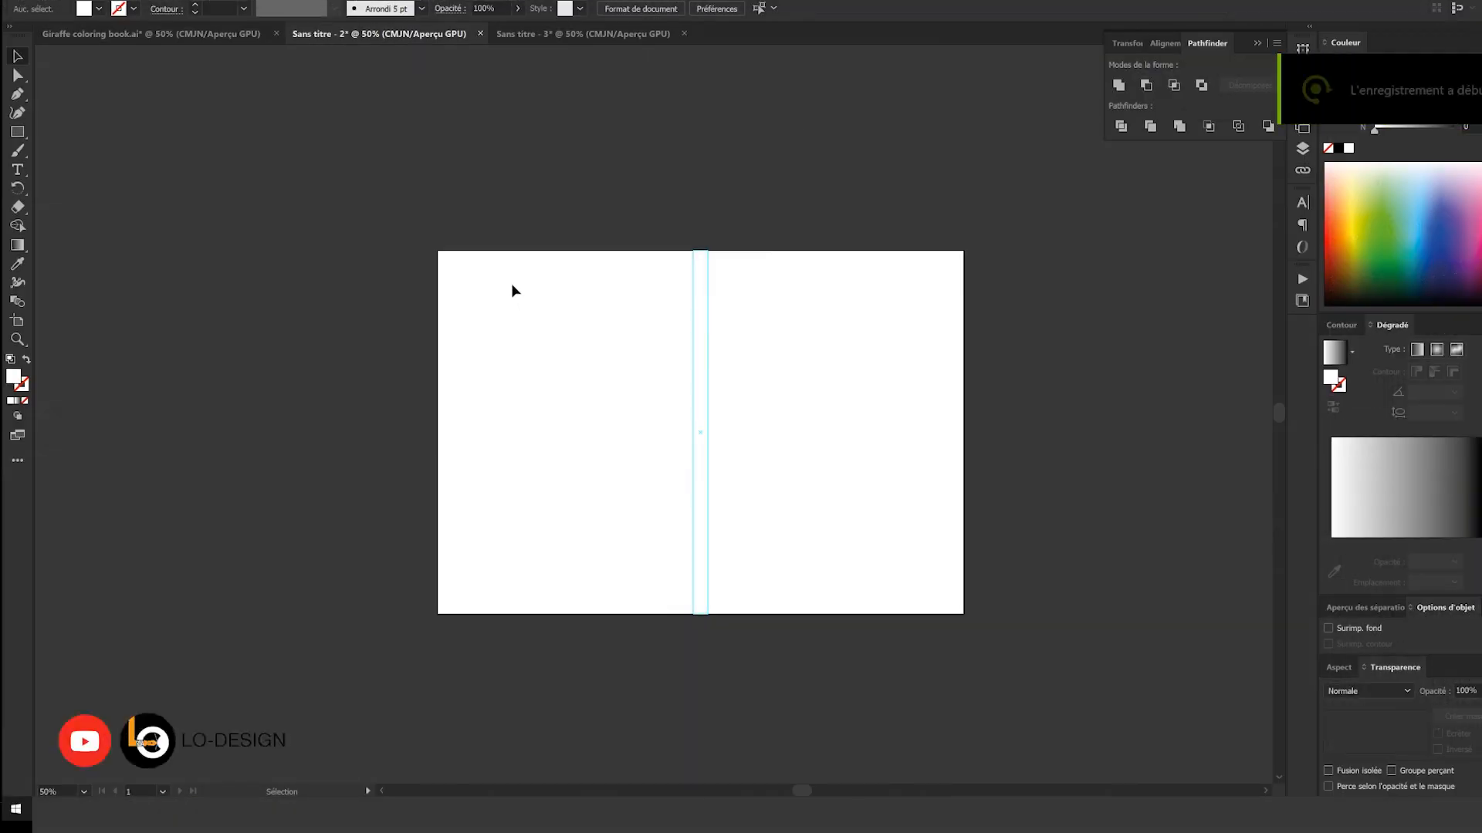
left_click_drag(513, 288, 494, 341)
scroll(698, 358, "up", 2)
left_click_drag(689, 374, 545, 360)
scroll(570, 343, "down", 1)
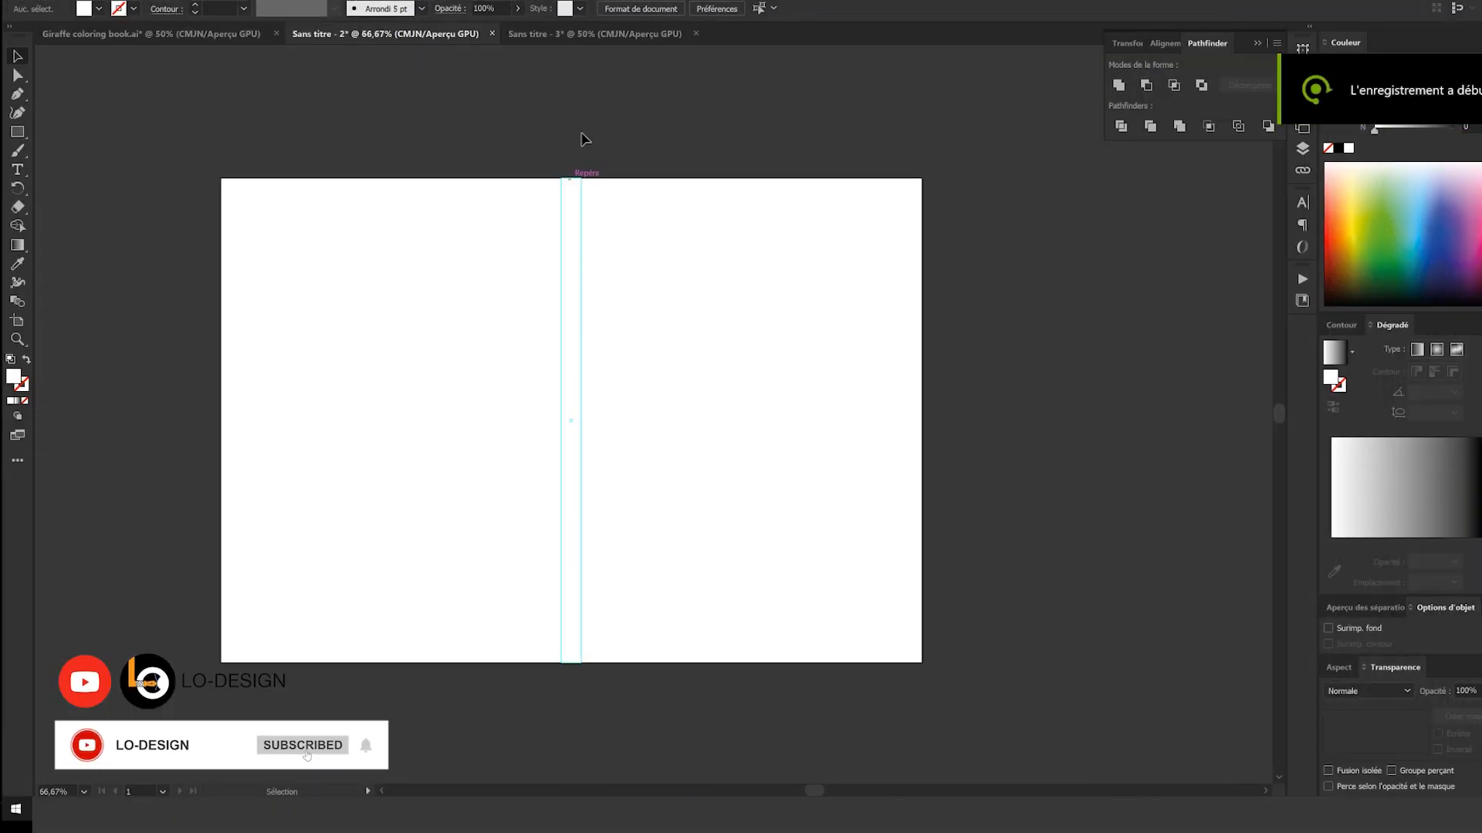
- Copy the blue cloud background from Sans titre - 3 into Sans titre - 2, aligning its left edge with the spine's right guide
left_click(607, 38)
left_click_drag(463, 283, 278, 253)
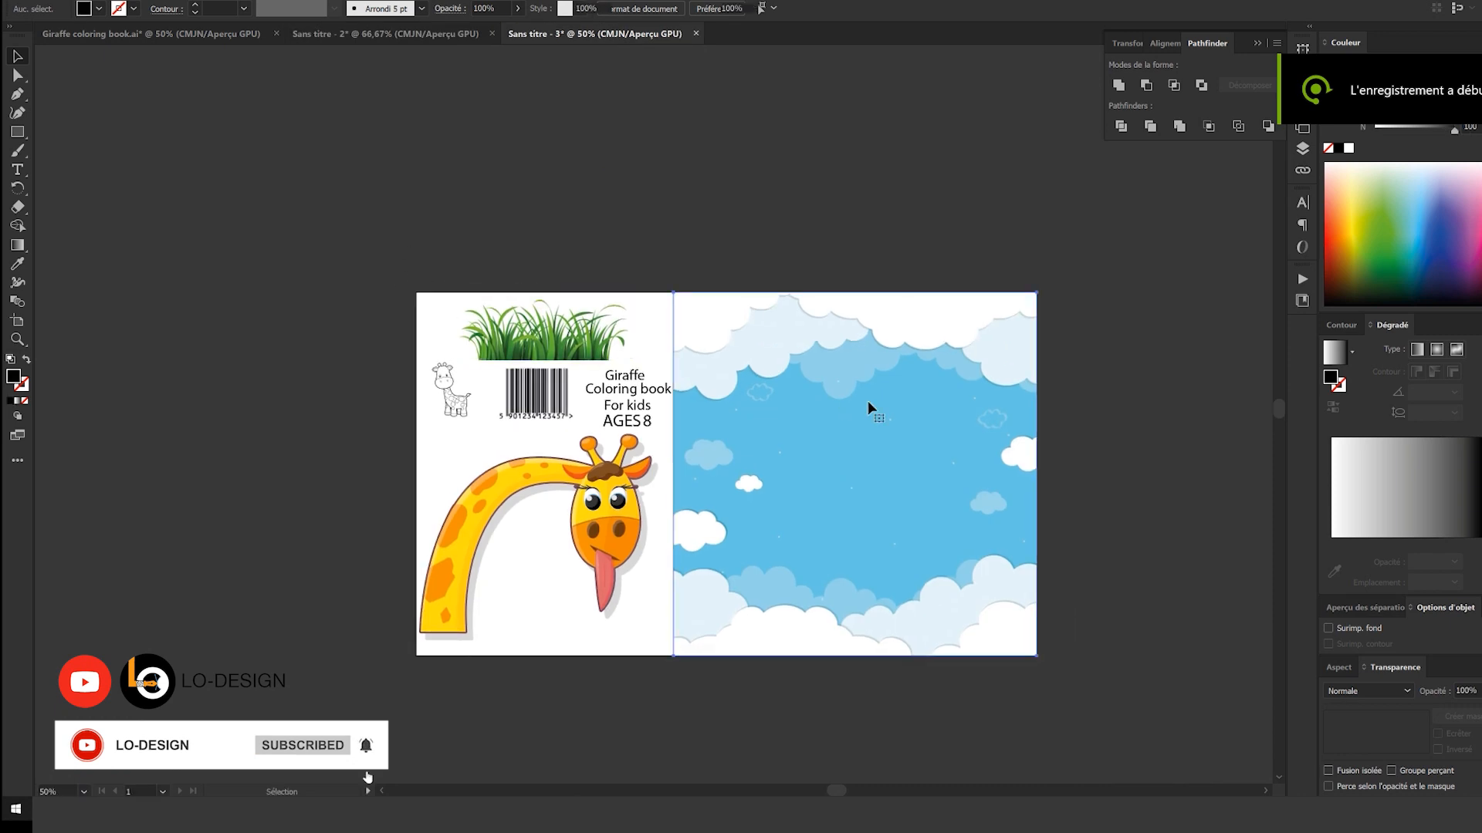
left_click(820, 422)
left_click_drag(868, 417, 746, 382)
scroll(680, 364, "down", 1)
scroll(654, 322, "down", 1)
scroll(532, 239, "up", 3)
left_click_drag(673, 245, 874, 363)
scroll(874, 362, "down", 2)
left_click_drag(1051, 537, 713, 309)
scroll(851, 459, "down", 1)
left_click_drag(648, 149, 682, 218)
left_click(136, 178)
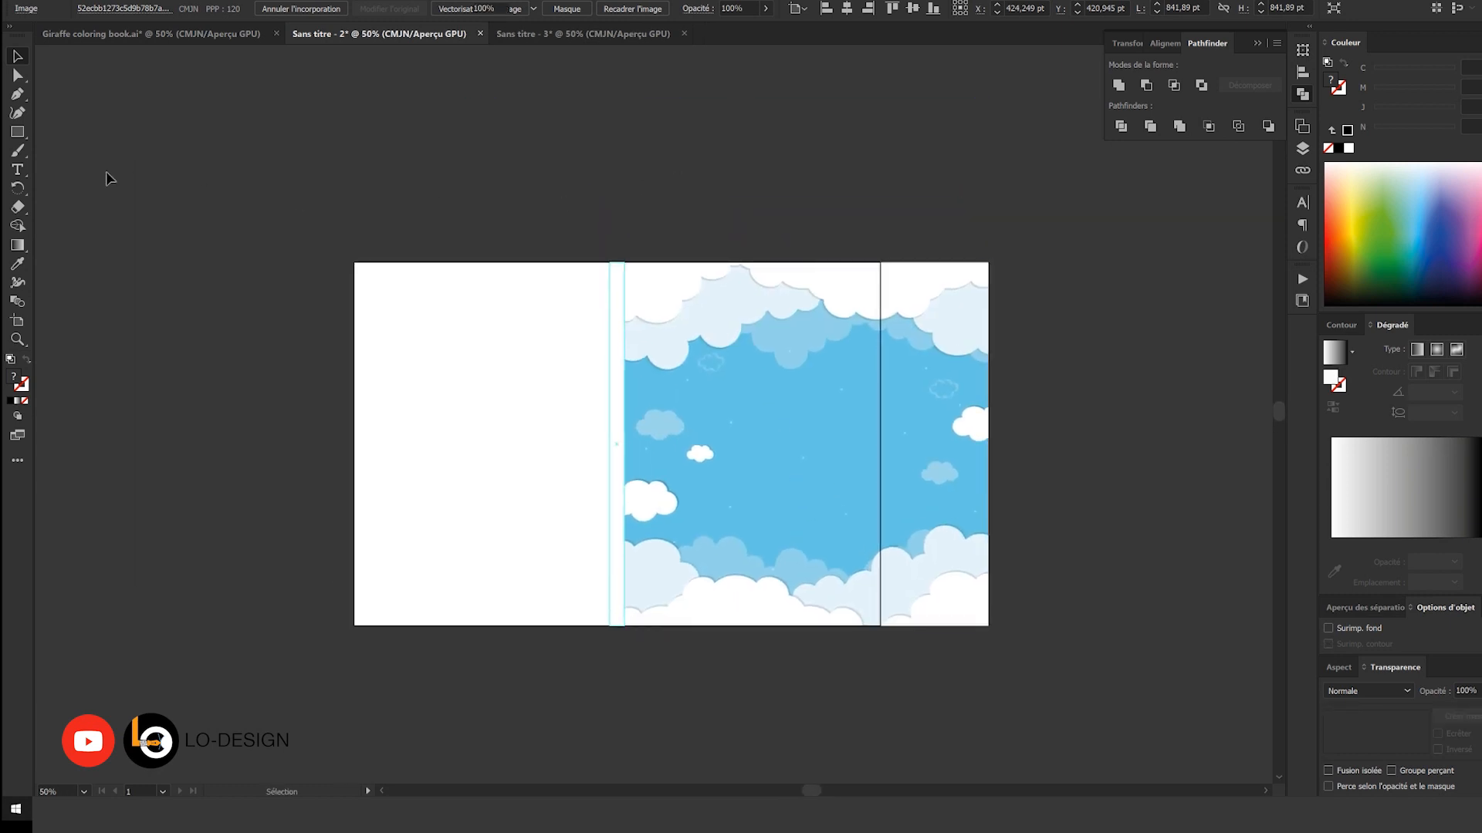
- Draw a white rectangle over the cloud image, covering the front cover from the spine's right guide to the artboard edge
left_click(17, 137)
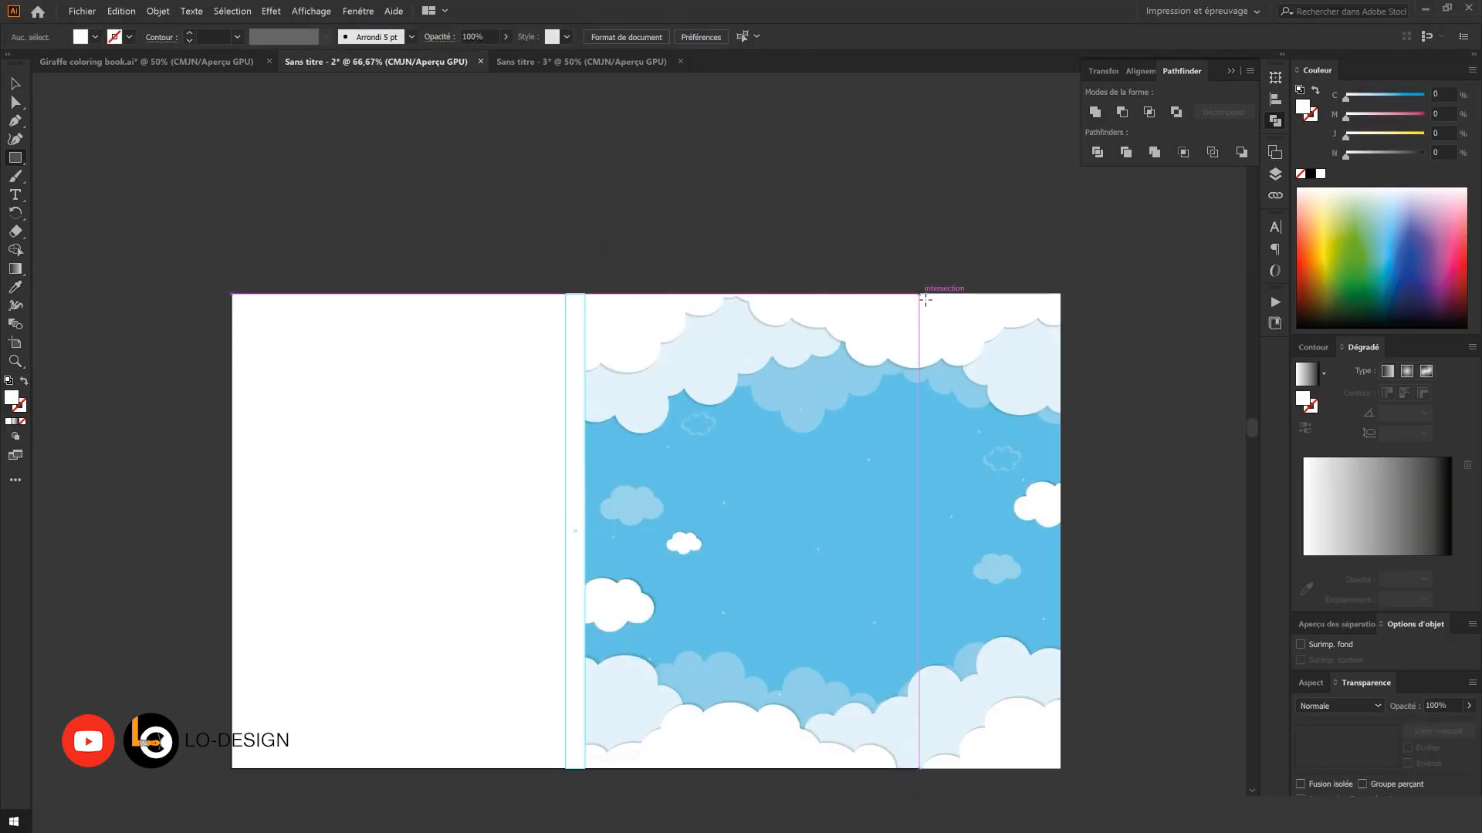
left_click_drag(925, 299, 591, 671)
scroll(633, 587, "down", 3)
key("v")
scroll(738, 506, "up", 1)
left_click_drag(762, 482, 775, 629)
left_click(724, 674)
scroll(724, 674, "down", 1)
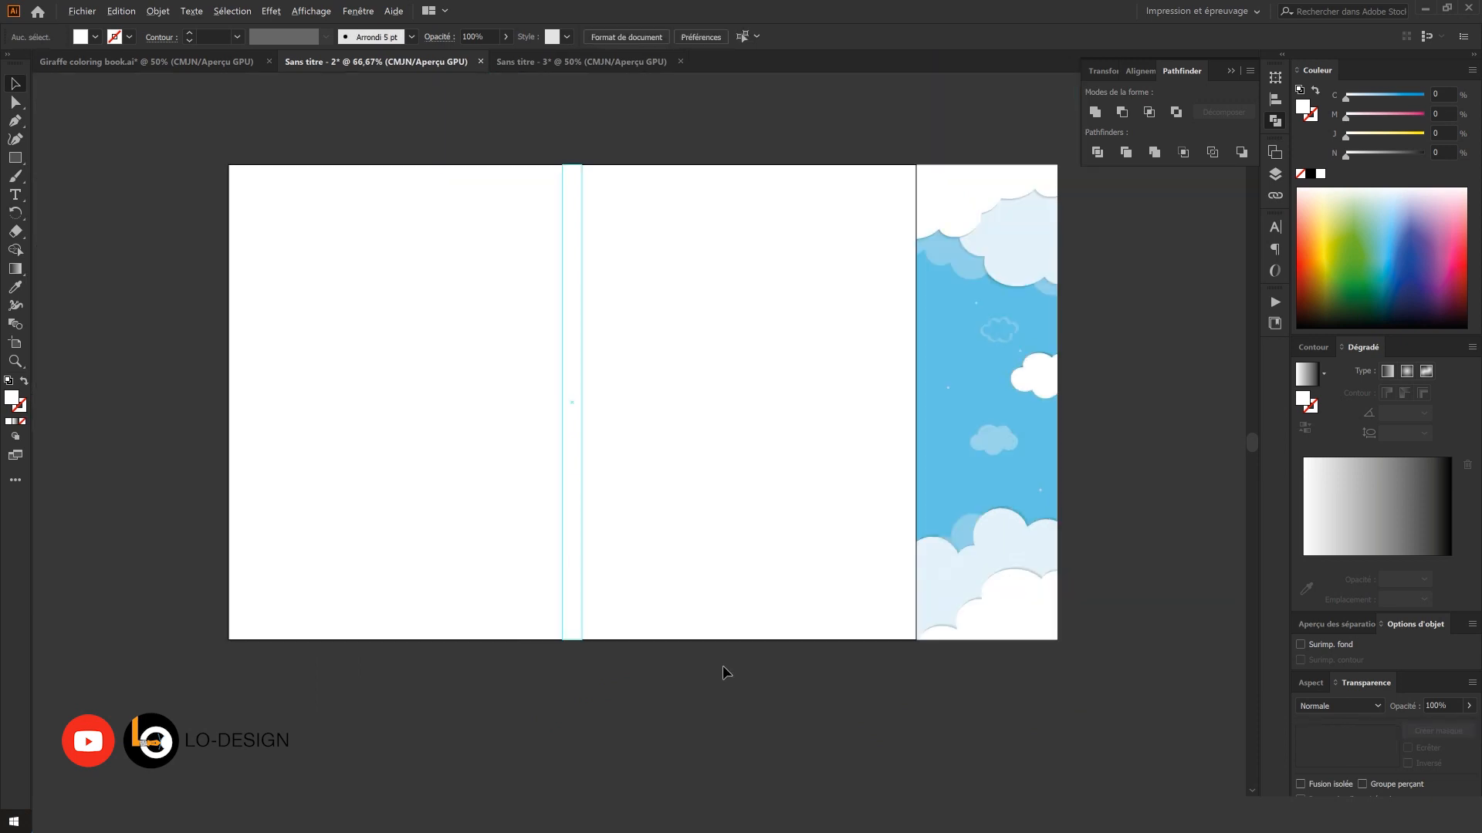
- Create a clipping mask from the white rectangle and the cloud image so the background is cropped to the front cover
scroll(722, 667, "down", 1)
left_click(812, 541)
left_click(905, 484, "shift")
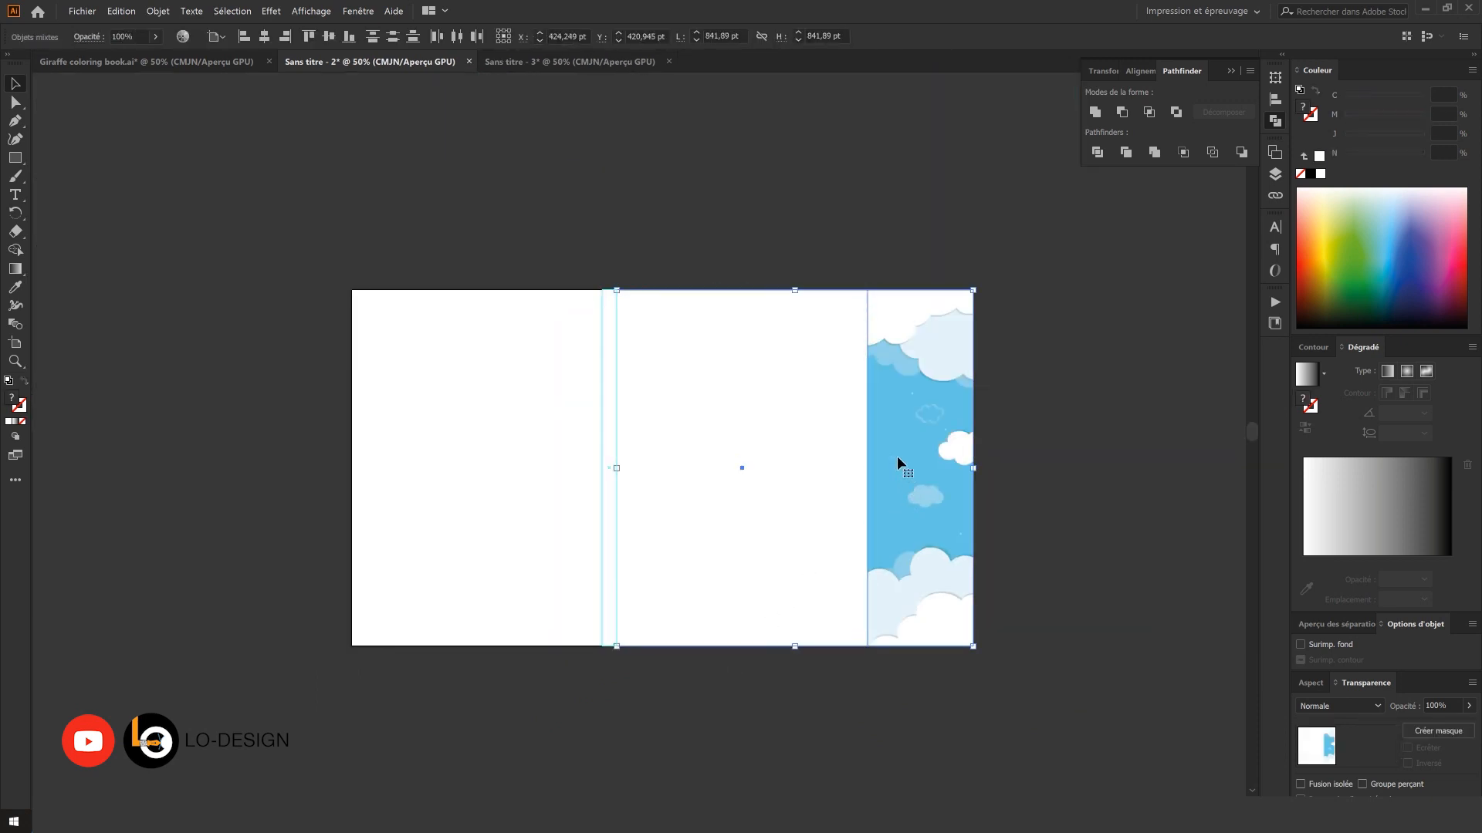
right_click(896, 456)
left_click(945, 543)
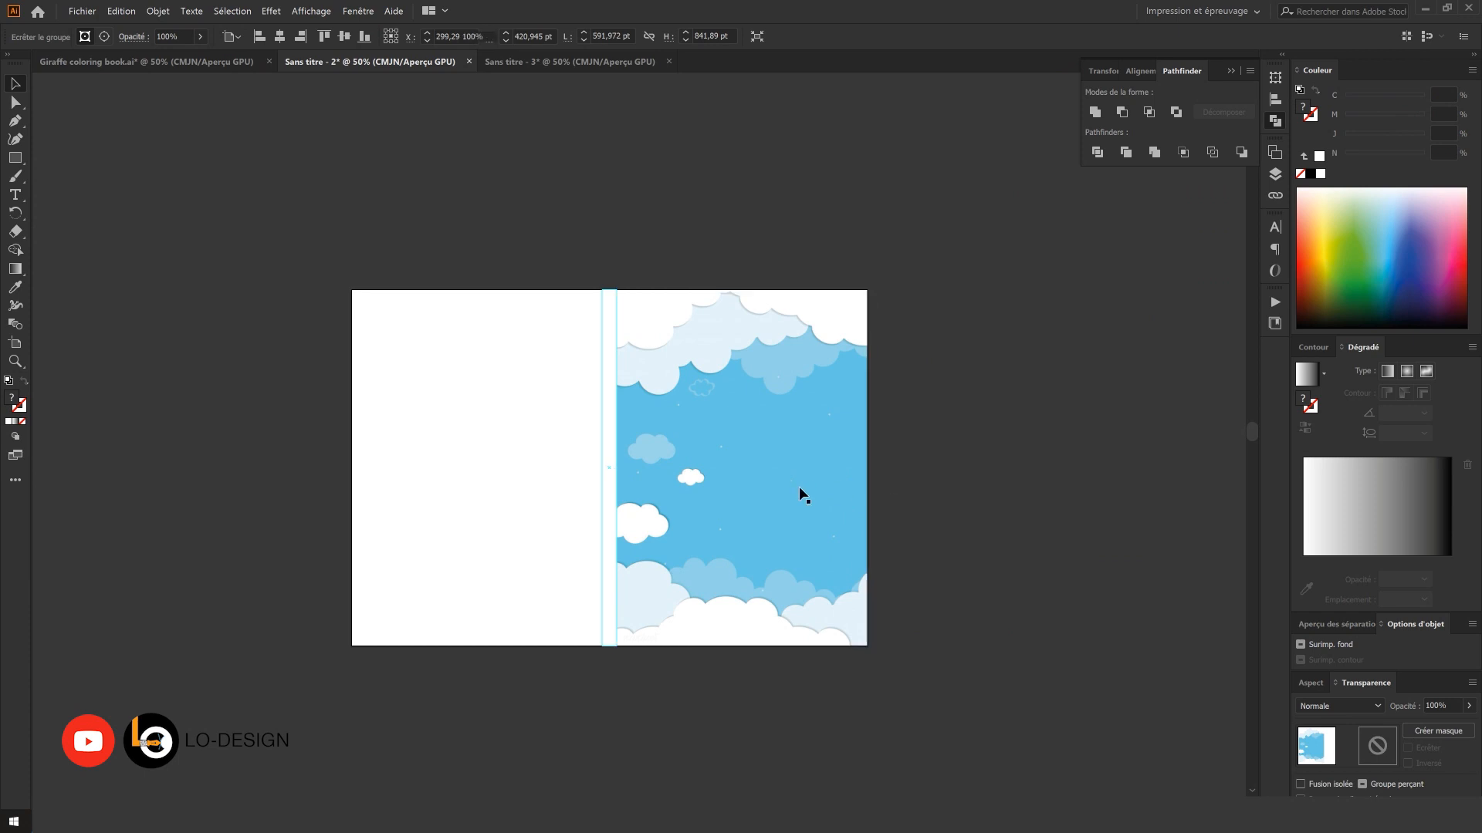
- Copy the giraffe illustration from Sans titre - 3 and place it over the lower part of the front cover in Sans titre - 2
left_click(586, 62)
left_click(598, 178)
left_click_drag(553, 218, 676, 229)
left_click(697, 543)
left_click_drag(697, 543, 445, 108)
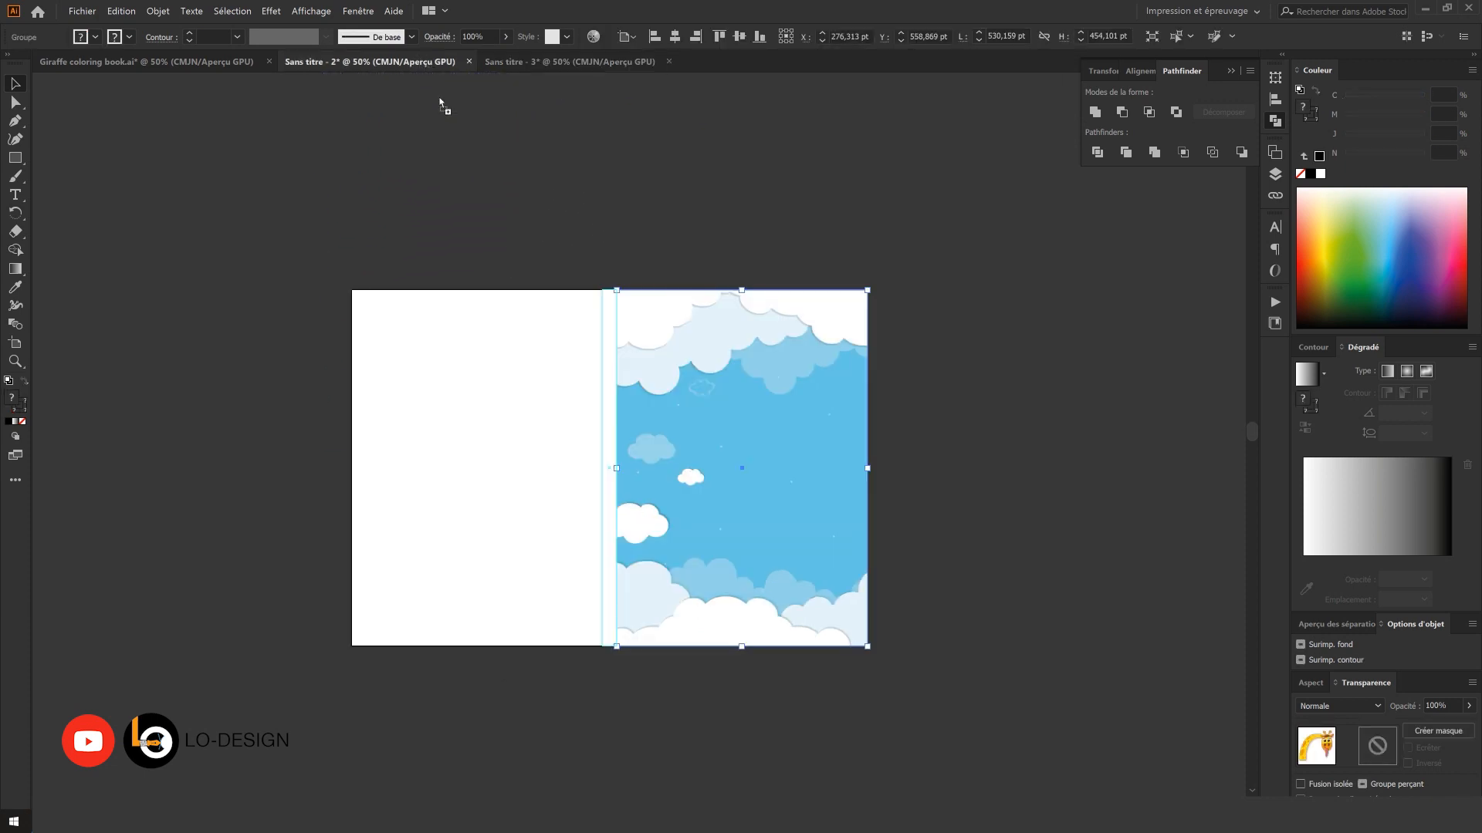
left_click_drag(757, 399, 757, 400)
left_click_drag(642, 381, 668, 527)
left_click_drag(802, 524, 802, 482)
left_click(930, 490)
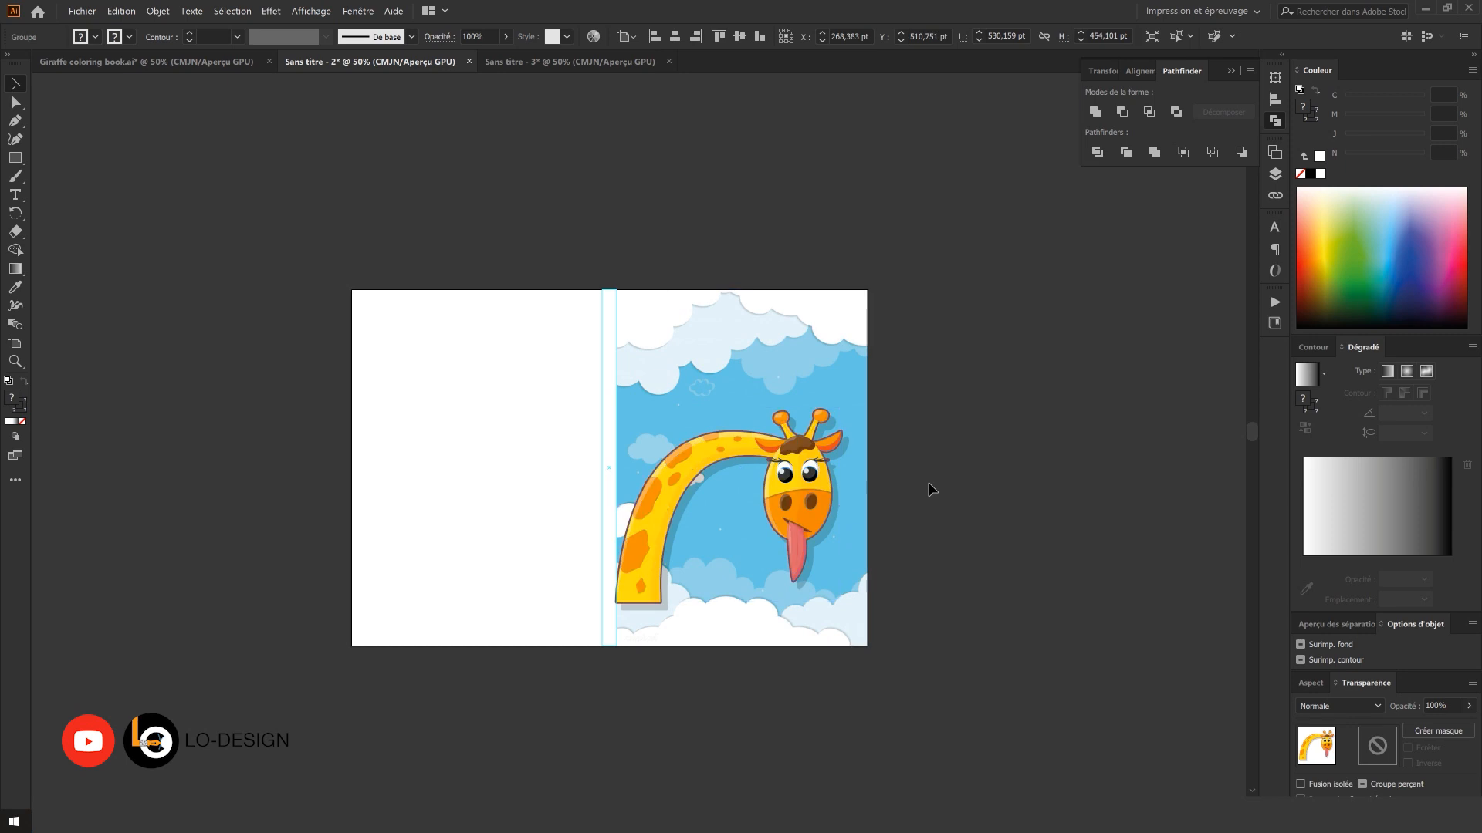
- Nudge the giraffe sideways so the base of its neck sits flush with the spine's right guide
left_click_drag(937, 502, 983, 491)
scroll(661, 585, "up", 3)
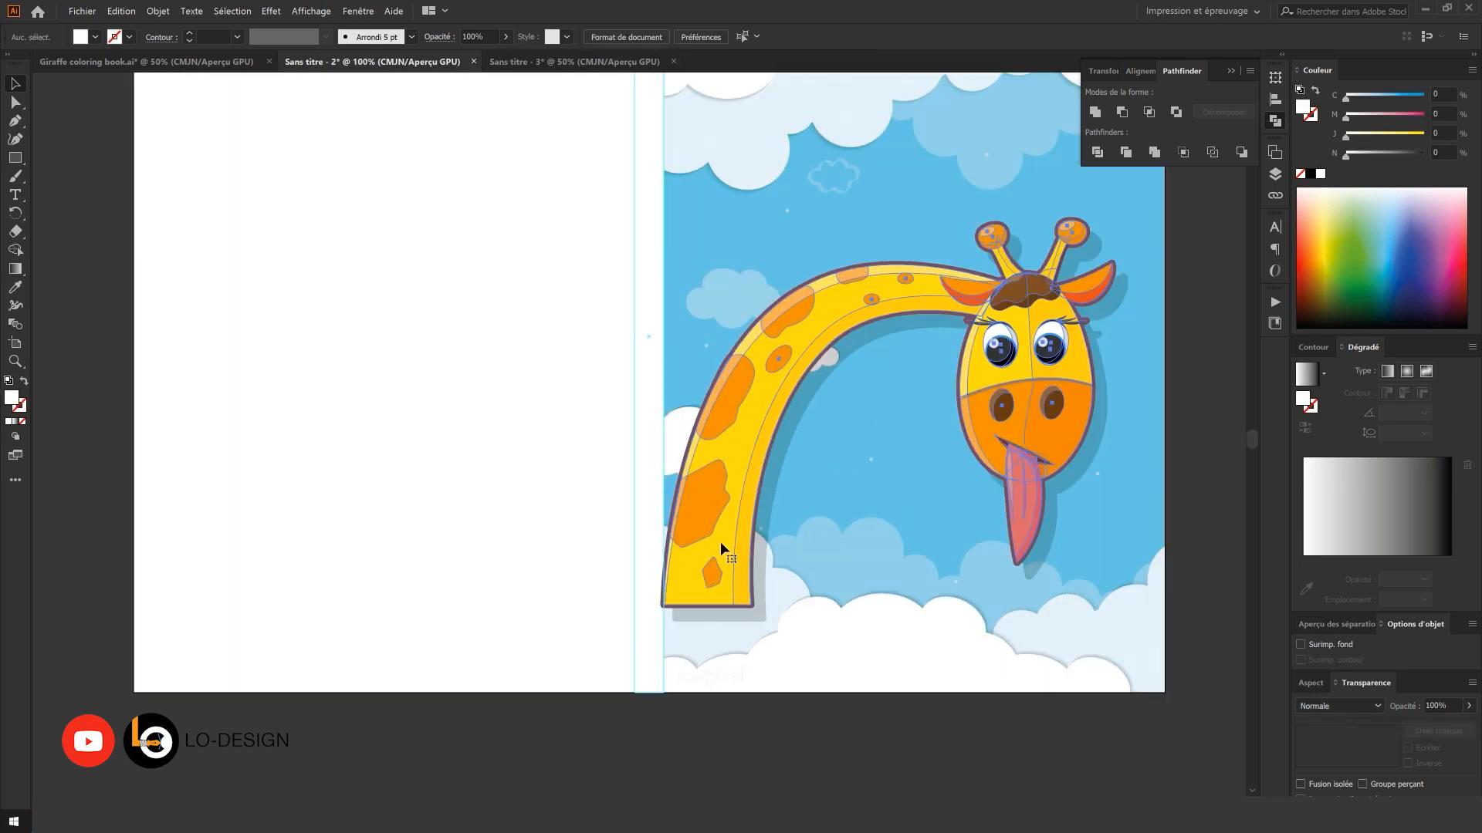
left_click(714, 545)
left_click_drag(710, 539, 716, 536)
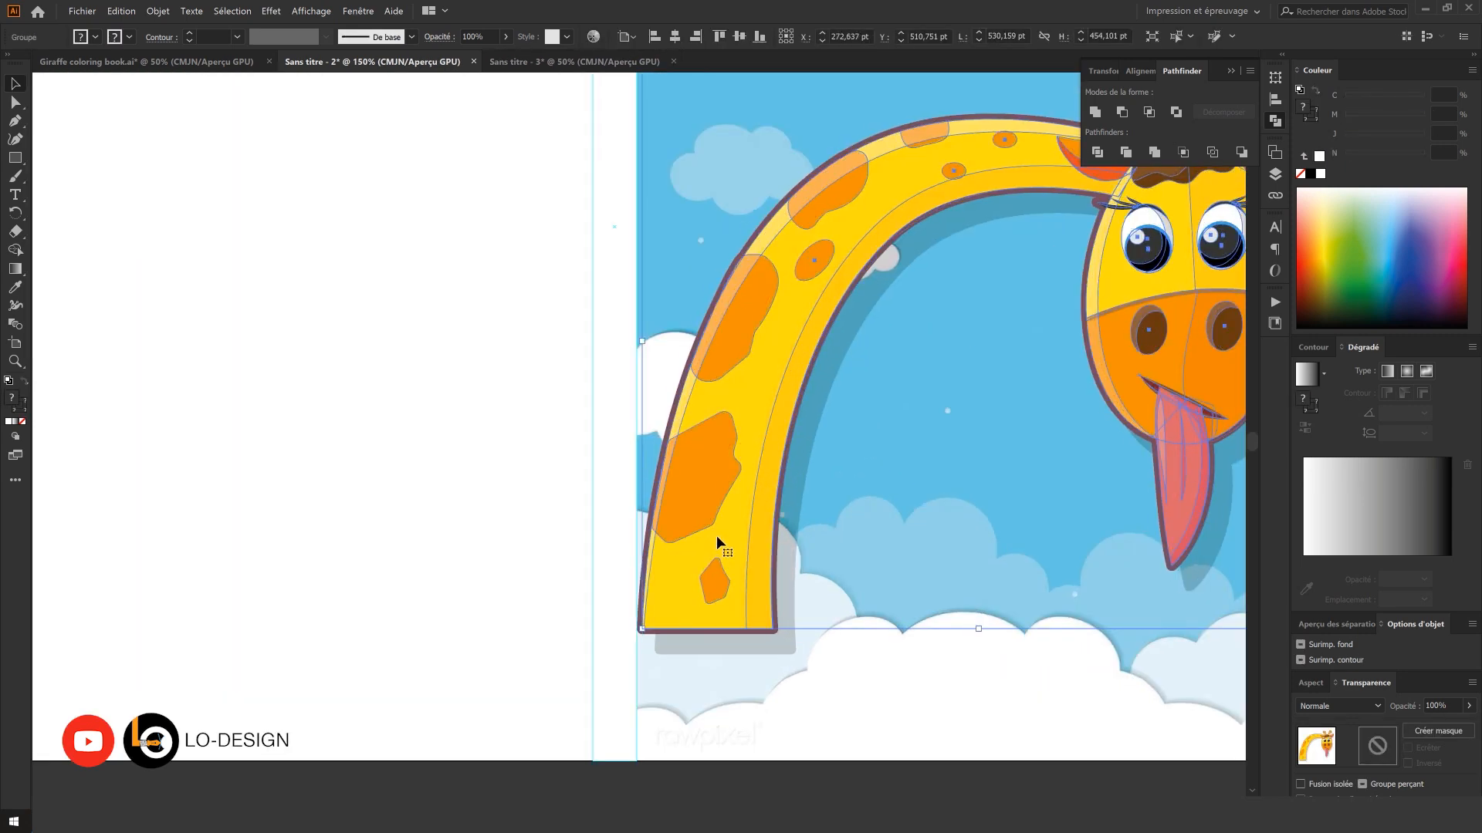
scroll(699, 475, "down", 1)
left_click_drag(699, 475, 691, 543)
left_click(456, 440)
scroll(457, 406, "down", 1)
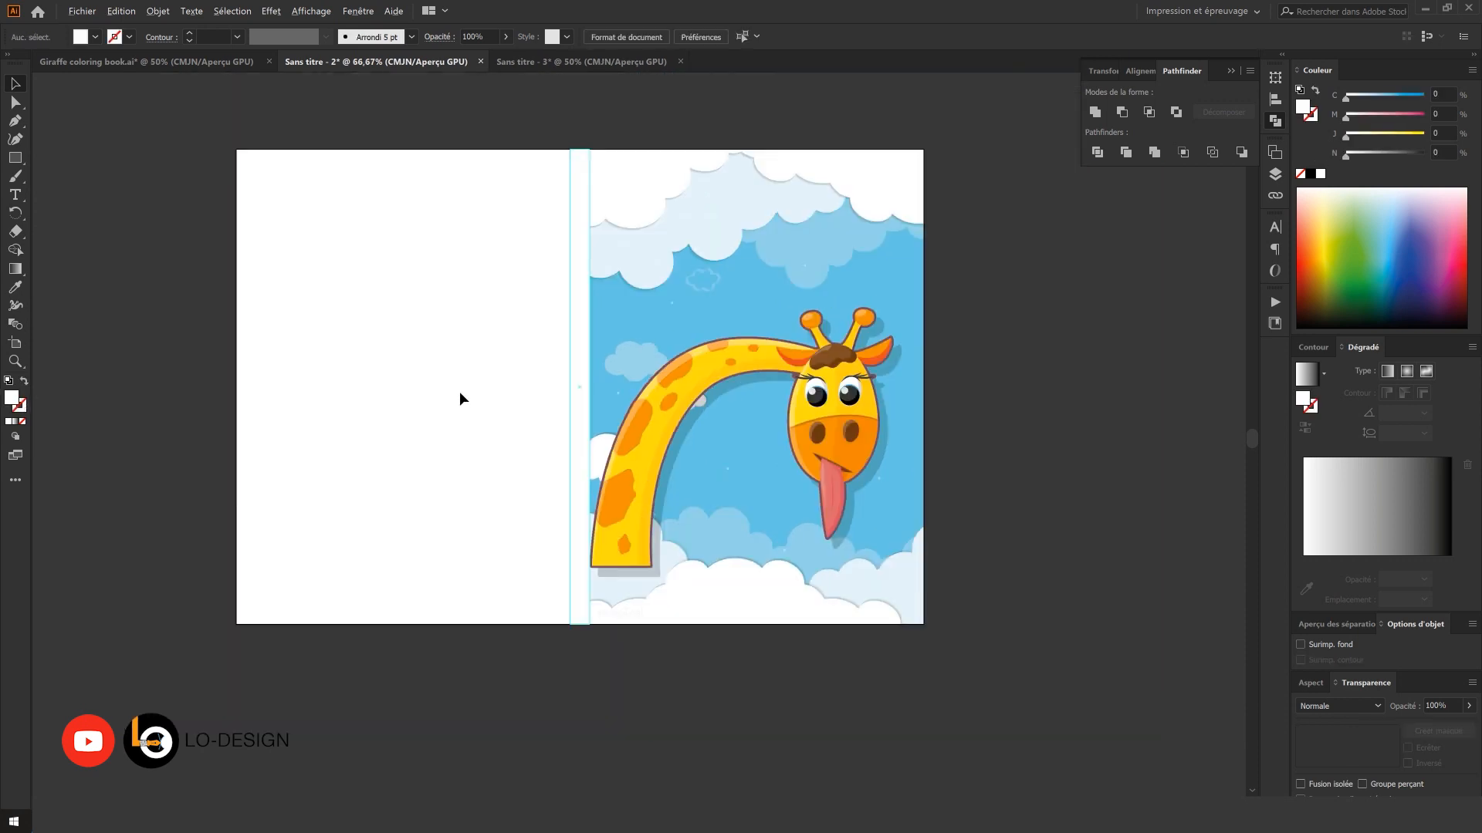
- Draw a light green hill with a concave curved top along the front cover's bottom edge using the Pen tool
left_click_drag(466, 322, 460, 364)
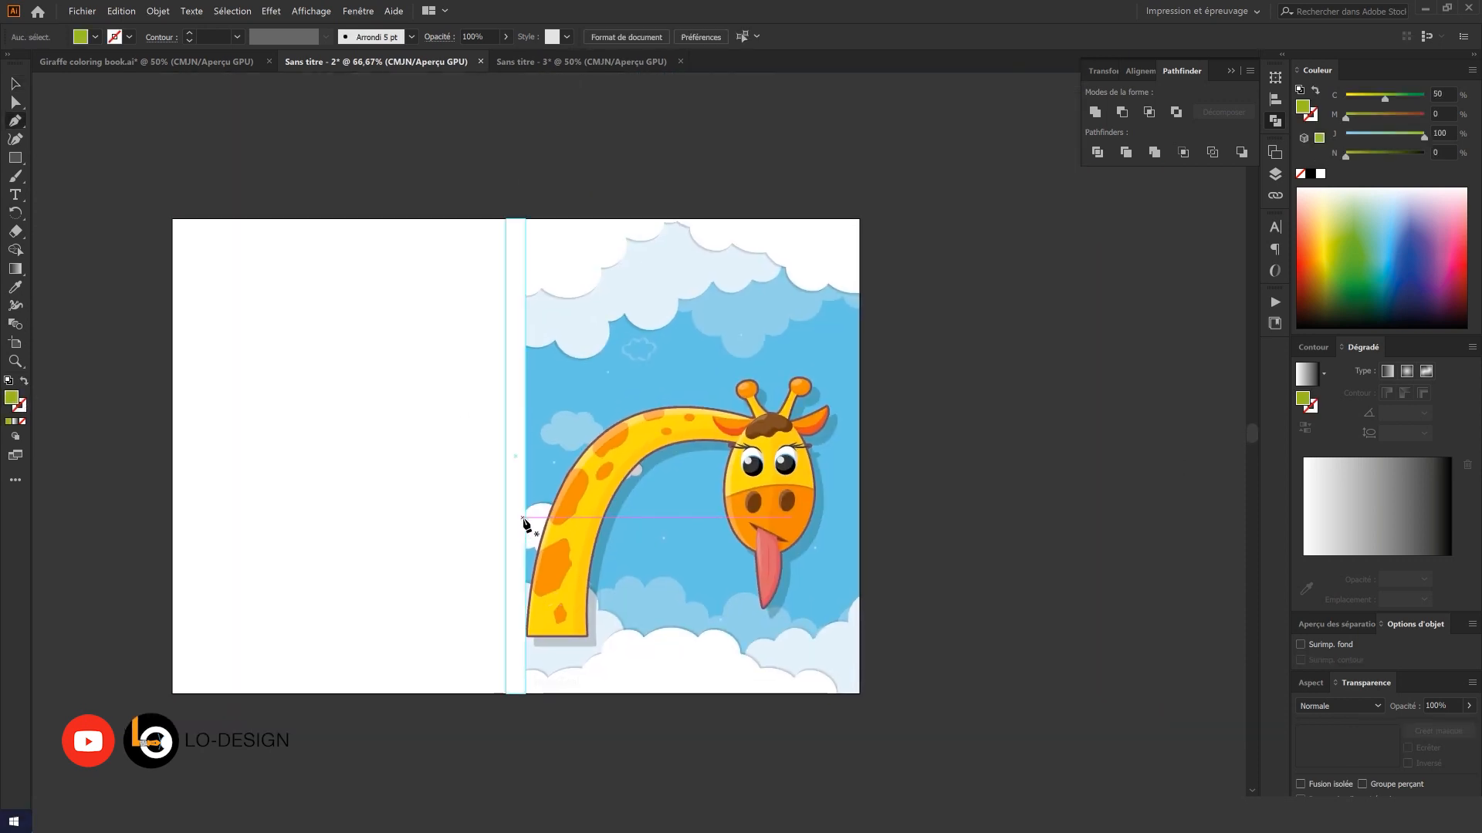
left_click(525, 512)
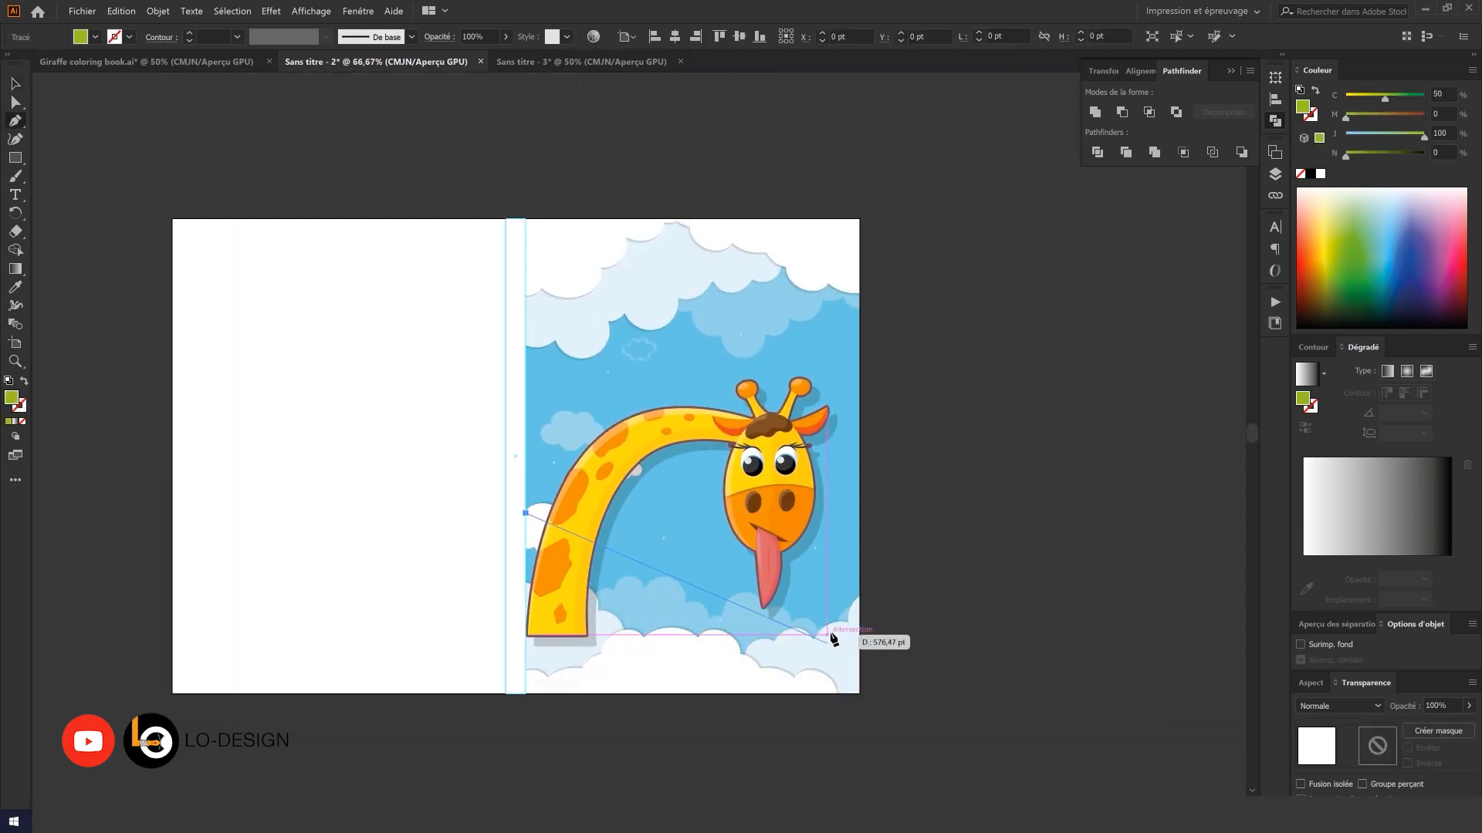
left_click_drag(859, 602, 1160, 423)
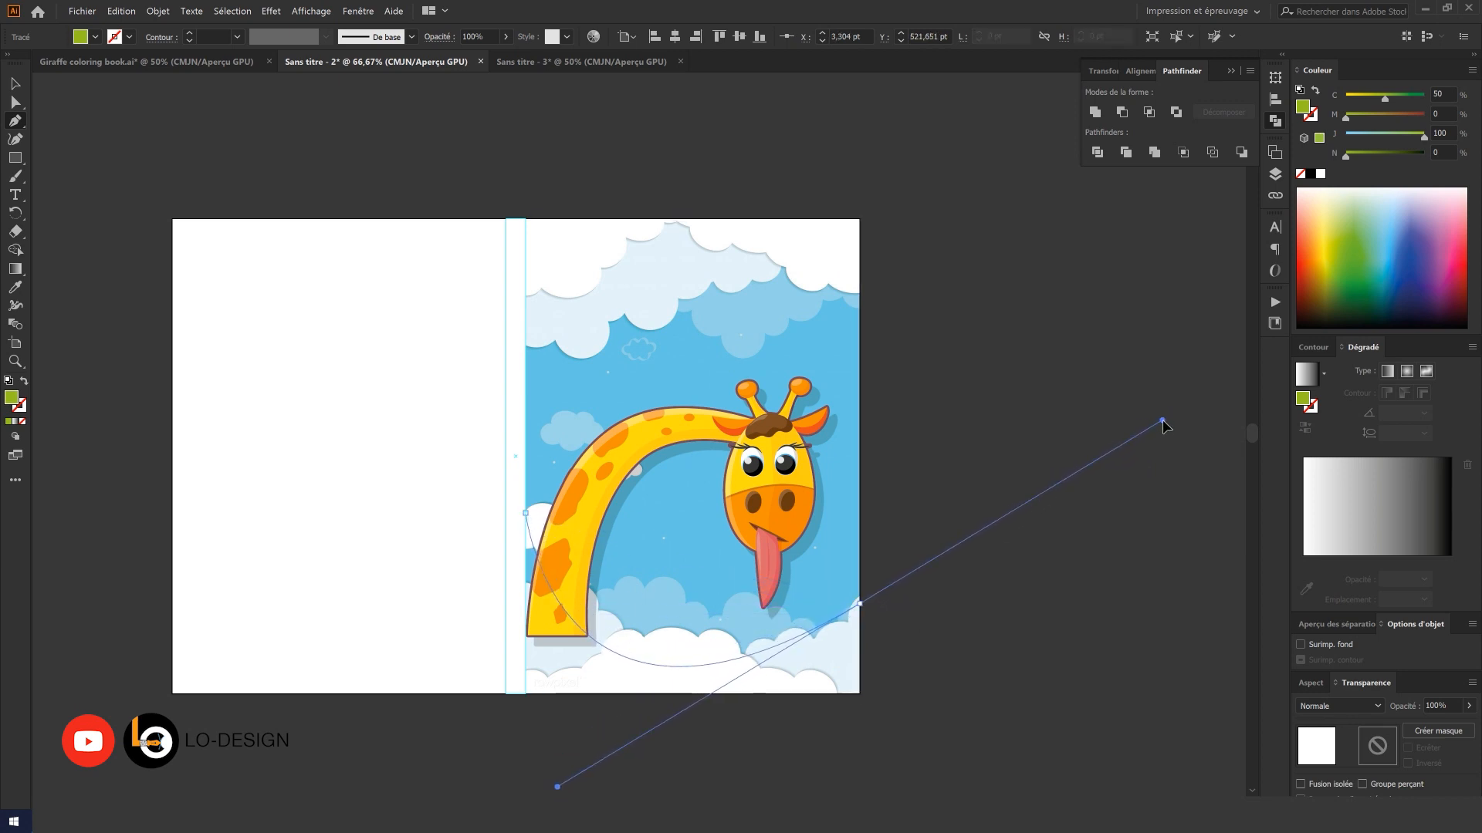
left_click(859, 602)
left_click(859, 693)
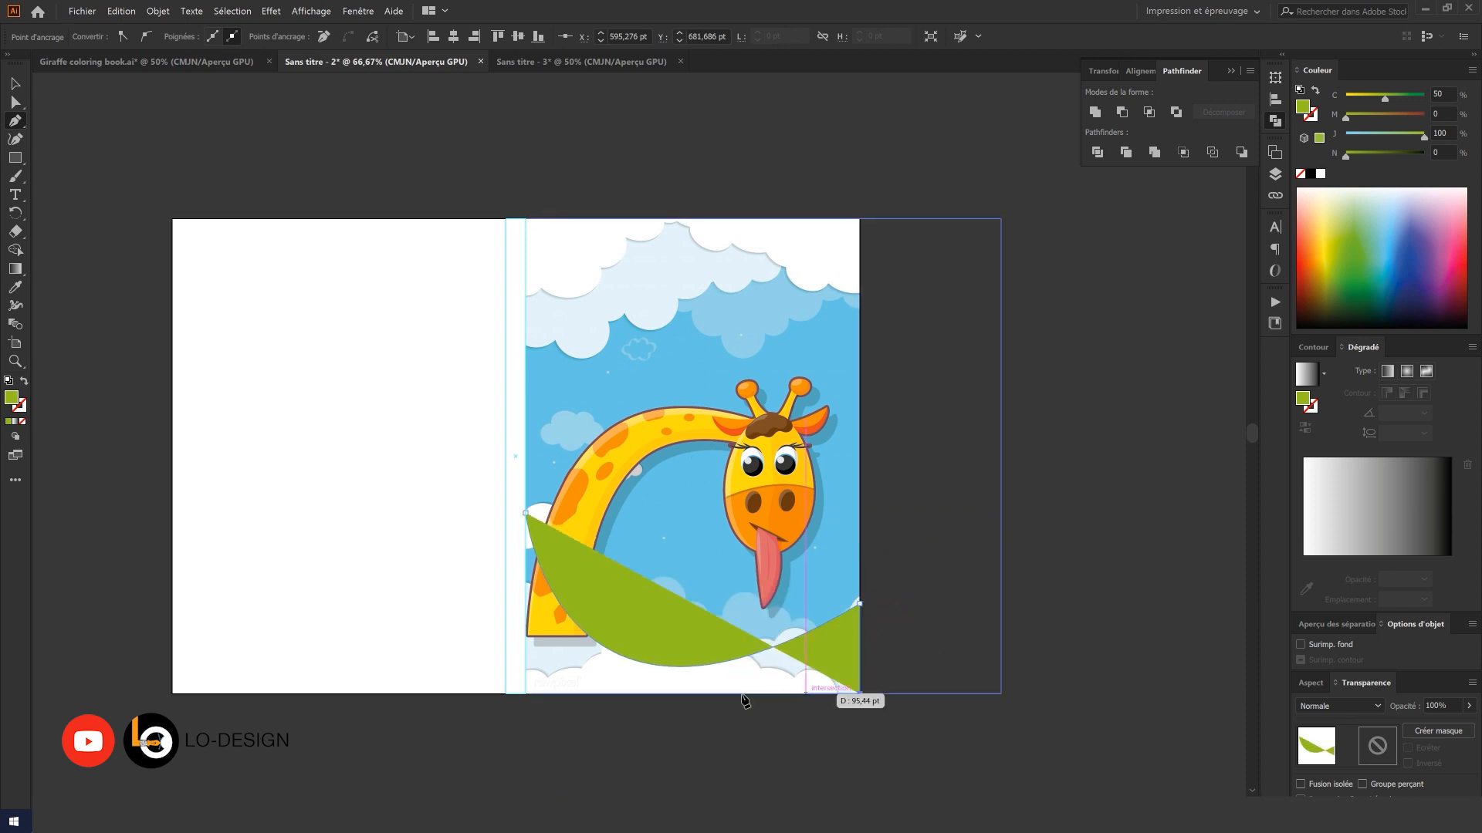
left_click(526, 693)
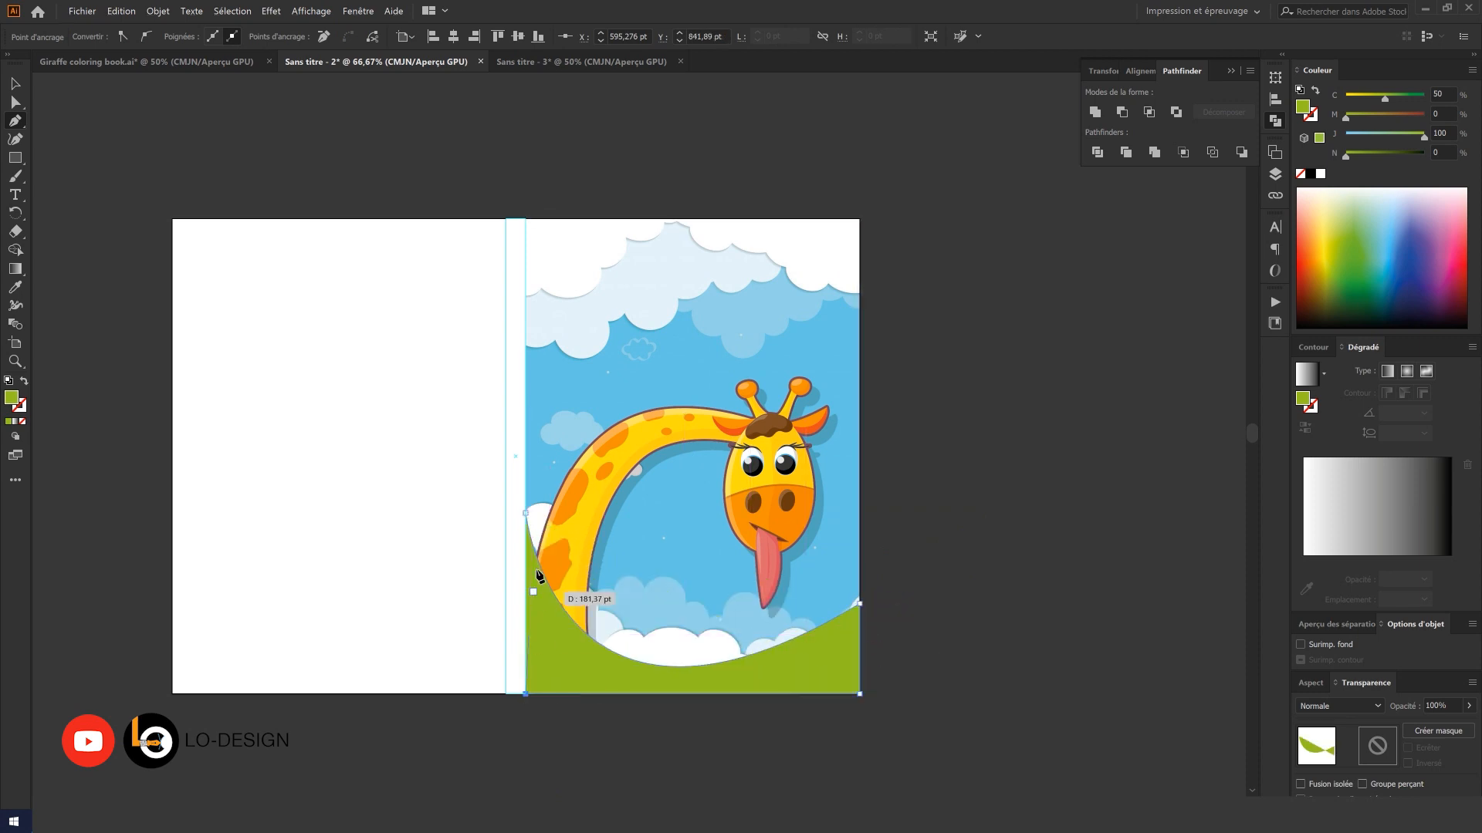
key("v")
left_click(919, 586)
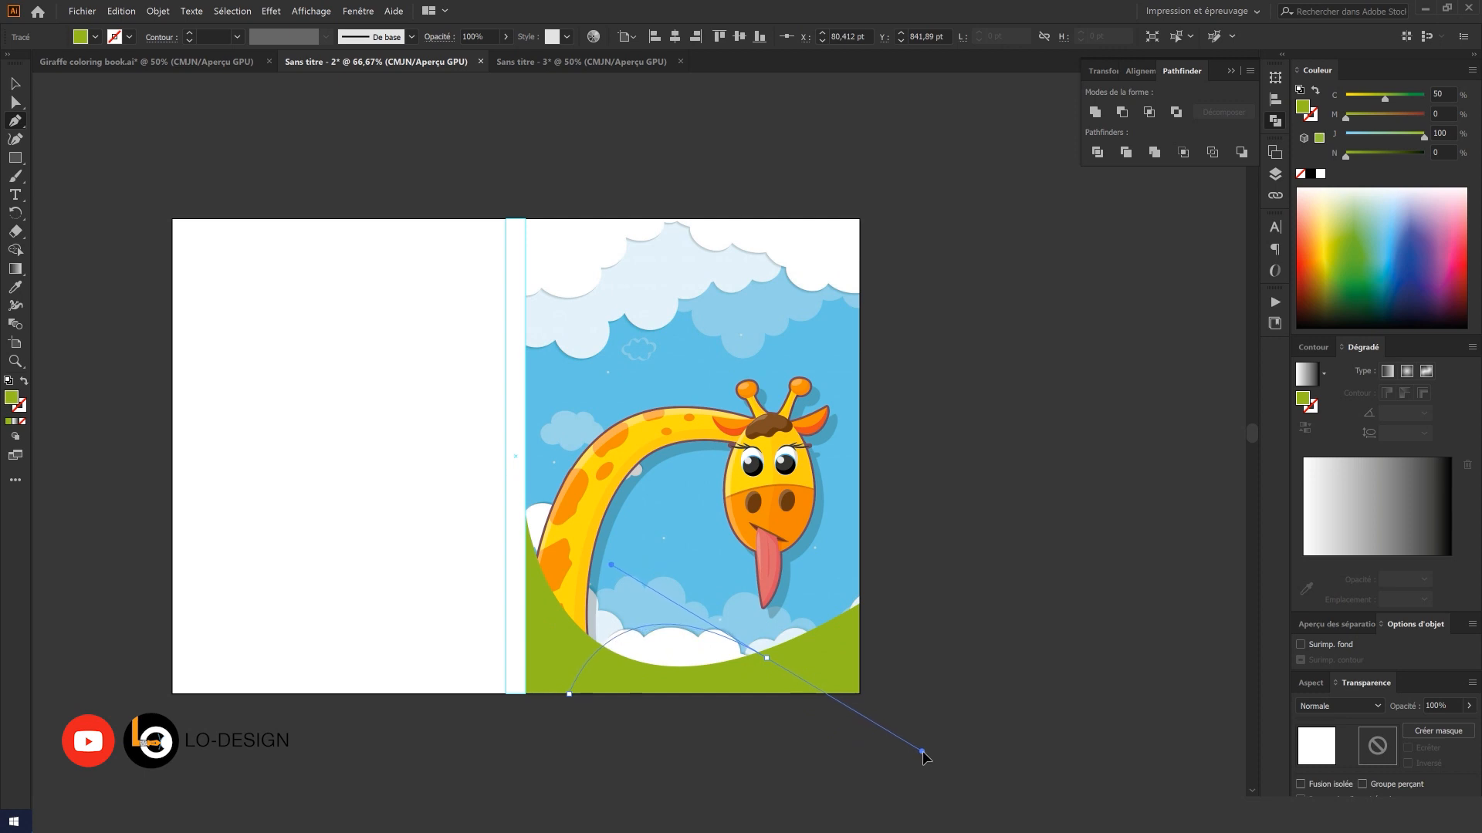
- Draw a rounded green mound at the bottom centre of the front cover, overlapping the first hill, with the Pen tool
left_click_drag(914, 760, 911, 756)
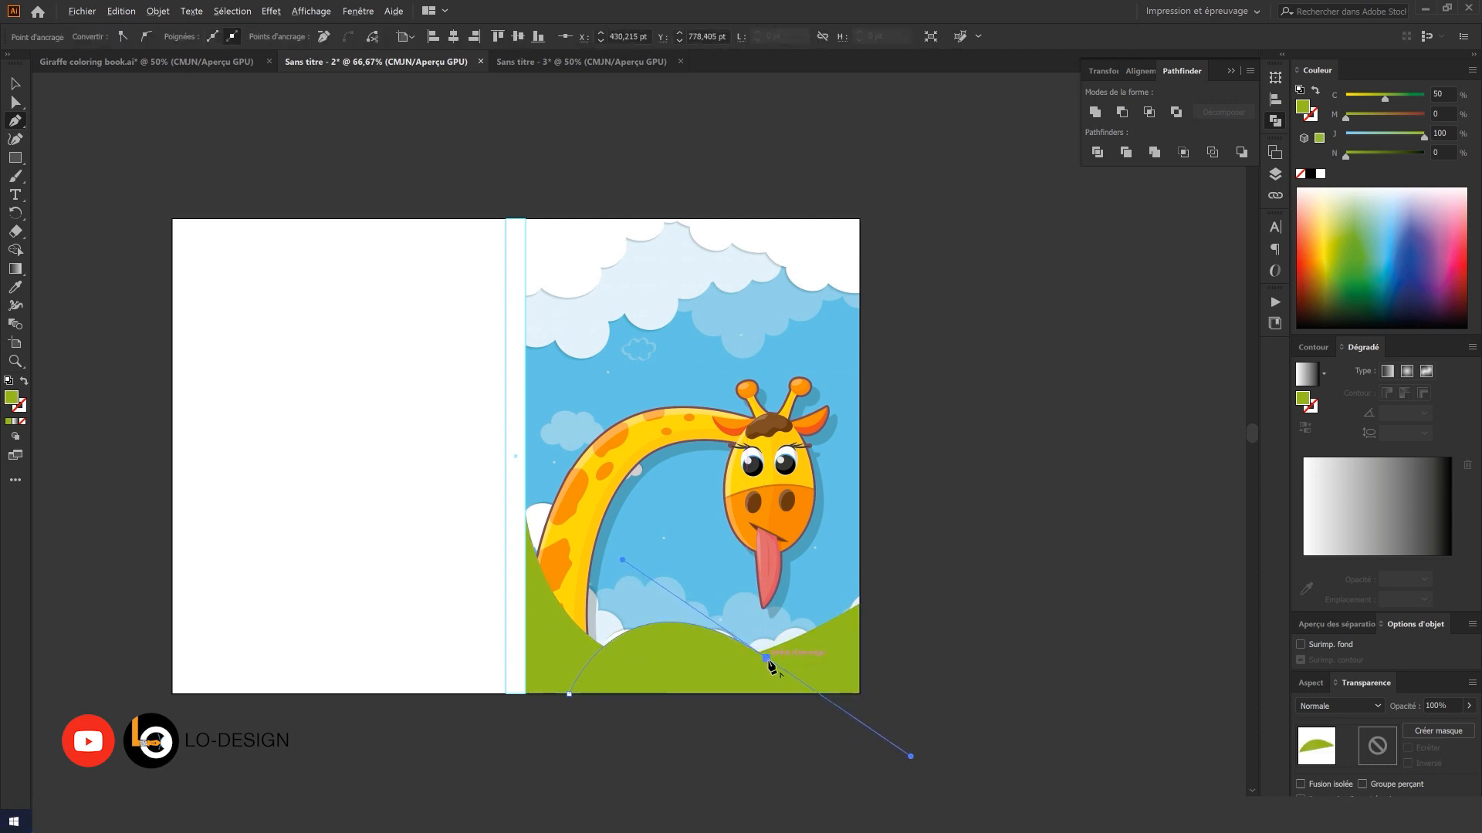
left_click_drag(782, 684, 787, 695)
left_click(789, 694)
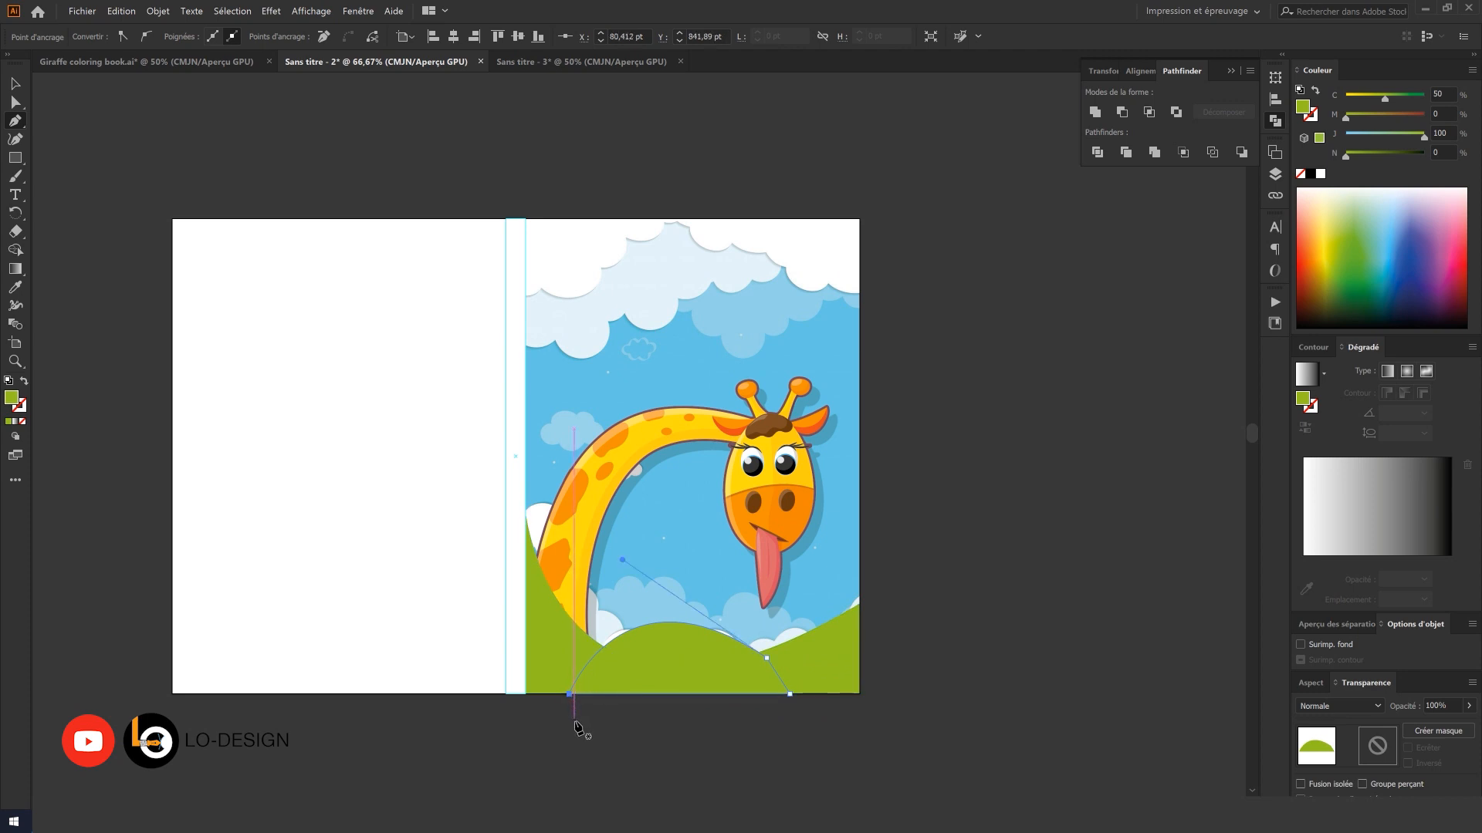
left_click_drag(575, 723, 580, 732)
key("v")
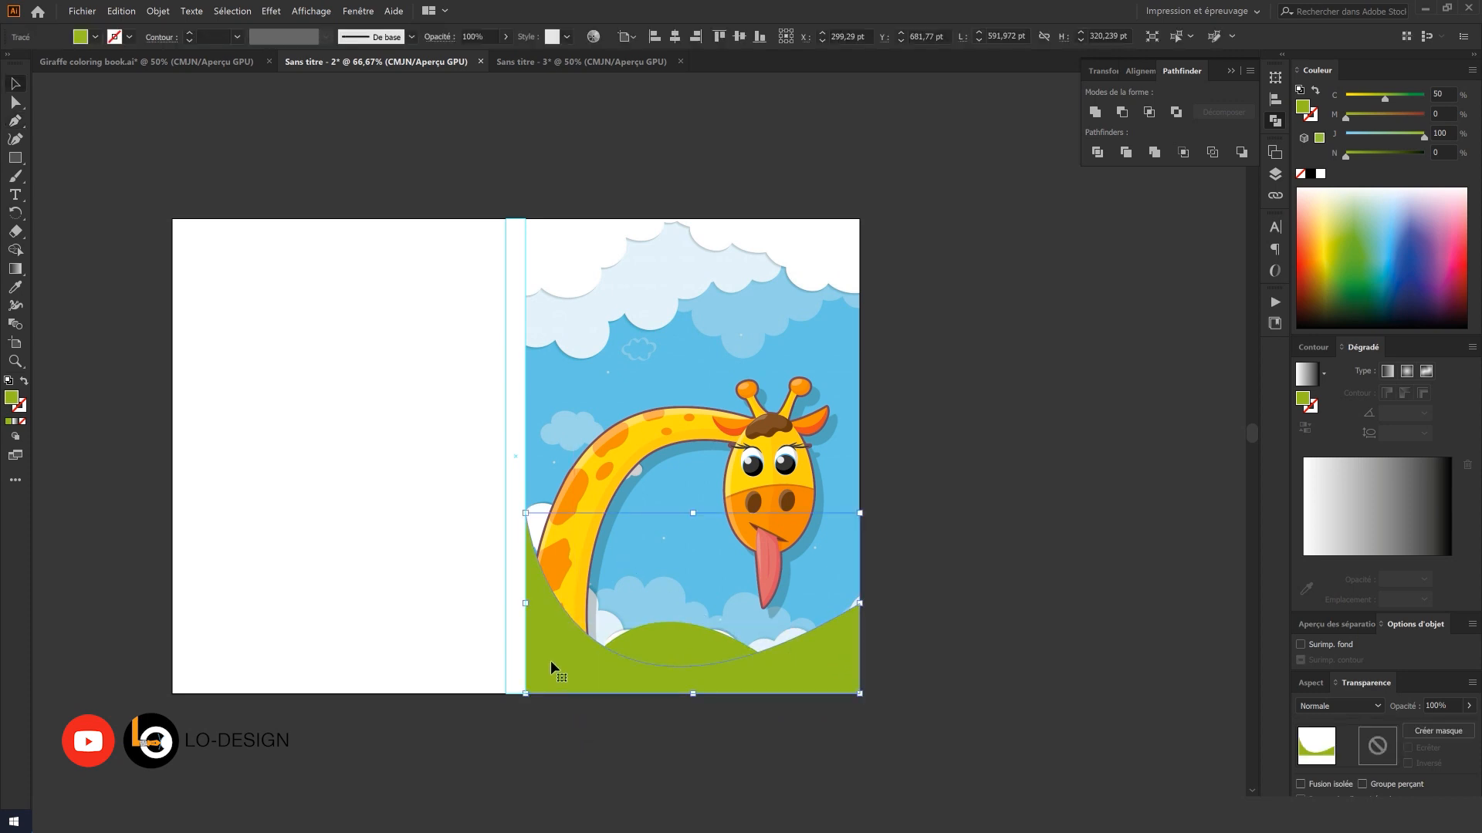
- Bring the wide concave hill to the front so it overlaps the base of the rounded mound
right_click(549, 661)
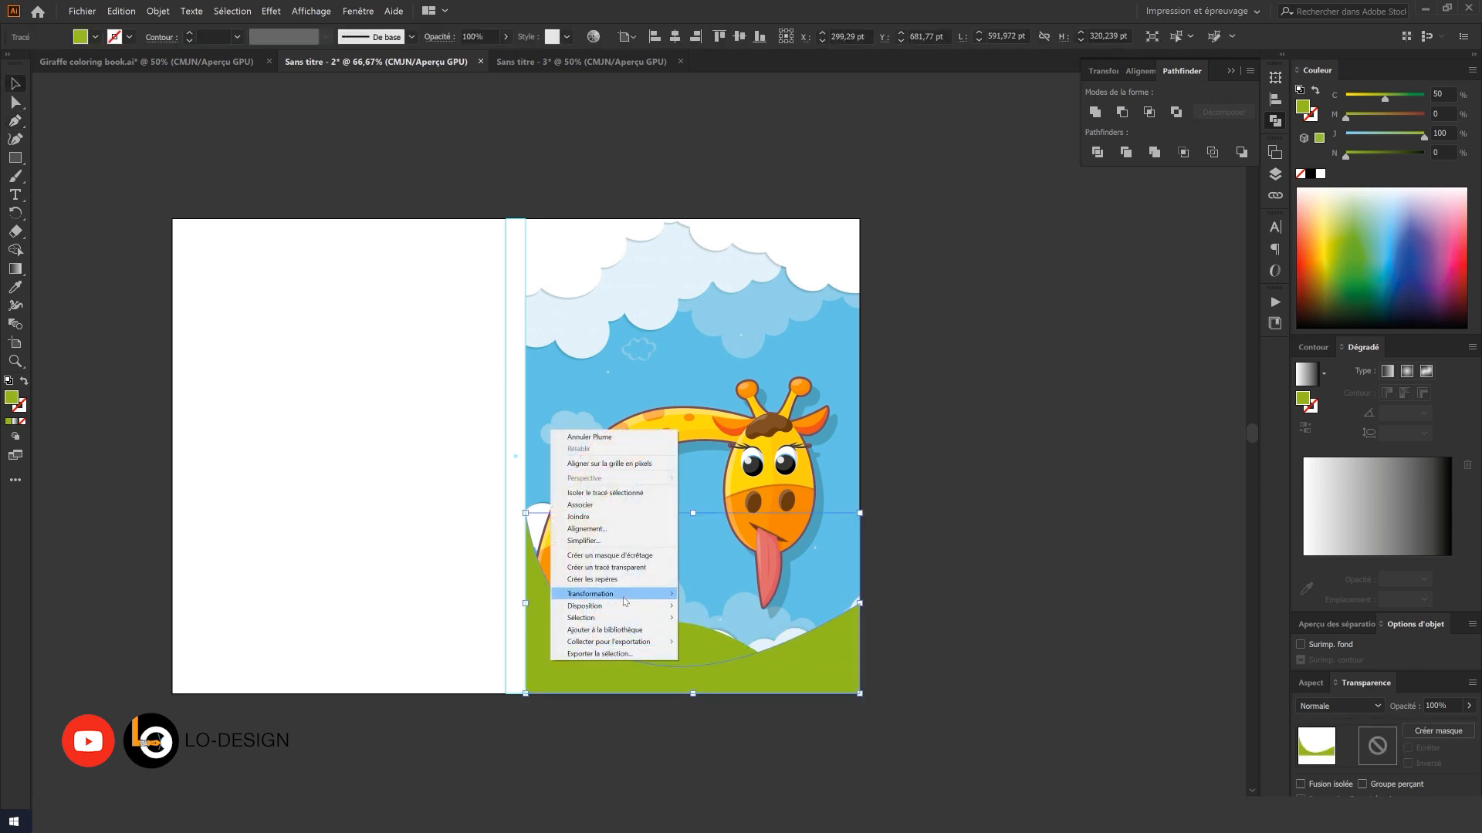
mouse_move(625, 606)
left_click(710, 605)
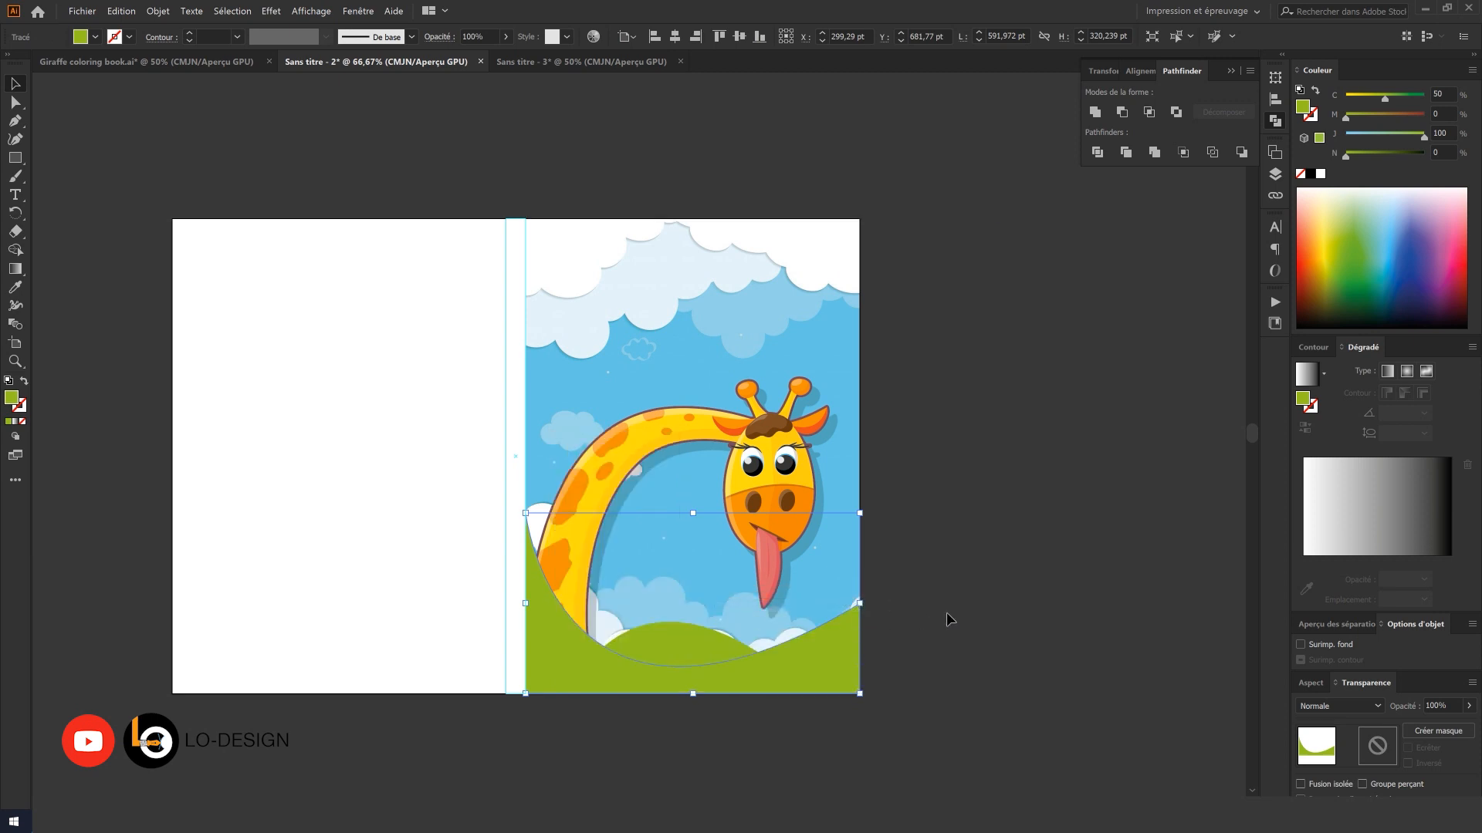
left_click(947, 619)
- Fill the rounded mound with a darker green swatch of 75% cyan and 100% yellow
left_click(655, 637)
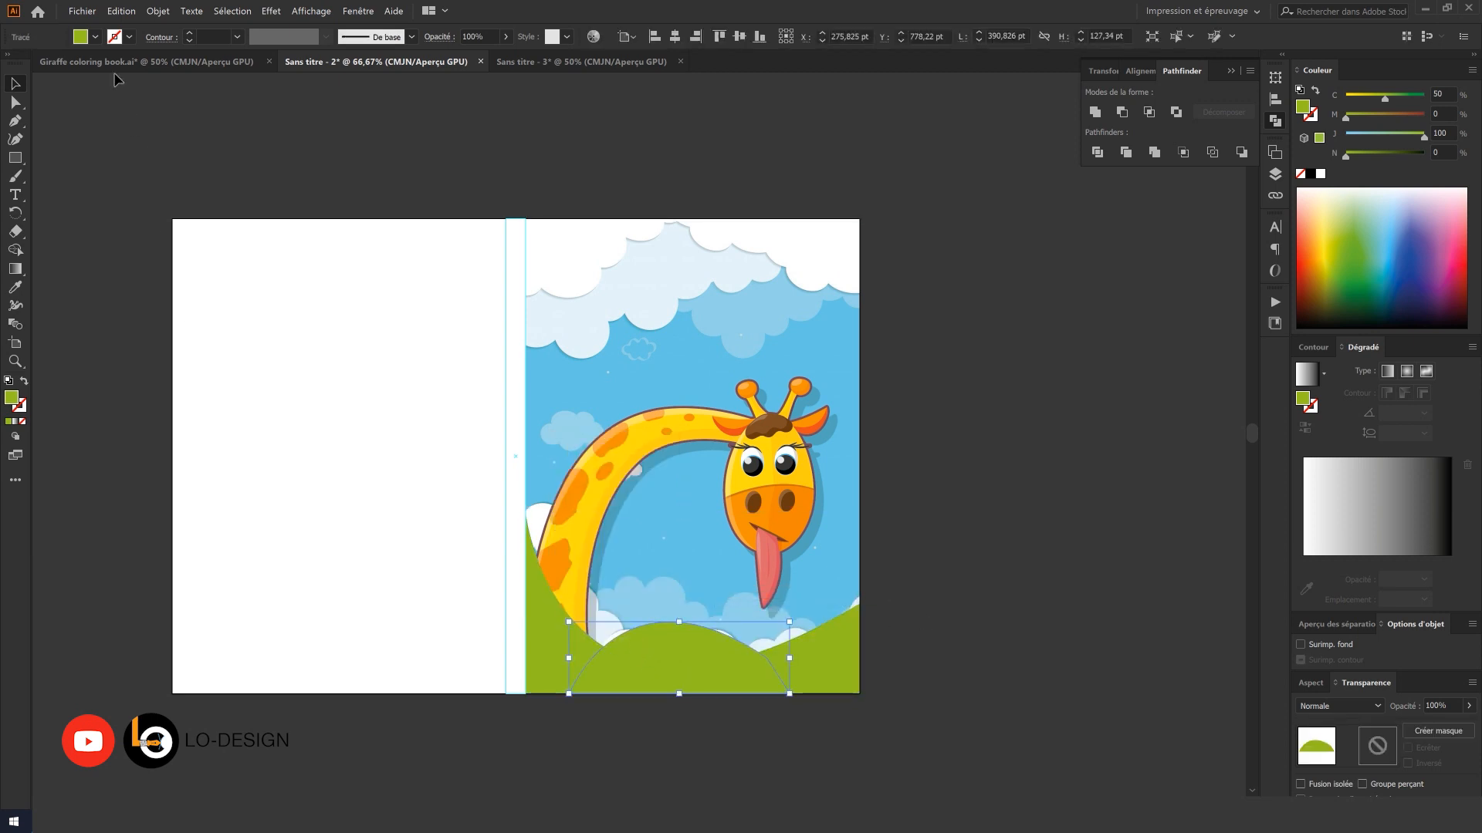
left_click(95, 37)
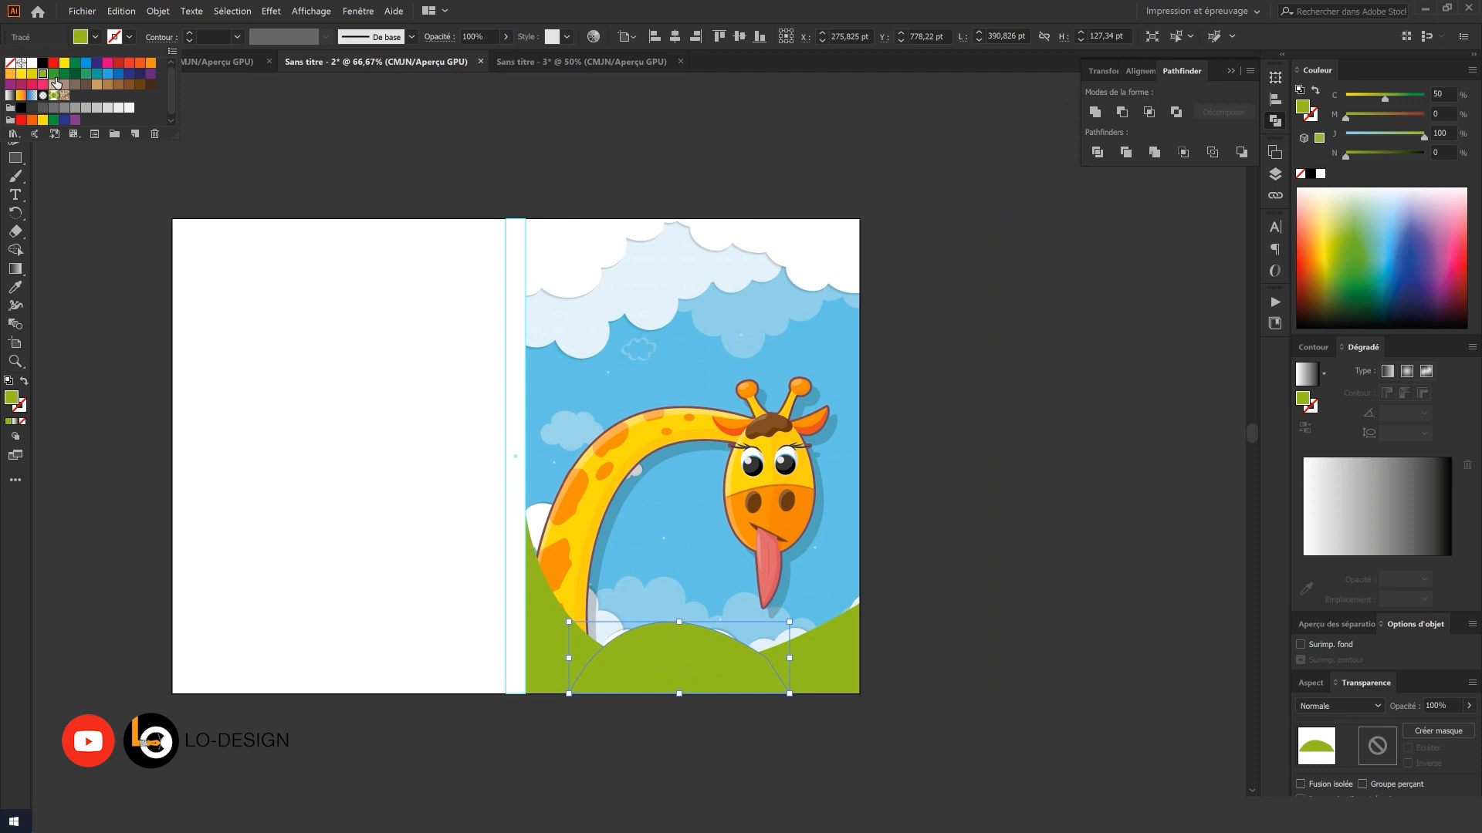
left_click(54, 77)
left_click(241, 137)
left_click(243, 140)
left_click_drag(376, 212, 312, 200)
- Lighten the rounded mound's green by setting its cyan value to 69%
left_click(614, 639)
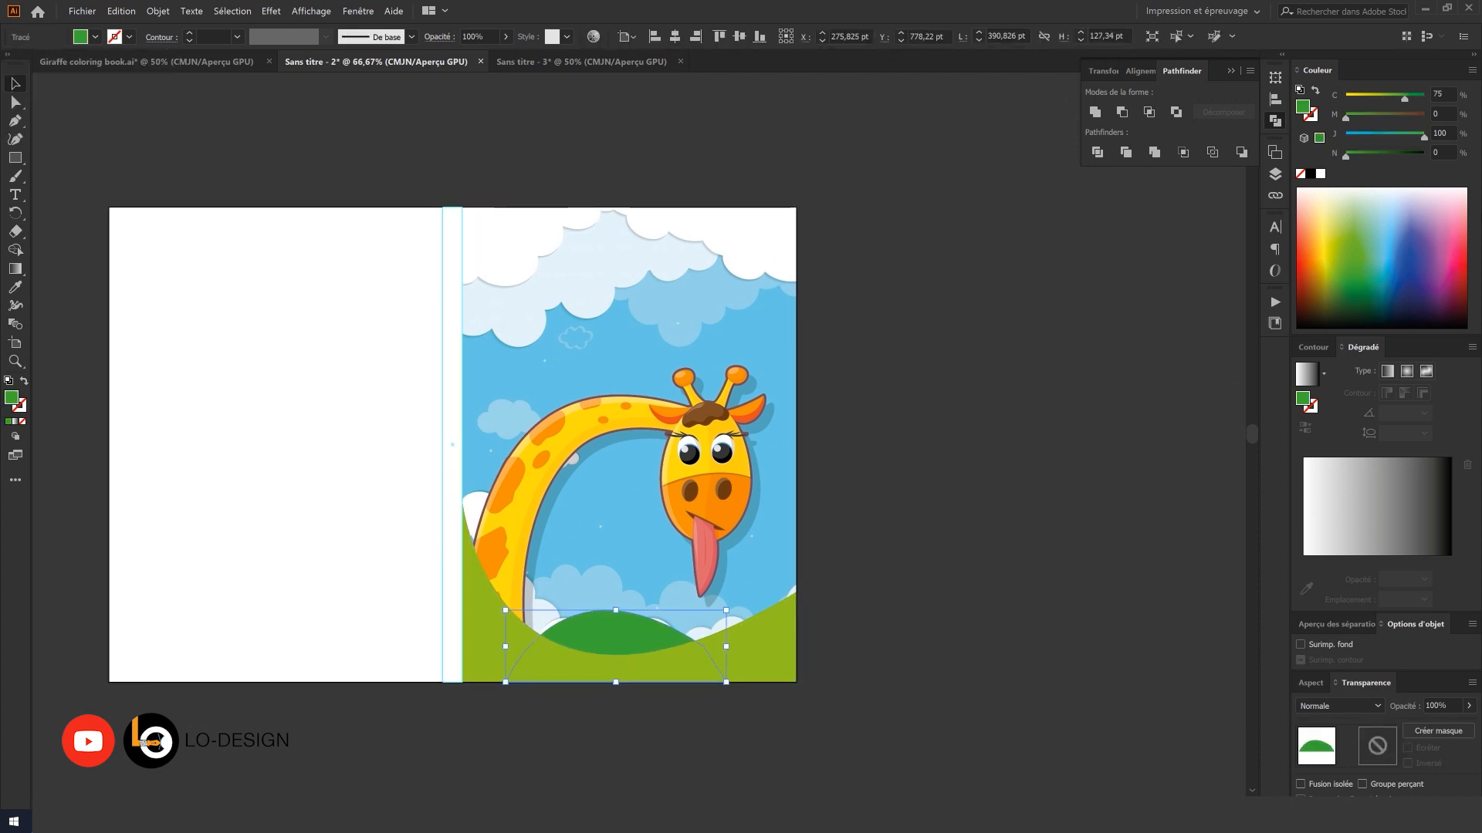
left_click_drag(1398, 101, 1401, 100)
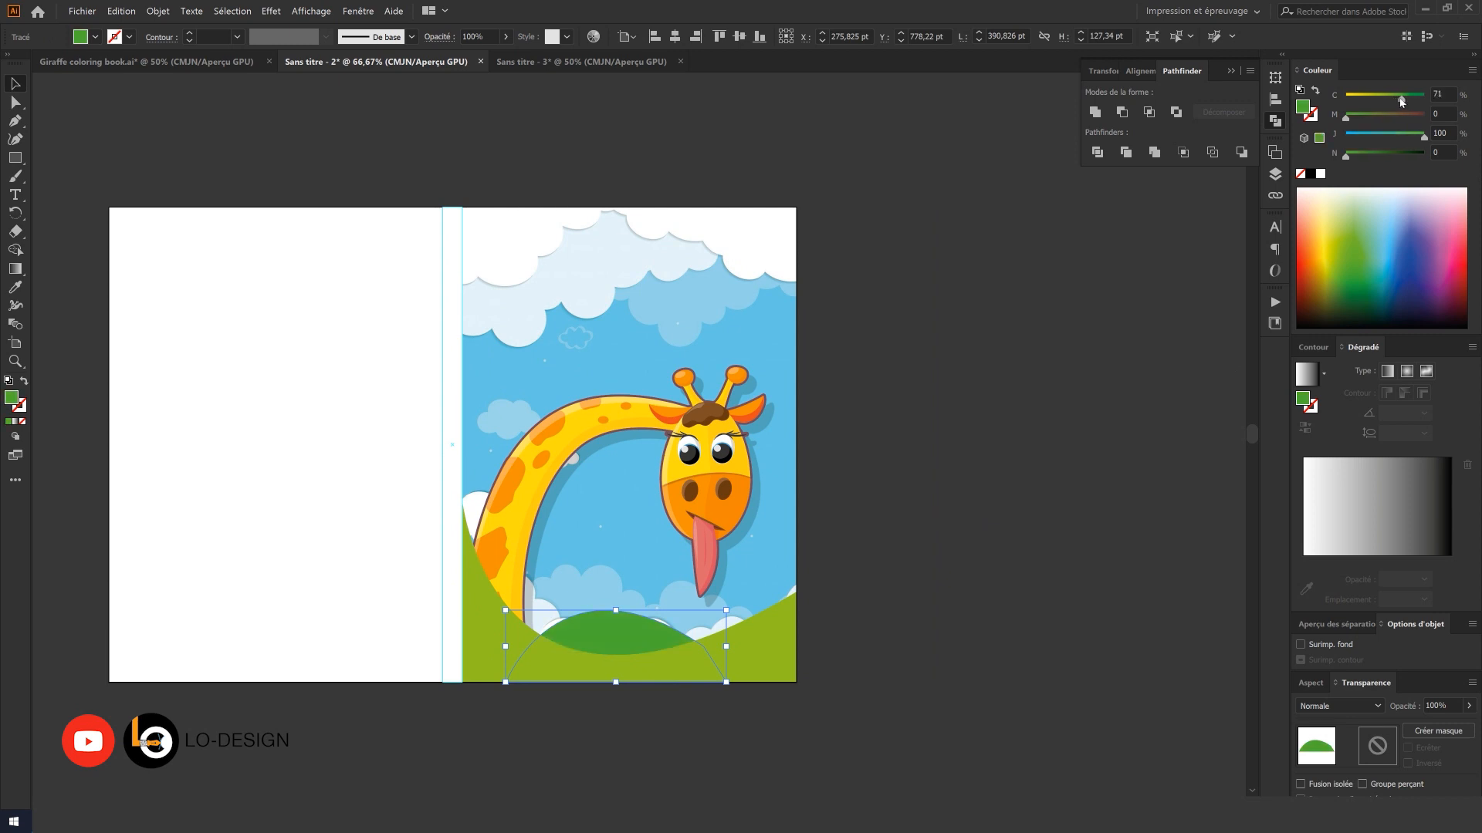
left_click(1032, 320)
left_click_drag(975, 317, 1040, 318)
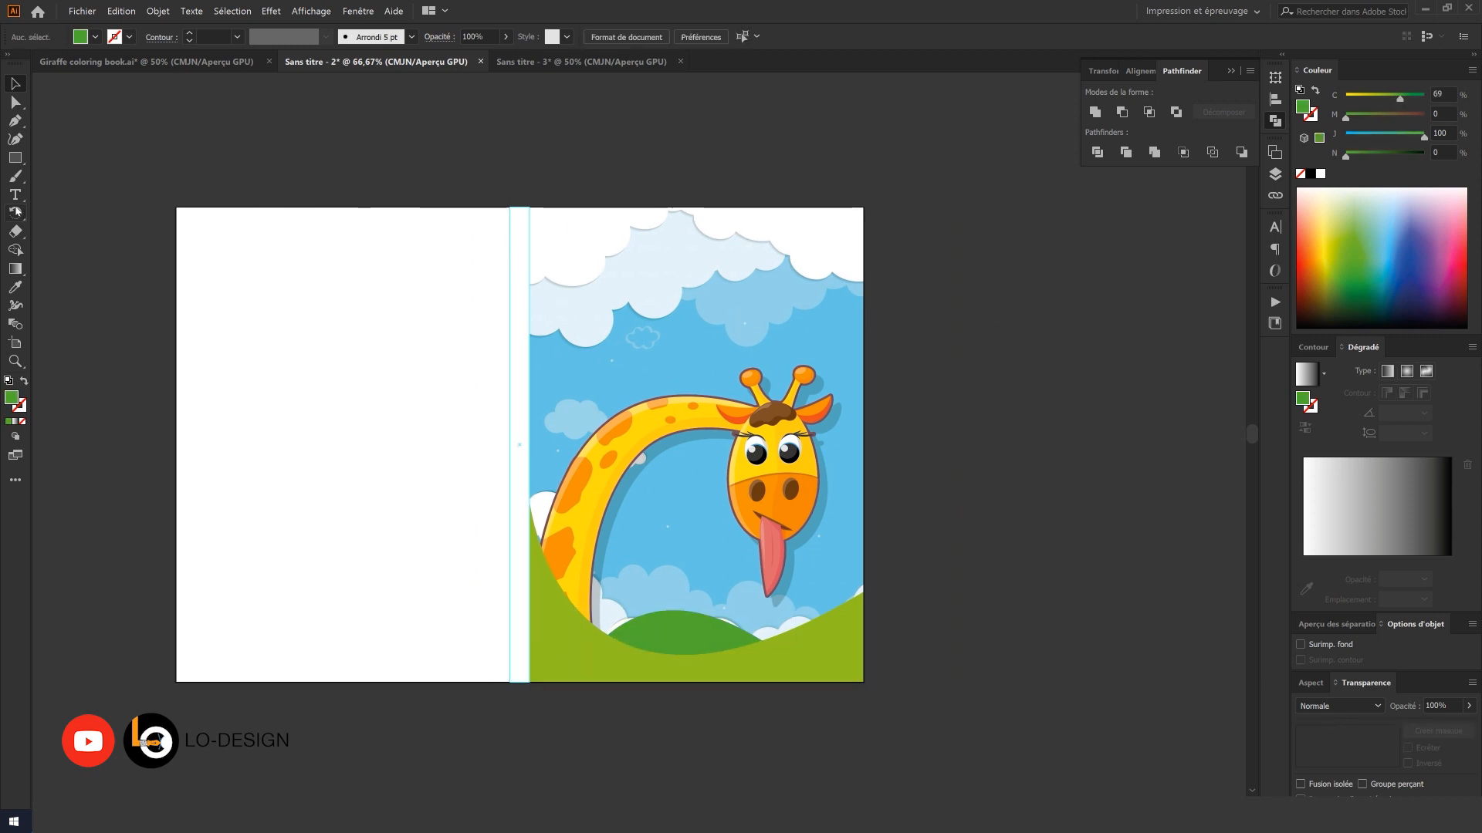
- Draw a pointed angular green bush at the base of the giraffe's neck with the Pen tool
scroll(561, 522, "up", 2)
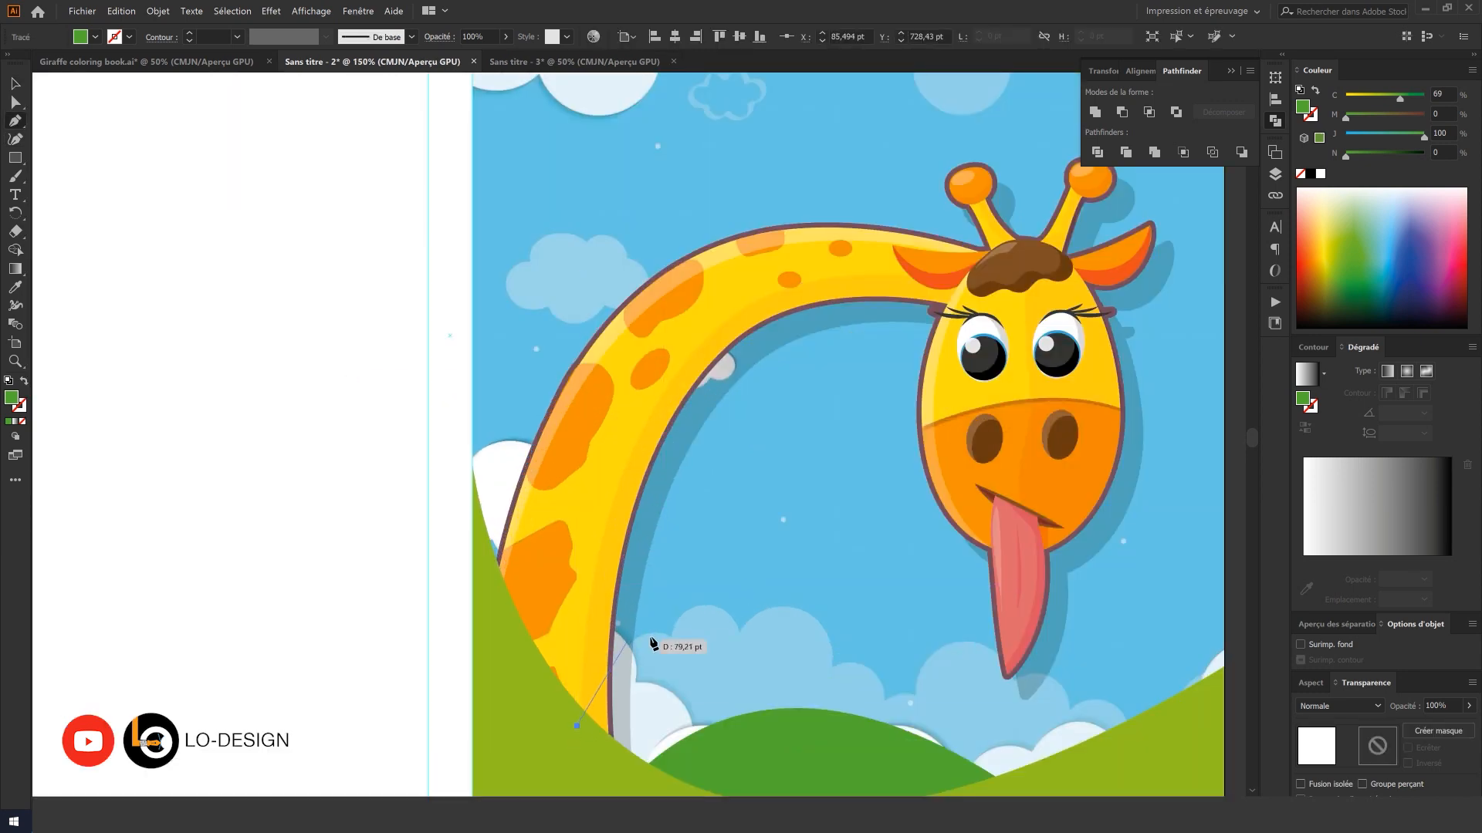
left_click(650, 604)
left_click(703, 754)
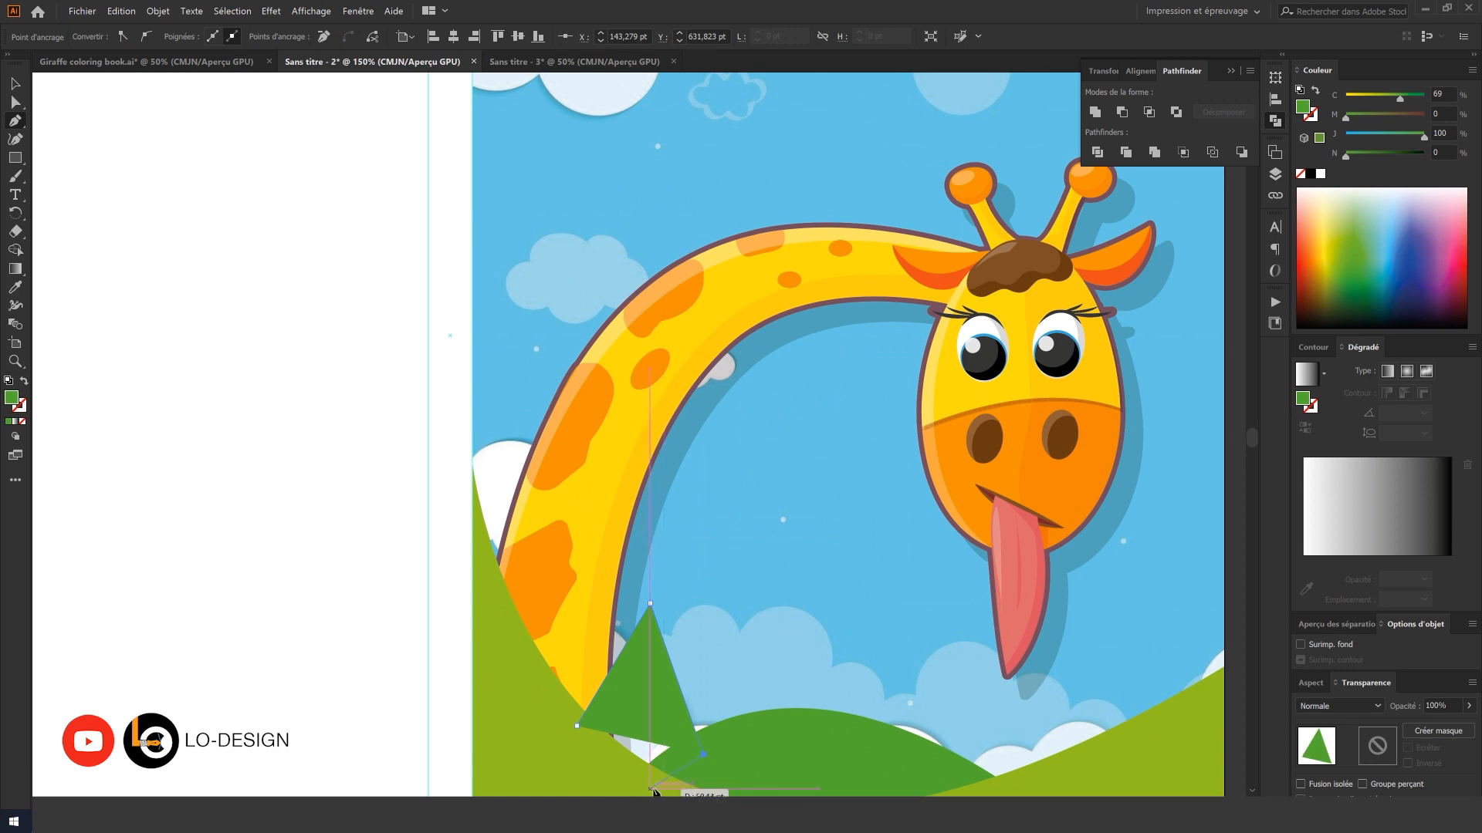
left_click(650, 789)
- Place two copies of the pointed bush near the cover's lower right corner, rotating and resizing them to overlap below the giraffe's head
left_click_drag(624, 735, 1038, 328)
key("v")
left_click(530, 680)
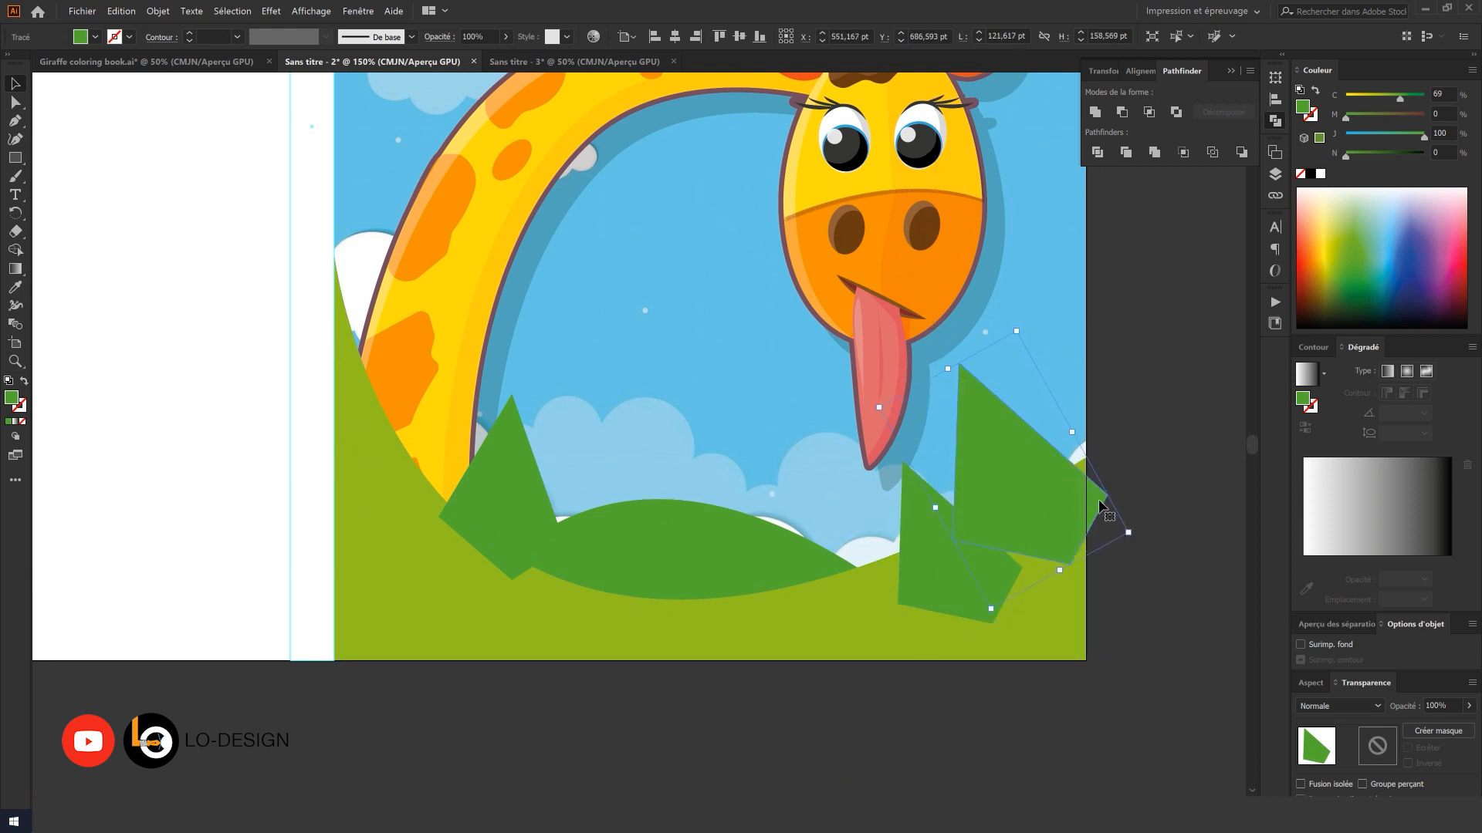
left_click_drag(1108, 497, 1084, 512)
left_click_drag(1107, 449, 1061, 536)
left_click(973, 559)
left_click_drag(957, 420, 981, 424)
left_click_drag(930, 532, 937, 526)
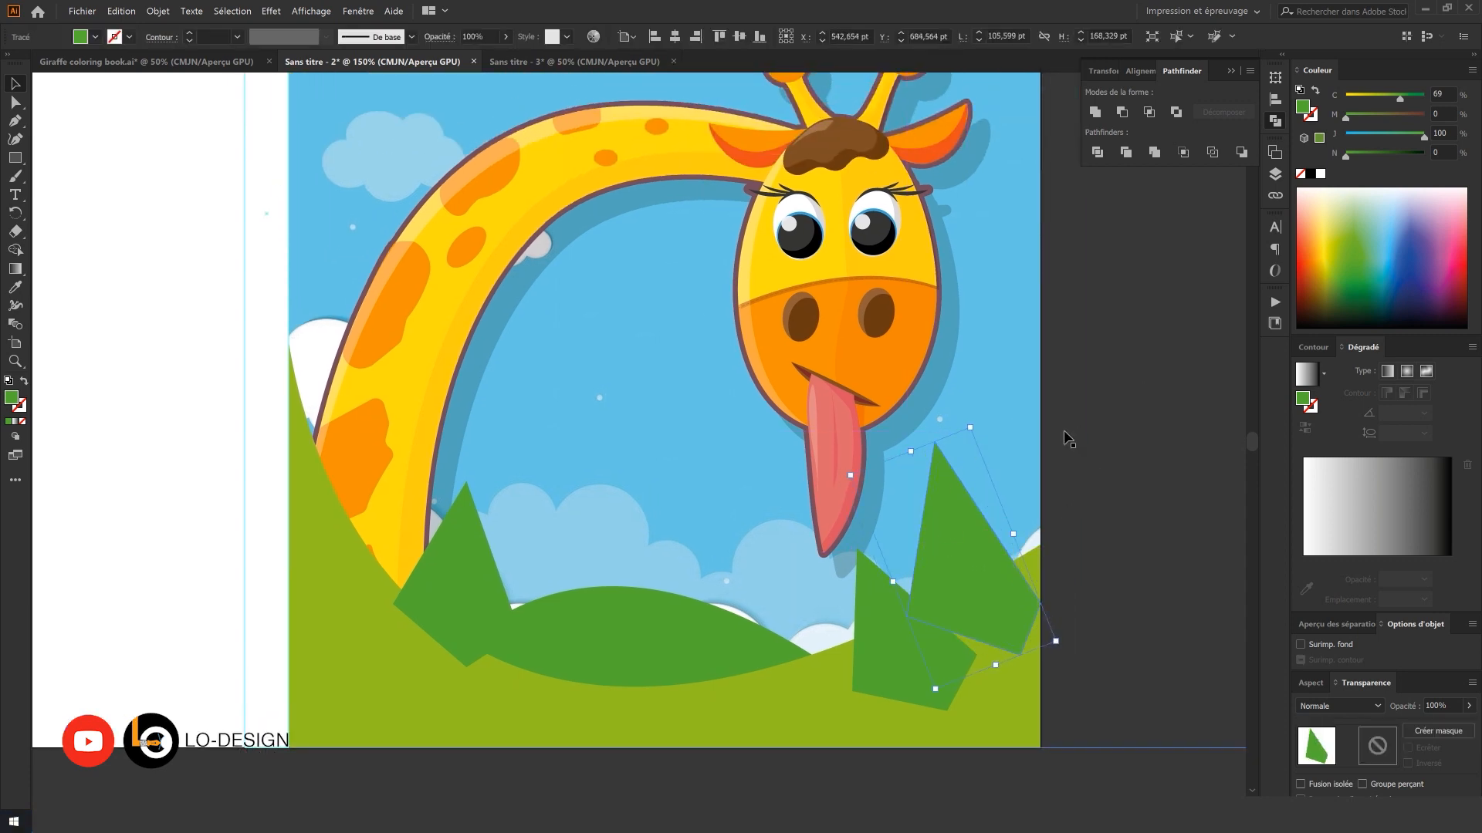
left_click(1084, 423)
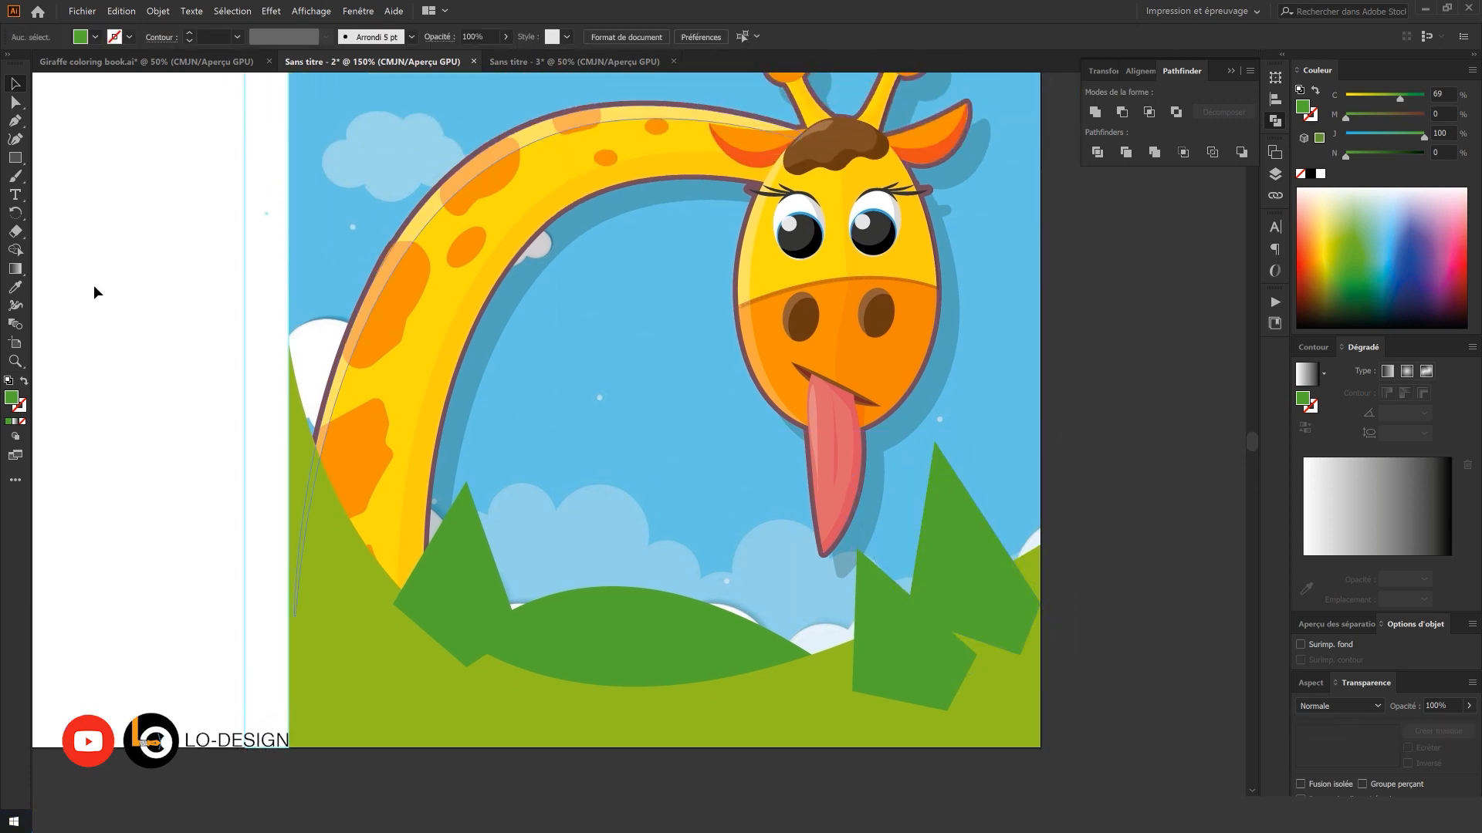
- Draw a tall curved green peak against the cover's right edge, behind the giraffe's chin level, with the Pen tool
left_click(967, 383)
left_click_drag(976, 567, 957, 609)
left_click(1040, 579)
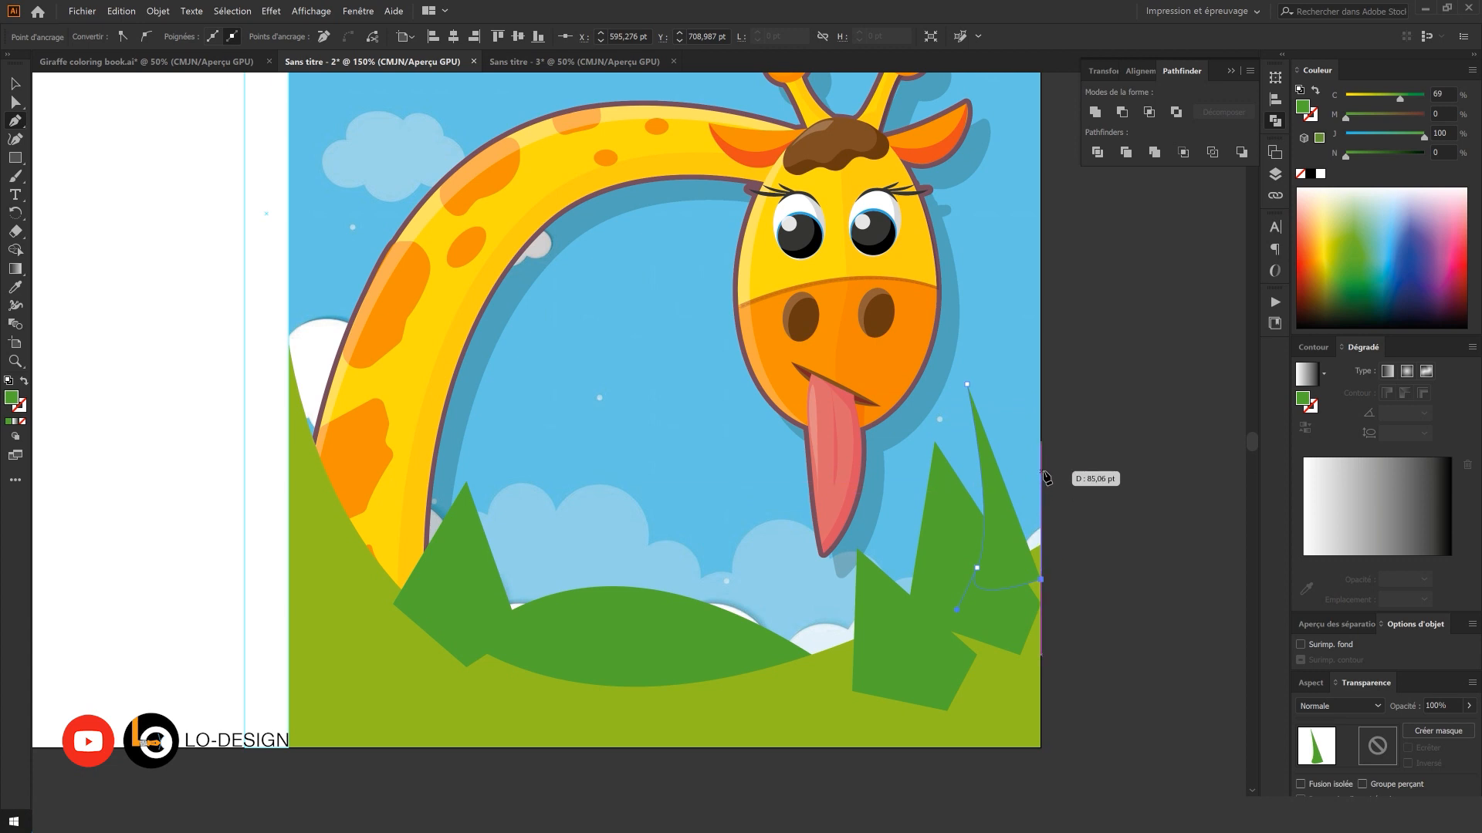
left_click(1041, 470)
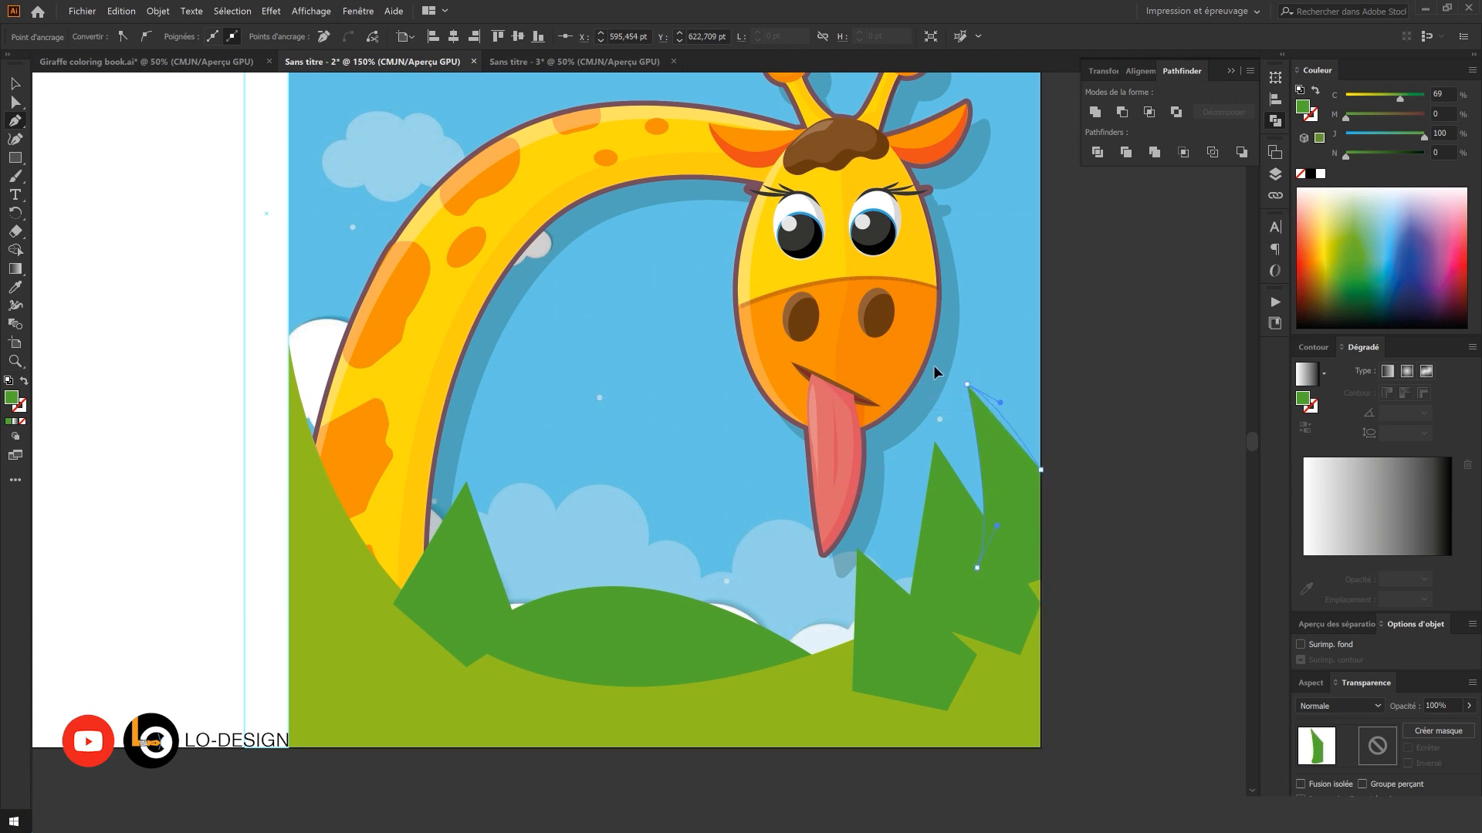
scroll(990, 494, "down", 1)
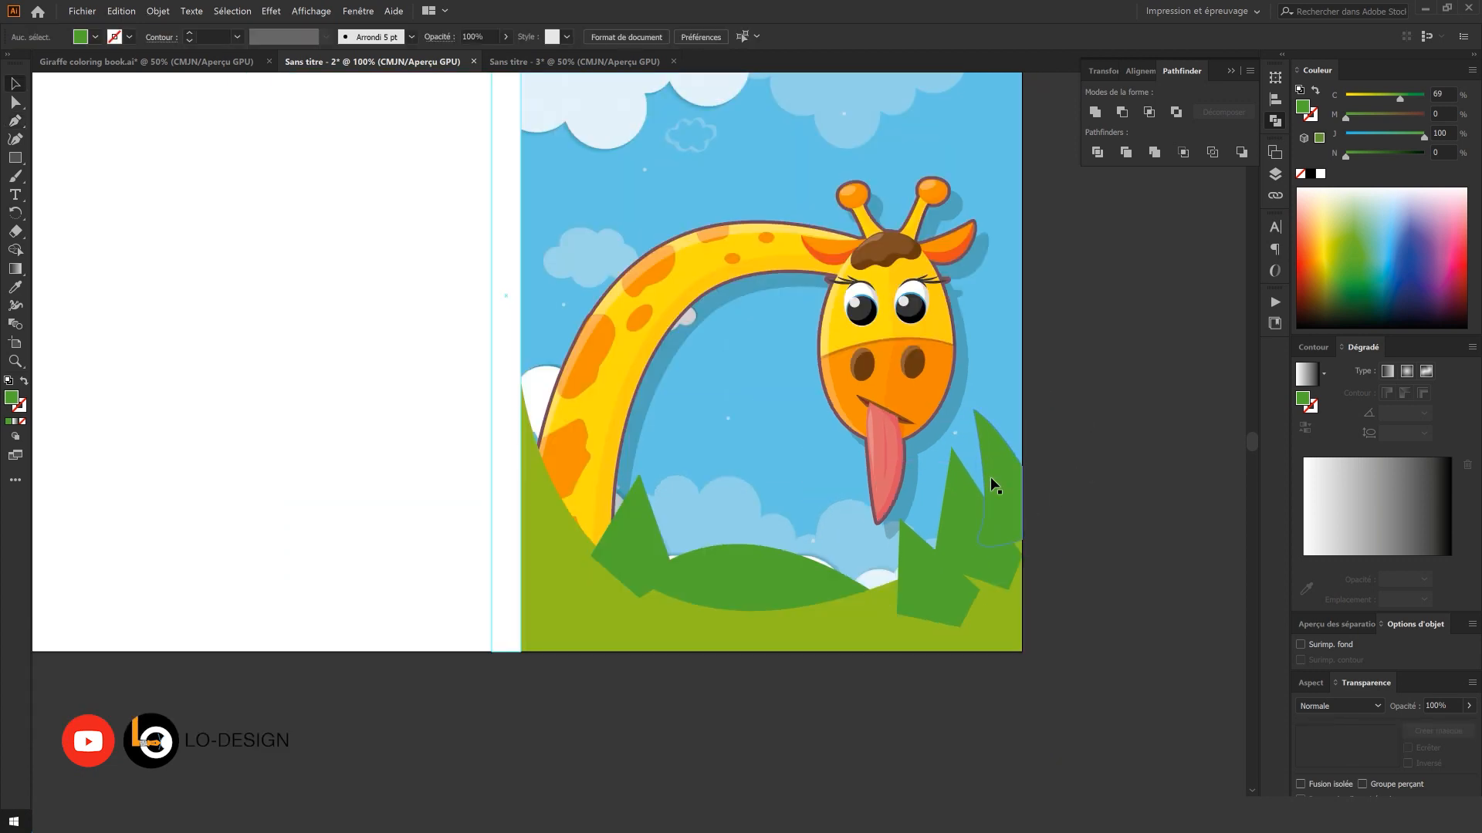
- Send the four pointed green shapes behind the light green foreground hill so only their peaks rise above it
left_click(922, 562)
left_click(646, 547, "shift")
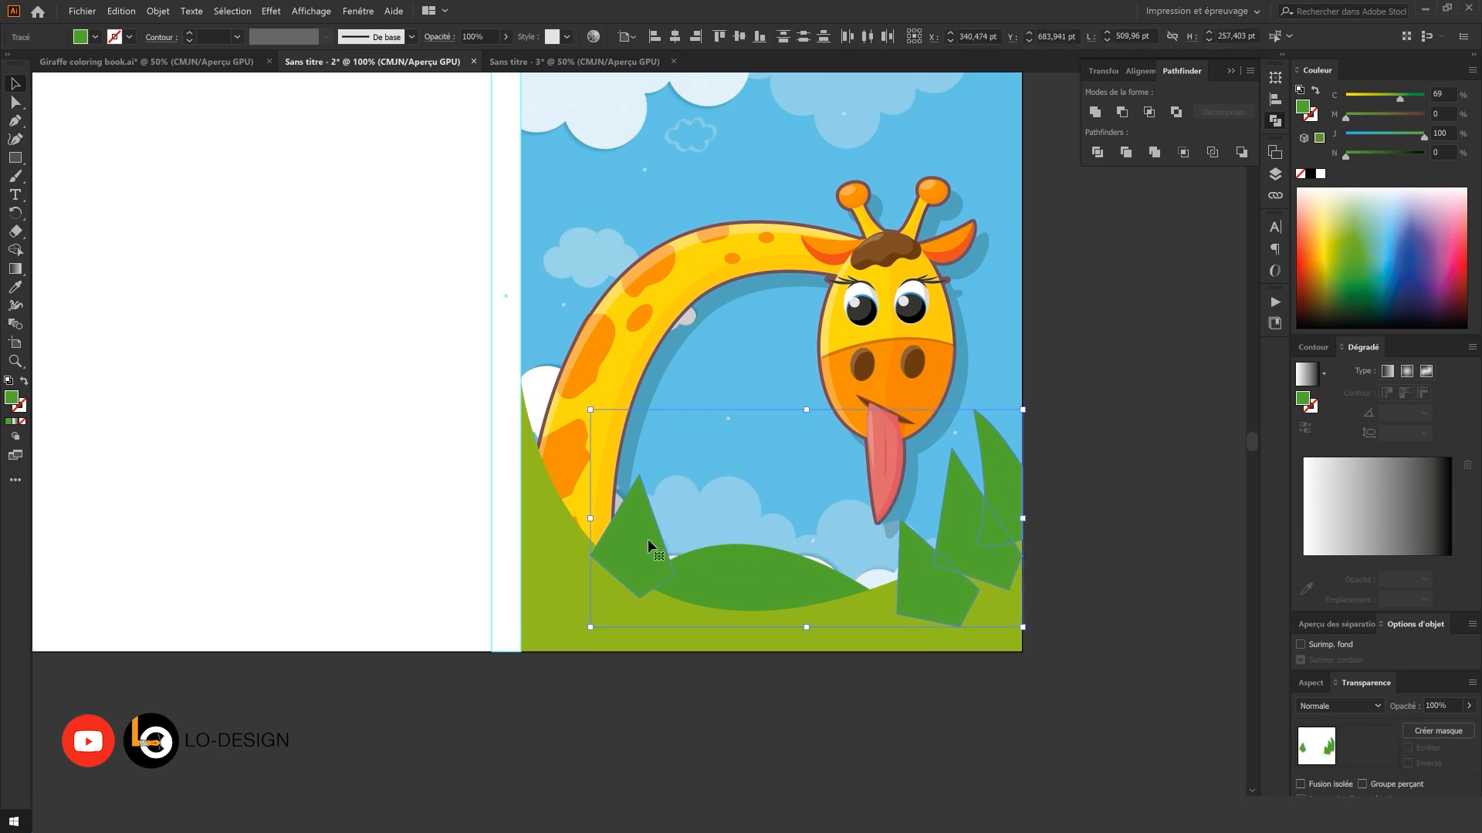
key("Delete")
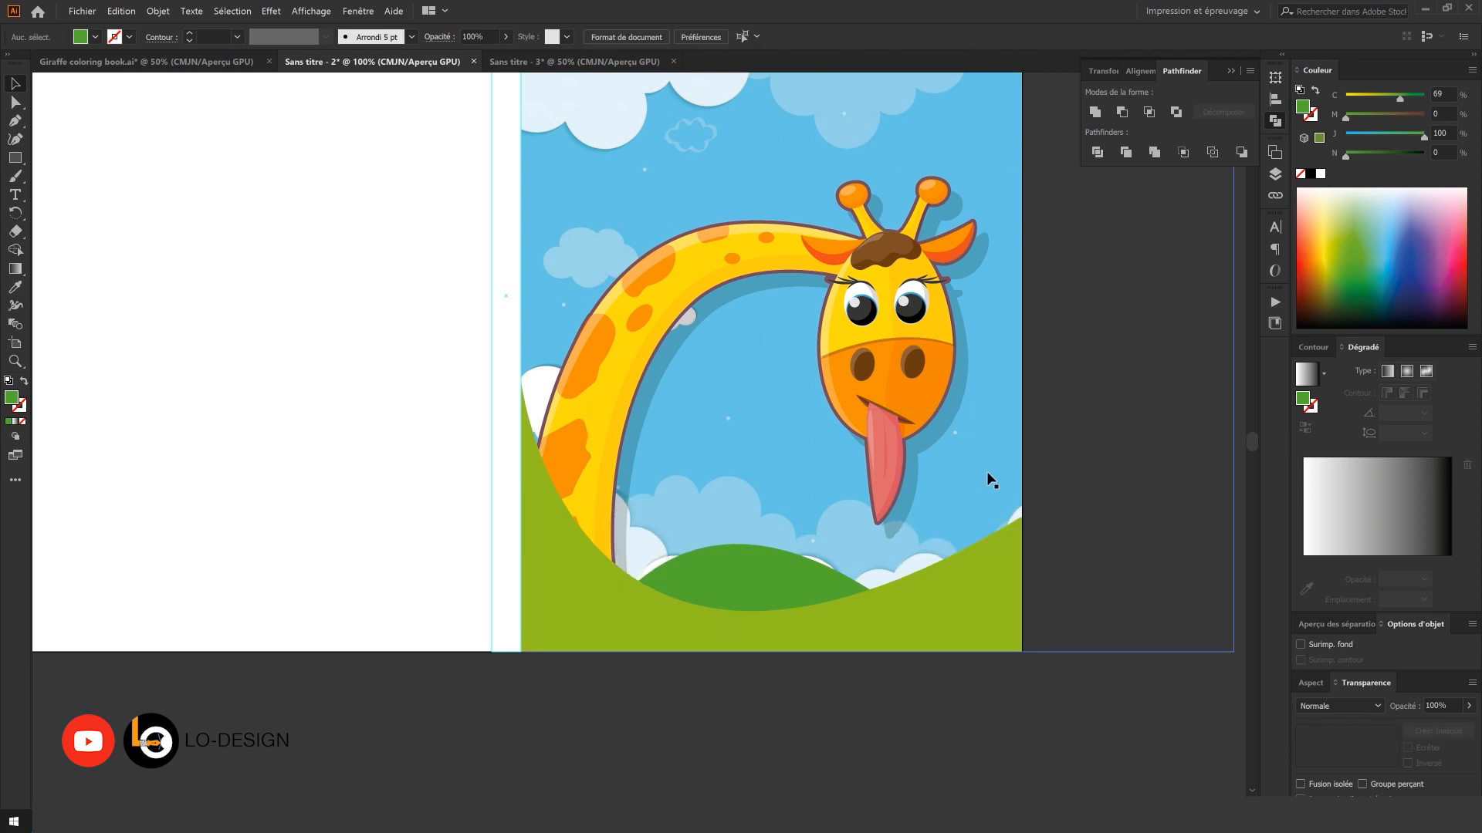
left_click(990, 478)
key("ctrl+z")
left_click(1092, 457)
left_click_drag(1086, 488, 1077, 513)
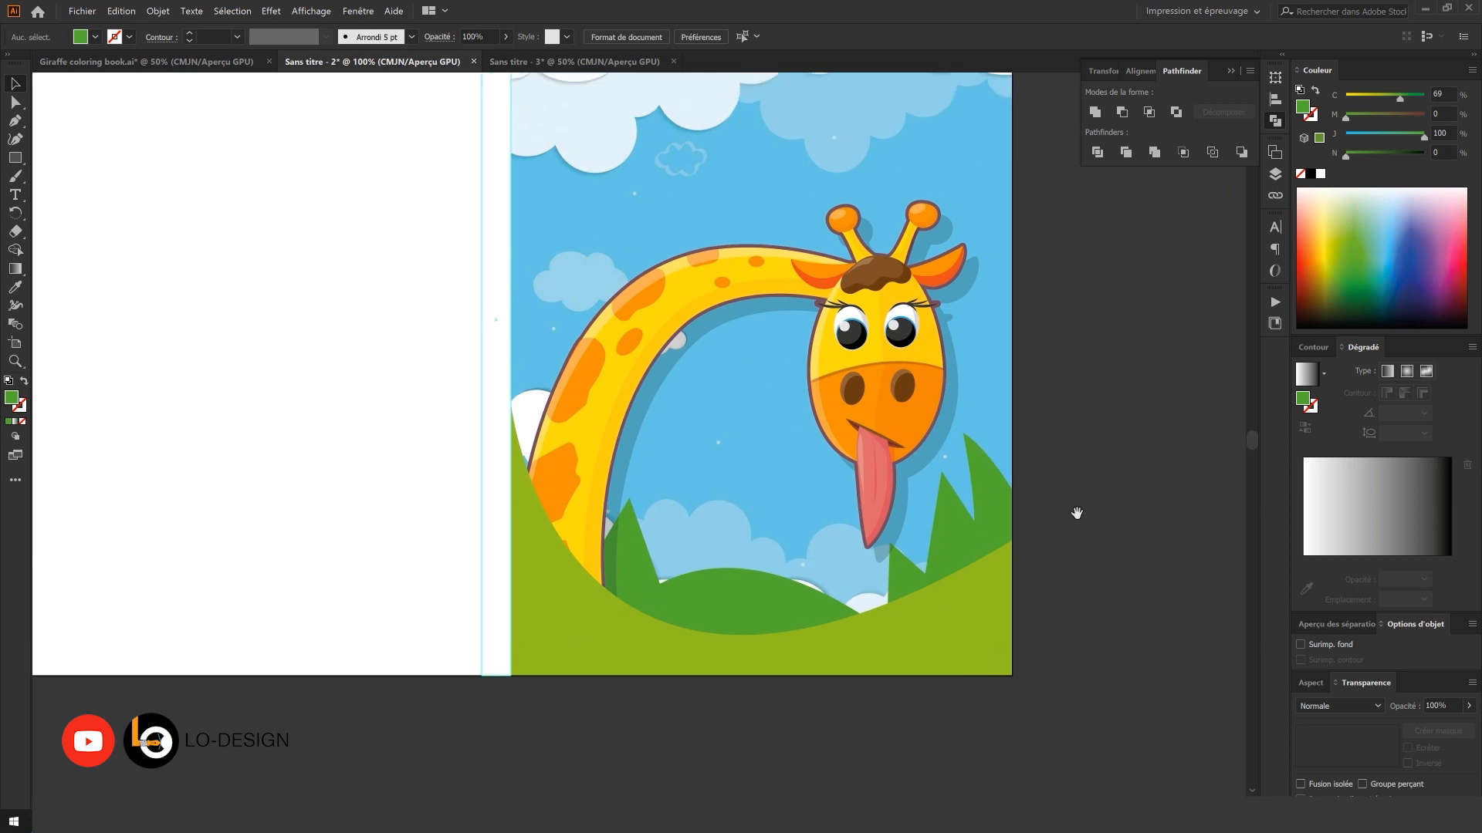
- Fill the curved peak at the cover's right edge with the dark green swatch of 85% cyan, 10% magenta, 100% yellow and 10% black
left_click(996, 503)
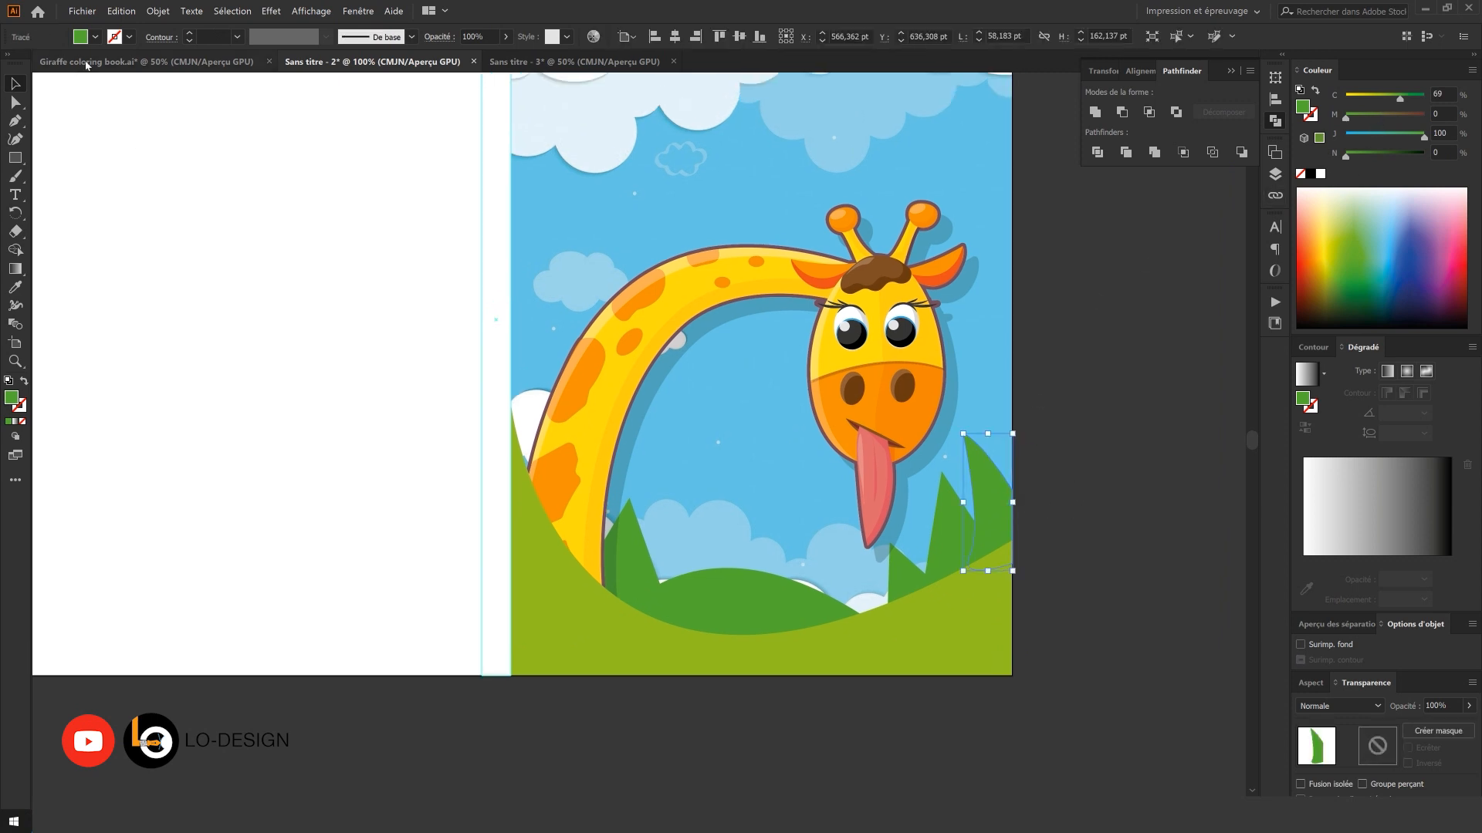
left_click(95, 36)
left_click(69, 80)
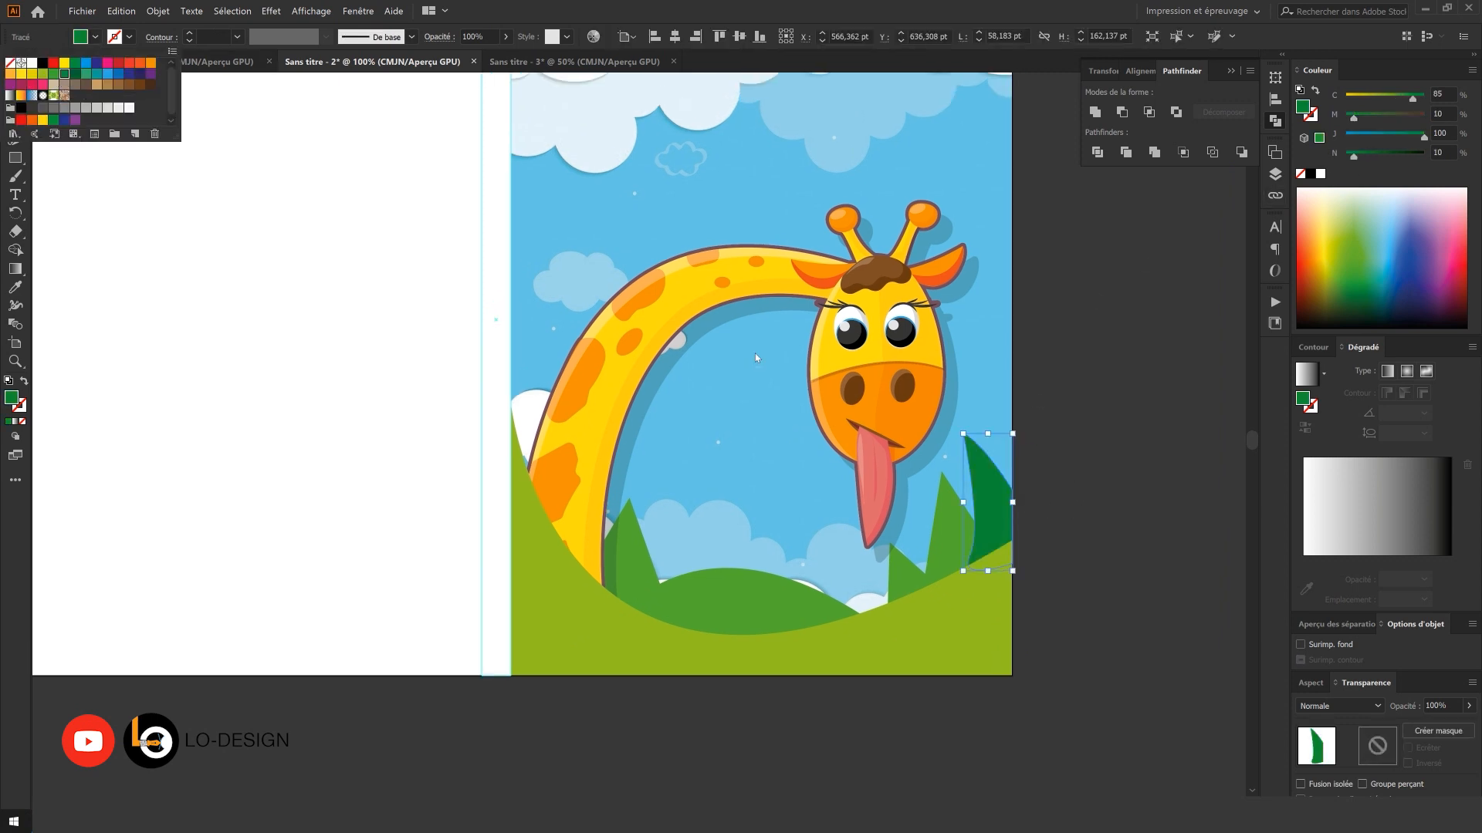
left_click(1073, 382)
- Copy the curved peak's dark green fill onto the other three pointed peaks with the Eyedropper
left_click(957, 519)
left_click(646, 553, "shift")
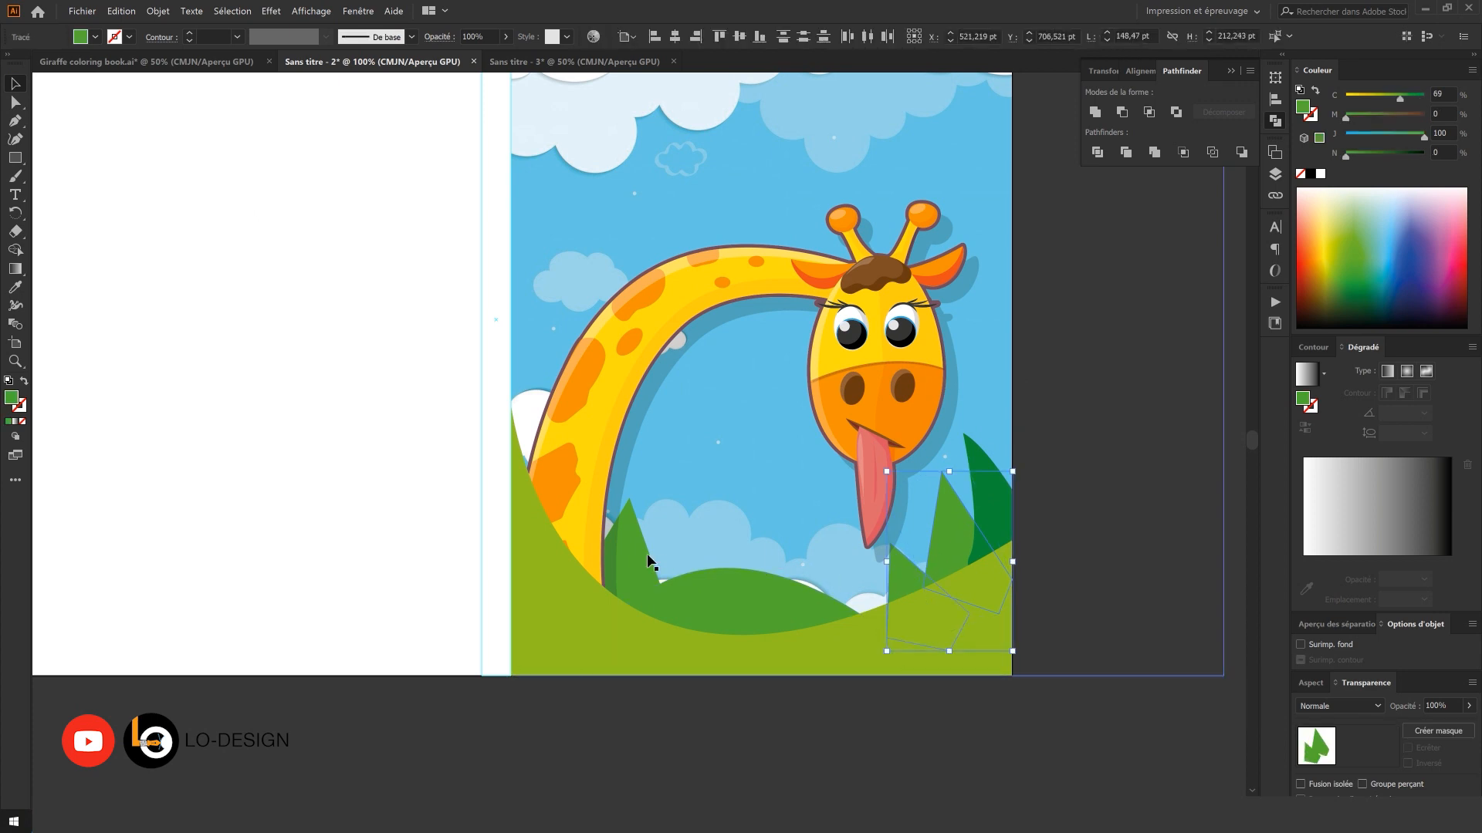
key("i")
left_click(992, 488)
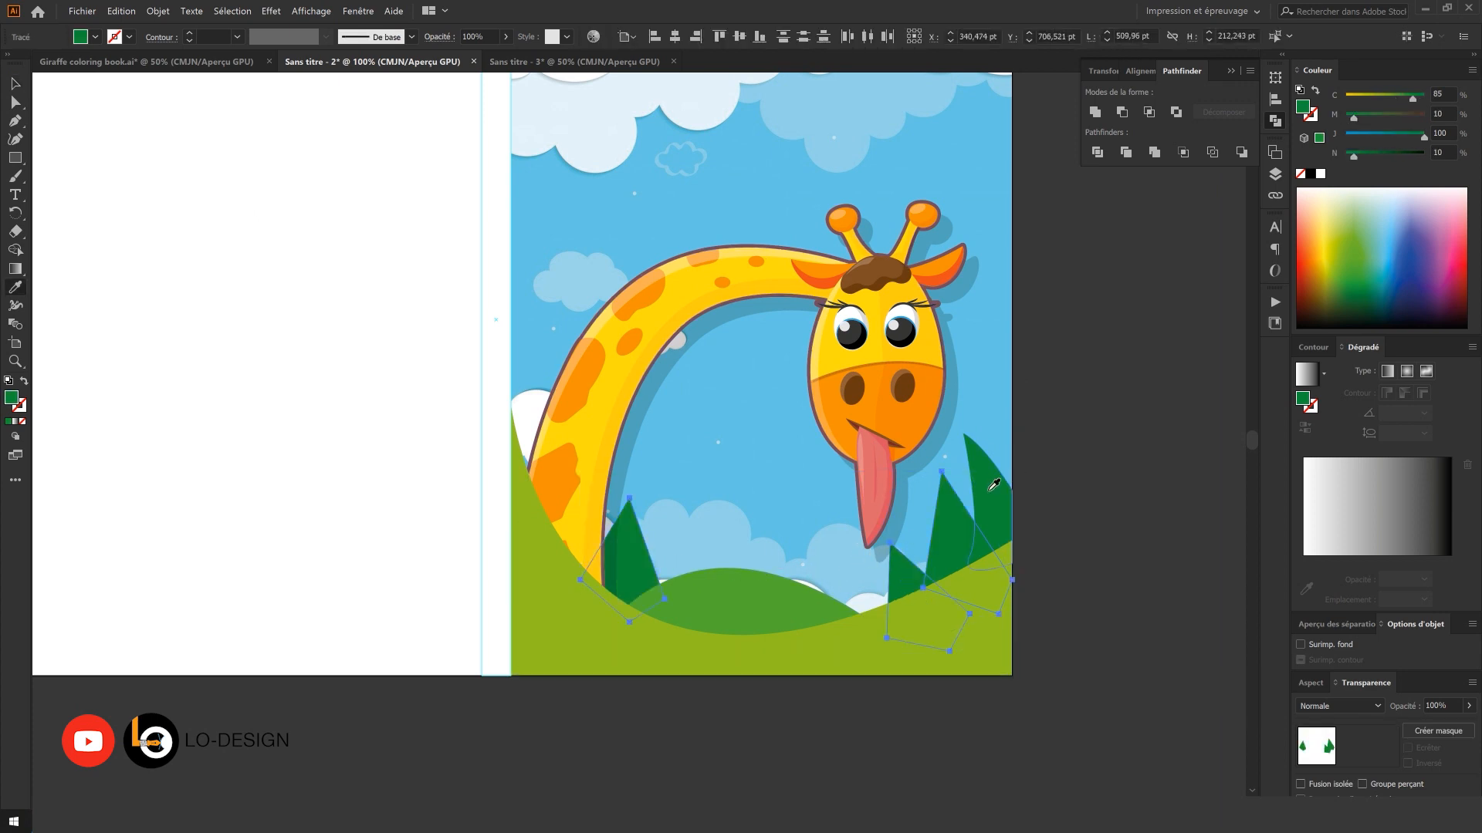
key("v")
left_click(1063, 493)
left_click_drag(1063, 493, 1057, 548)
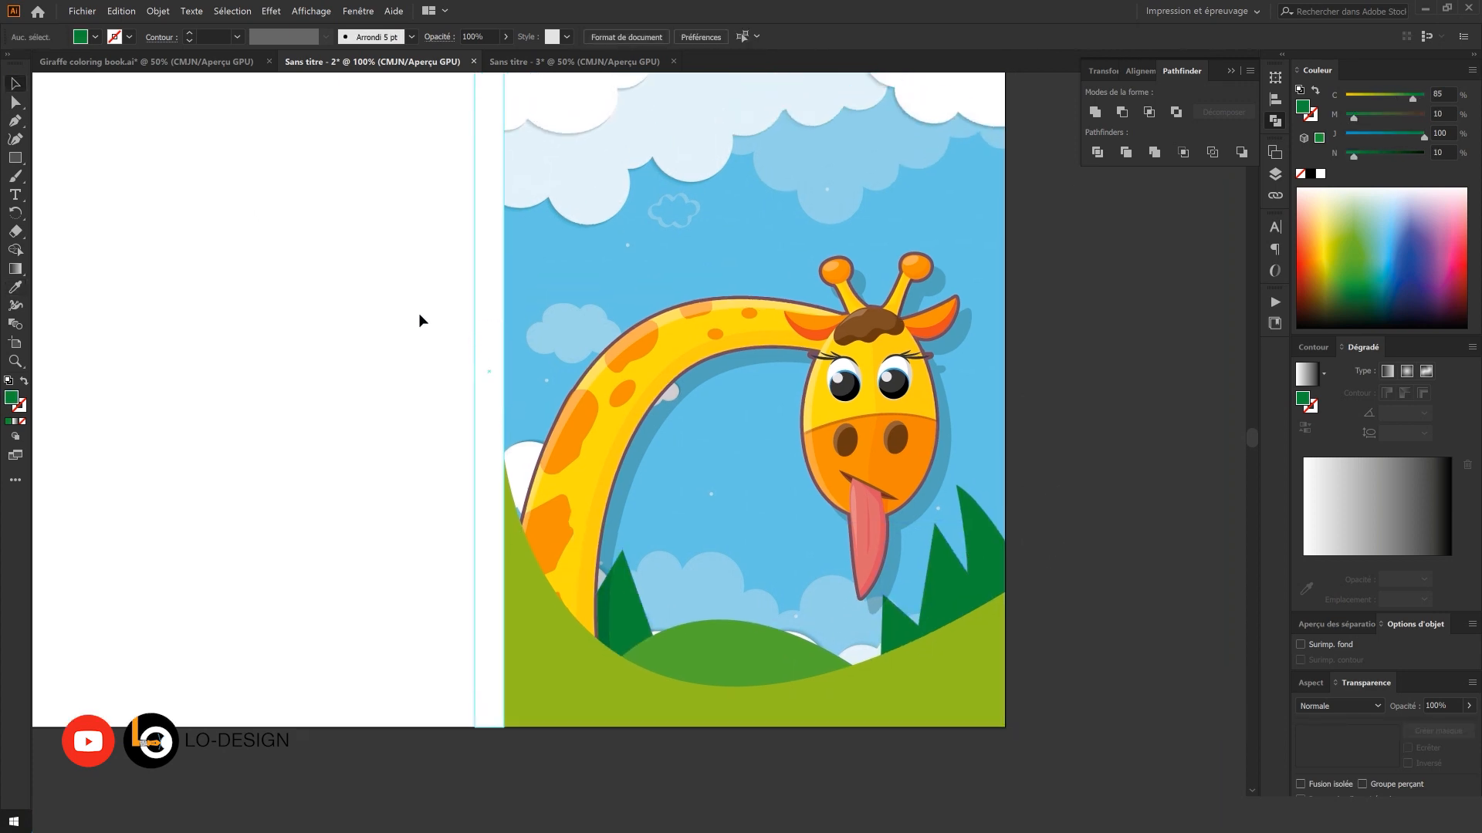
- Draw a large dark green mountain between the front cover's left edge and the giraffe's neck with the Pen tool
left_click_drag(503, 399, 585, 357)
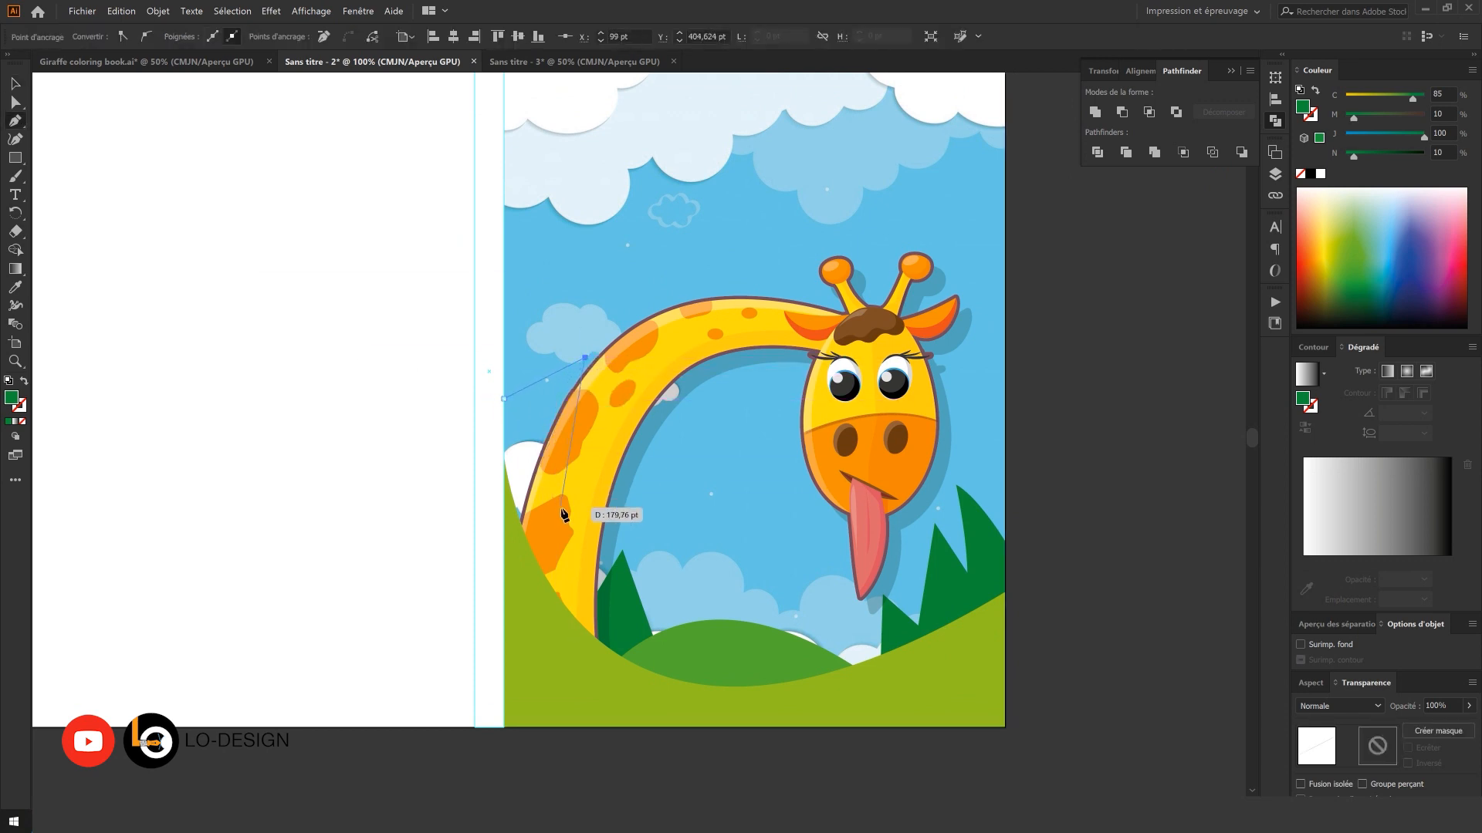
left_click_drag(551, 555, 548, 551)
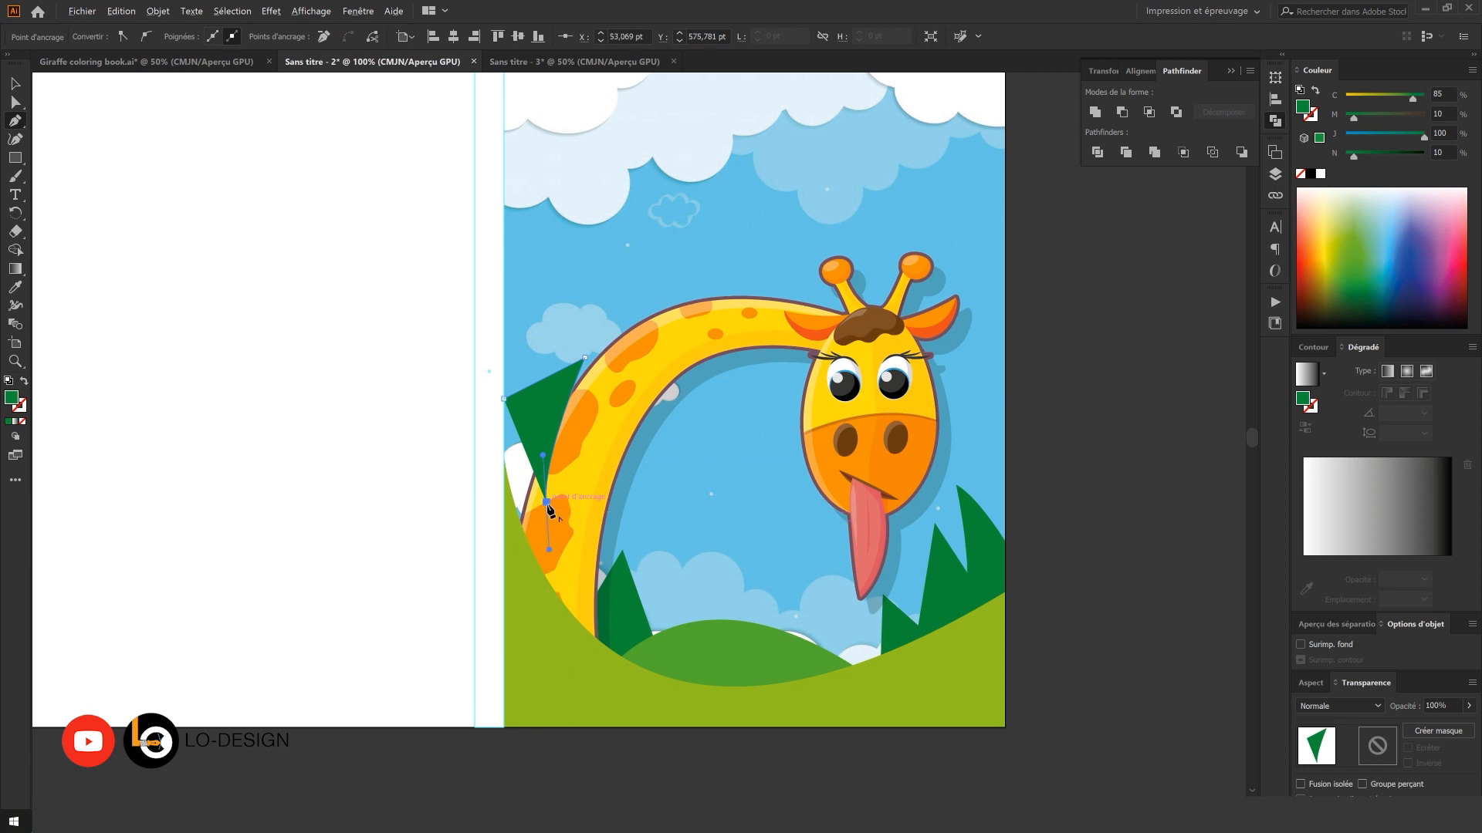
left_click(540, 584)
left_click(503, 505)
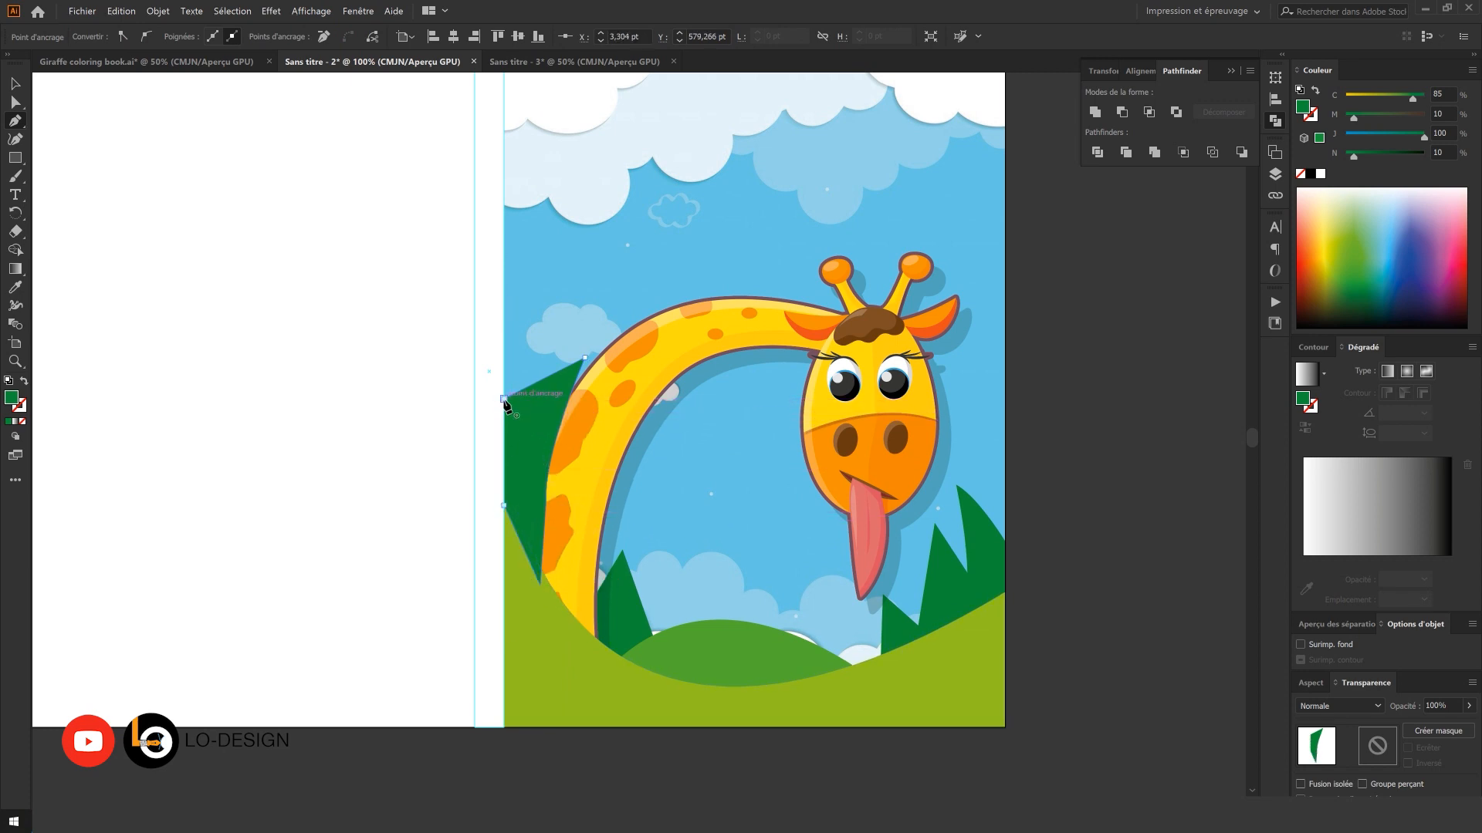
- Cut the new mountain and paste it behind the pointed peak at the neck's base so it sits behind the giraffe
left_click(525, 447)
key("ctrl+x")
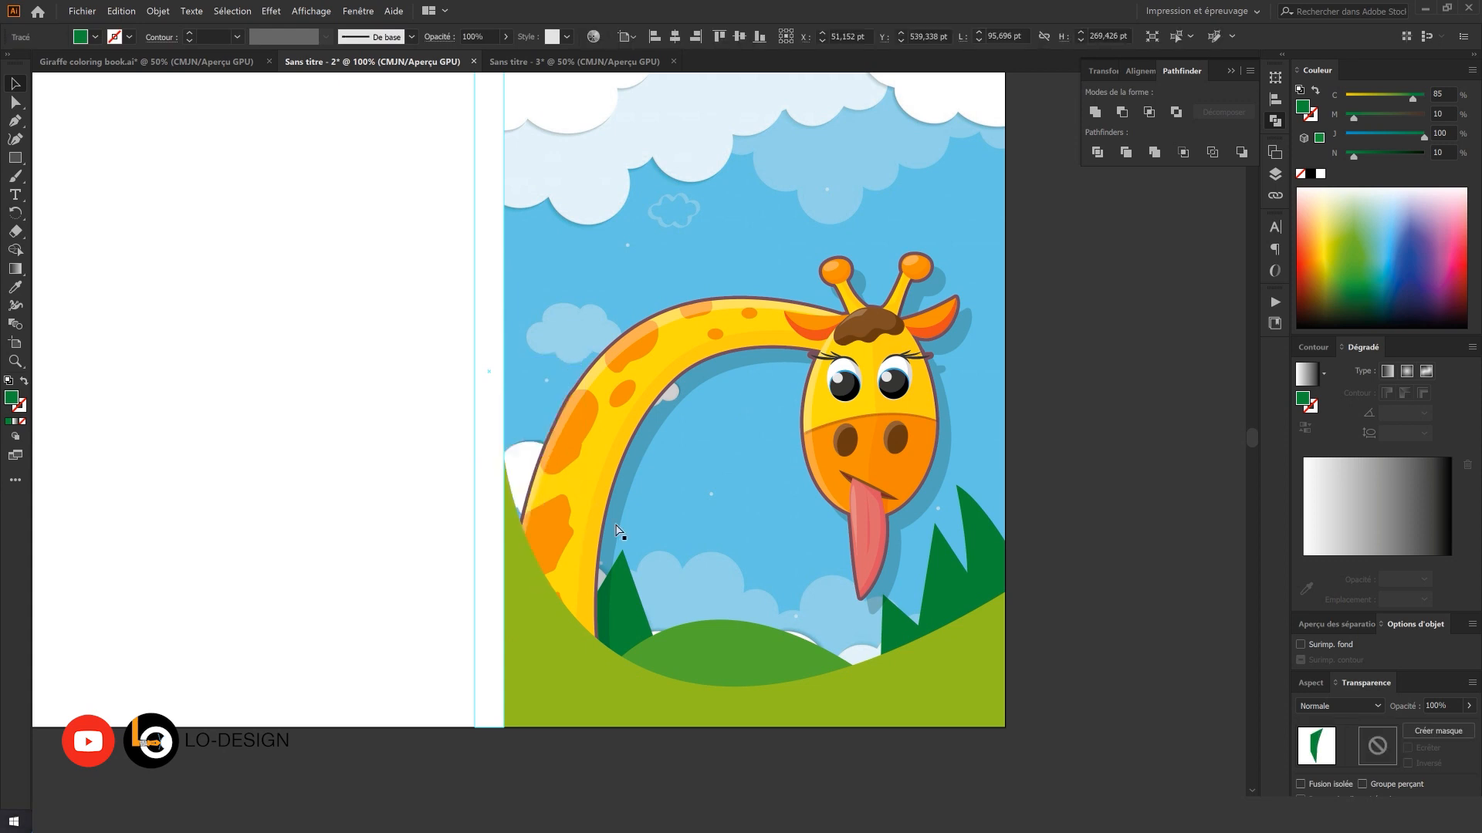
left_click(634, 615)
key("ctrl+b")
left_click(348, 424)
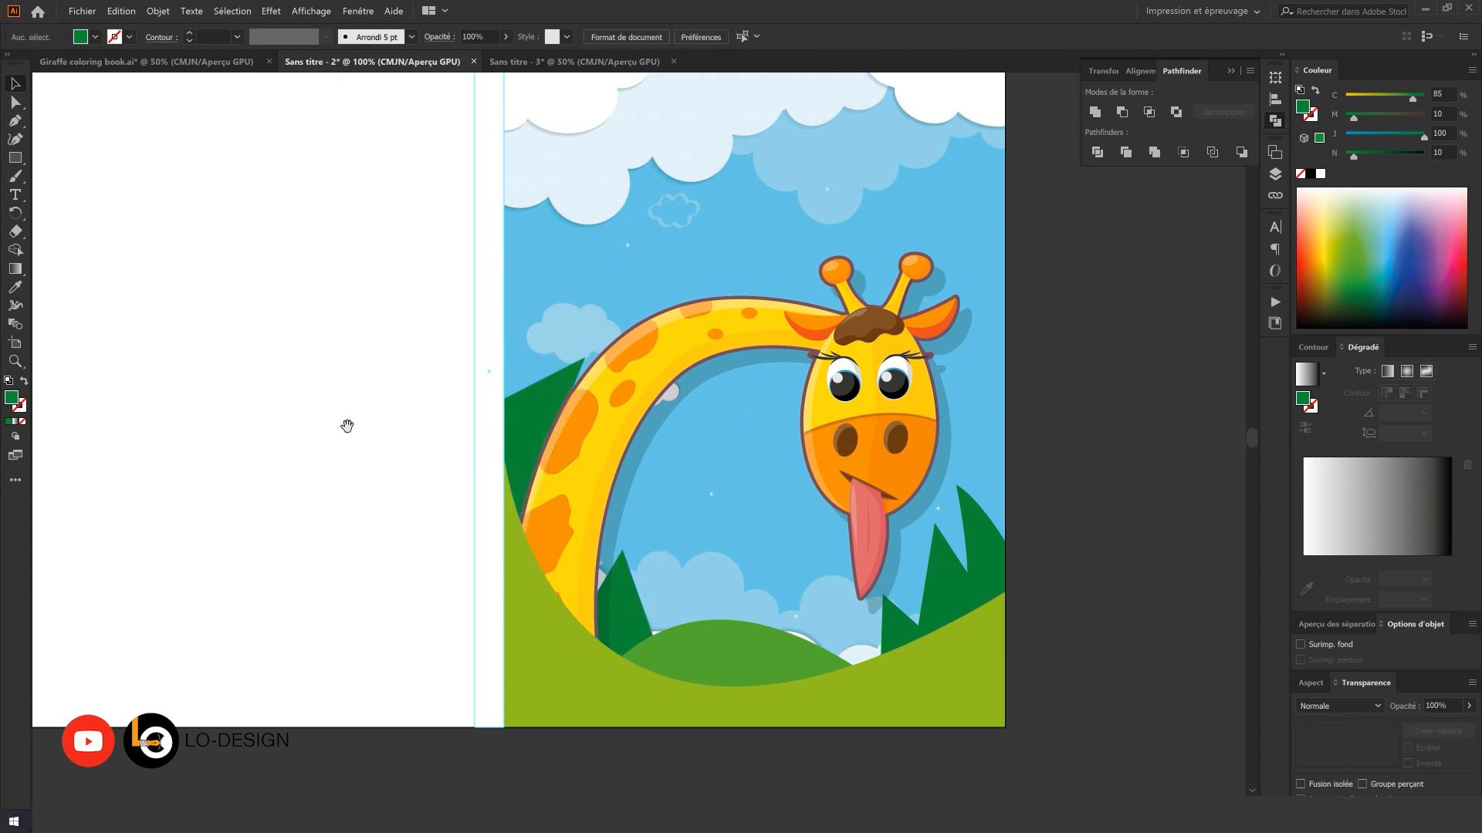
- Draw a jagged snow cap over the tip of the mountain left of the giraffe's neck with the Pen tool
left_click_drag(347, 424, 359, 438)
key("p")
left_click_drag(586, 439, 473, 405)
scroll(464, 372, "up", 3)
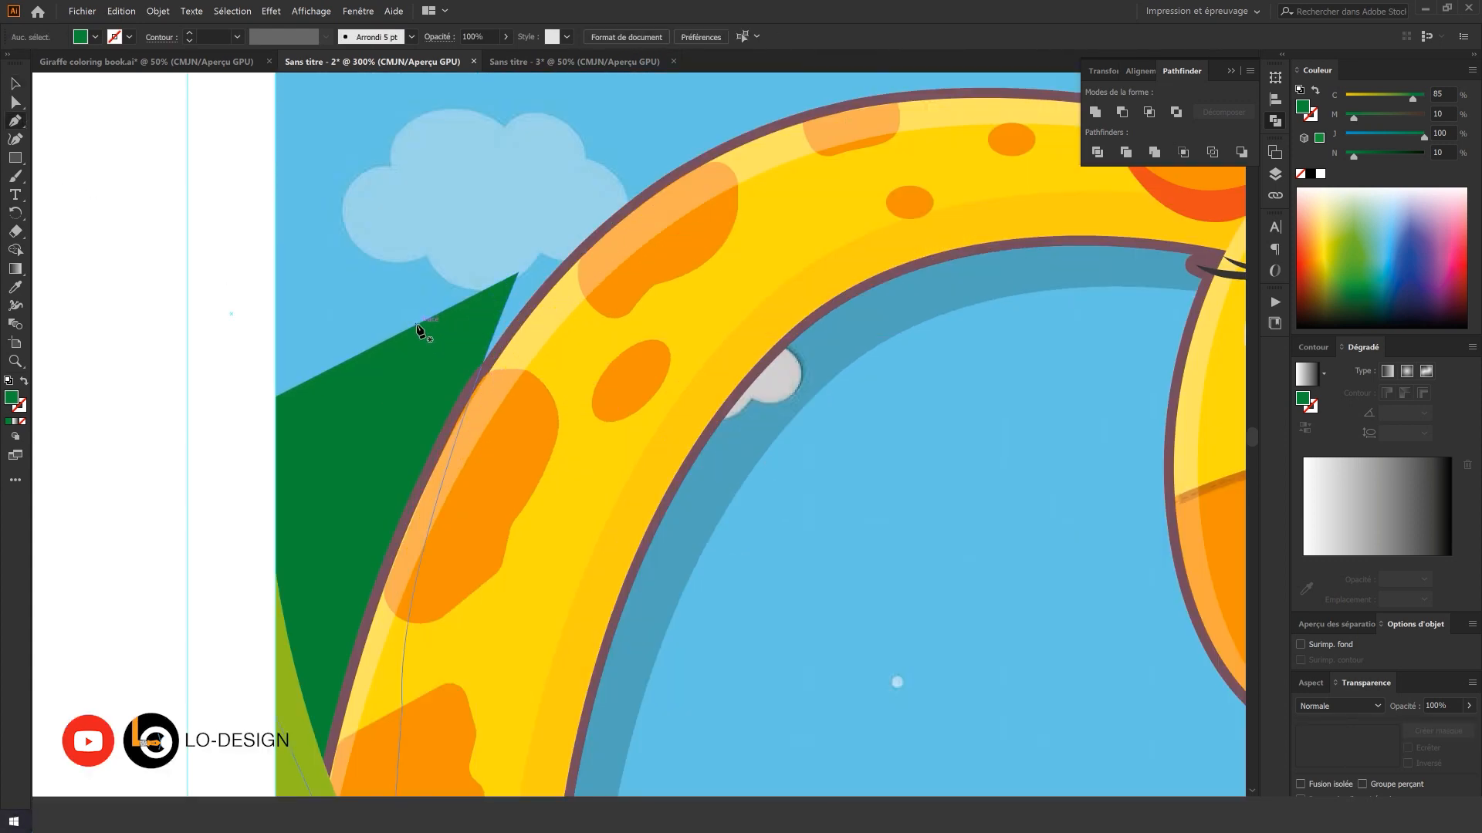
left_click(415, 325)
left_click_drag(453, 365, 454, 371)
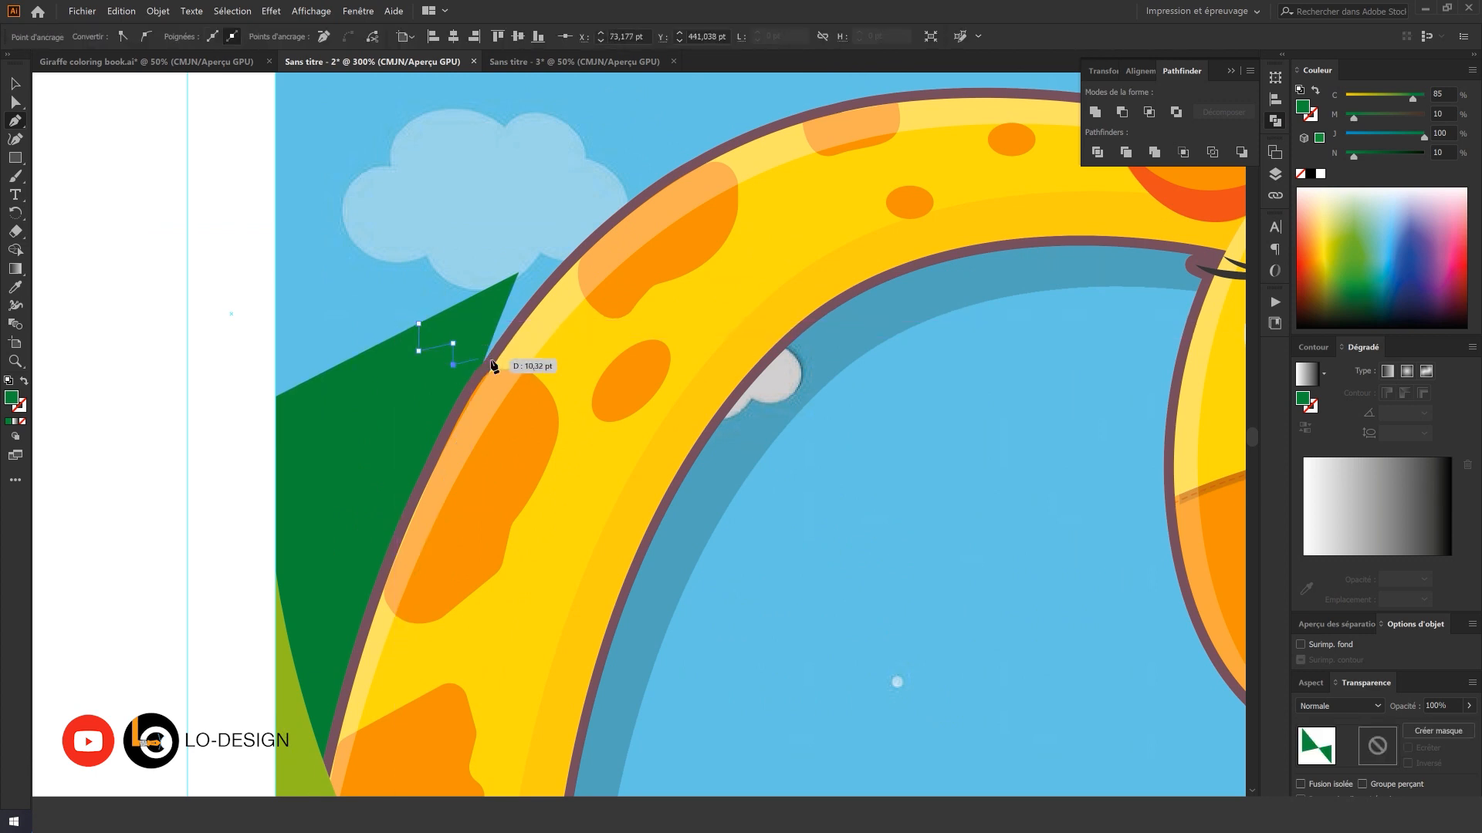
left_click(485, 359)
left_click(519, 272)
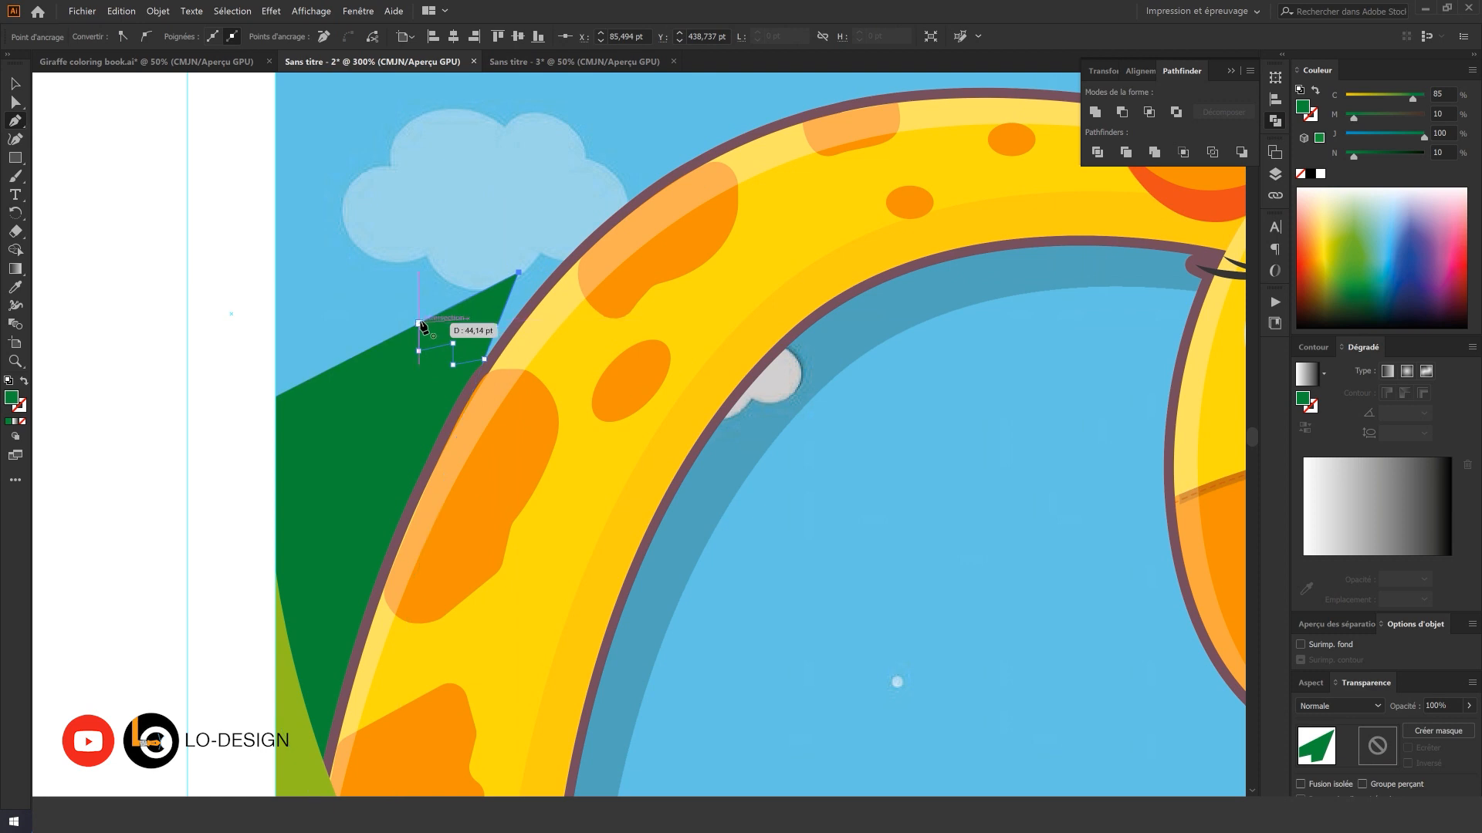
scroll(386, 334, "down", 1)
- Fill the snow cap on the mountain left of the giraffe's neck with white
left_click(414, 297)
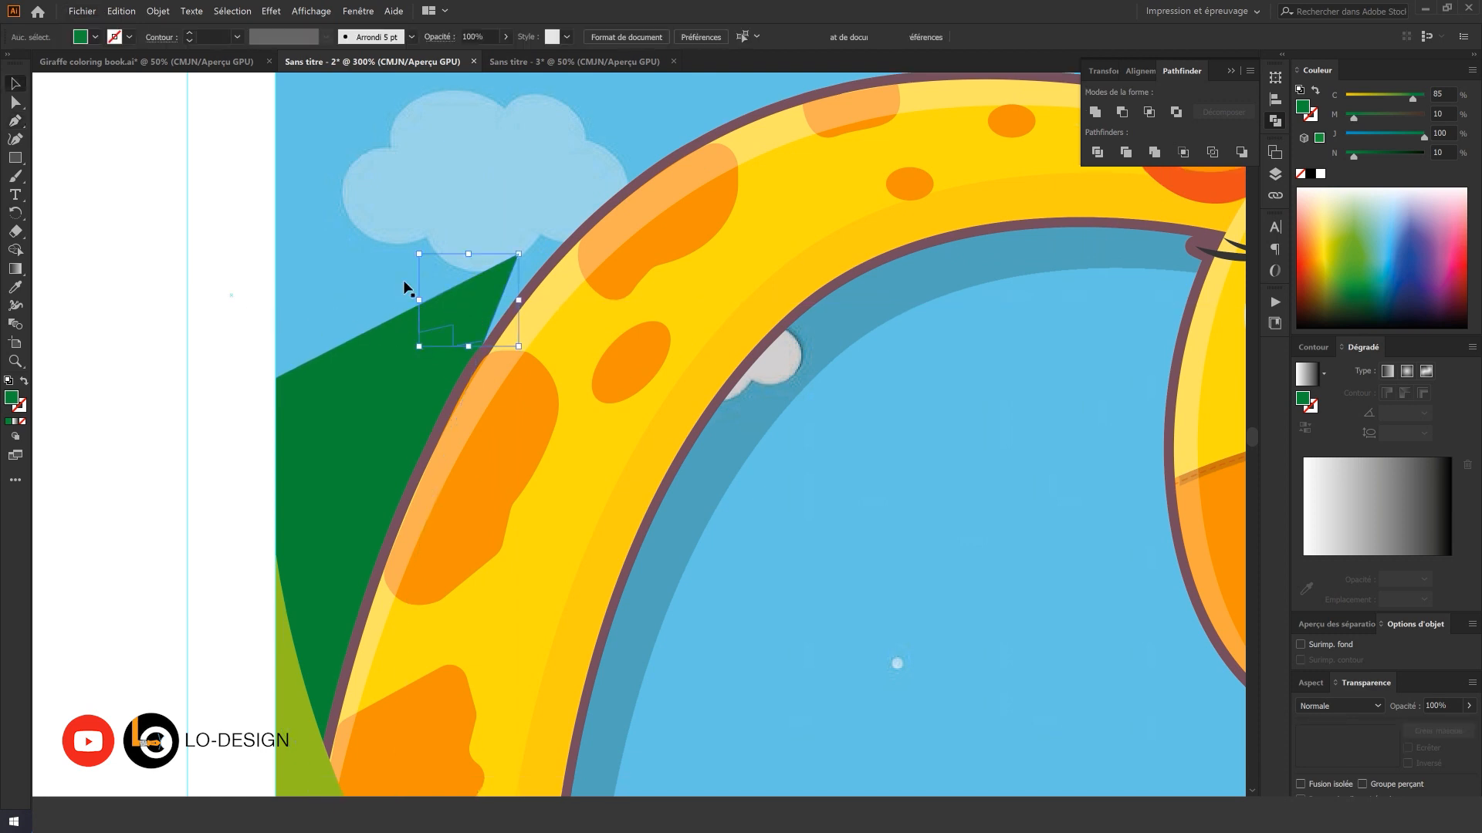
left_click(95, 38)
left_click(32, 63)
left_click(113, 201)
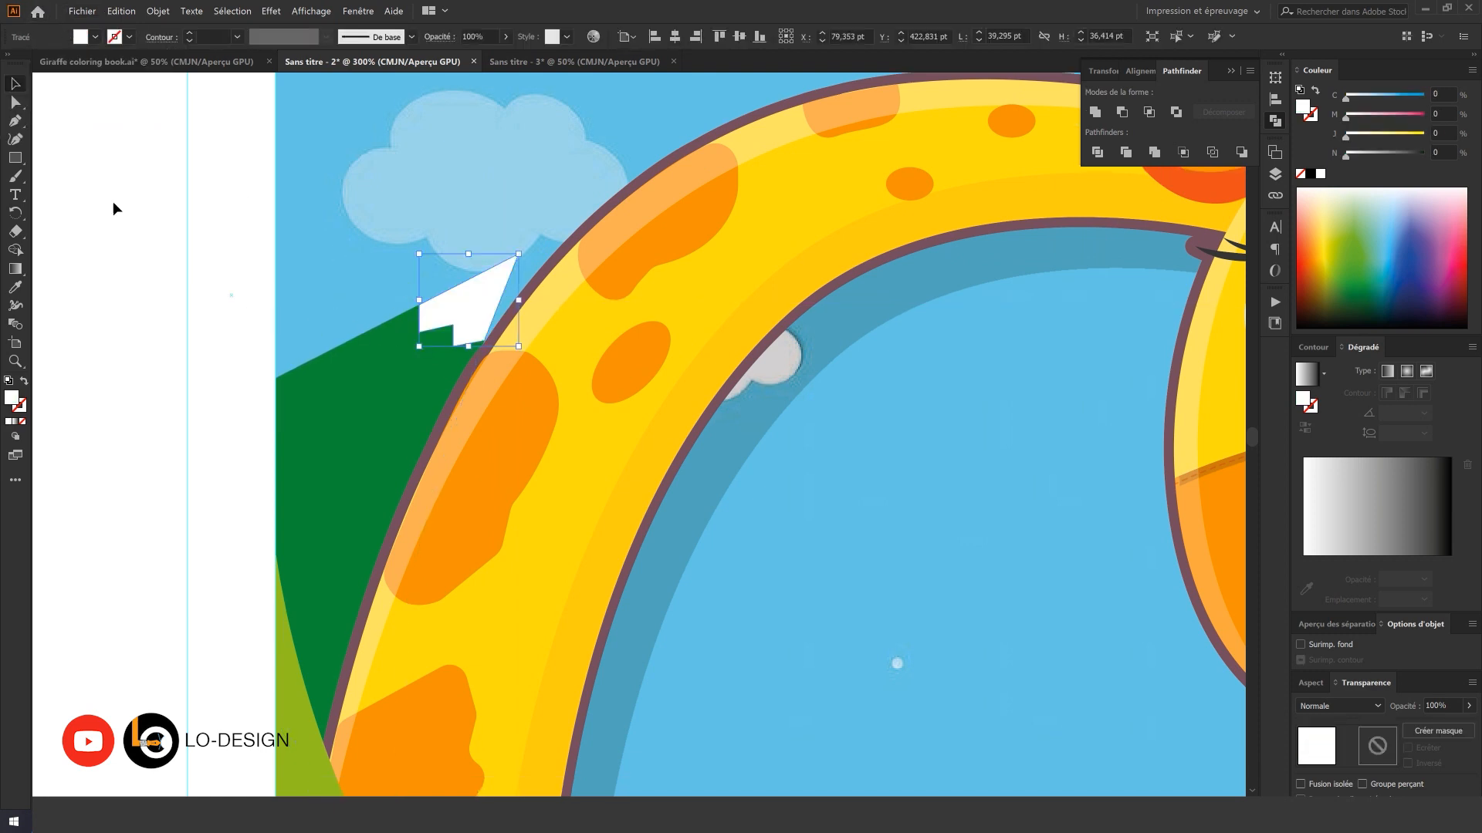
- Draw a white zigzag-edged snow cap on the peak at the base of the giraffe's neck
scroll(146, 247, "down", 2)
scroll(386, 386, "down", 4)
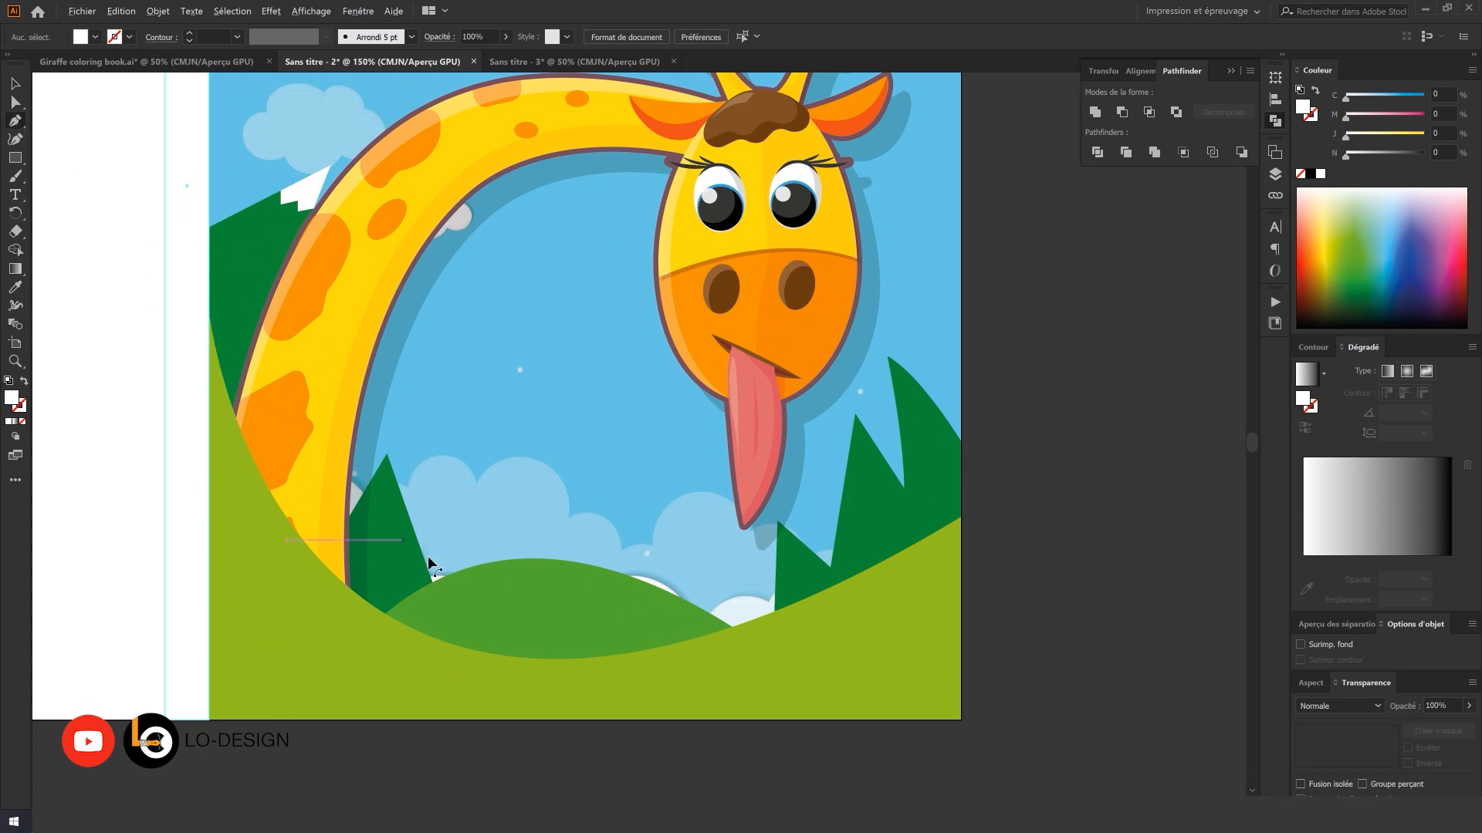
scroll(427, 556, "up", 3)
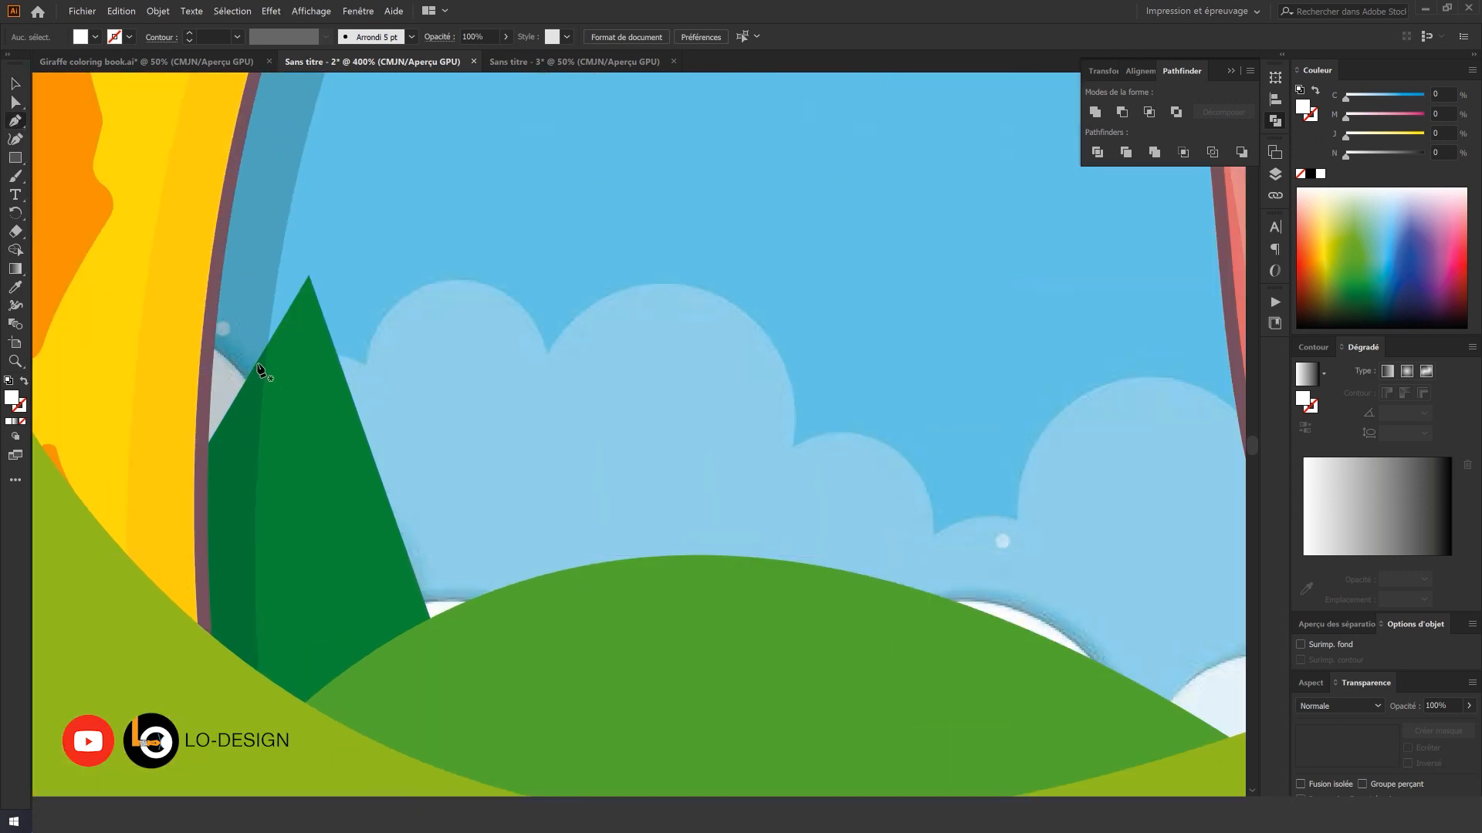
left_click(256, 363)
left_click(271, 392)
left_click(286, 366)
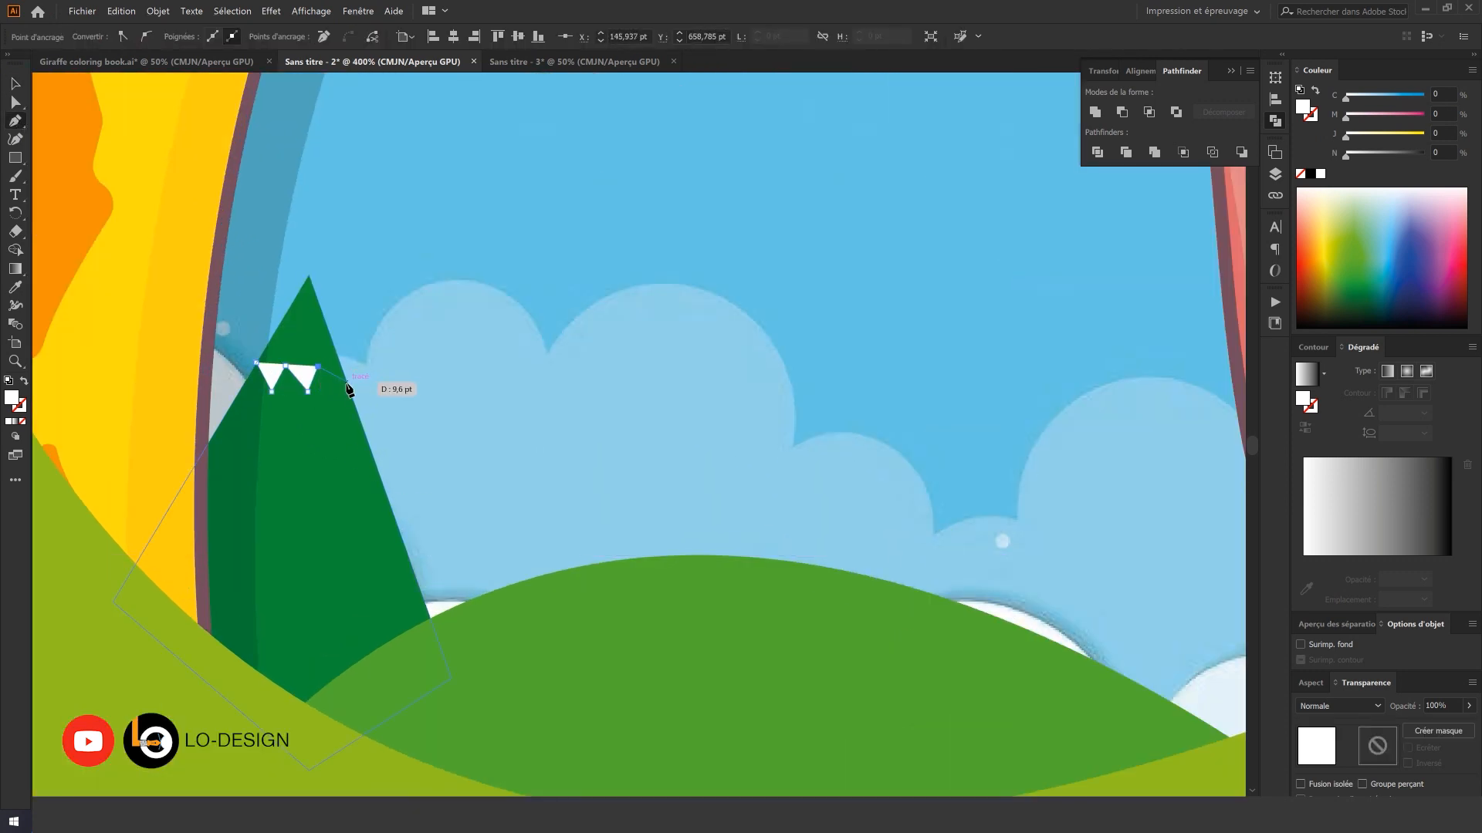
left_click(309, 276)
left_click(256, 363)
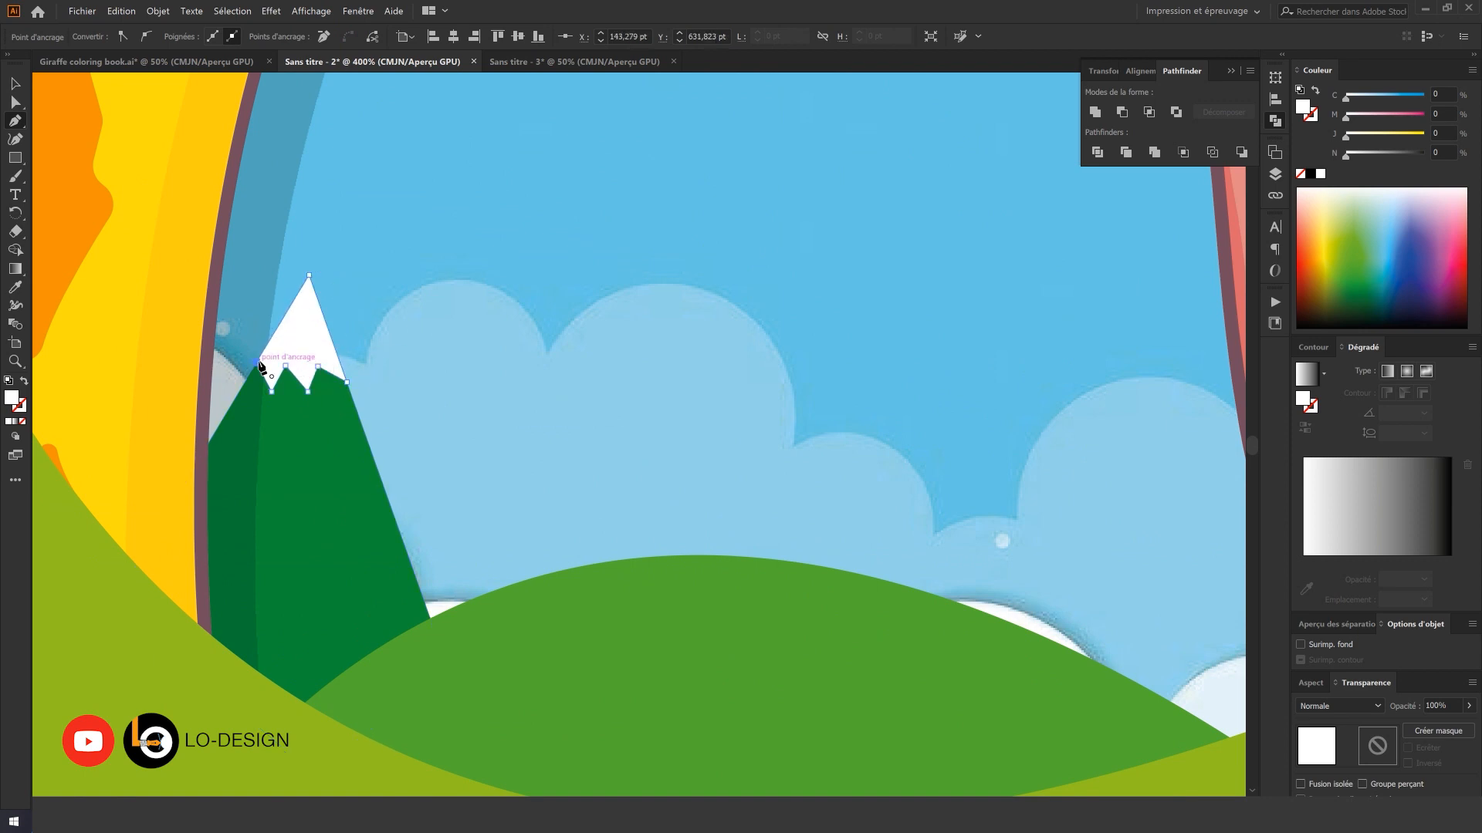
- Draw a white jagged snow cap on the small peak just below the giraffe's tongue
scroll(281, 369, "down", 2)
left_click_drag(837, 485, 622, 476)
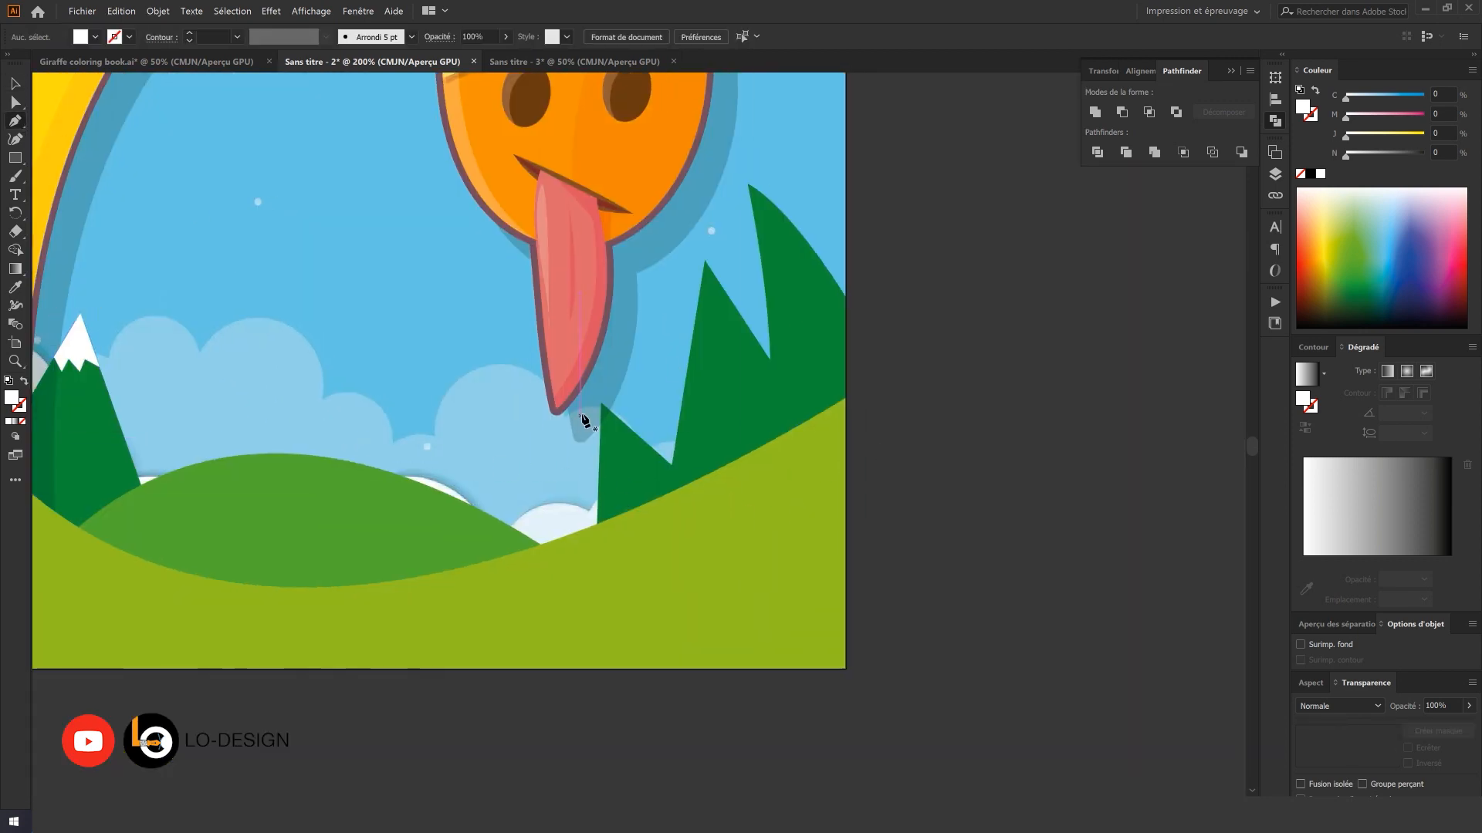
scroll(581, 409, "up", 2)
left_click(584, 391)
left_click(582, 481)
left_click(601, 460)
left_click(622, 471)
left_click(628, 451)
left_click(656, 453)
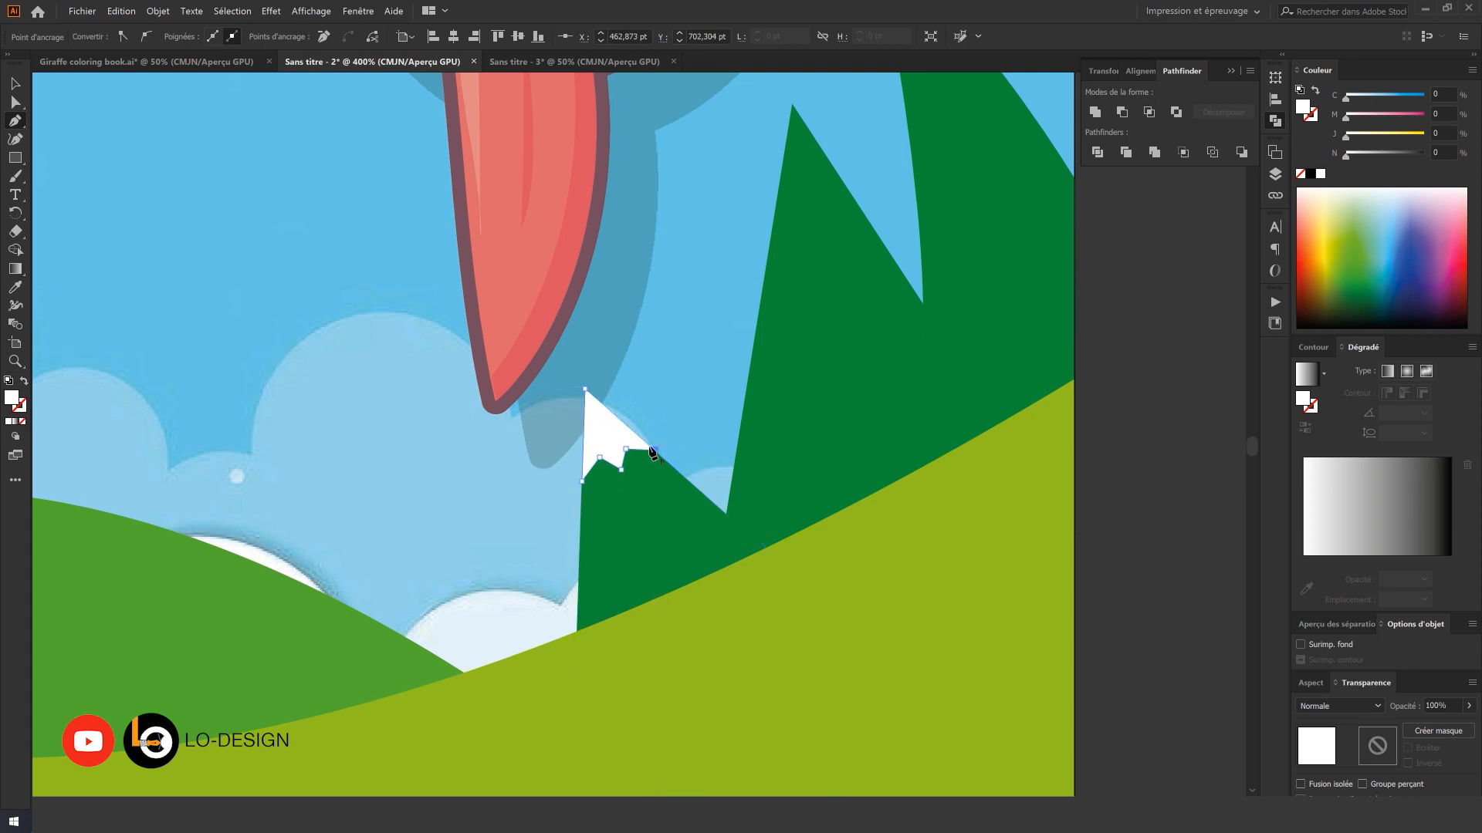
left_click(585, 391)
scroll(599, 391, "down", 1)
key("v")
key("ctrl+shift+a")
- Draw a white zigzag-edged snow cap on the middle peak of the right-hand mountain group
key("p")
left_click(642, 308)
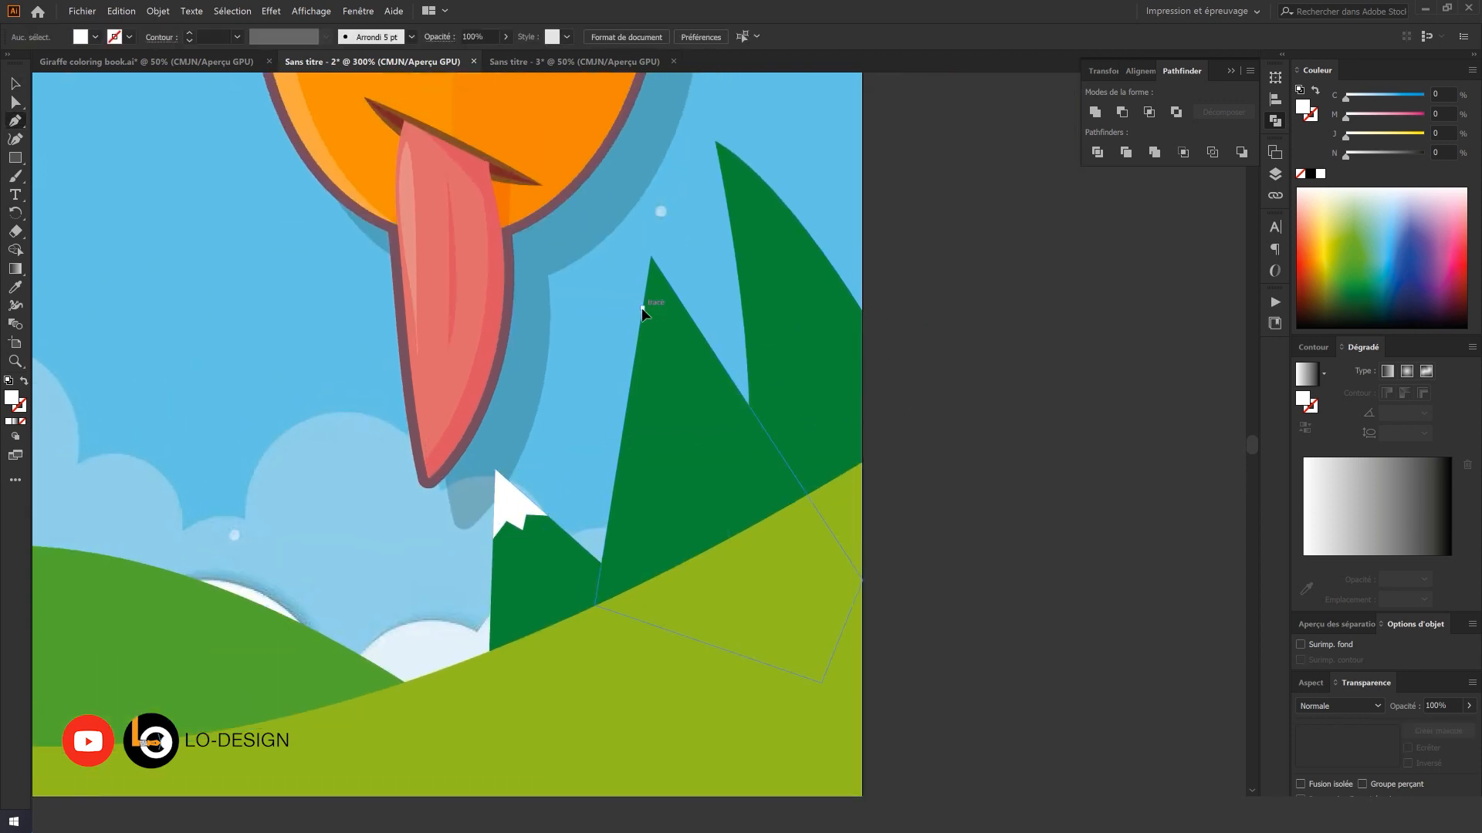
left_click(655, 336)
left_click(665, 318)
left_click(684, 333)
left_click(690, 315)
left_click(650, 256)
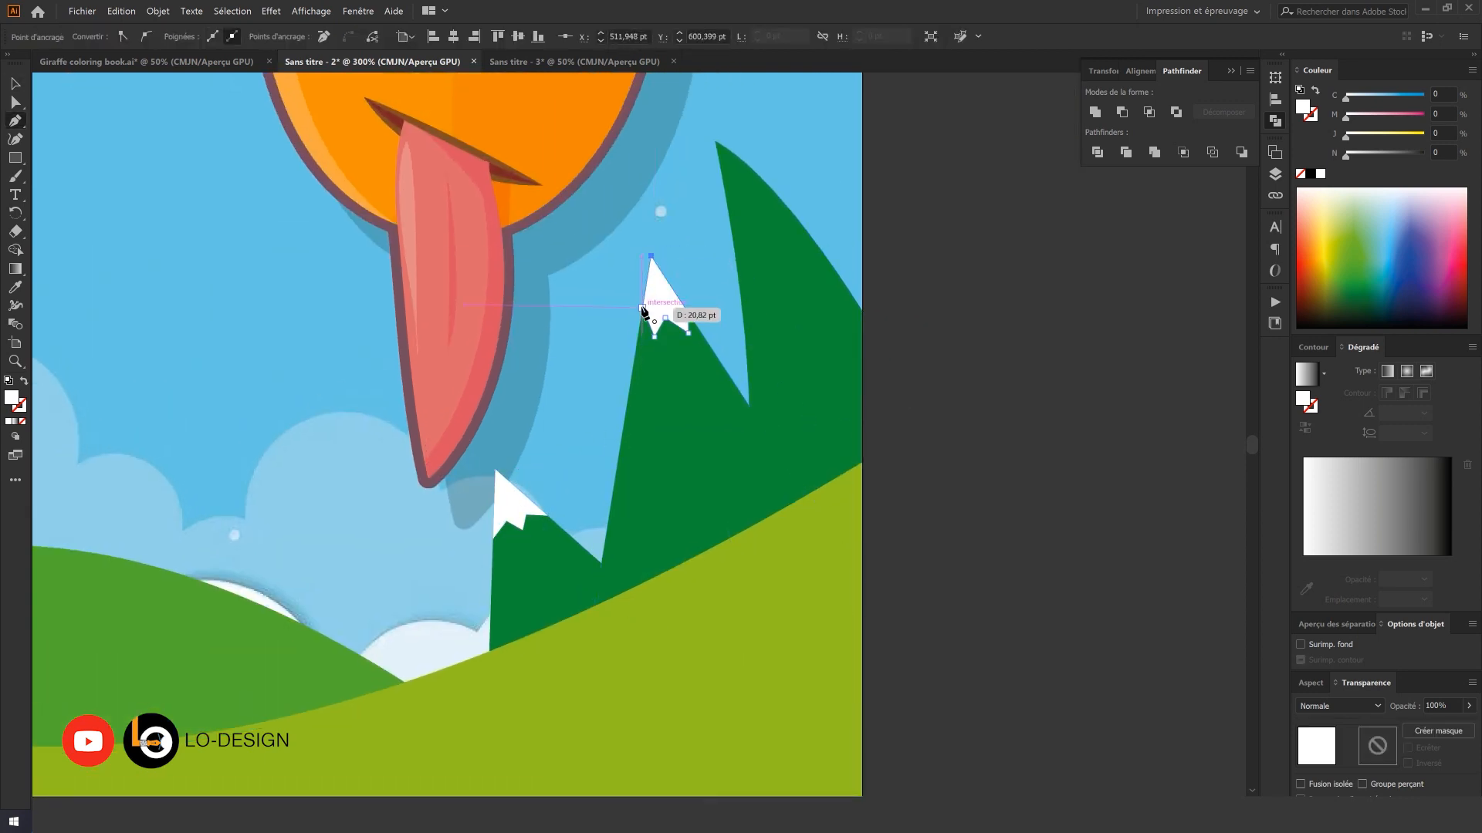
left_click(642, 308)
scroll(743, 325, "down", 1)
key("v")
key("ctrl+shift+a")
- Draw a white jagged snow cap on the tall curved peak at the cover's right edge
left_click_drag(214, 97, 201, 154)
key("p")
scroll(707, 316, "up", 2)
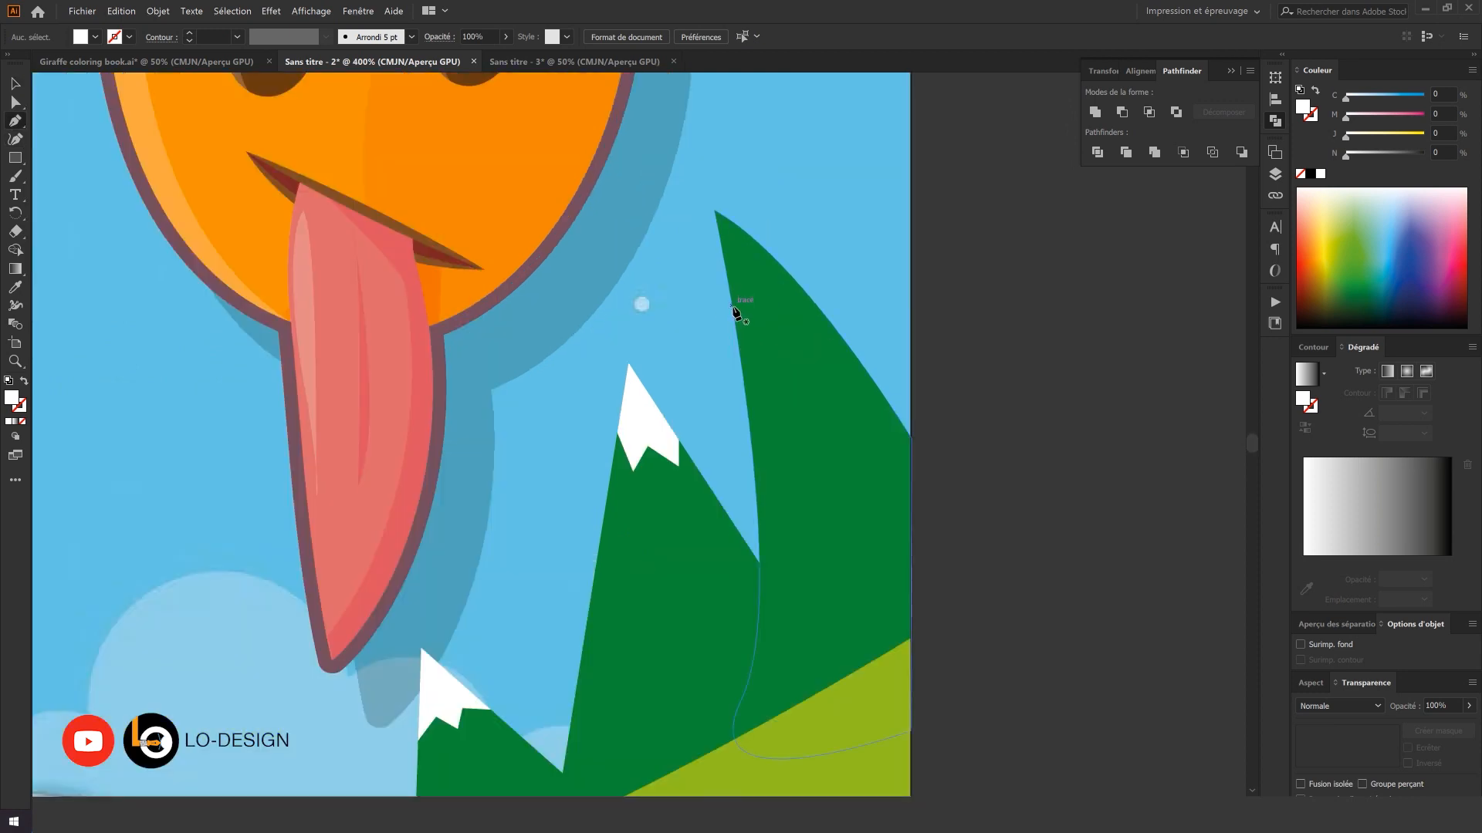
left_click(732, 307)
left_click(745, 334)
left_click(751, 306)
left_click(789, 321)
left_click(782, 280)
left_click(818, 307)
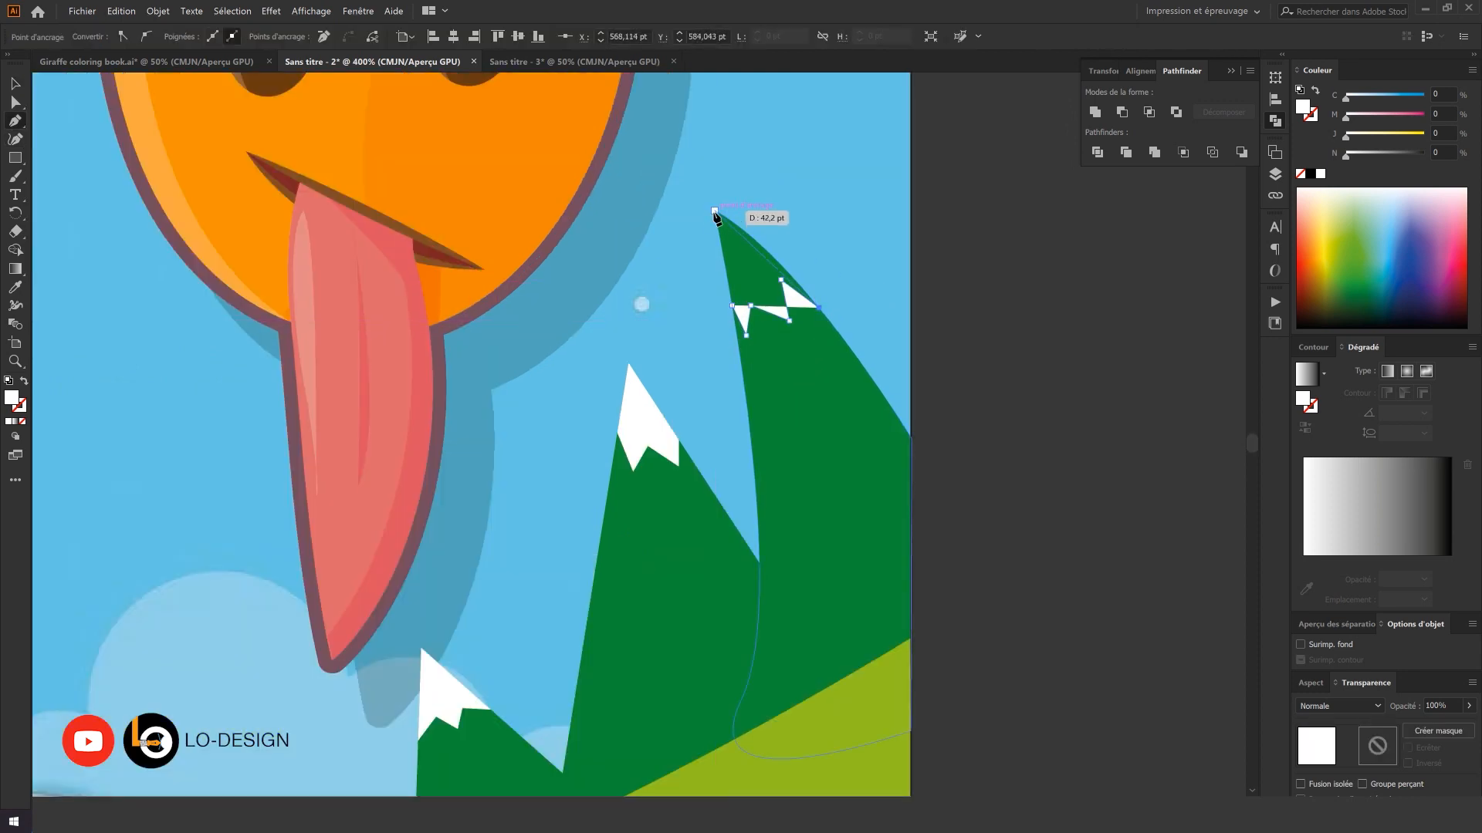
left_click(714, 210)
left_click(733, 307)
scroll(733, 307, "down", 1)
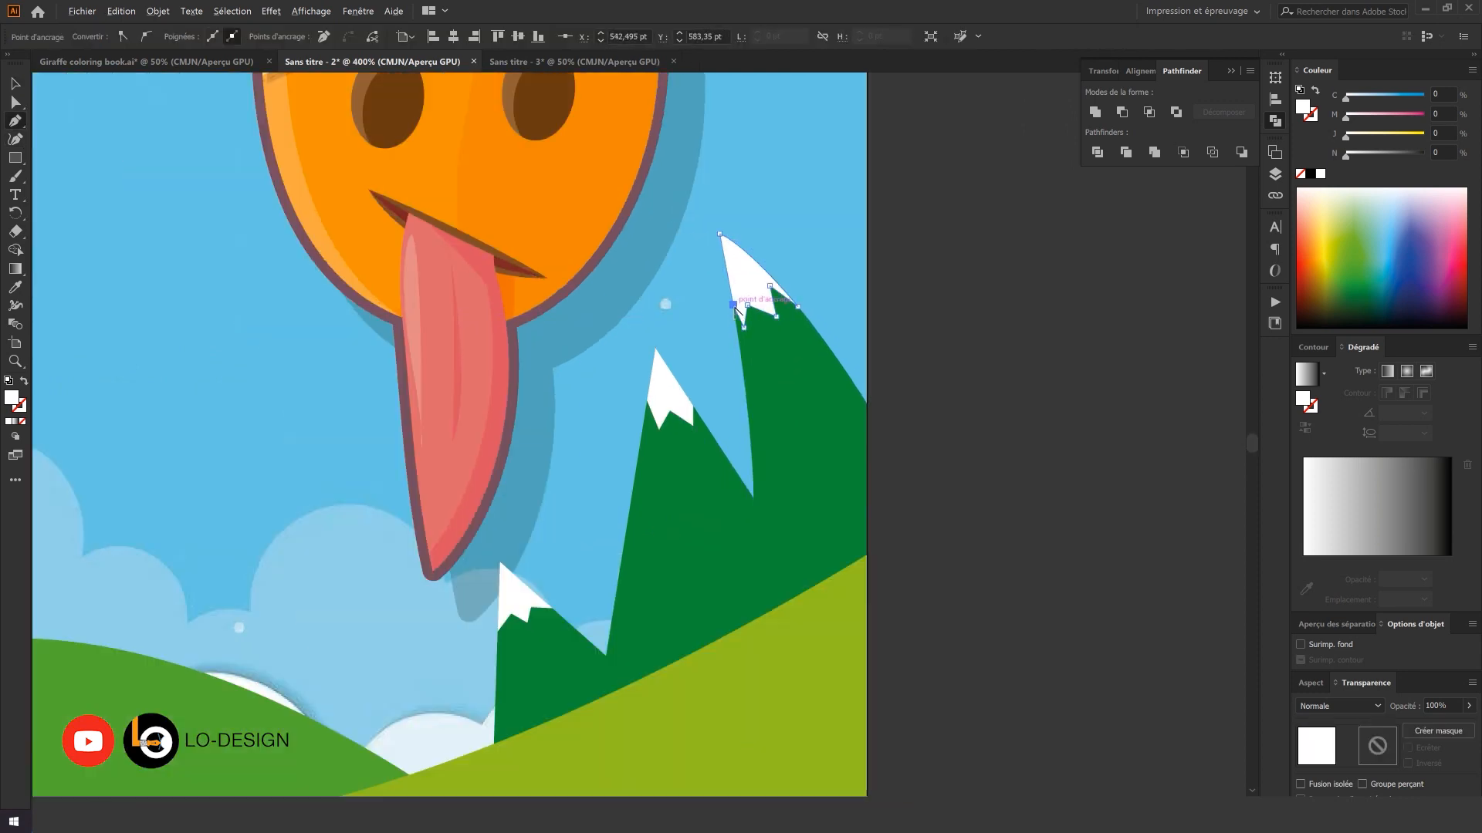
scroll(734, 307, "down", 1)
key("v")
left_click(882, 340)
- Add a previewed drop shadow to the light-green foreground hill with X and Y offsets of -1 pt
scroll(948, 452, "down", 3)
left_click_drag(922, 409, 1018, 414)
scroll(959, 448, "up", 1)
left_click_drag(553, 465, 659, 457)
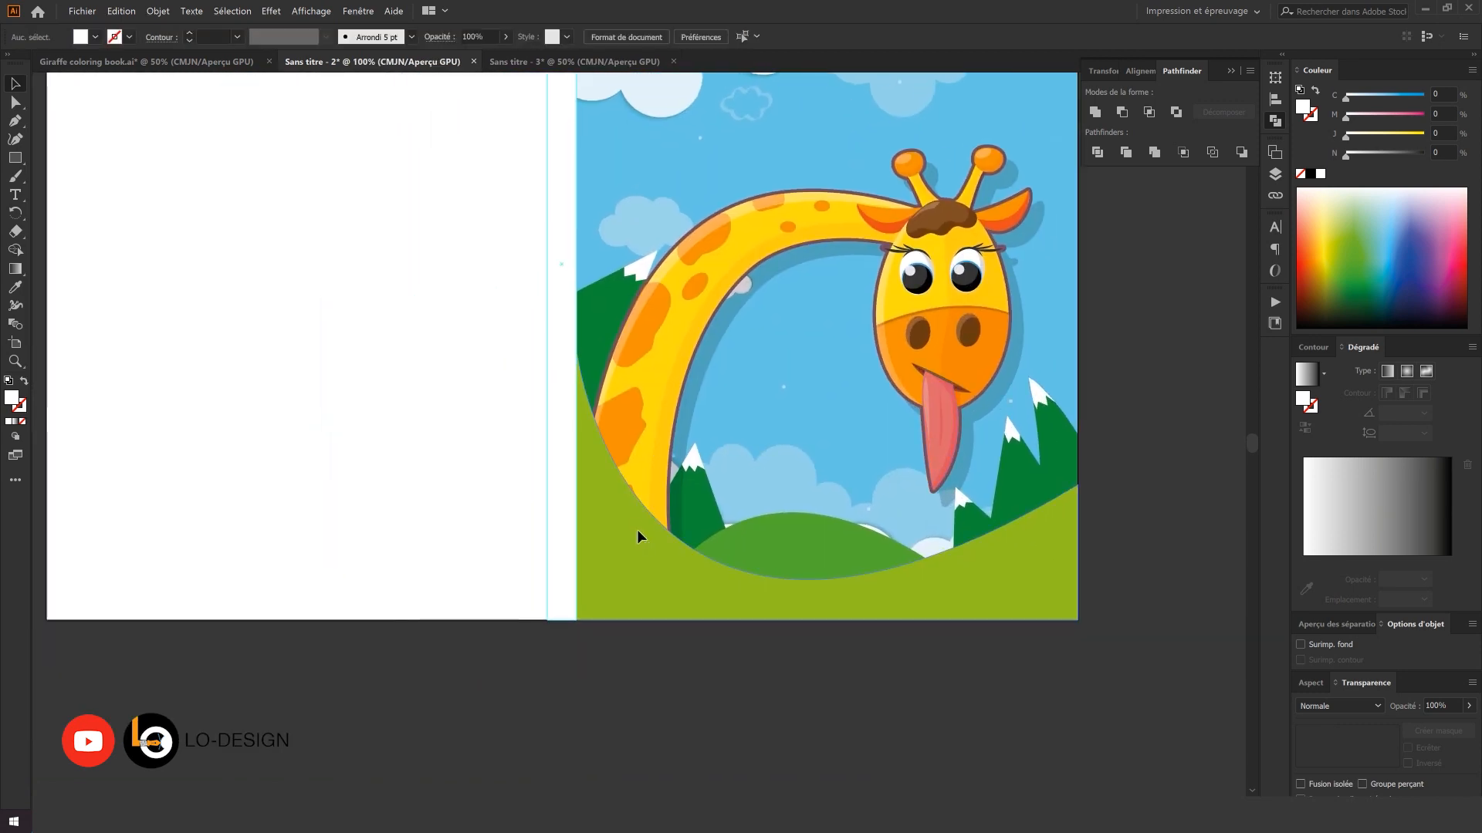
left_click(638, 530)
left_click(270, 11)
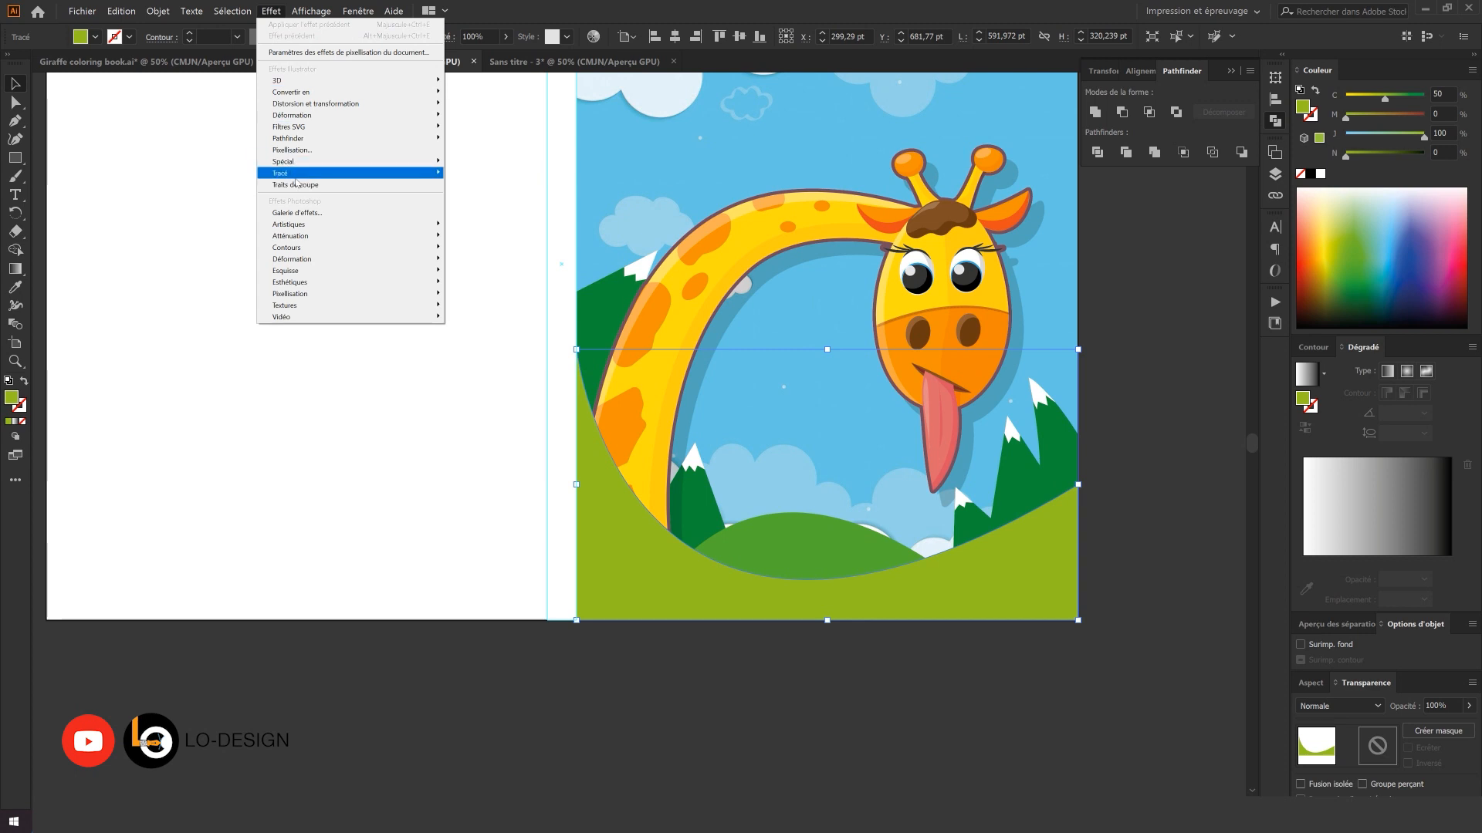
mouse_move(306, 166)
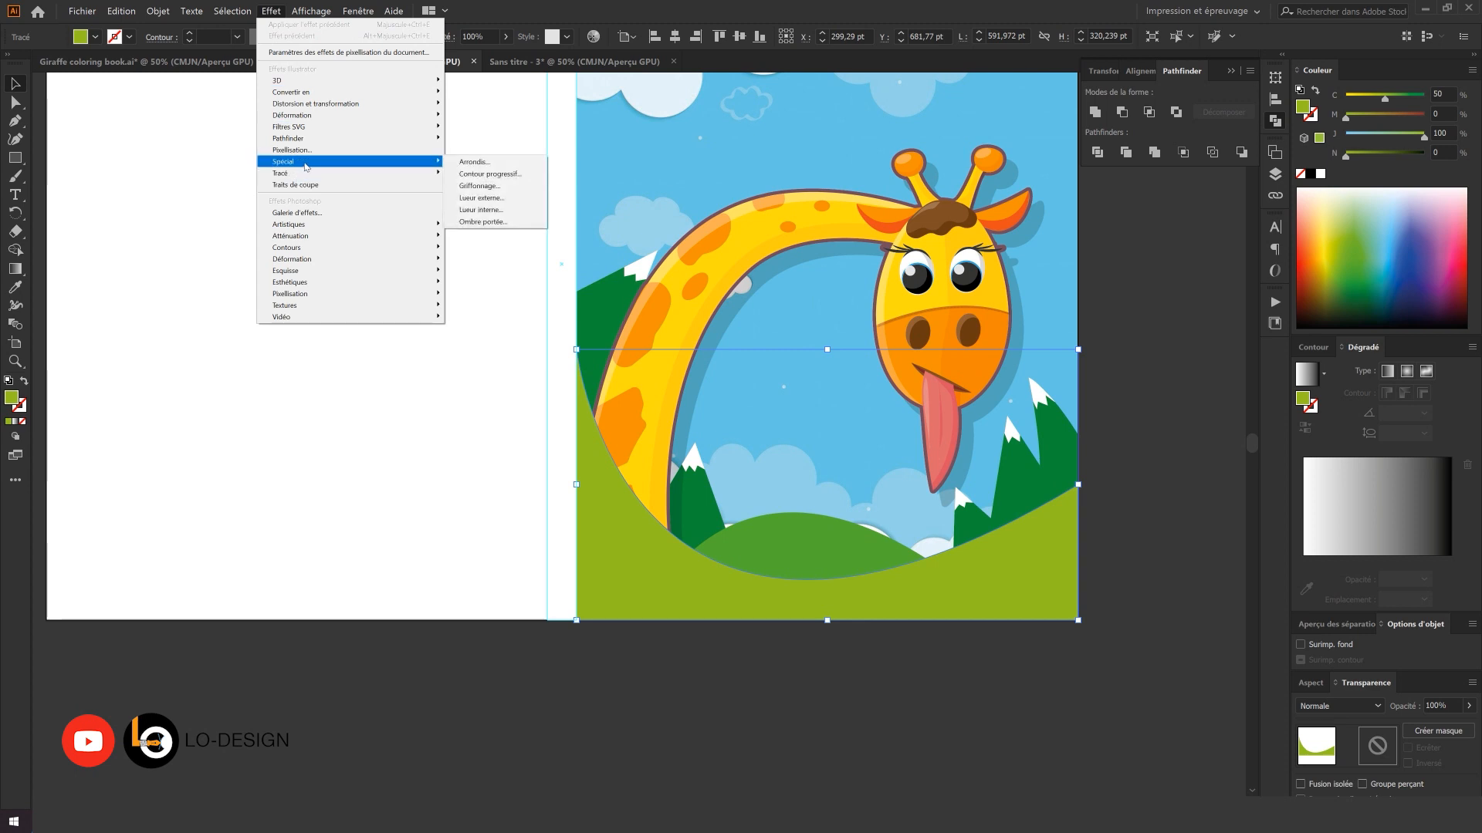
left_click(494, 221)
left_click(1221, 364)
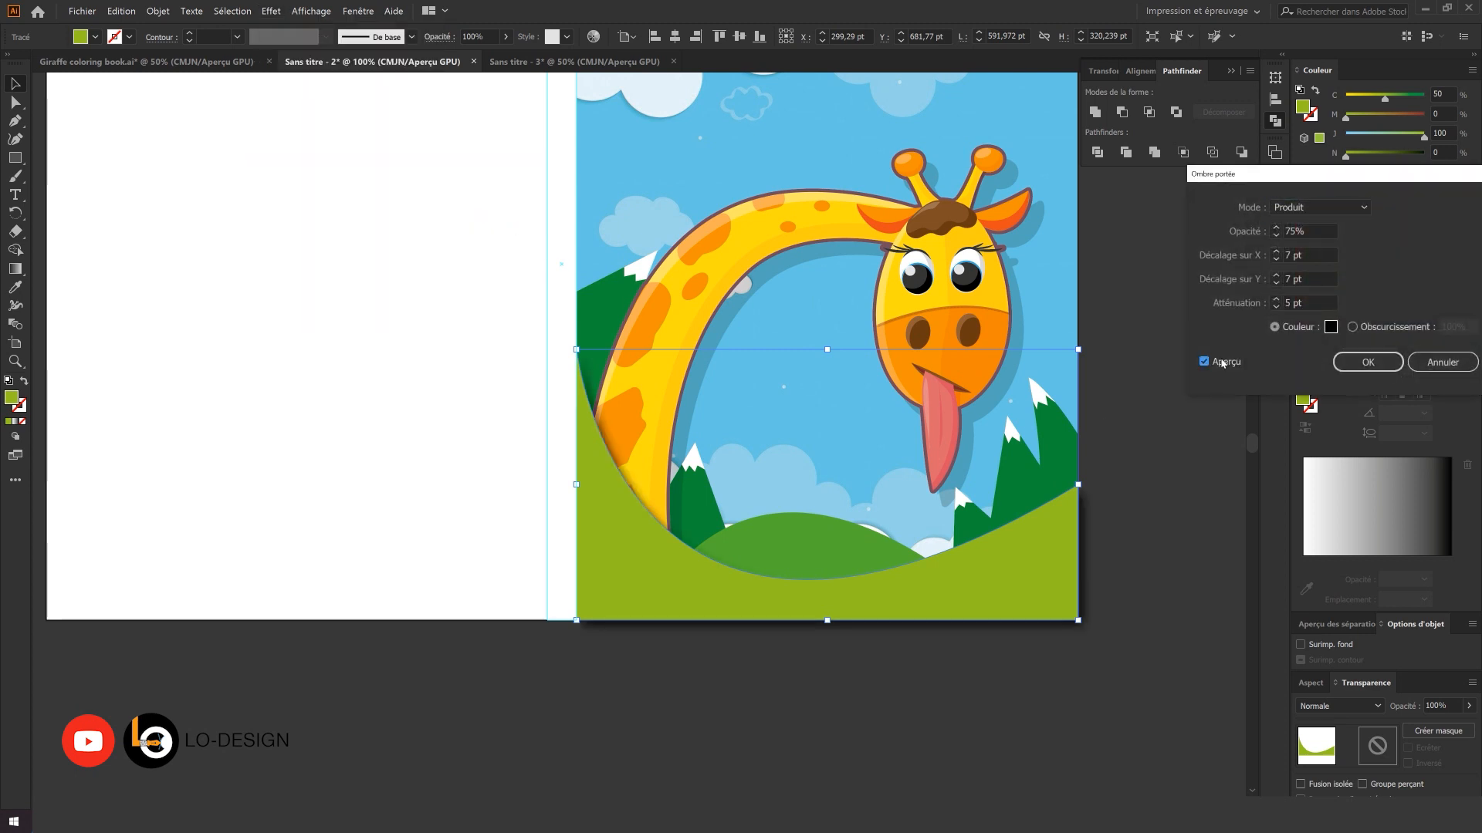
left_click(1276, 260)
left_click(1277, 260)
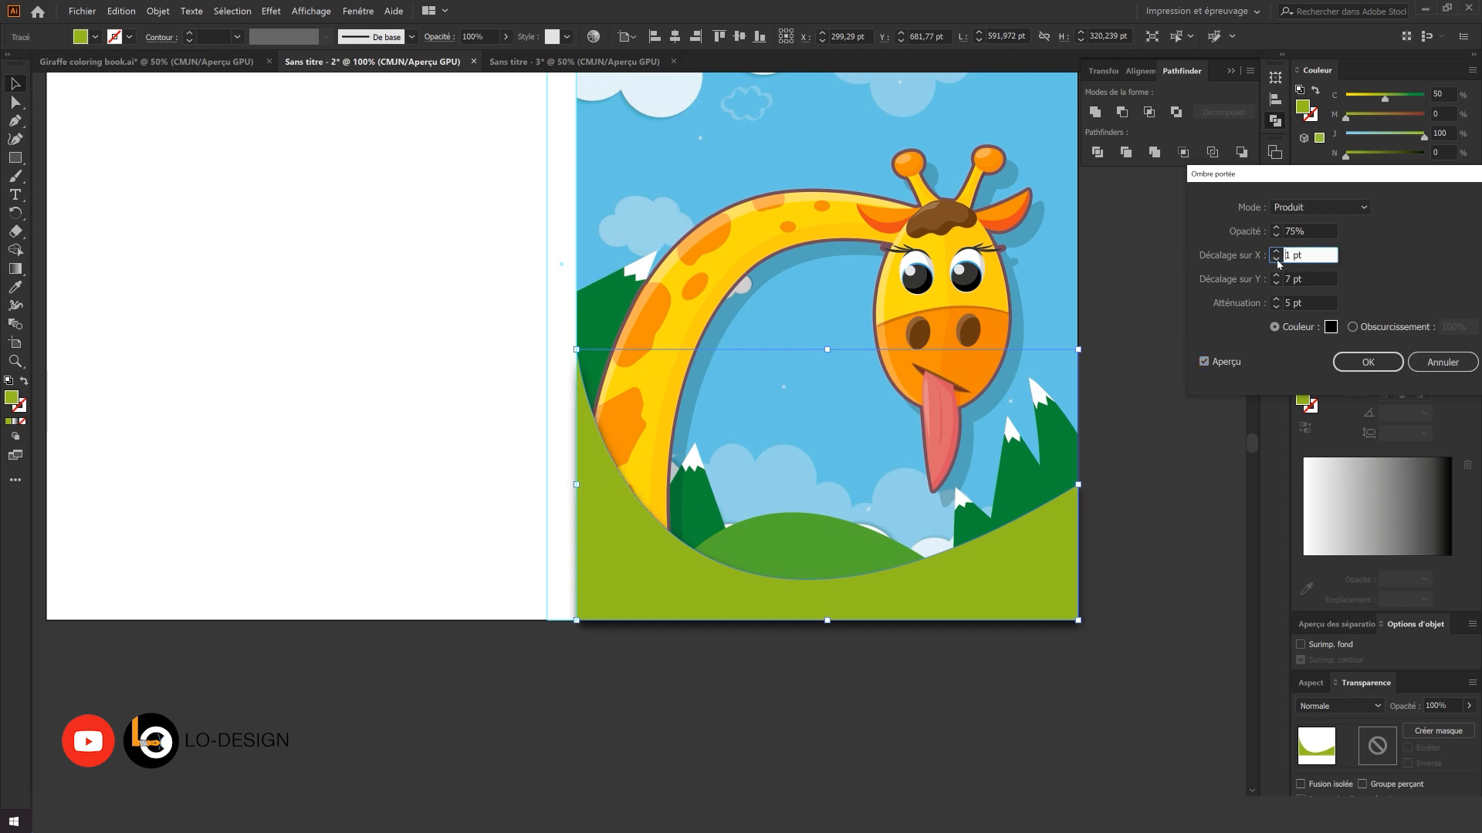
left_click(1277, 260)
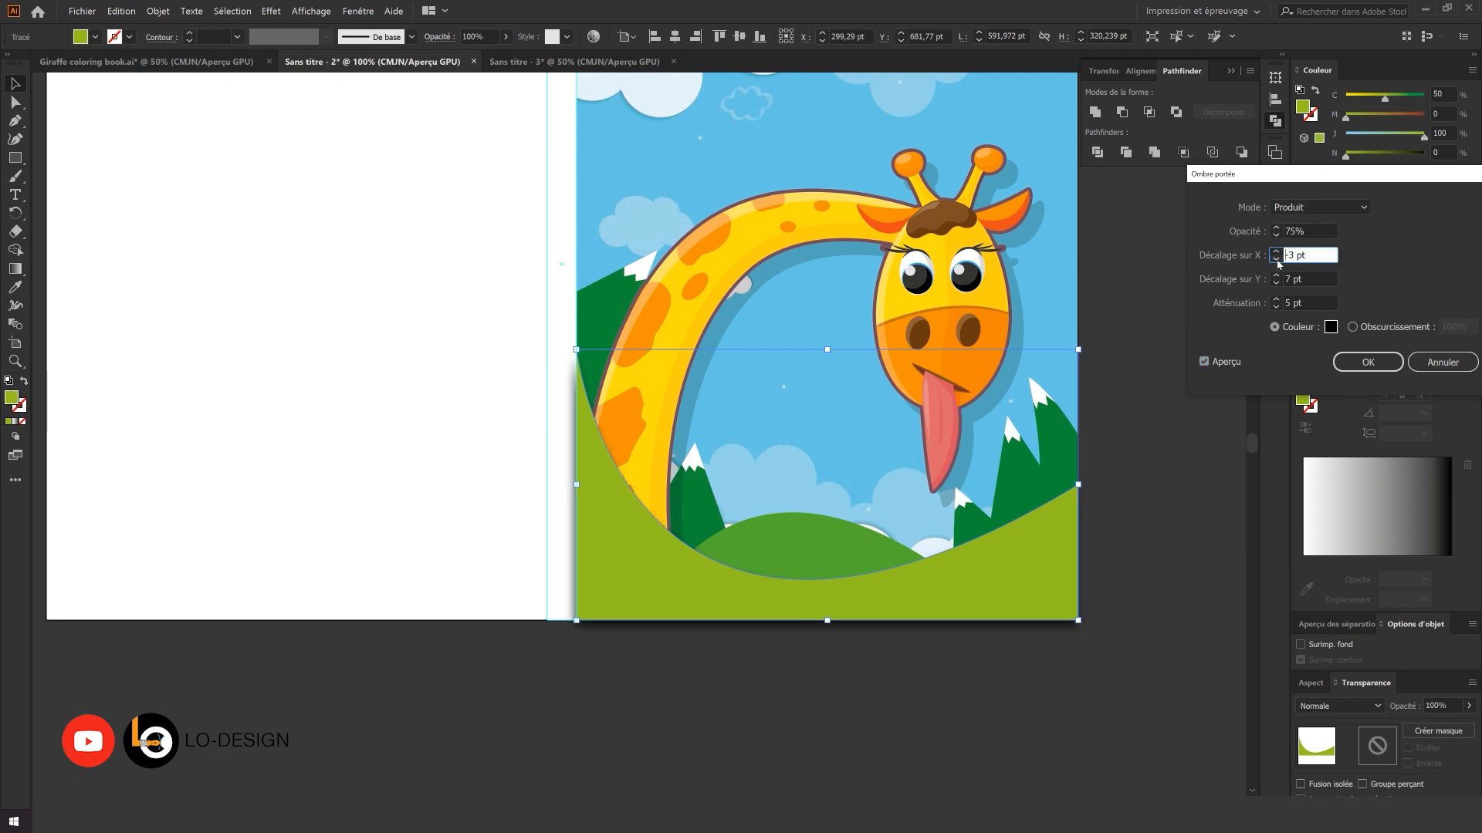
key("Tab")
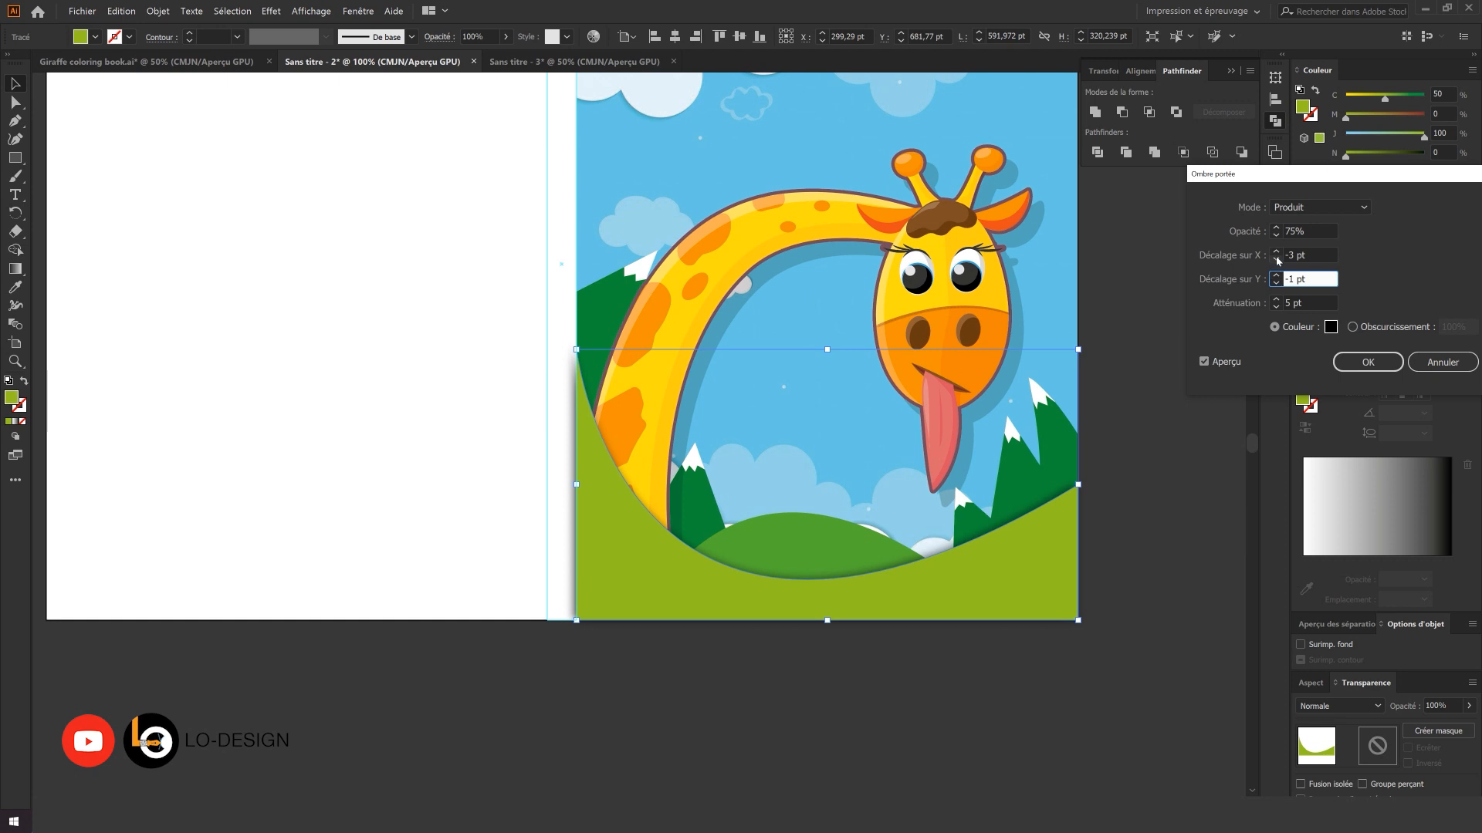
left_click(1276, 255)
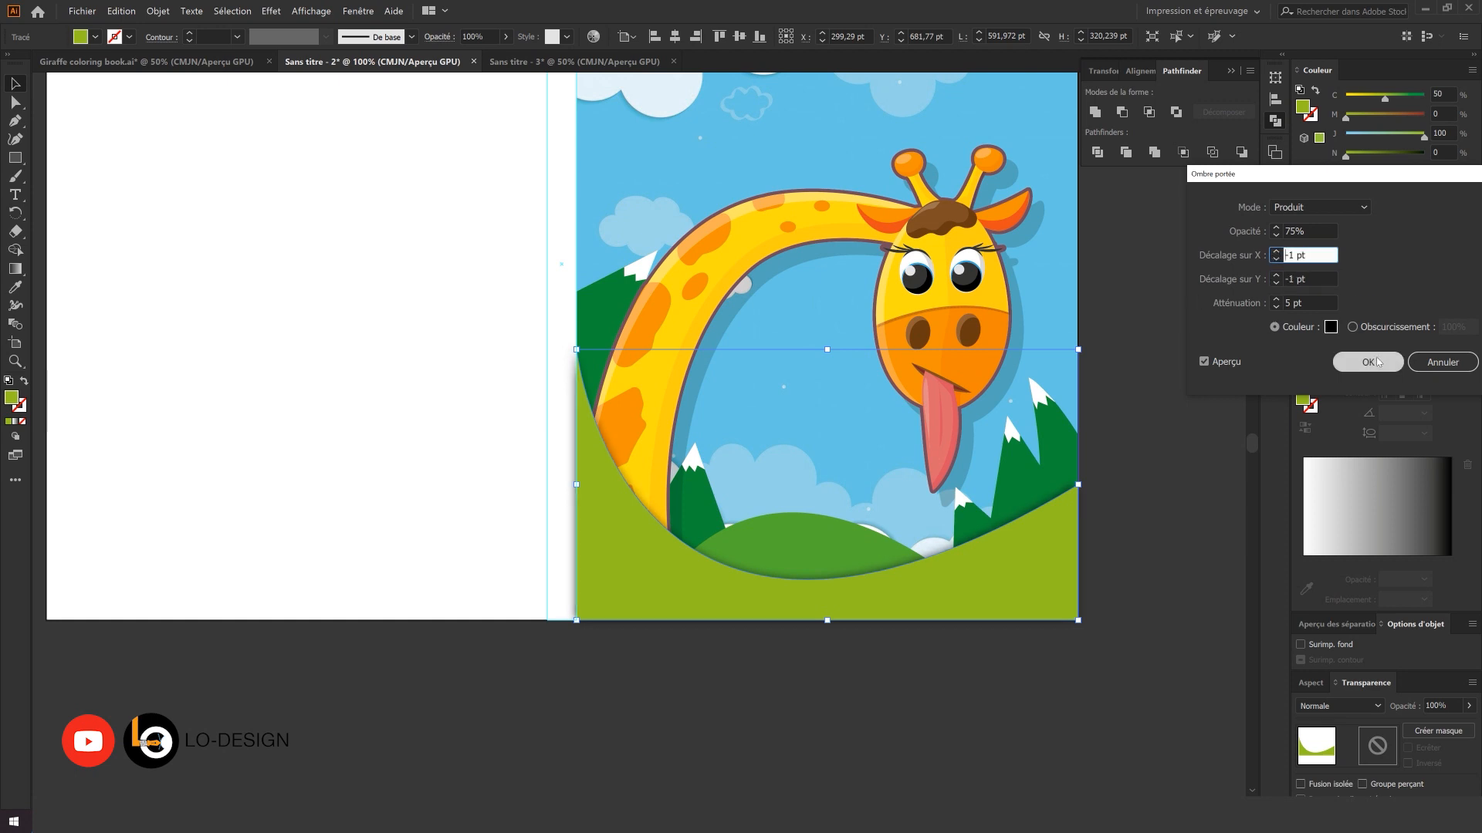
- Set the foreground hill shadow's blur to 2 pt and its colour to dark green 164C00, and apply it
left_click(1276, 309)
left_click(1276, 309)
left_click(1277, 308)
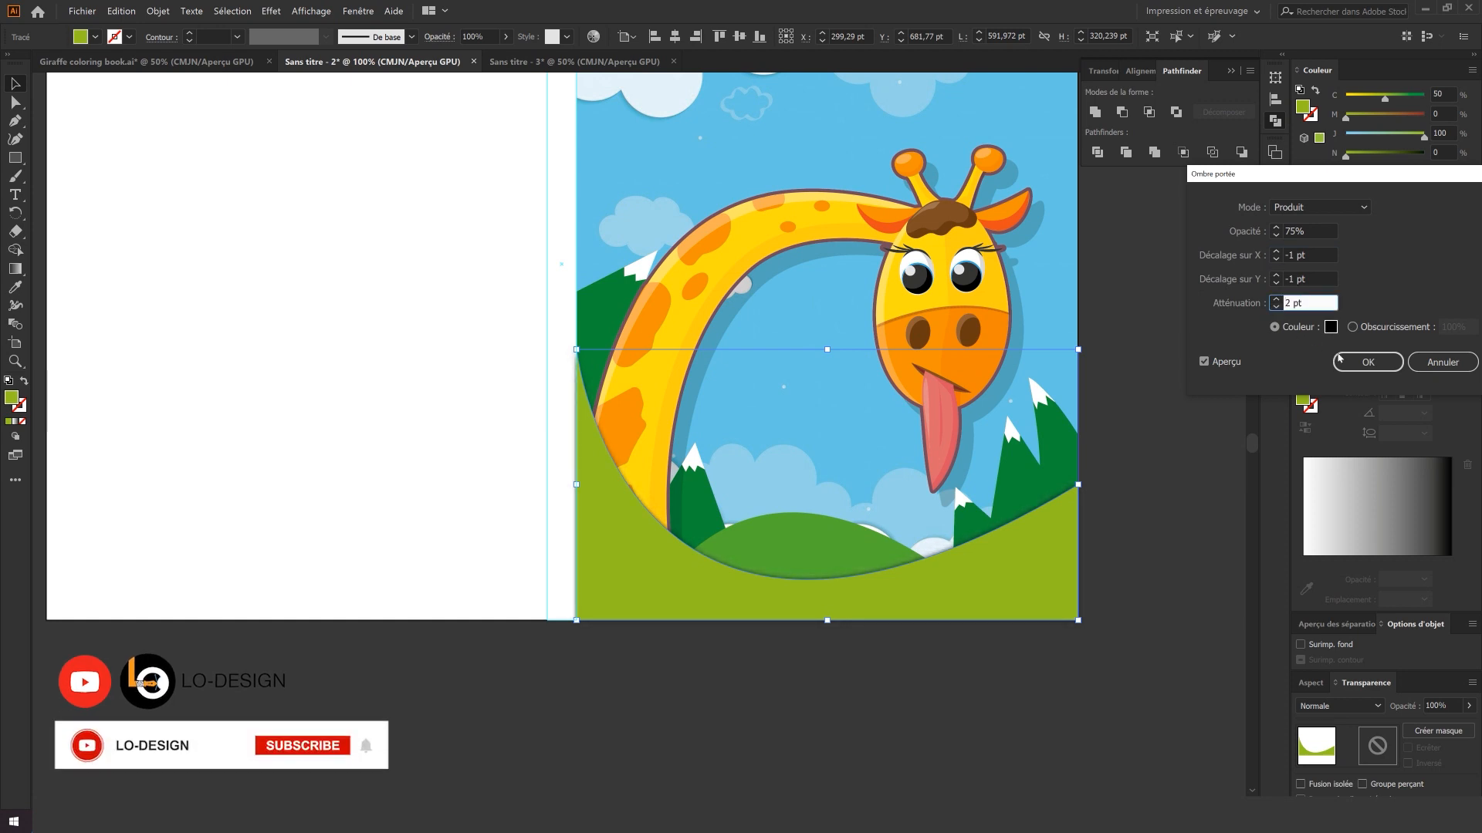
left_click(1332, 328)
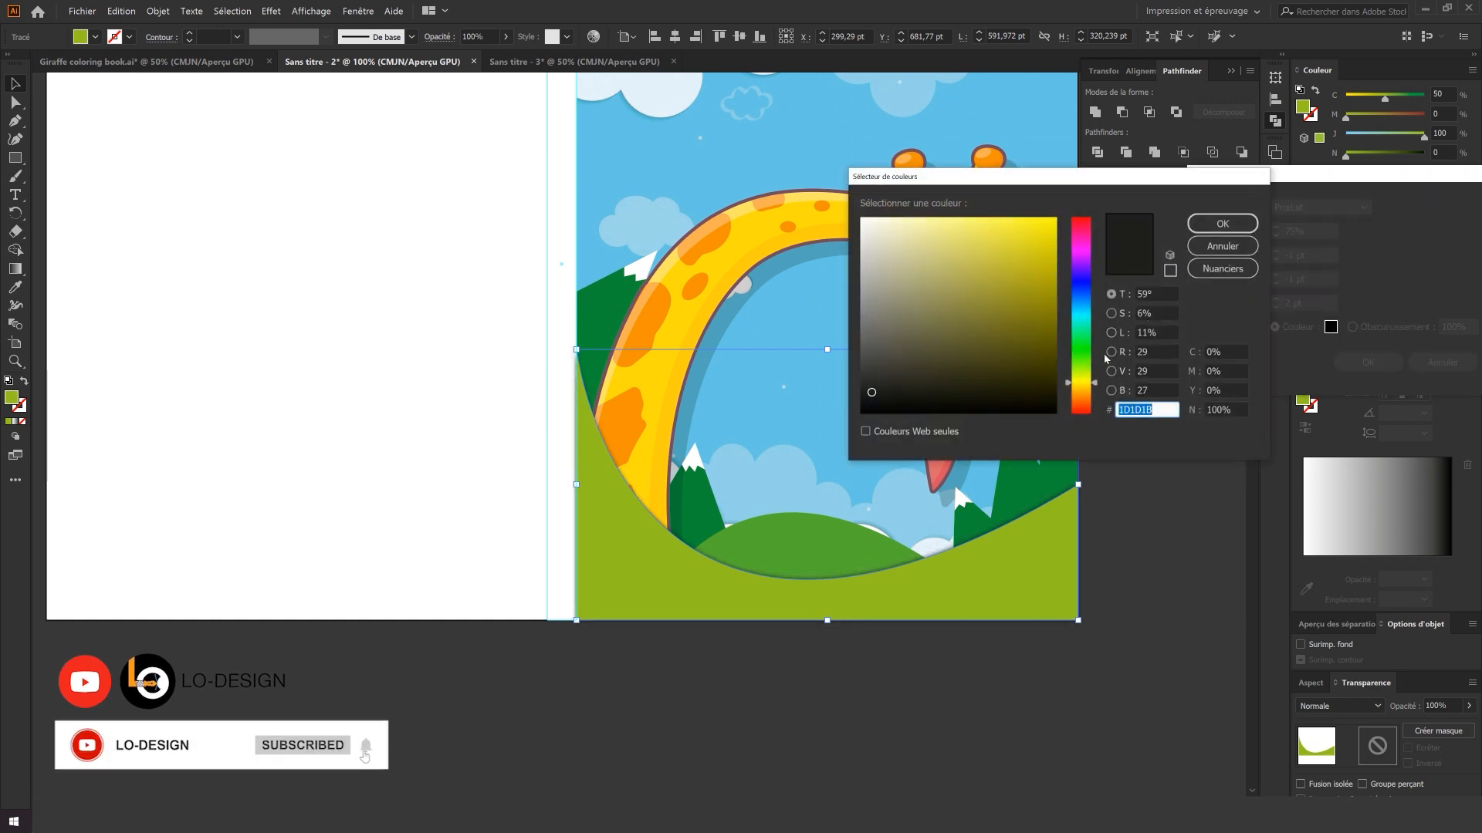
left_click_drag(1093, 388, 1070, 362)
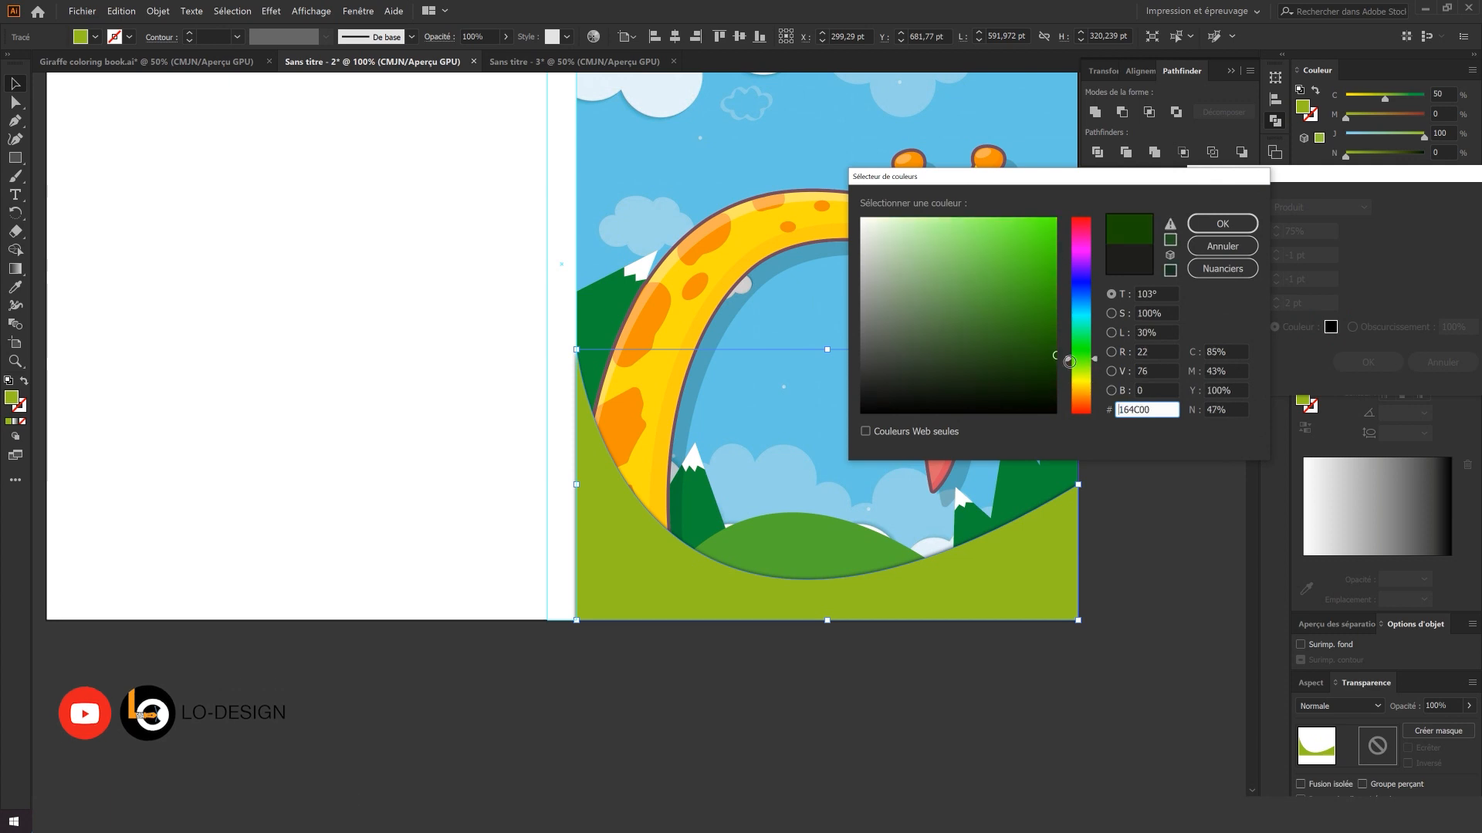
left_click(1223, 224)
left_click(1361, 363)
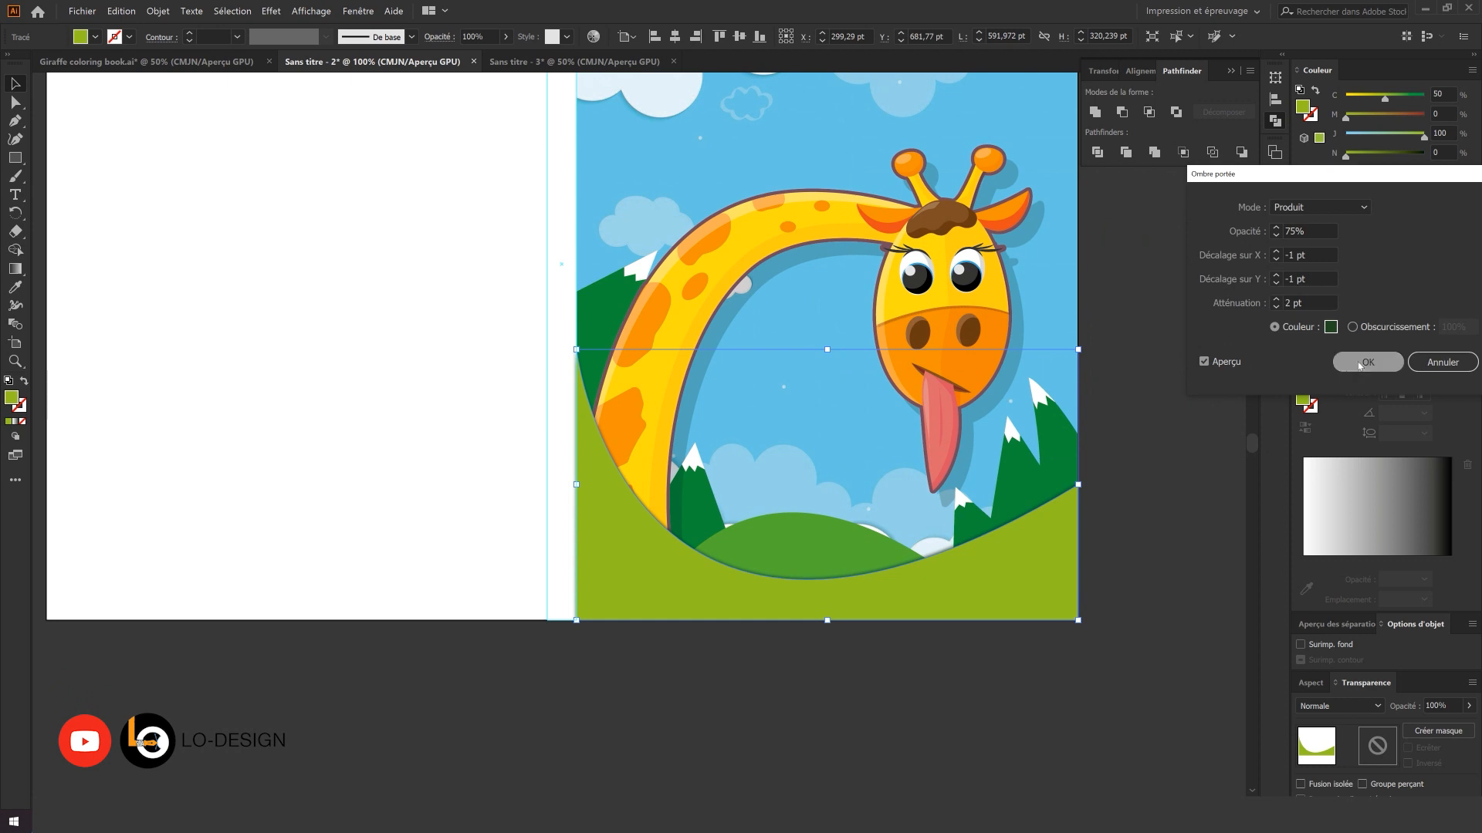
- Apply a drop shadow to the darker green middle hill with -1 pt offsets and 2 pt blur
left_click(1146, 431)
left_click(827, 543)
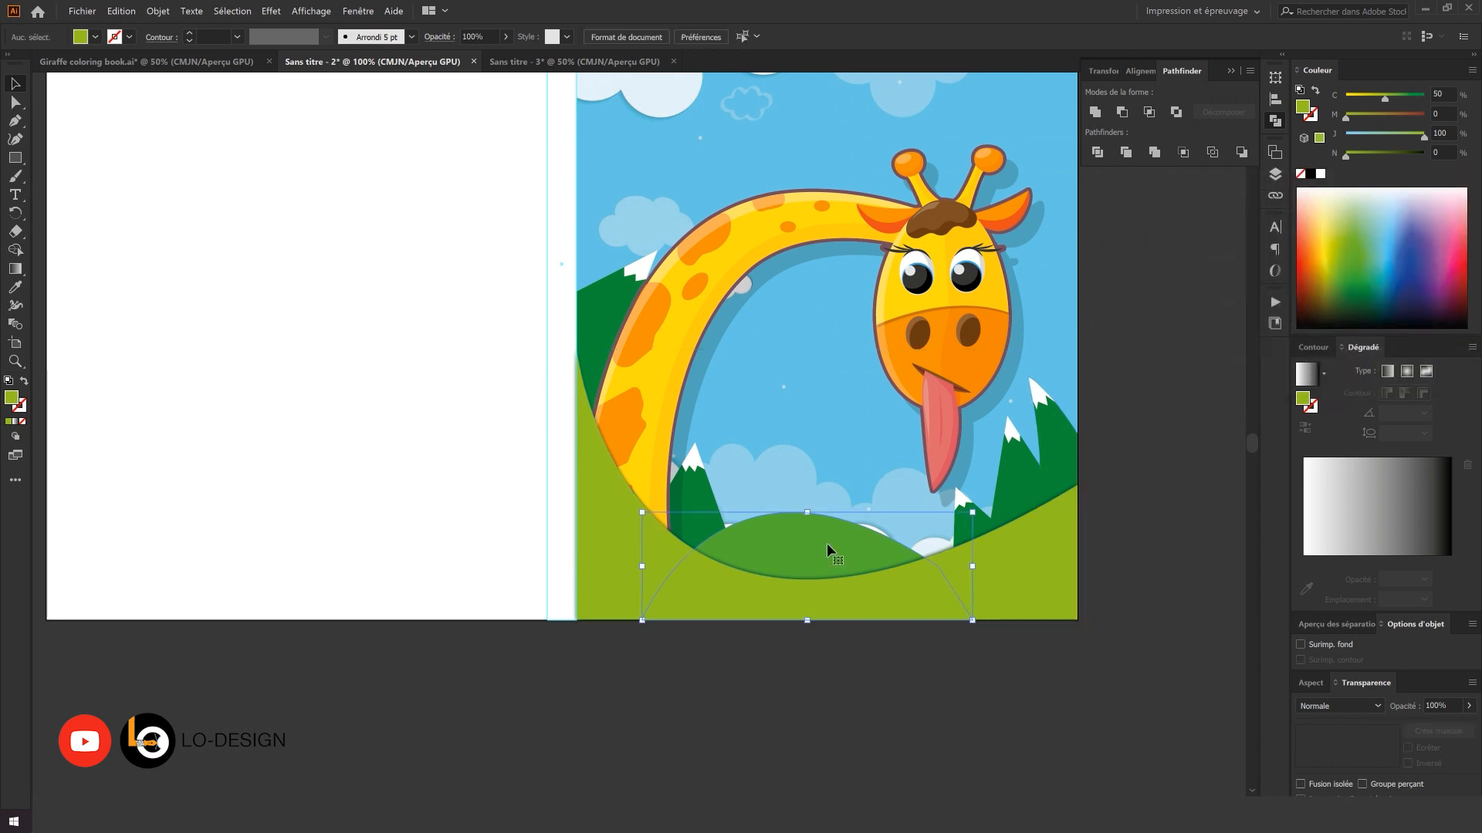
scroll(928, 569, "up", 3)
left_click(958, 560, "ctrl")
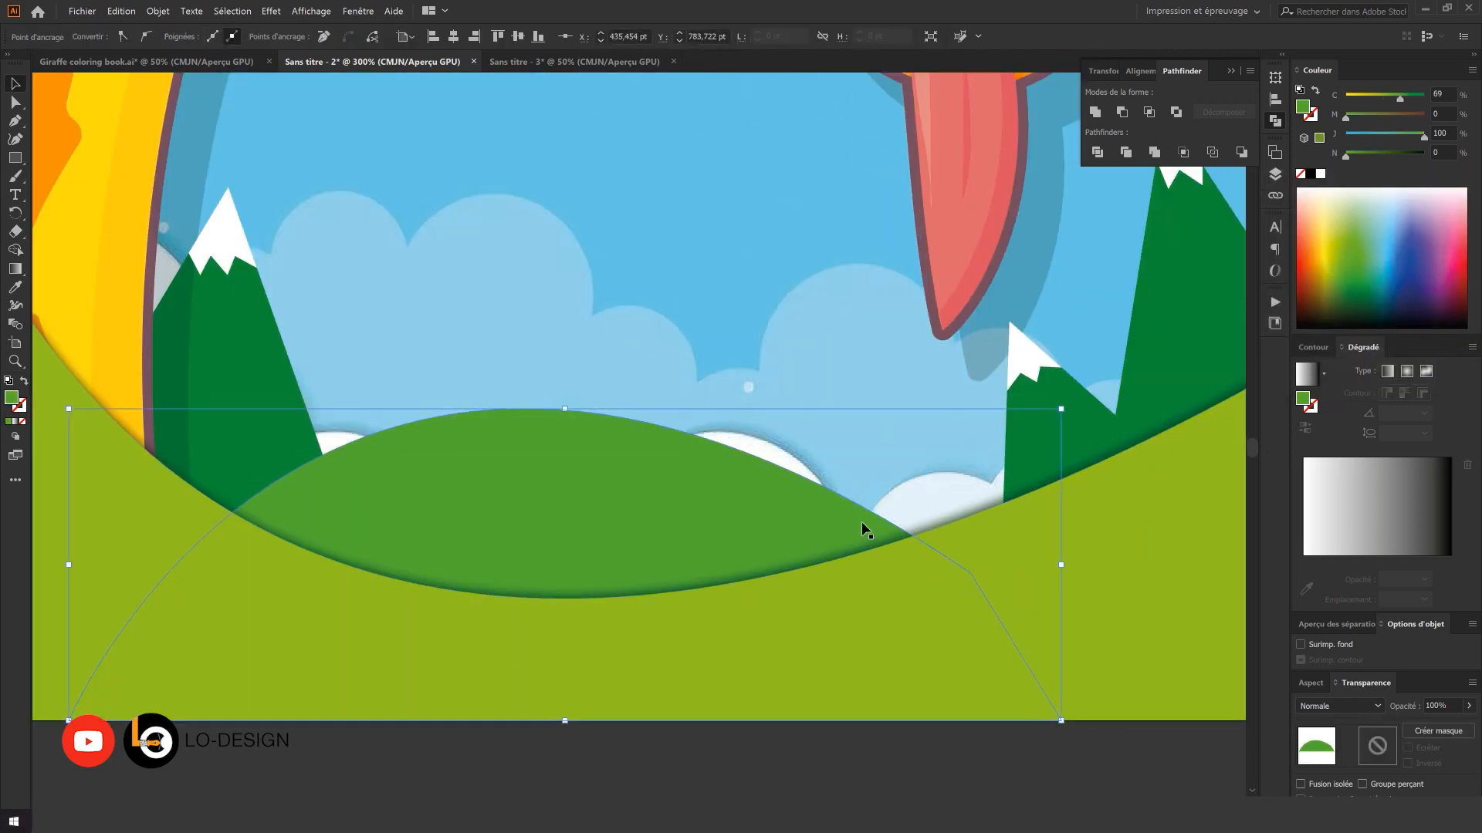
scroll(862, 521, "down", 1)
scroll(769, 376, "down", 3)
left_click(773, 531)
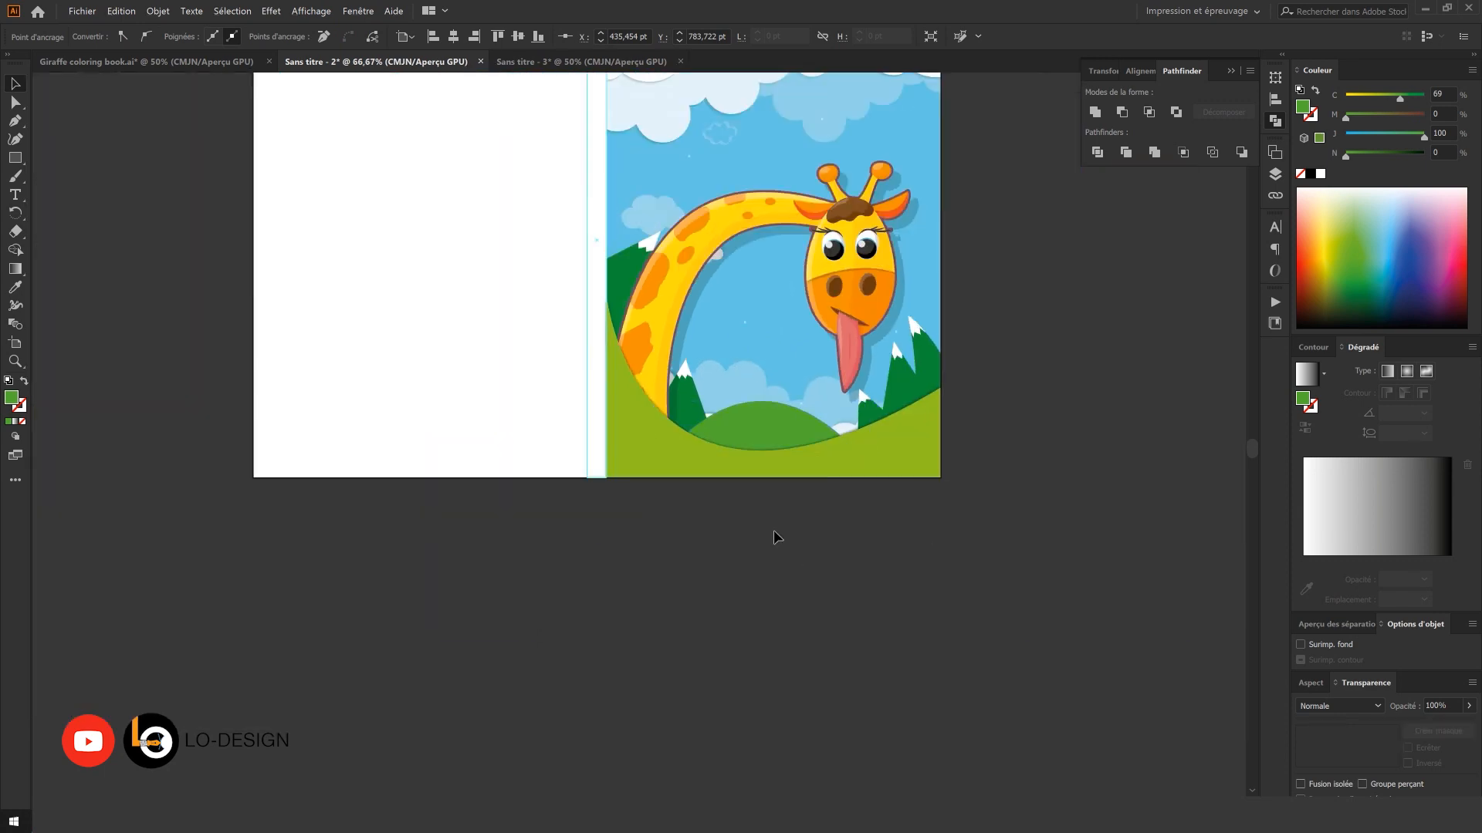
left_click_drag(773, 531, 842, 632)
left_click(777, 513)
left_click(270, 12)
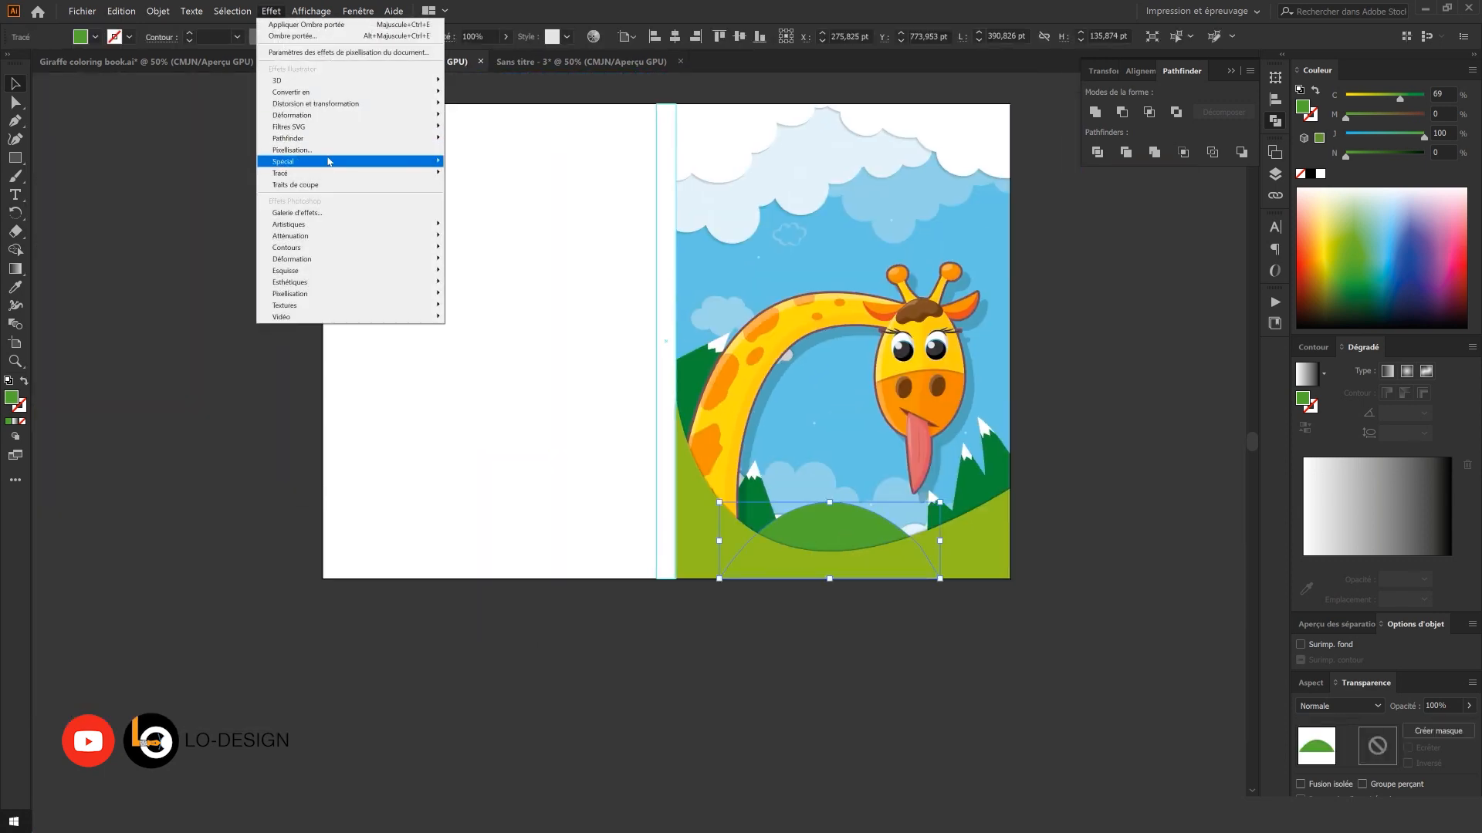
mouse_move(412, 162)
left_click(486, 221)
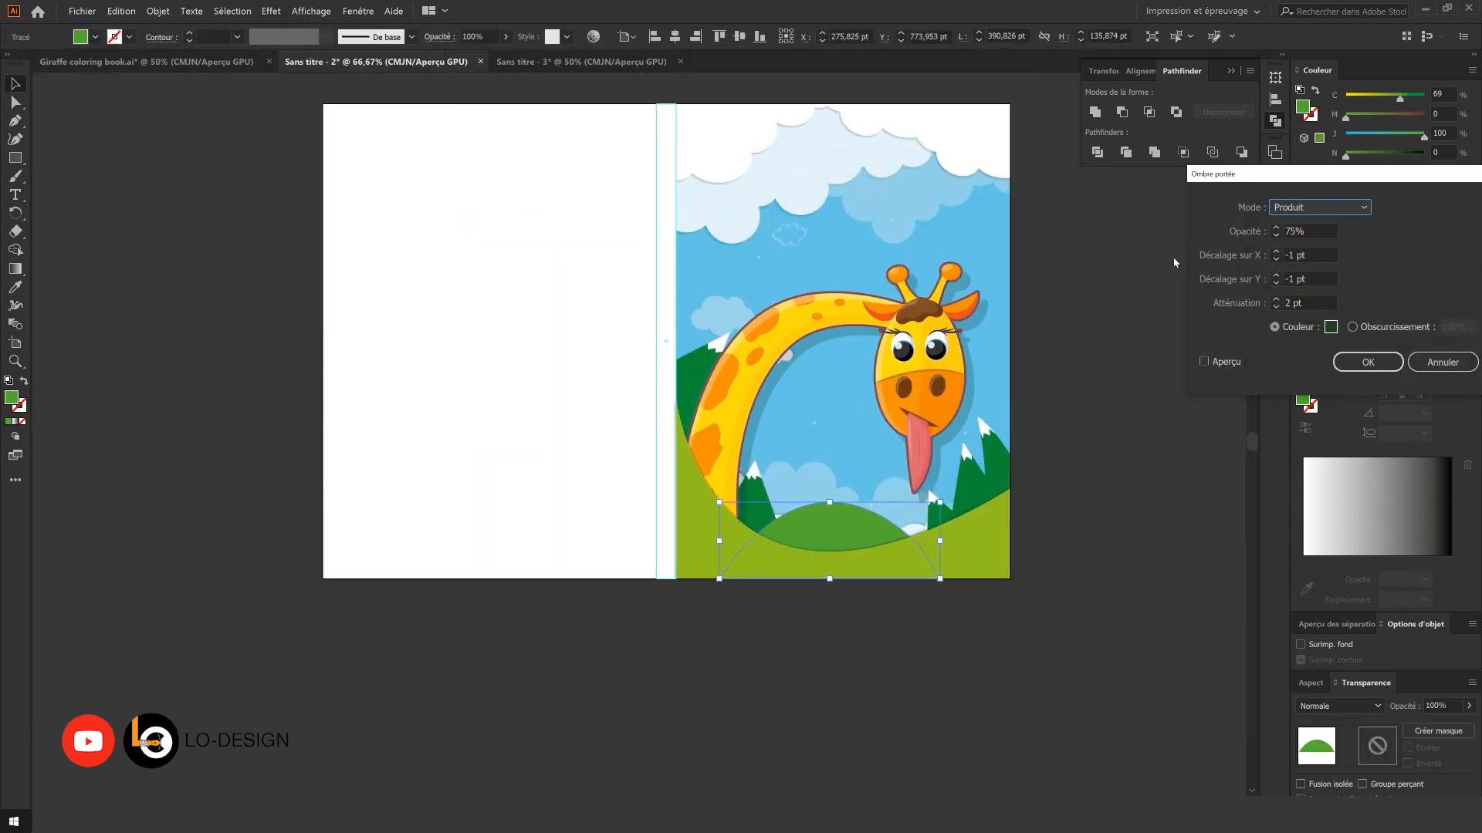
left_click(1205, 362)
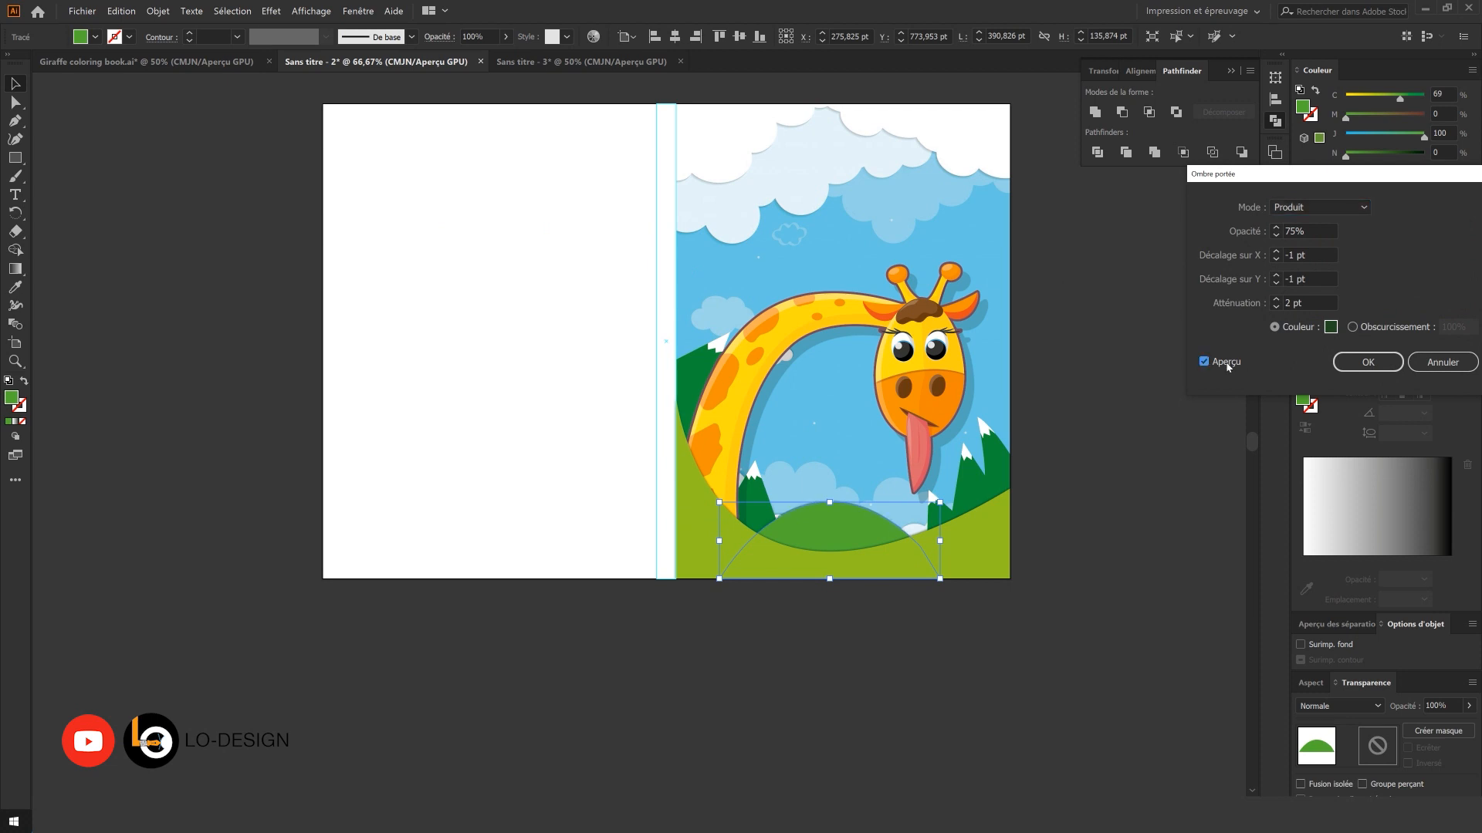
left_click(1350, 366)
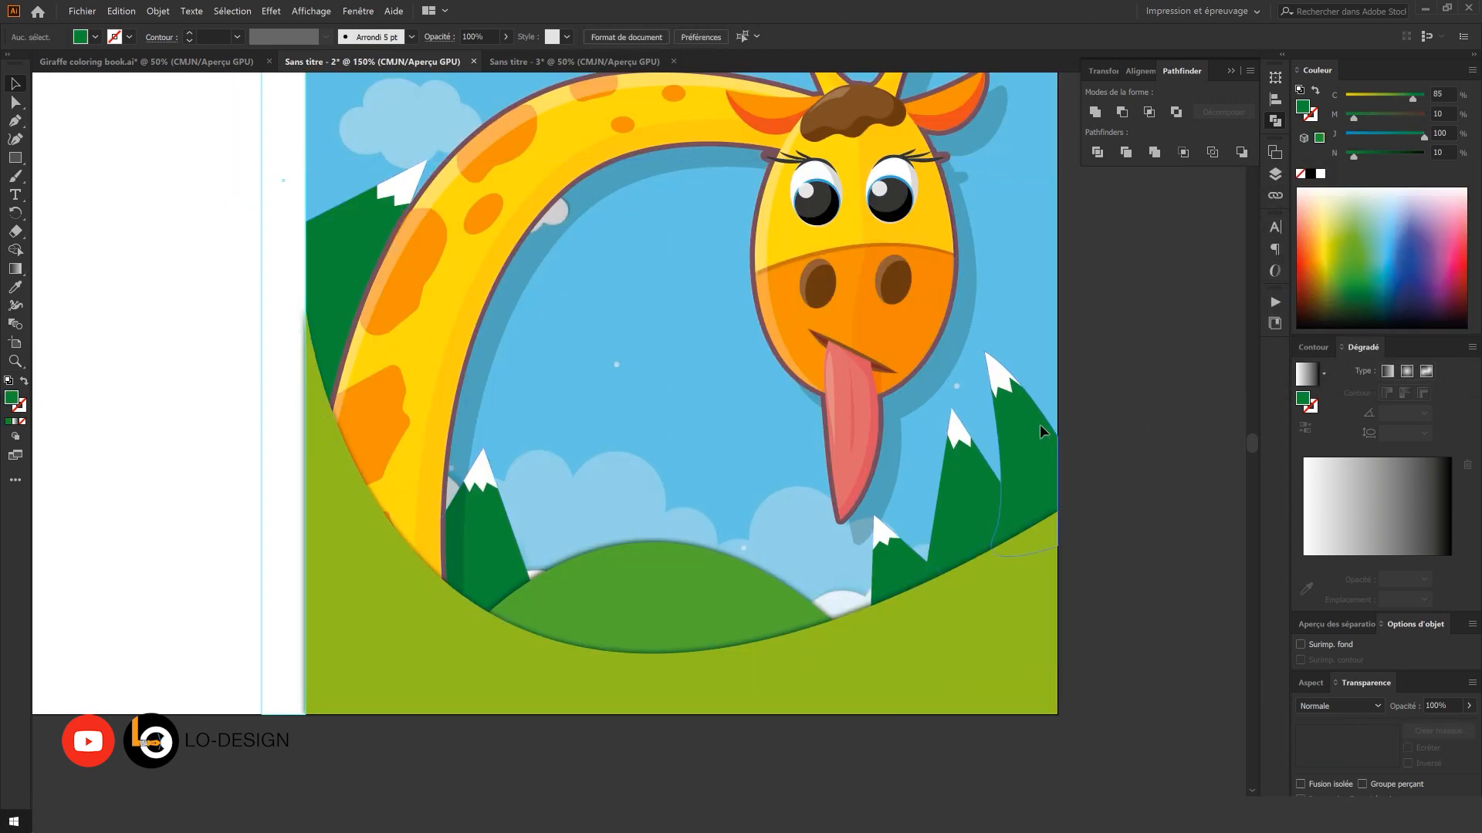
- Apply a drop shadow with -1 pt offsets and a reduced blur to the three right-hand mountains
left_click(1038, 441)
left_click(962, 502, "shift")
left_click(901, 561, "shift")
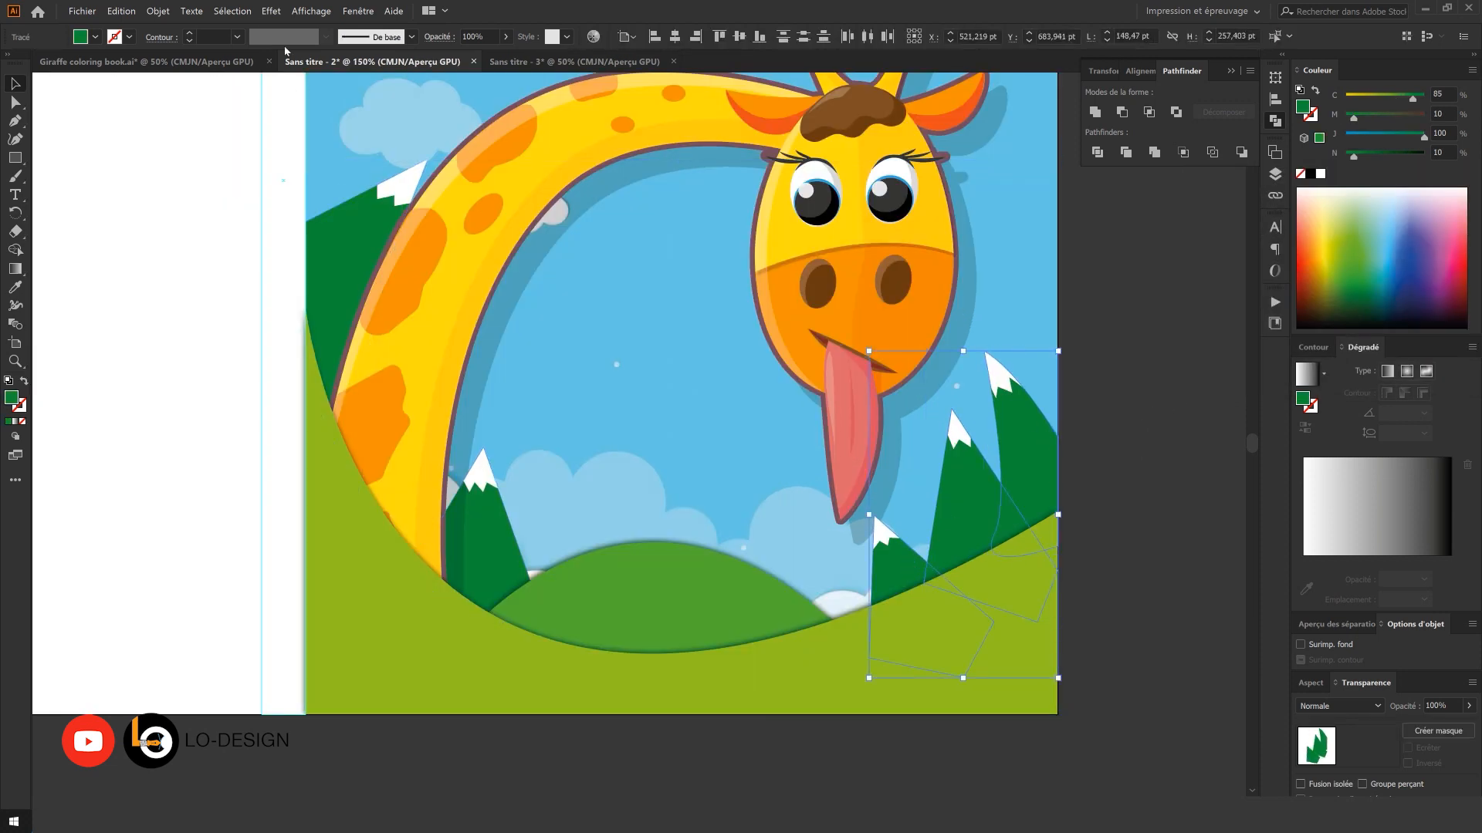
left_click(278, 10)
mouse_move(309, 161)
left_click(486, 221)
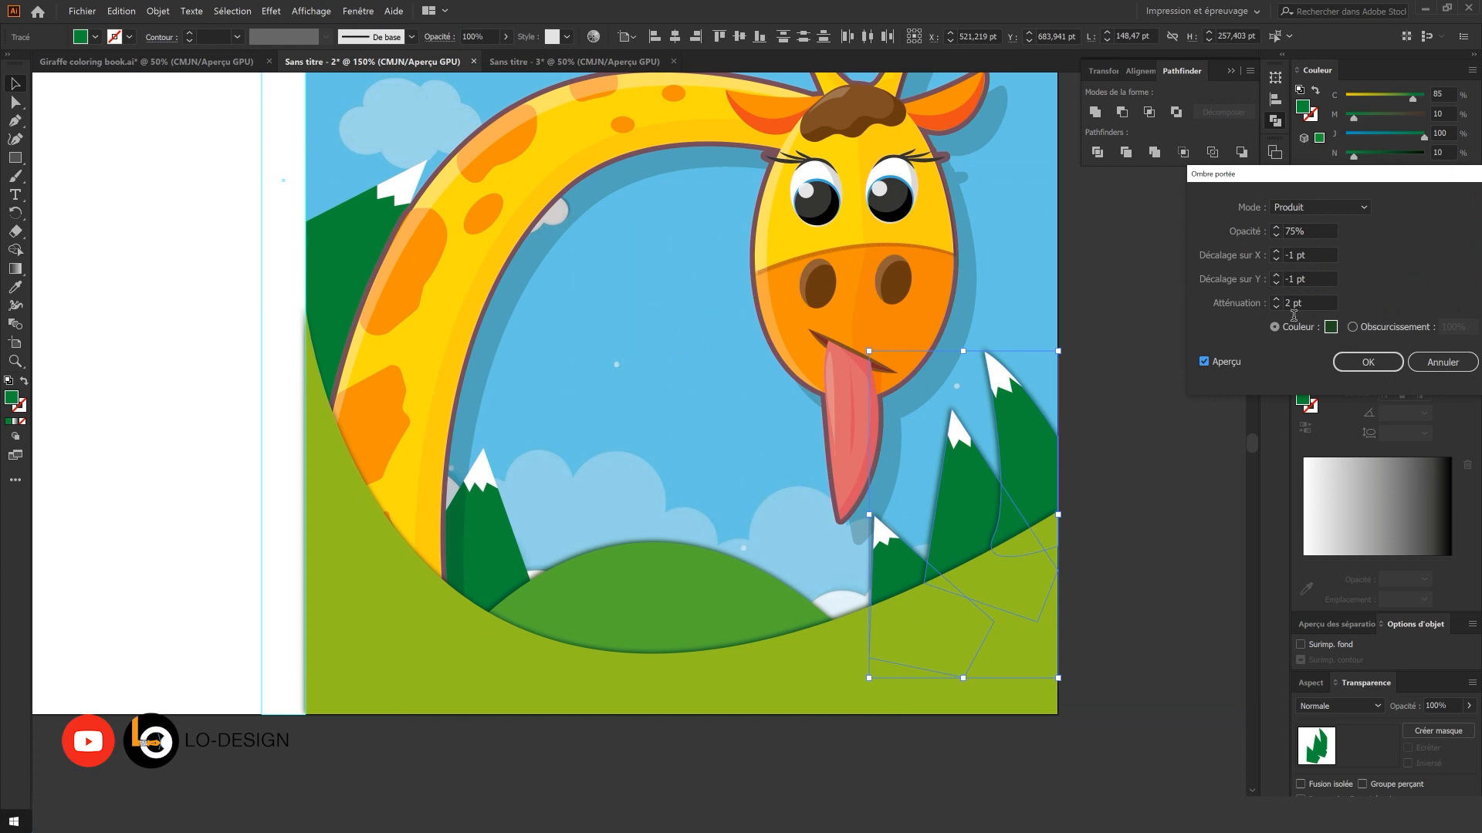
left_click(1276, 307)
left_click(1345, 361)
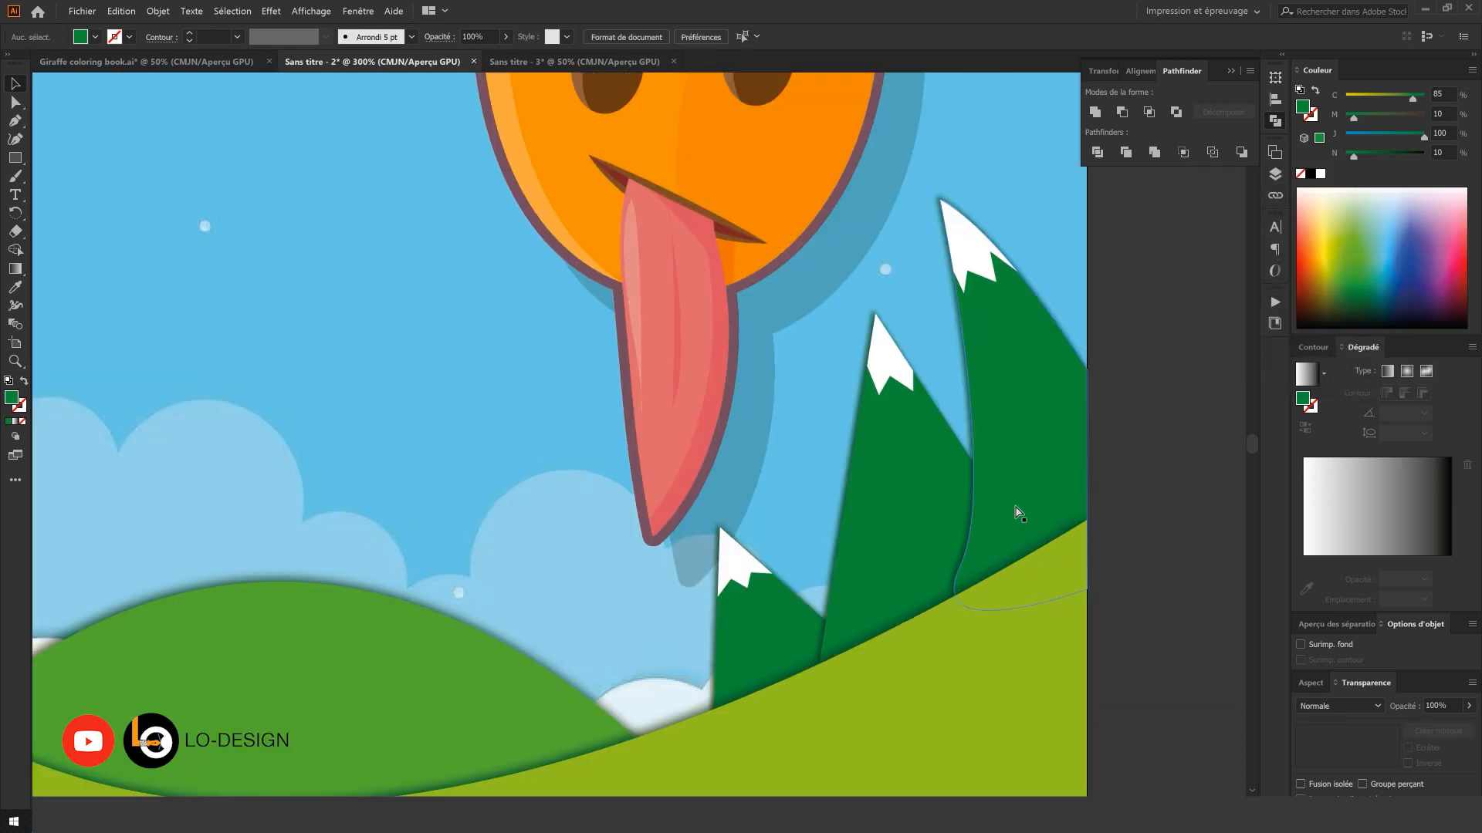
- Examine the snow cap edges and shadows on the right-hand mountains up close
scroll(1015, 513, "up", 2)
left_click(1044, 445)
left_click_drag(940, 613, 928, 644)
left_click(1163, 489)
left_click_drag(1034, 370, 1056, 433)
left_click(1030, 386)
scroll(986, 303, "up", 4)
left_click_drag(984, 309, 936, 306)
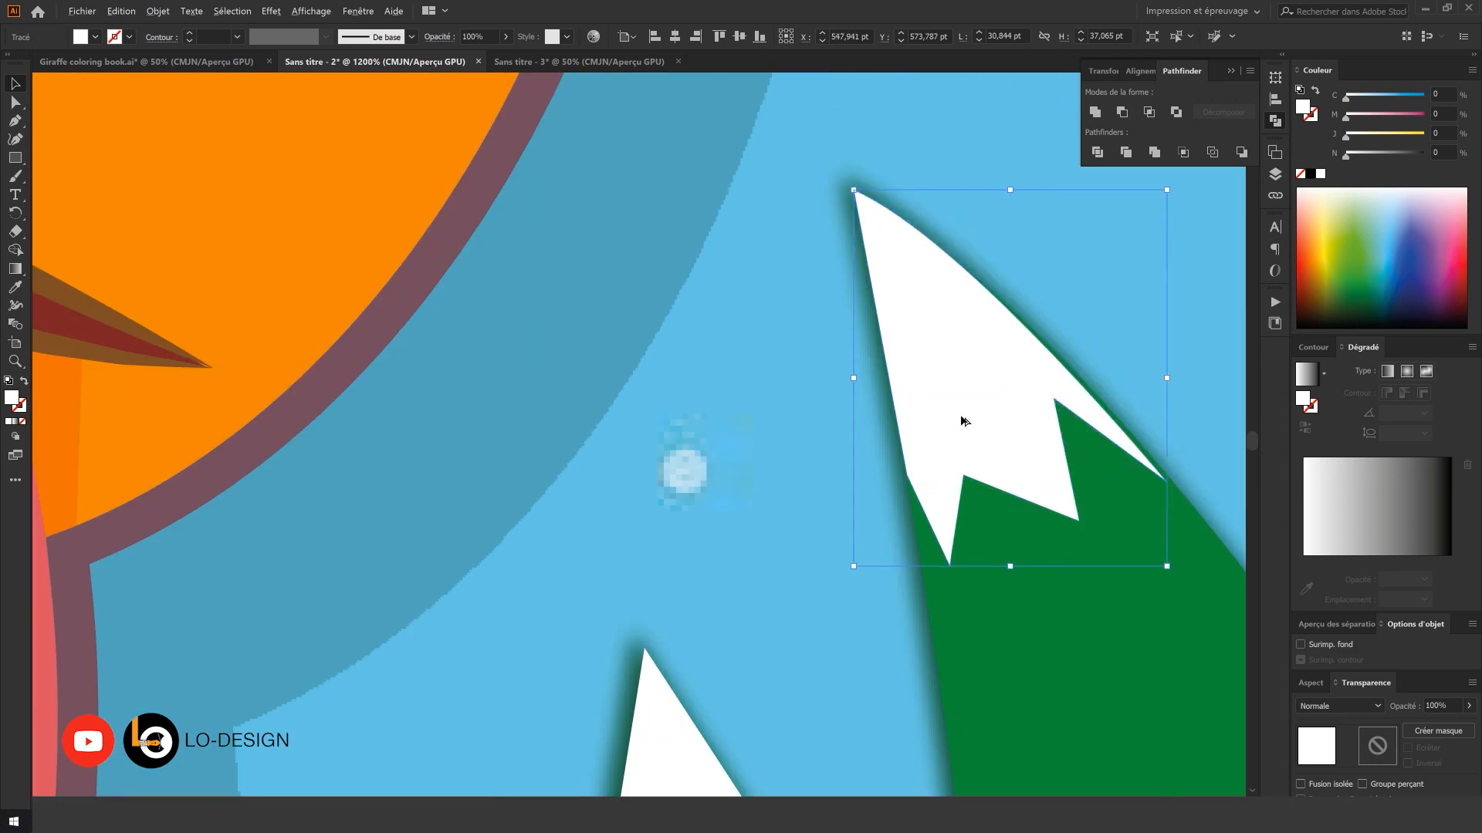
scroll(957, 390, "down", 4)
scroll(993, 385, "up", 3)
left_click_drag(1036, 520, 1049, 529)
scroll(1049, 529, "down", 5)
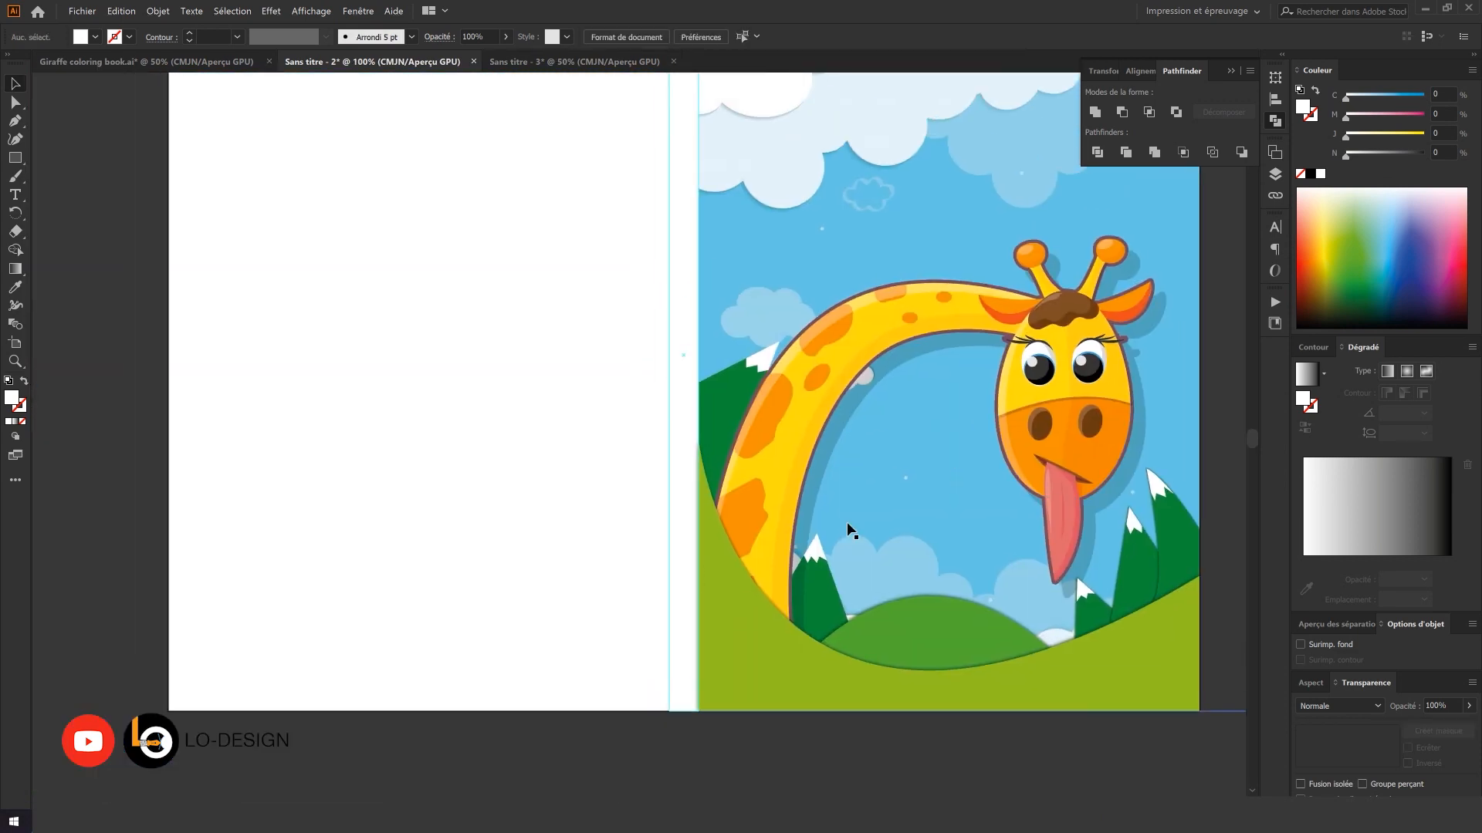
- Apply a drop shadow with X and Y offsets of 1 pt to the small mountain beside the giraffe's neck base
scroll(820, 595, "up", 3)
left_click(820, 595)
left_click(271, 11)
left_click(471, 221)
left_click(1223, 363)
left_click(1277, 252)
left_click(1277, 252)
left_click(1276, 275)
left_click(1275, 275)
left_click(1367, 362)
- Apply a drop shadow to the mountain at the cover's left edge with 61% opacity, 1 pt offsets and 1 pt blur
left_click(650, 214)
left_click(271, 10)
mouse_move(338, 162)
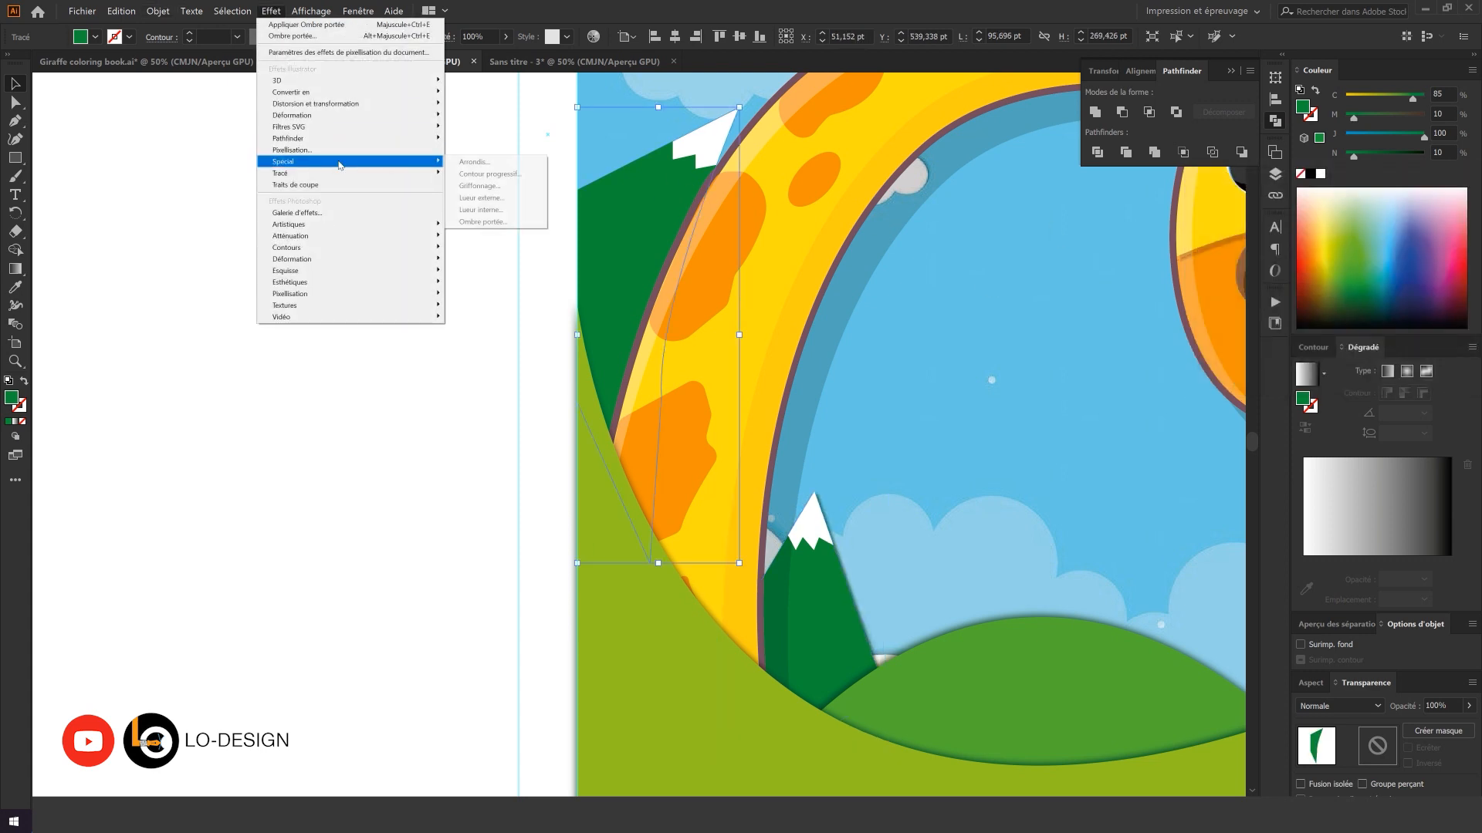
left_click(482, 222)
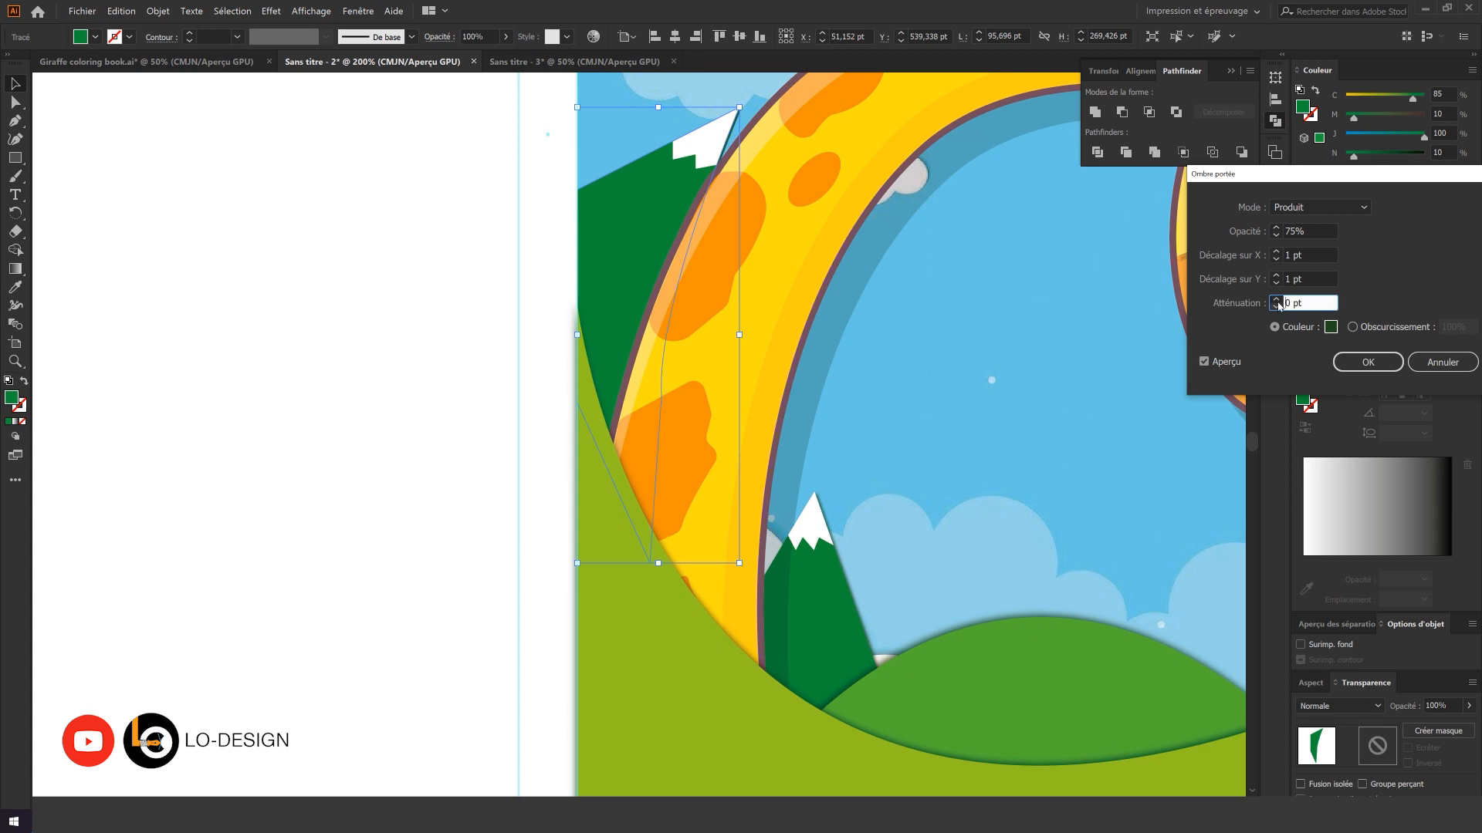
left_click(1278, 236)
left_click(1278, 236)
left_click(1278, 236)
left_click(1278, 237)
left_click(1278, 236)
left_click(1278, 237)
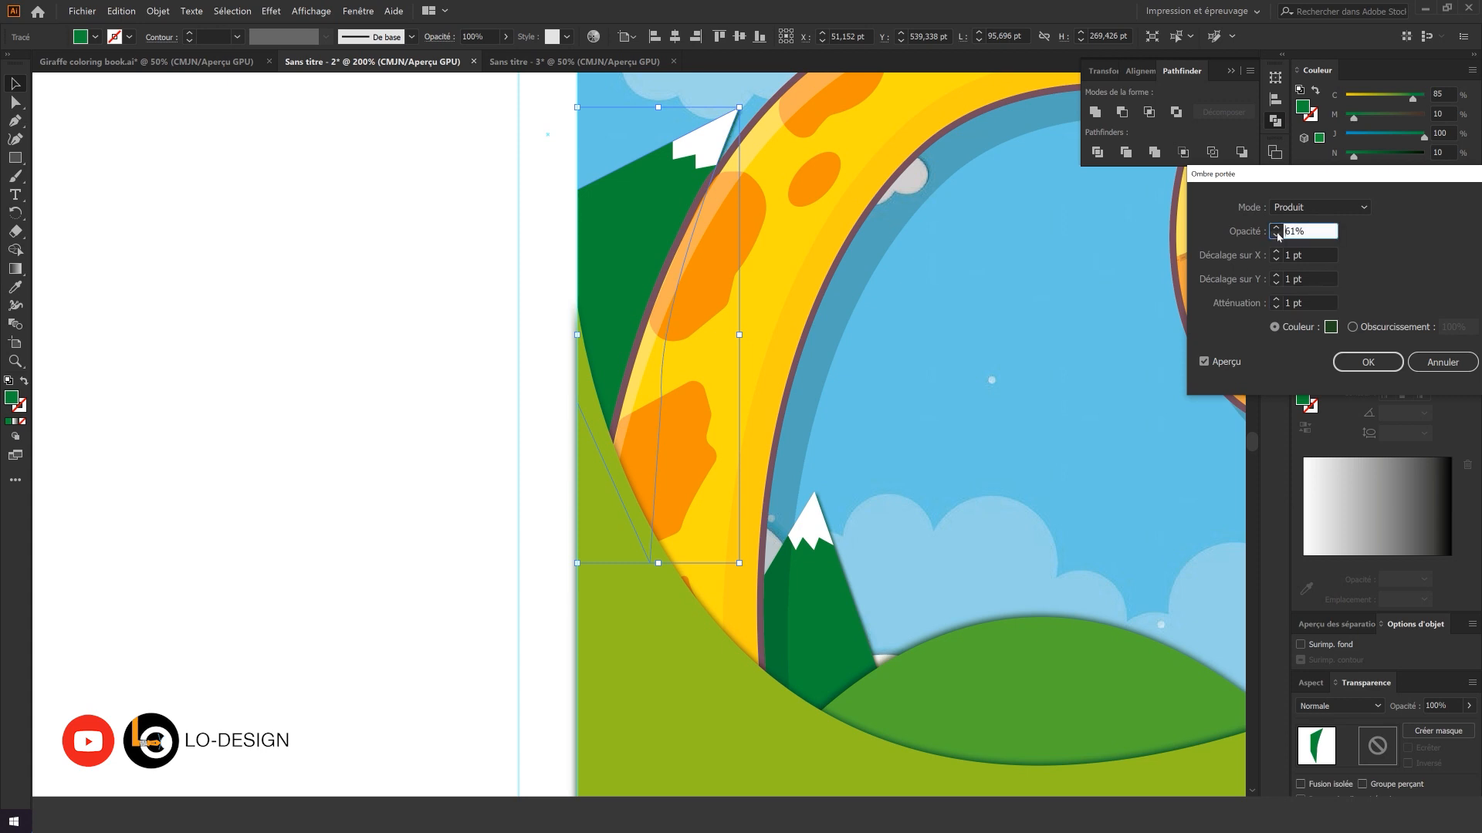
left_click(1361, 362)
- Copy the grass image from the Sans titre - 3 document
left_click(939, 274)
scroll(941, 272, "down", 4)
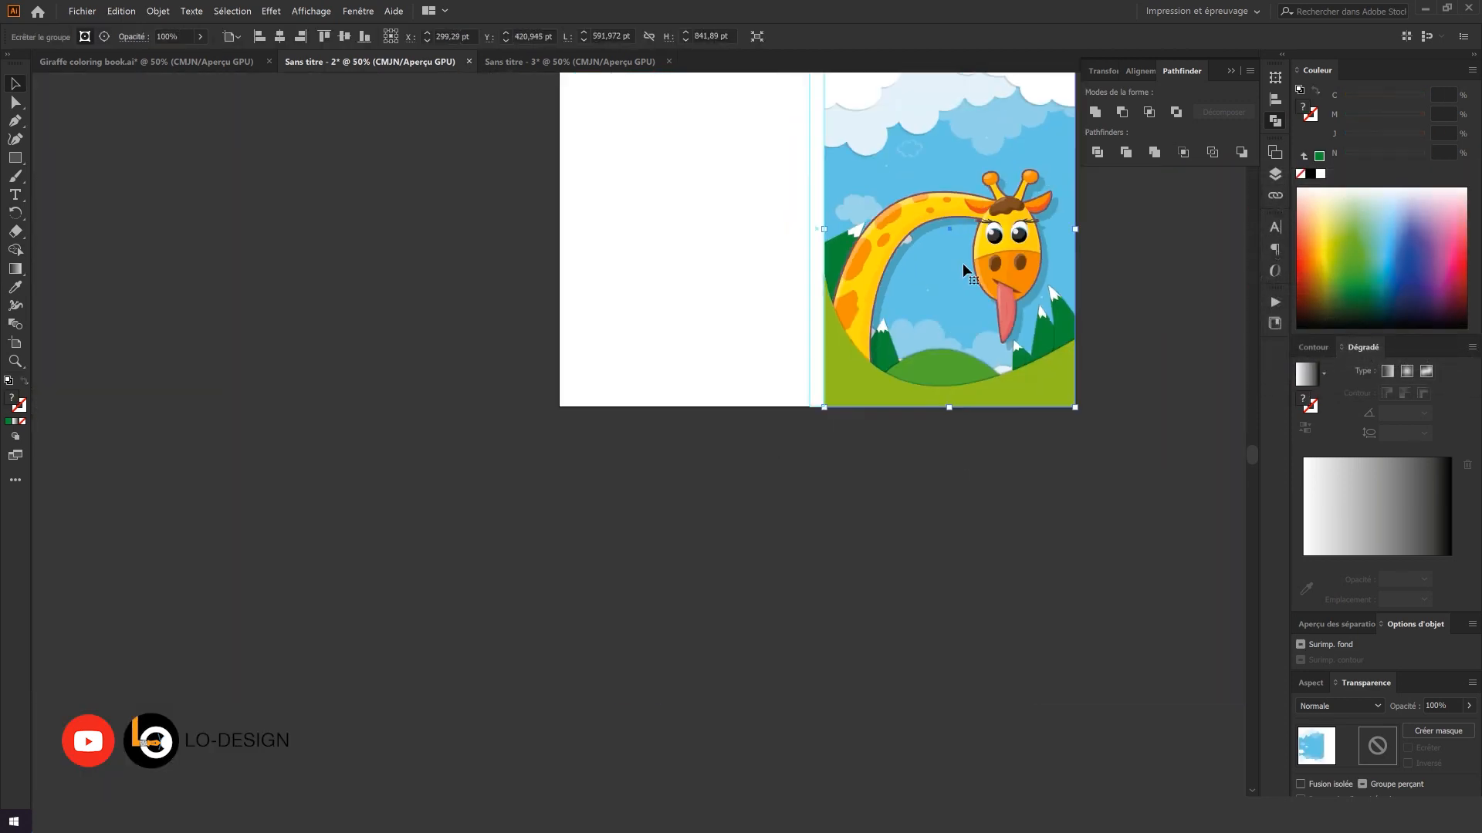
left_click_drag(1003, 242, 919, 374)
left_click(1068, 307)
scroll(876, 270, "up", 1)
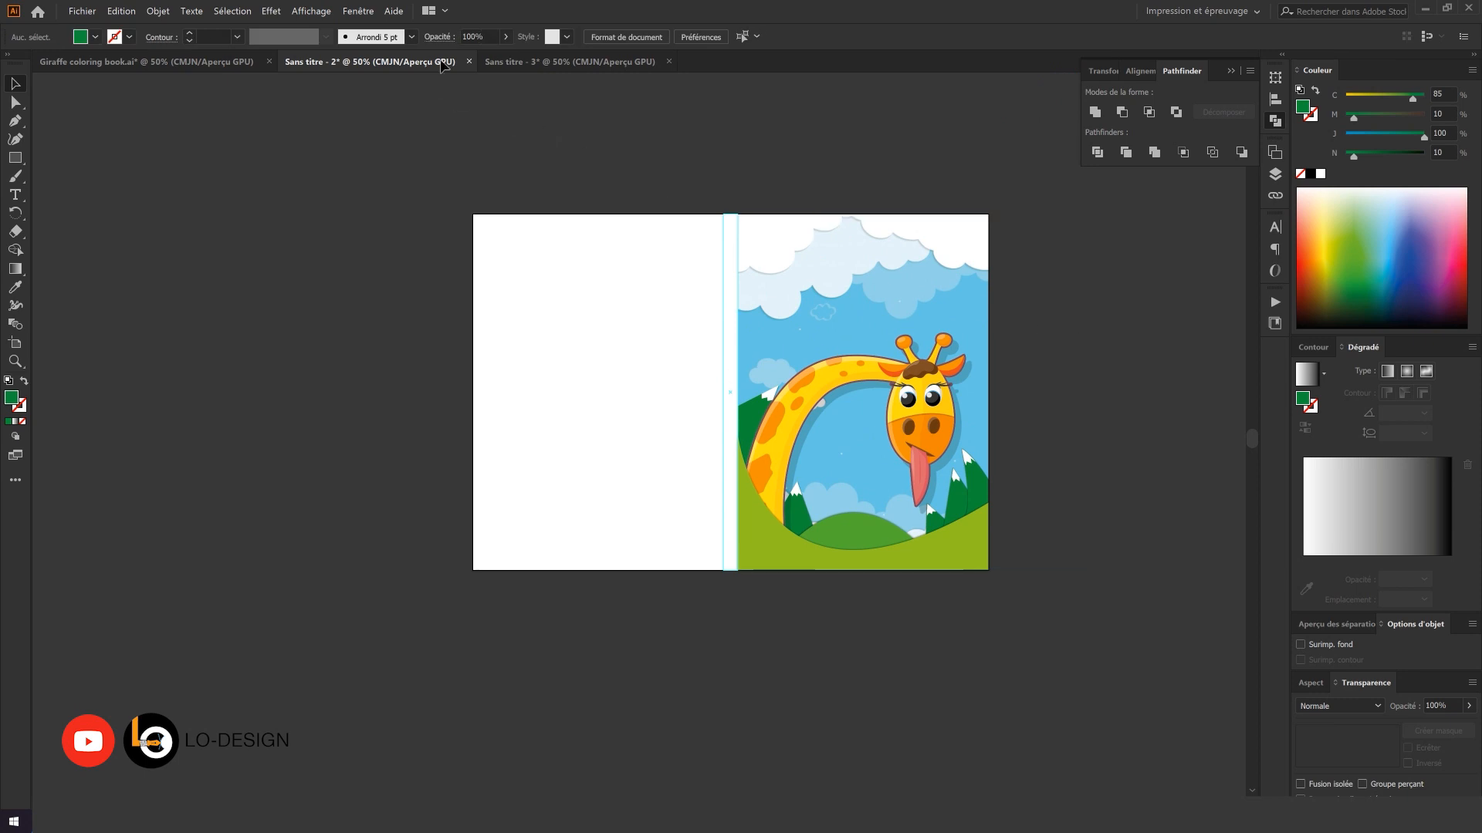
left_click(532, 65)
scroll(784, 211, "left", 2)
left_click(641, 351)
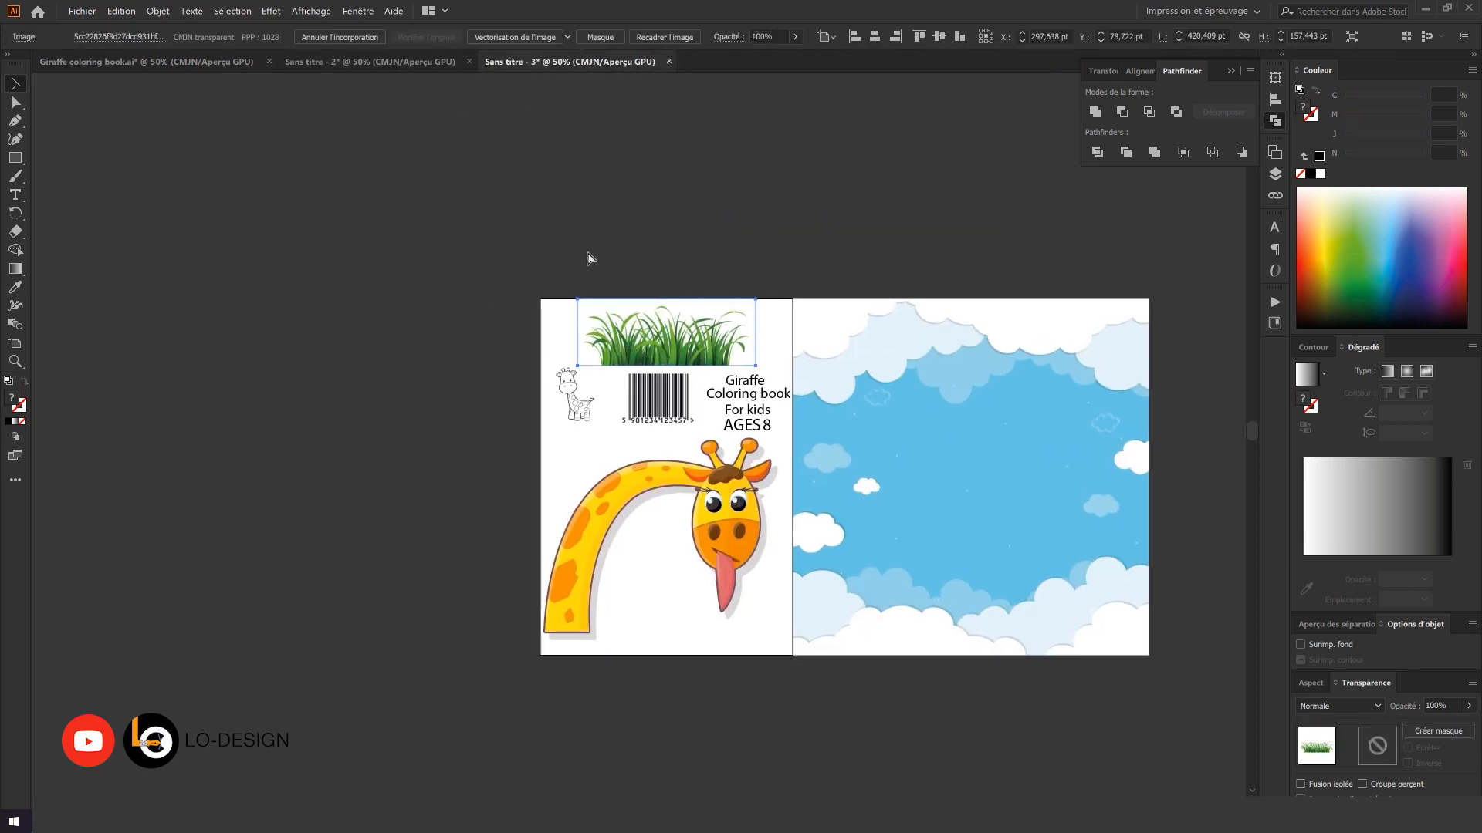
- Place the grass image in the Sans titre - 2 document at the front cover's lower-left corner and scale it down
left_click_drag(637, 326, 706, 648)
scroll(861, 463, "up", 2)
scroll(849, 640, "up", 2)
left_click_drag(858, 637, 815, 641)
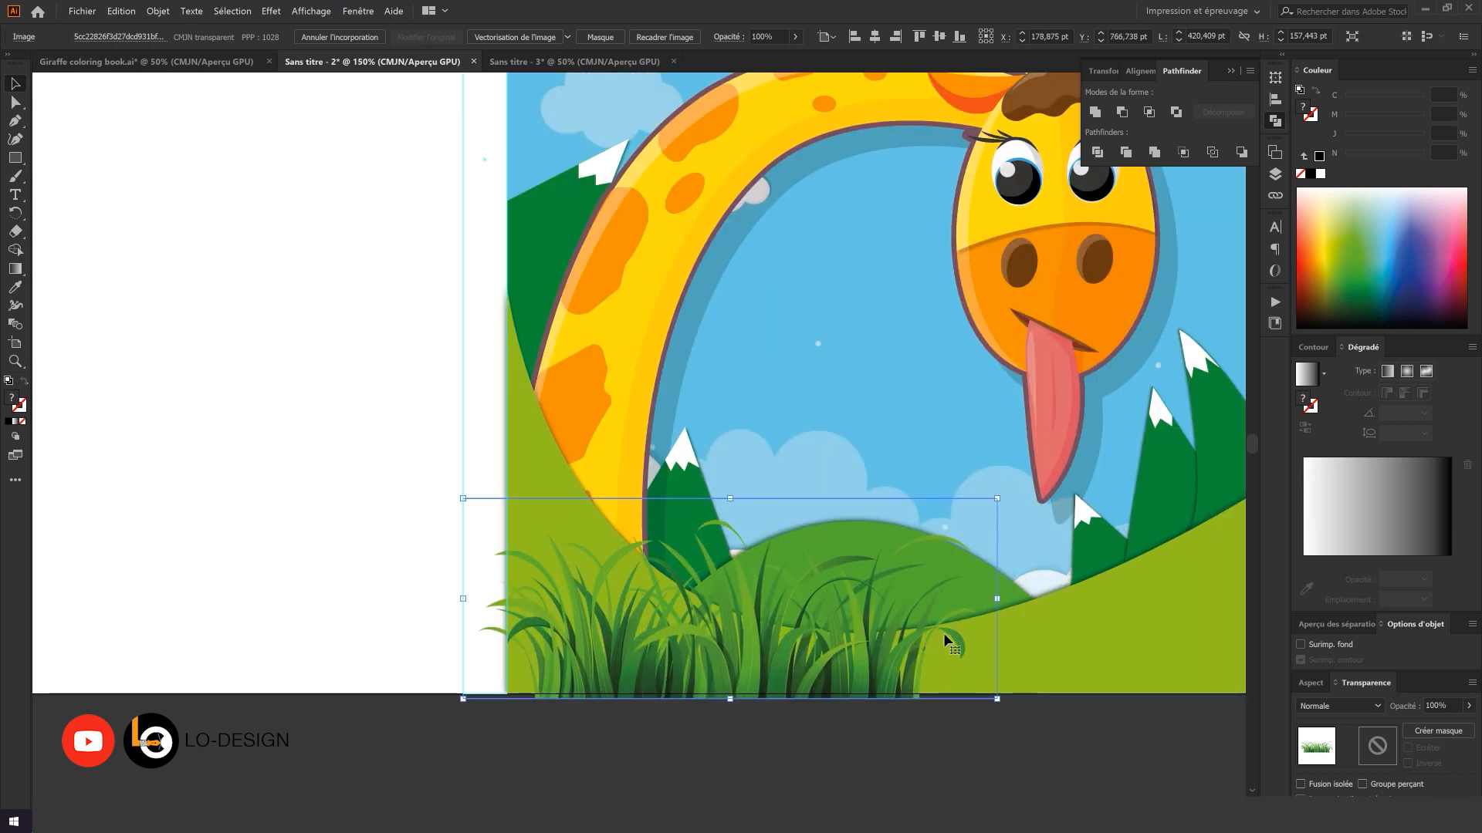
left_click_drag(992, 599, 911, 618)
left_click_drag(748, 613, 744, 621)
- Duplicate the grass along the front cover's bottom edge and tilt the rightmost copy to follow the rising hill
left_click_drag(737, 626, 961, 633)
left_click_drag(960, 633, 1053, 630)
left_click_drag(1198, 603, 1189, 542)
left_click_drag(1046, 591, 1071, 612)
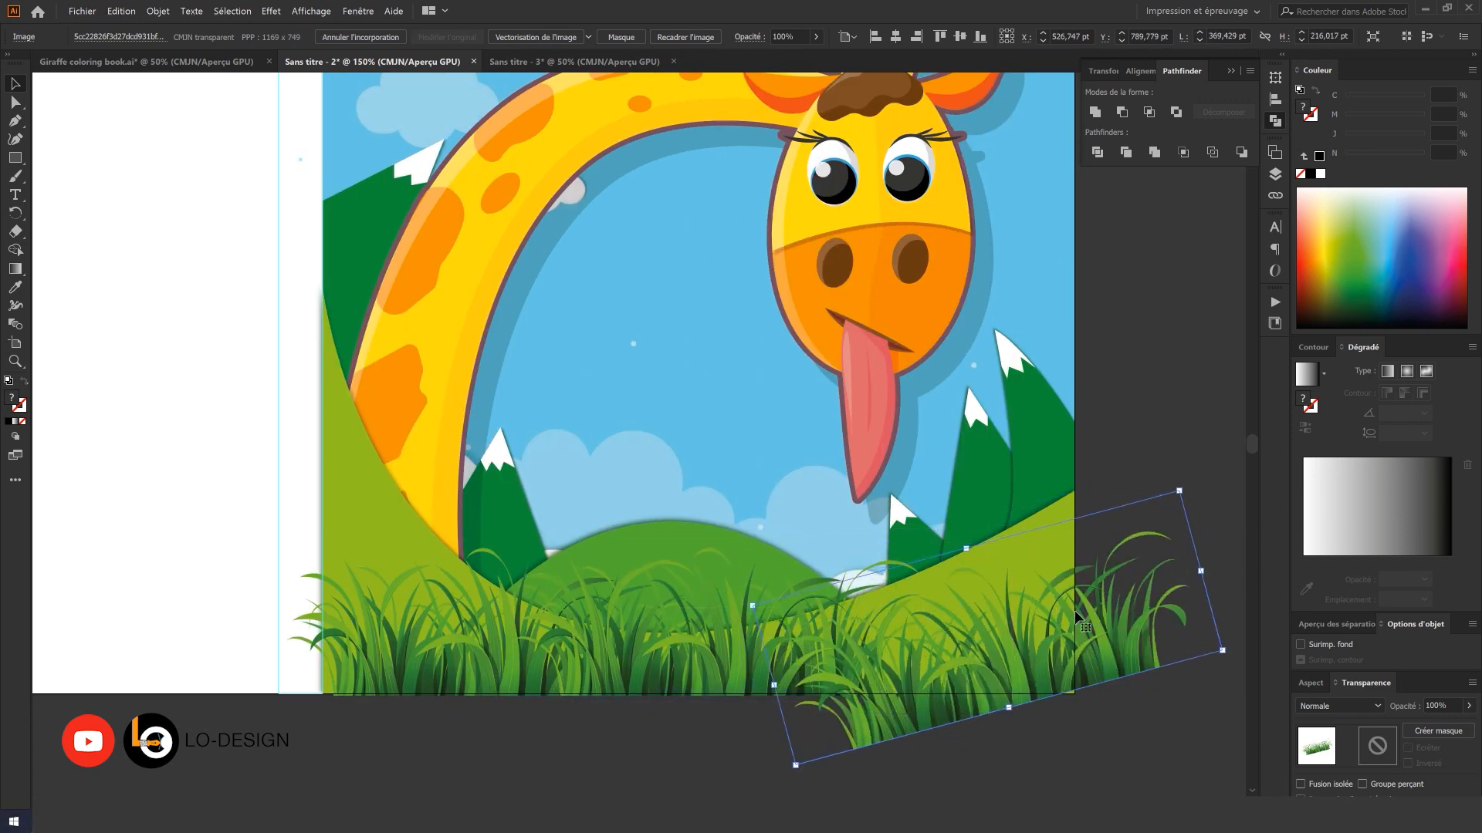
left_click_drag(779, 691, 750, 696)
left_click_drag(867, 686, 878, 700)
- Rearrange the grass clumps and tilt the left one downward to follow the foreground hill's slope
left_click_drag(694, 648, 866, 588)
left_click(835, 560)
left_click_drag(892, 469, 891, 487)
left_click_drag(857, 595, 853, 623)
left_click_drag(852, 614, 852, 619)
left_click_drag(679, 566, 687, 589)
left_click_drag(896, 664, 871, 710)
left_click_drag(609, 564, 575, 574)
left_click_drag(657, 509, 661, 492)
left_click_drag(683, 514, 604, 526)
left_click(741, 737)
- Enlarge the tilted right-hand grass clump and shift it over the hill's right slope
scroll(730, 656, "down", 2)
left_click(974, 618)
scroll(982, 613, "up", 2)
left_click_drag(998, 591, 1054, 573)
left_click_drag(979, 617, 983, 596)
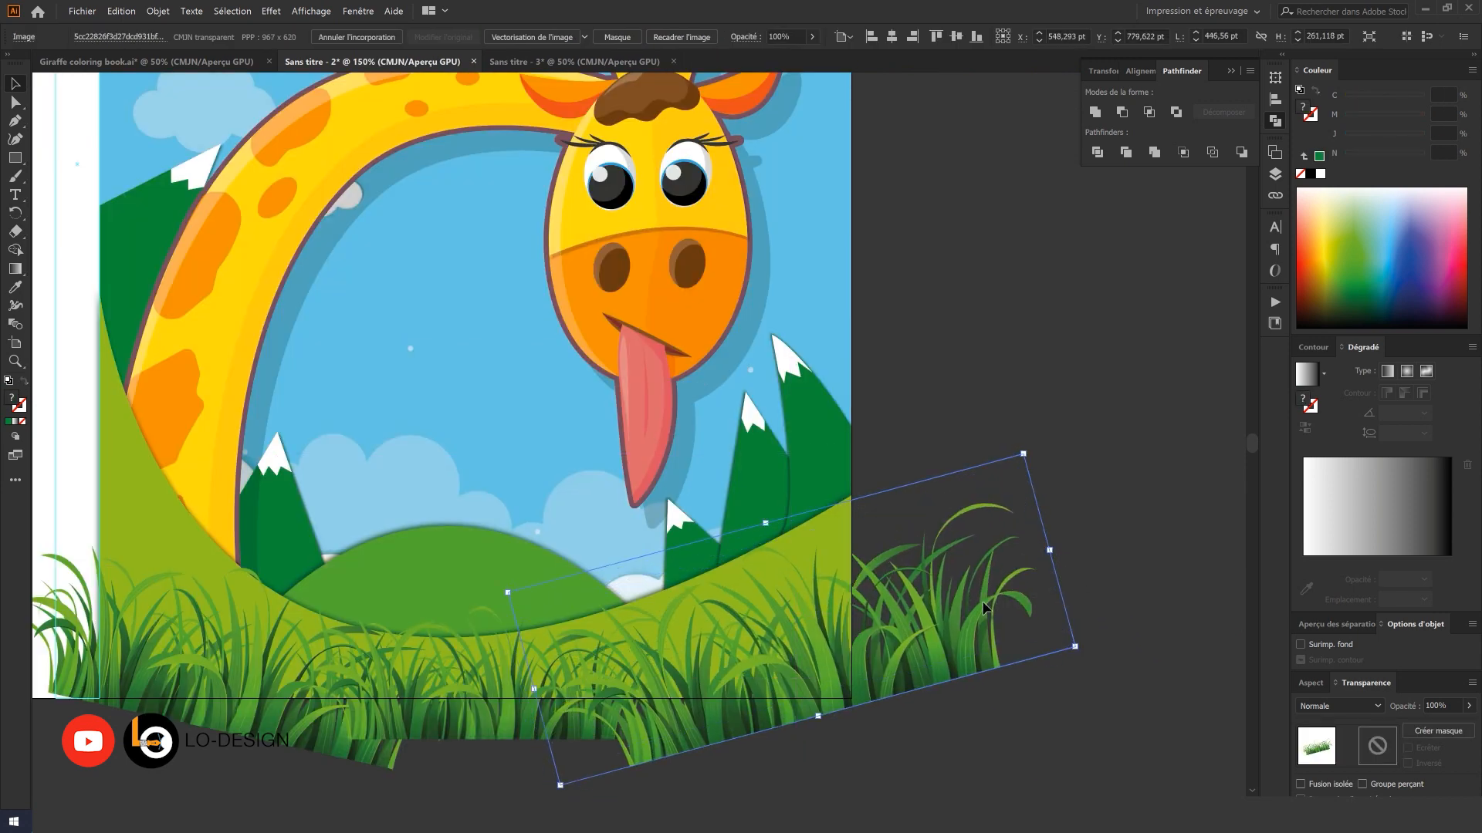
- Adjust the middle grass clump to fit between the two tilted clumps
left_click_drag(602, 552, 832, 537)
left_click(498, 656)
left_click(651, 648)
left_click_drag(920, 649, 877, 649)
left_click_drag(686, 654, 697, 660)
- Select the three grass clumps together
scroll(664, 575, "down", 2)
left_click_drag(659, 567, 716, 669)
left_click(1004, 510)
left_click_drag(1003, 511, 1019, 404)
left_click(864, 608)
left_click(752, 613, "shift")
left_click(664, 608, "shift")
left_click(987, 424)
- Draw a rectangle spanning the front cover's full width over the hill and grass area, ending at the artboard's lower edge
scroll(987, 424, "up", 1)
left_click(998, 298)
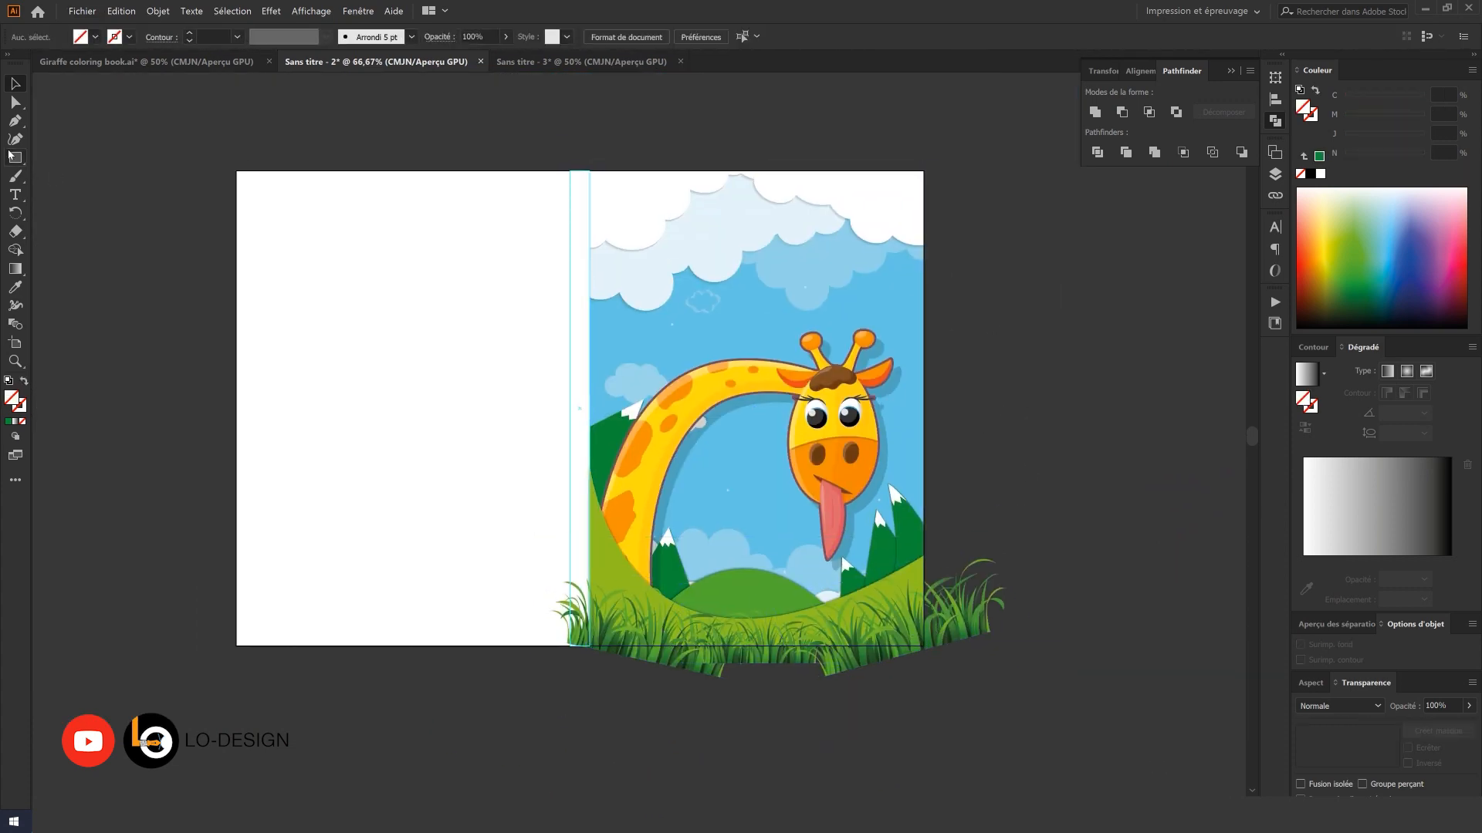
scroll(658, 601, "up", 1)
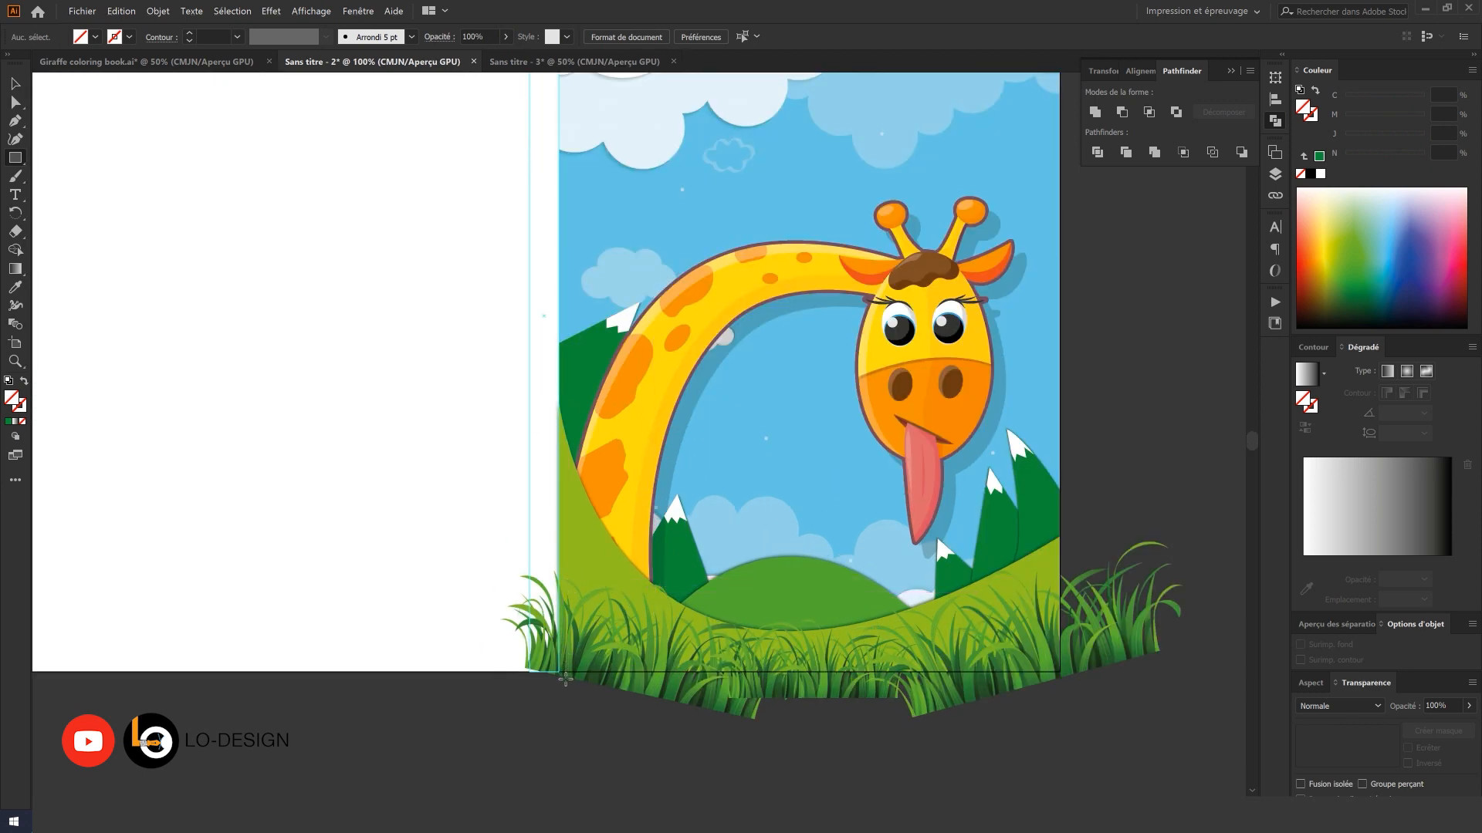
left_click_drag(565, 680, 1071, 525)
key("v")
- Clip the three grass clumps to the front cover by creating a clipping mask from them and the rectangle
left_click(1155, 493)
left_click(1108, 572)
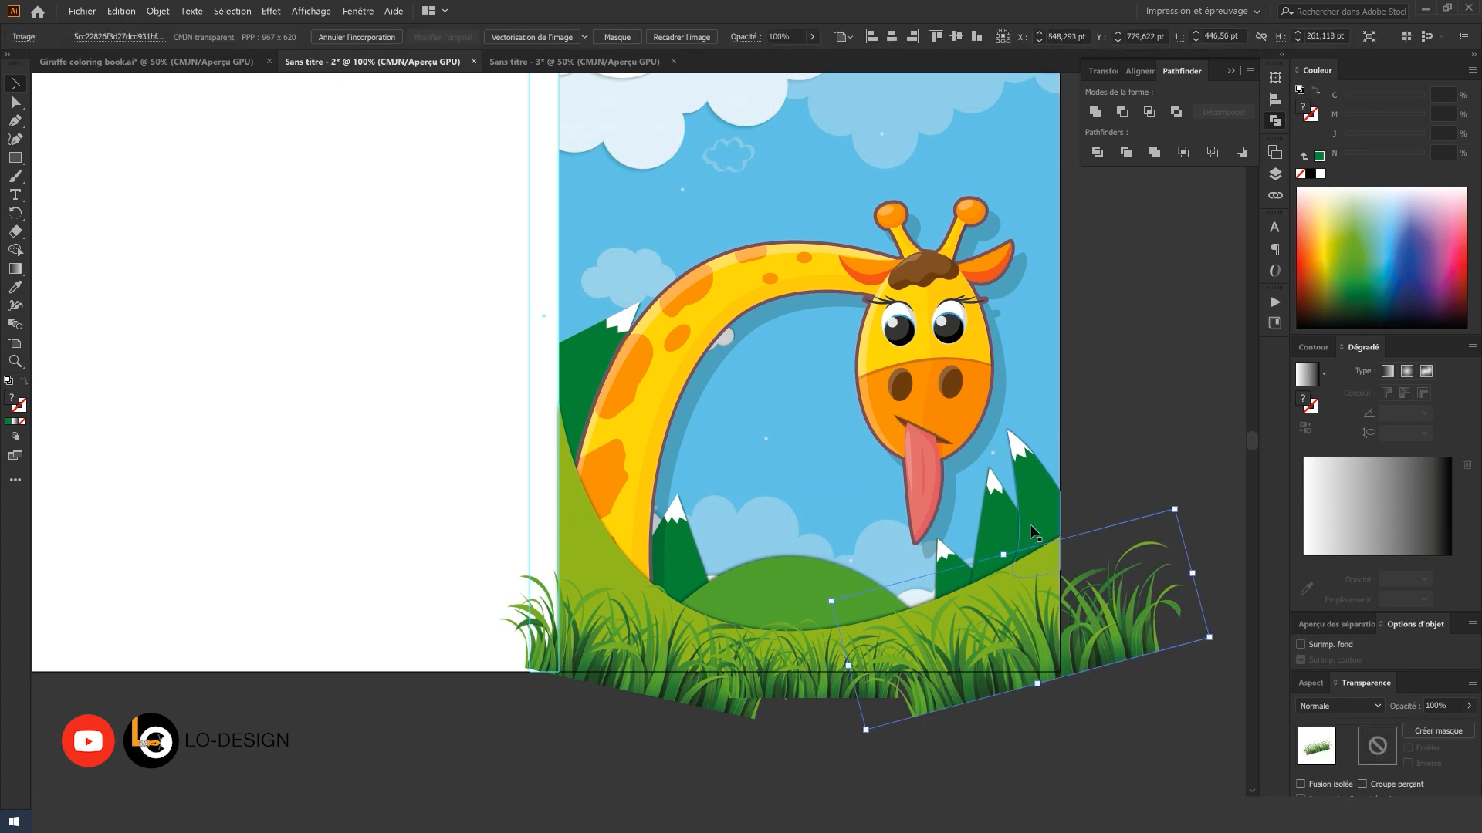
left_click(994, 534, "shift")
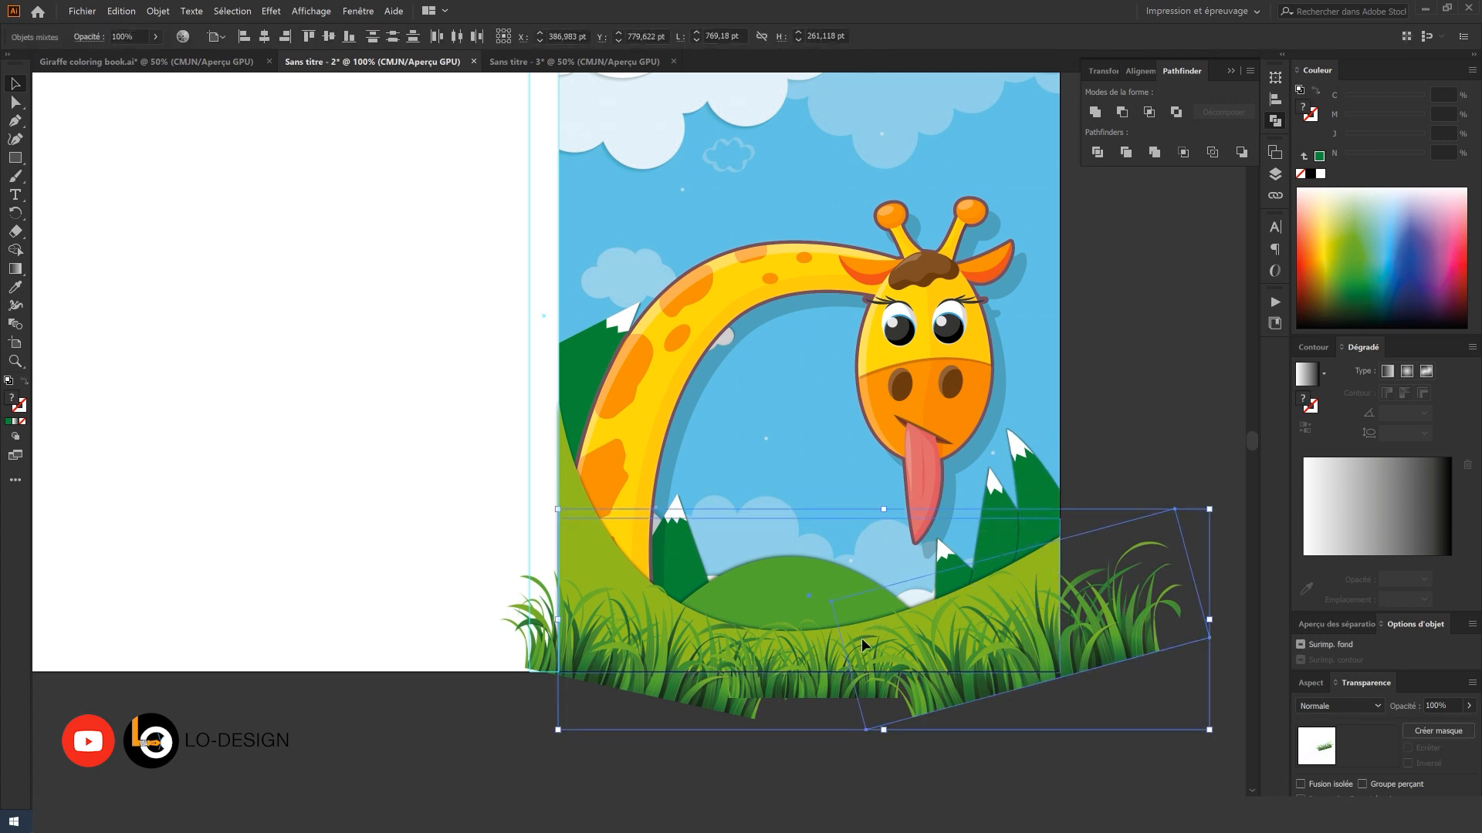
left_click(651, 651, "shift")
right_click(648, 630)
left_click(704, 721)
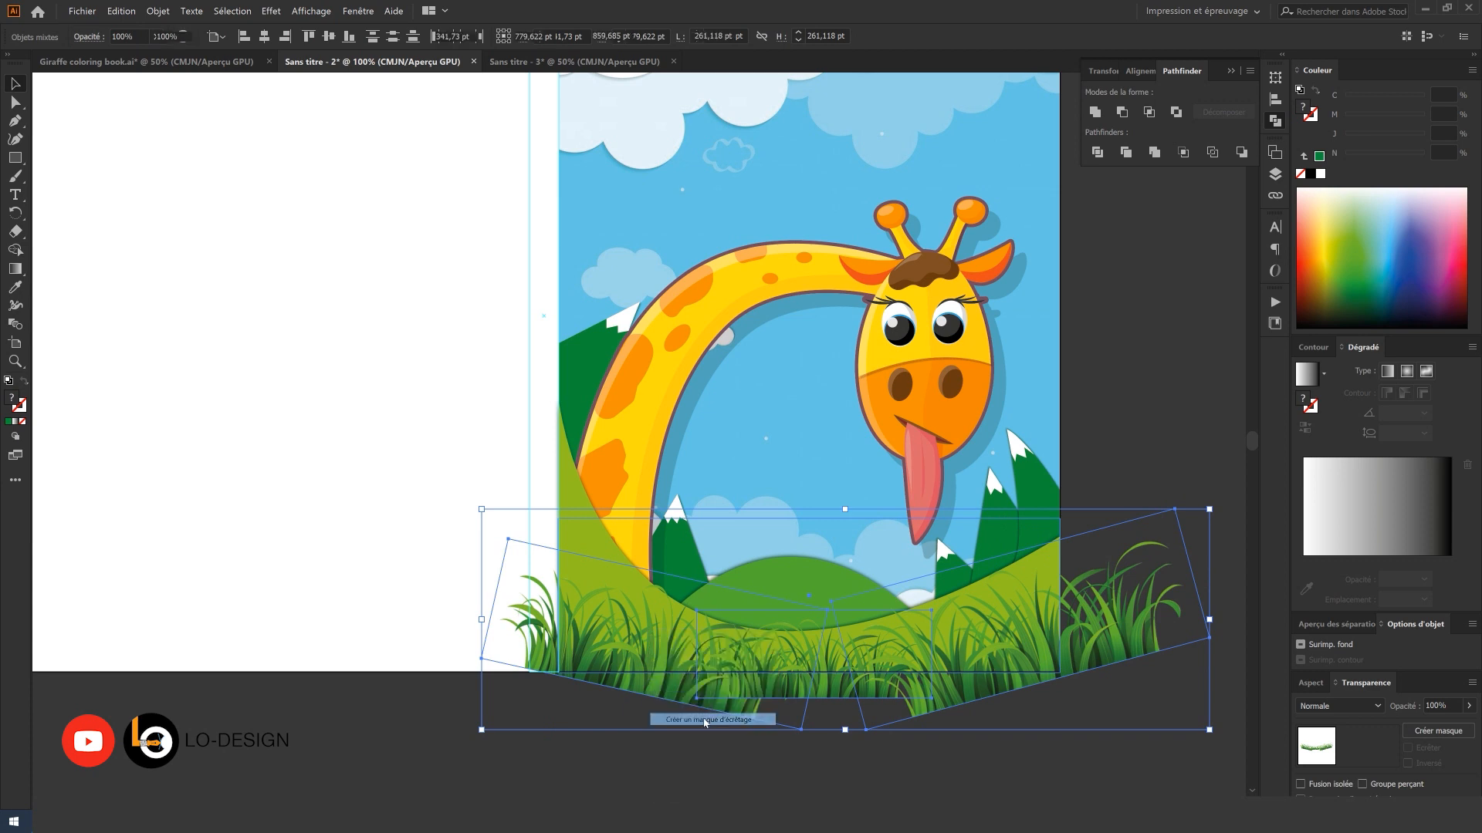
left_click(694, 726)
left_click_drag(695, 724, 661, 764)
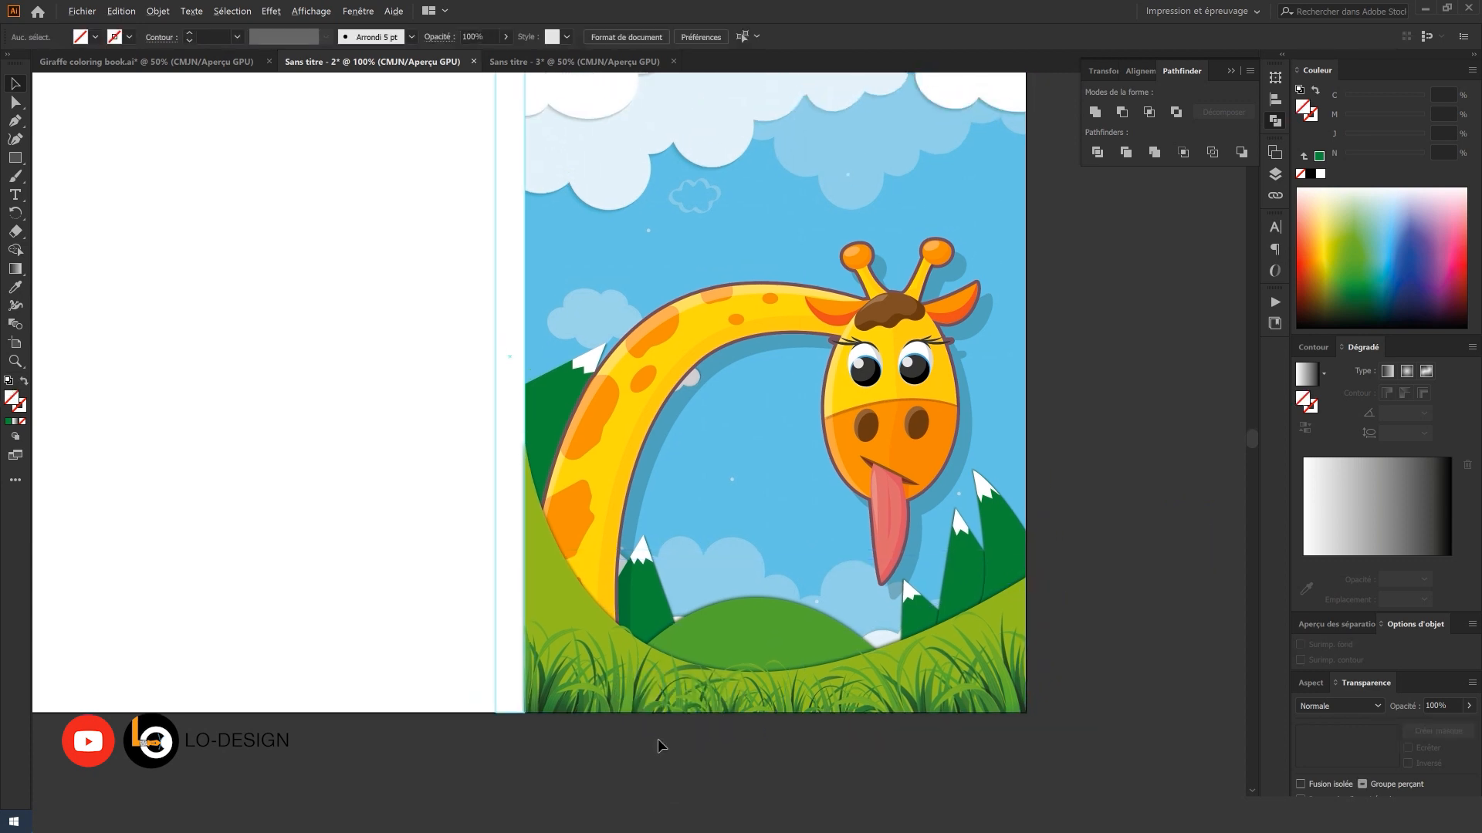
- Paste a copy of the tilted left grass clump near the base of the giraffe's neck
scroll(666, 747, "down", 2)
mouse_move(900, 556)
left_mouse_down()
mouse_move(916, 590)
mouse_move(862, 559)
mouse_move(904, 544)
left_mouse_up()
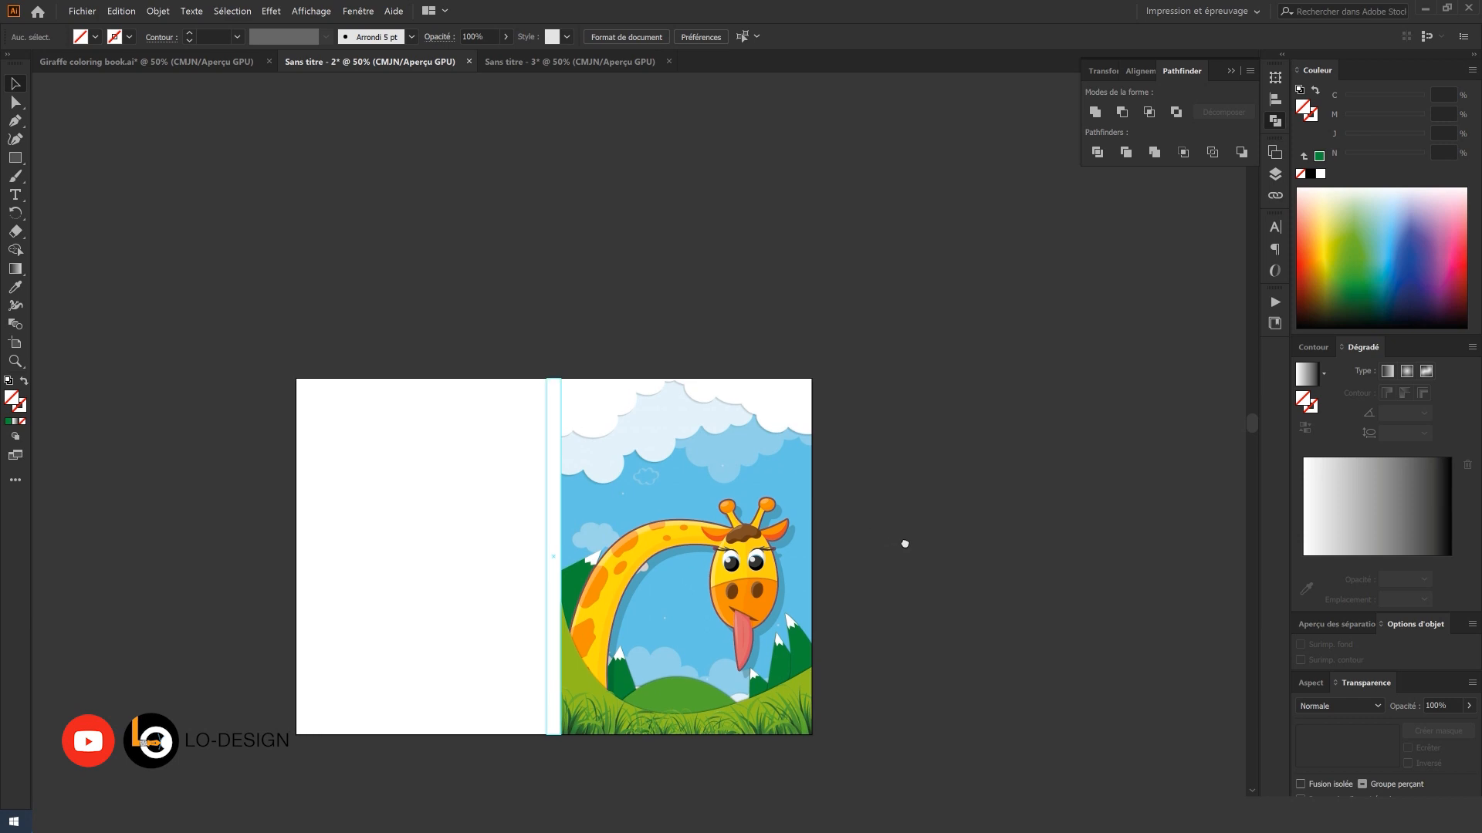
scroll(634, 698, "up", 3)
left_click(616, 755)
left_click_drag(616, 755, 608, 525)
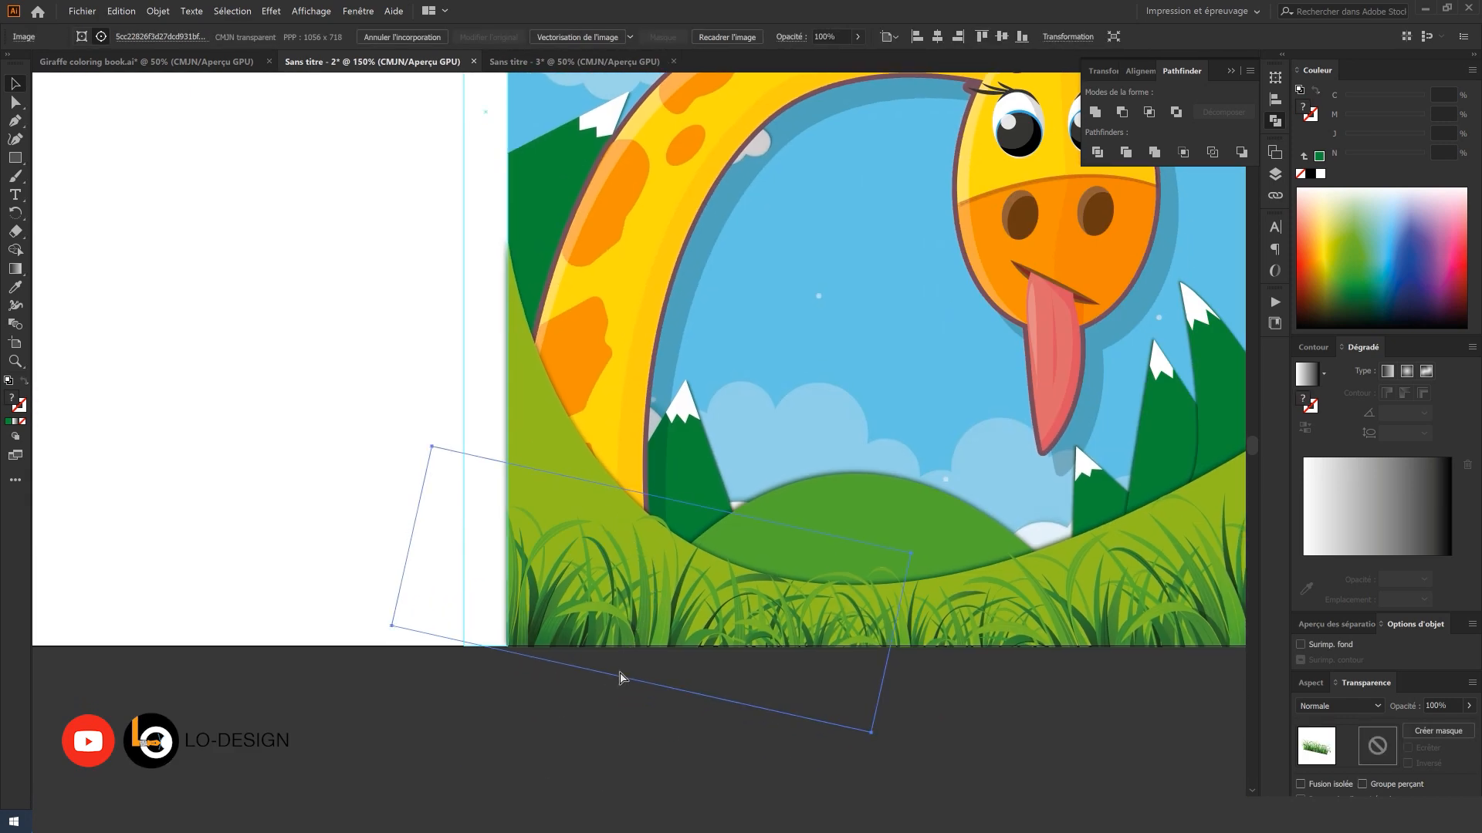
left_click(598, 725)
key("ctrl+v")
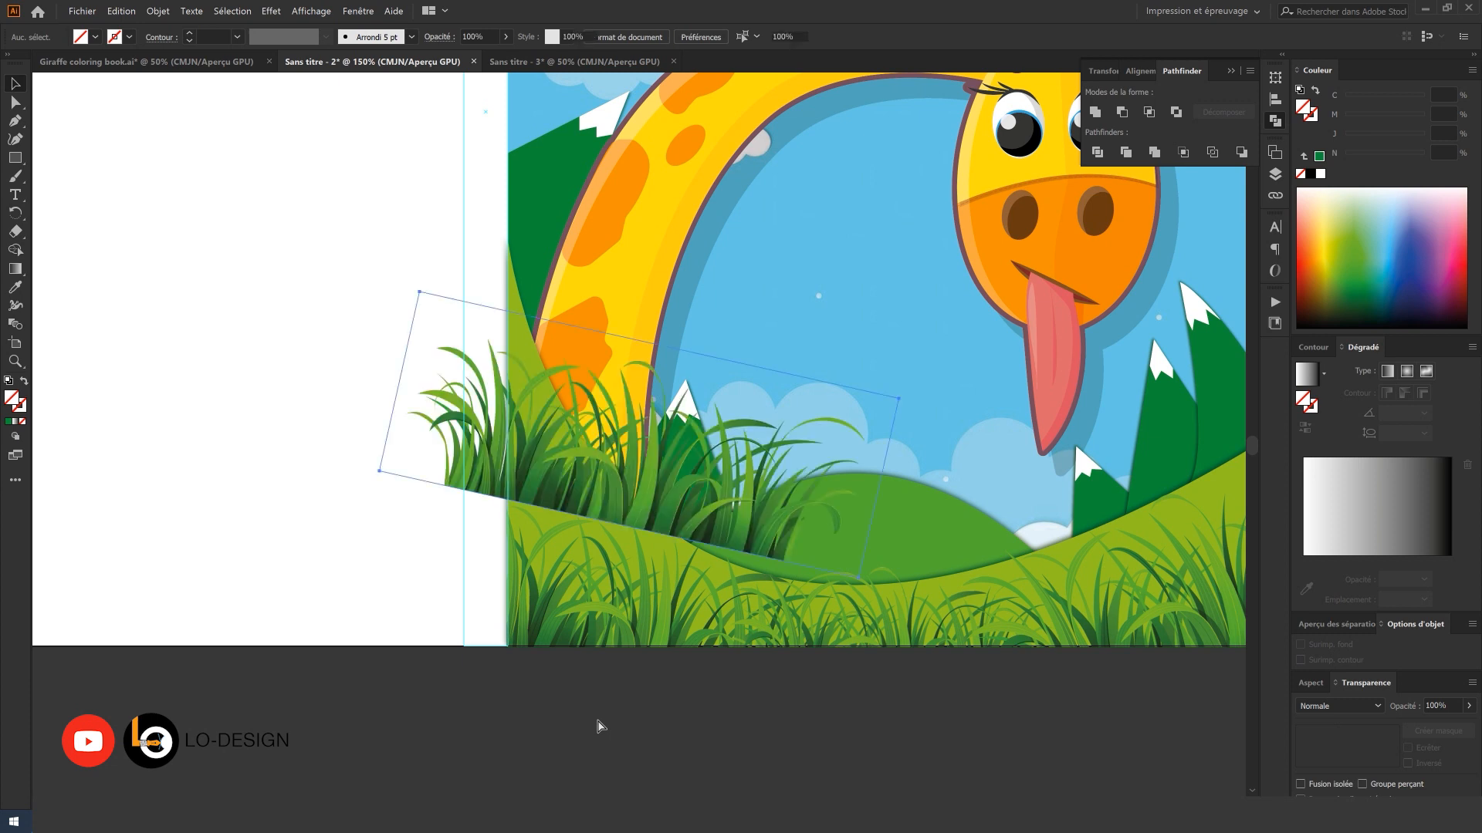
- Position the copied grass at the neck's base and restack it behind the foreground hill but in front of the giraffe
left_click_drag(687, 435, 728, 464)
key("Delete")
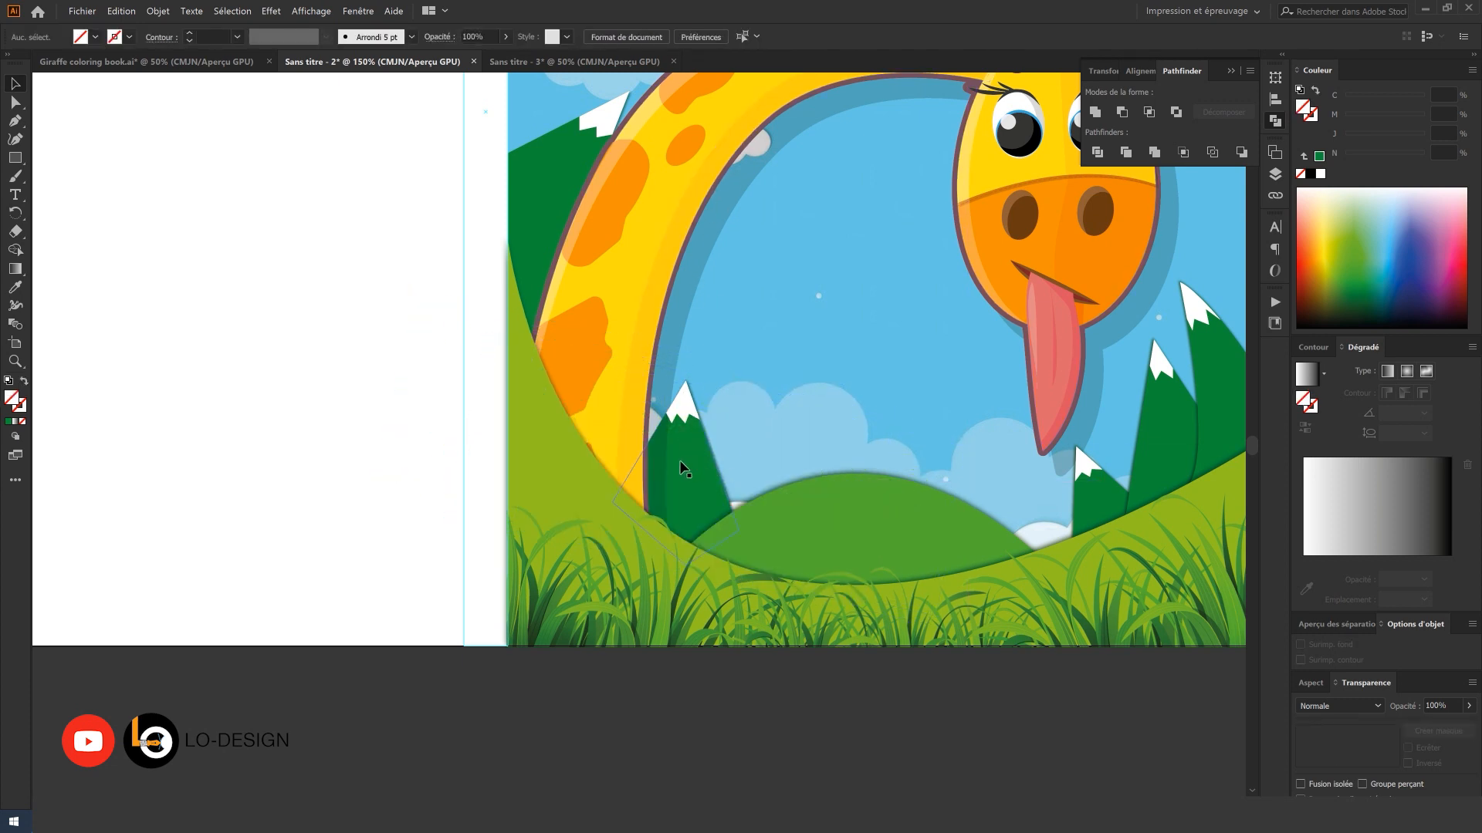
left_click(606, 397)
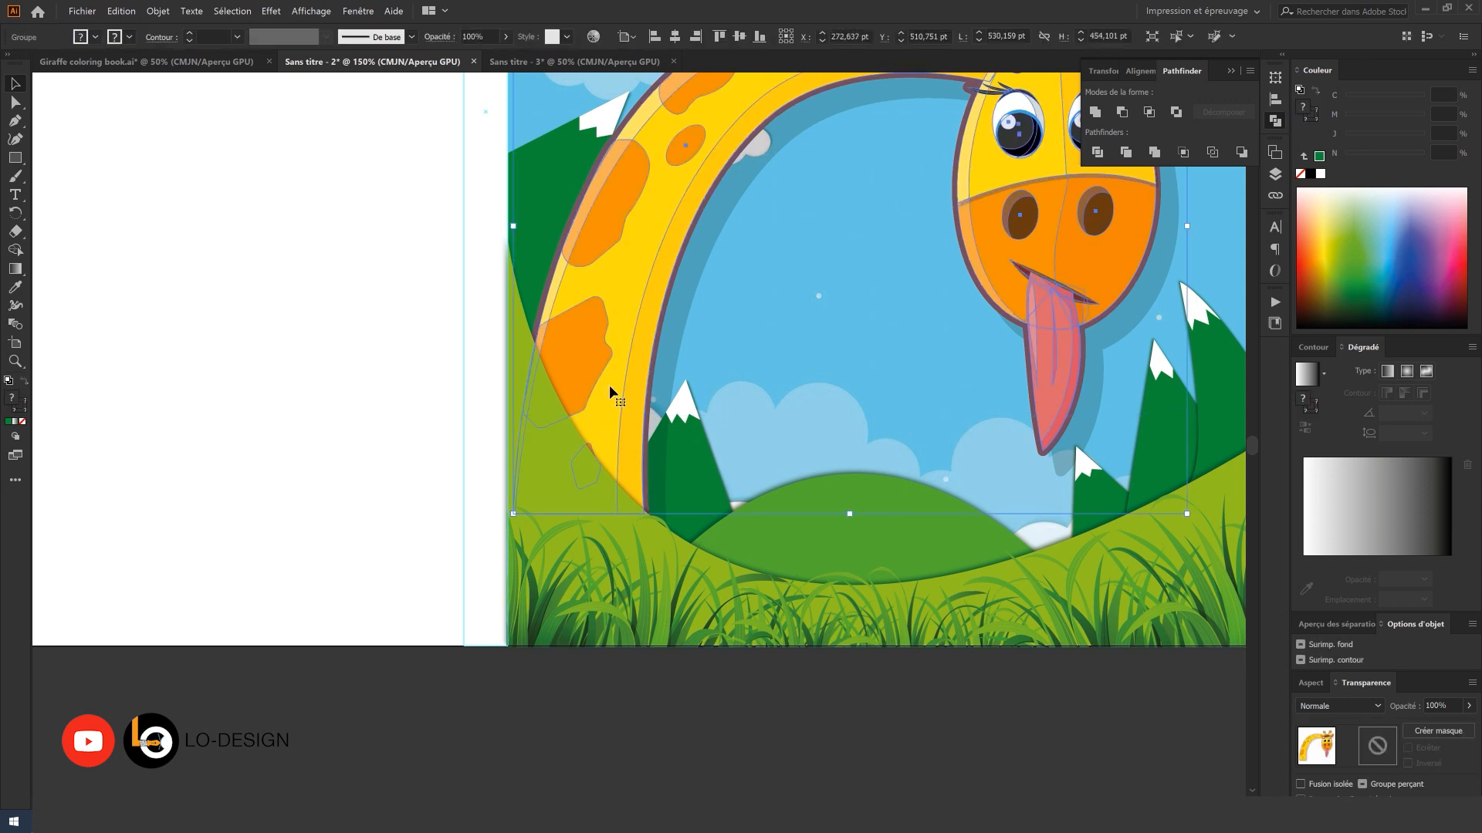
double_click(609, 385)
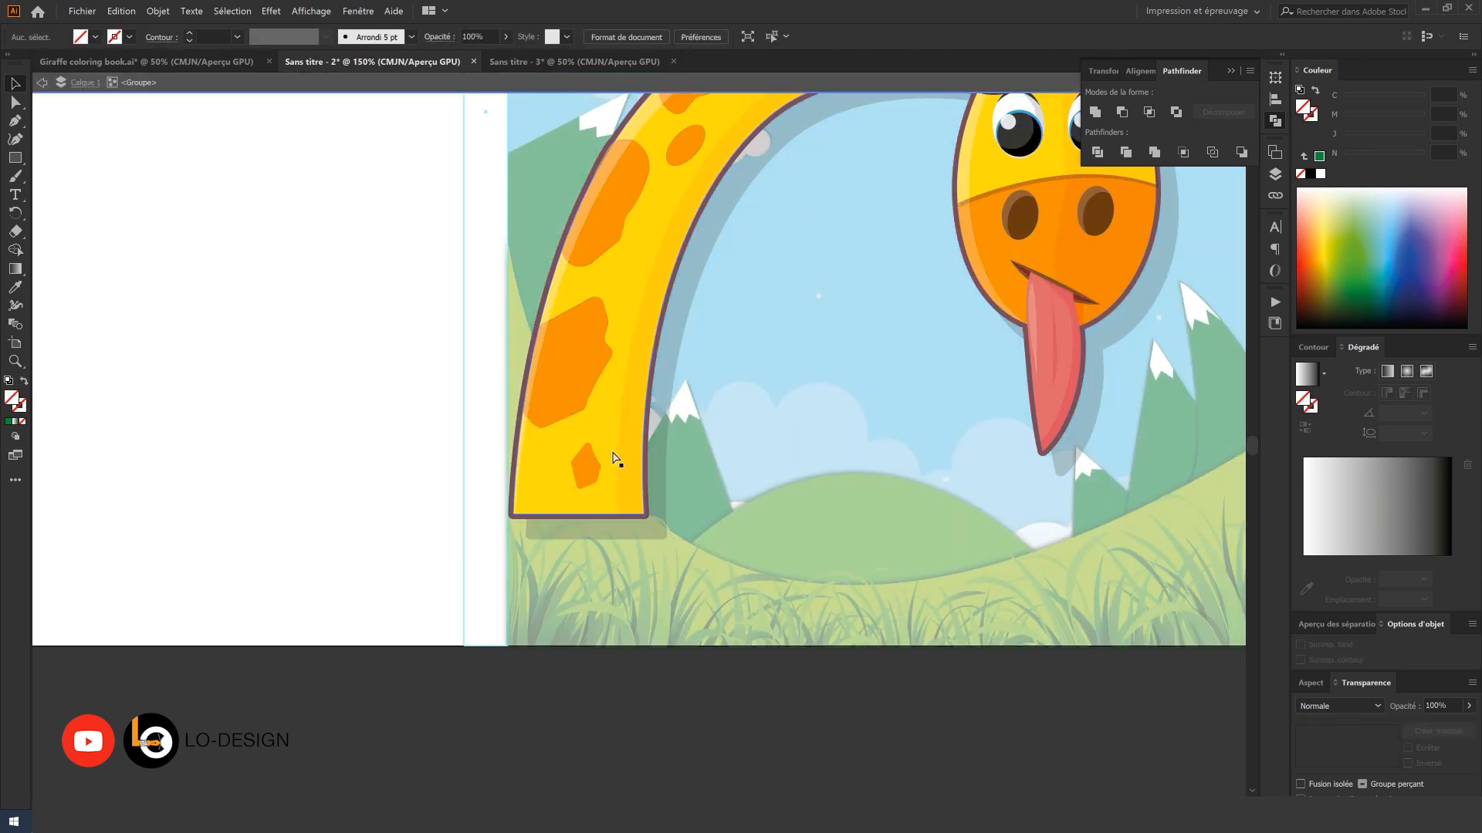
key("ctrl+z")
double_click(599, 697)
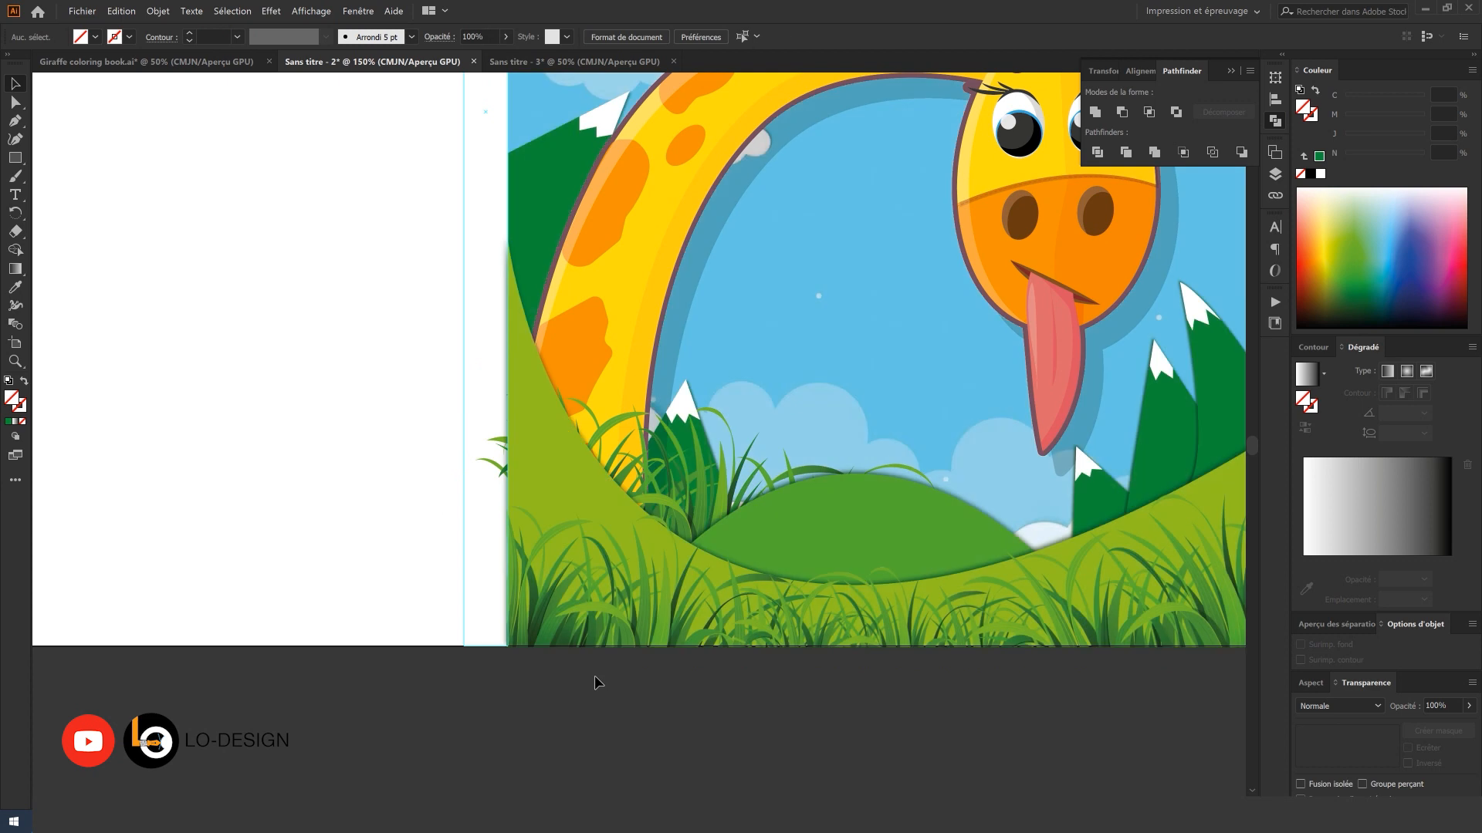
- Shrink the grass behind the hill and fit it around the base of the giraffe's neck
mouse_move(689, 476)
left_mouse_down()
mouse_move(685, 489)
mouse_move(662, 476)
left_mouse_up()
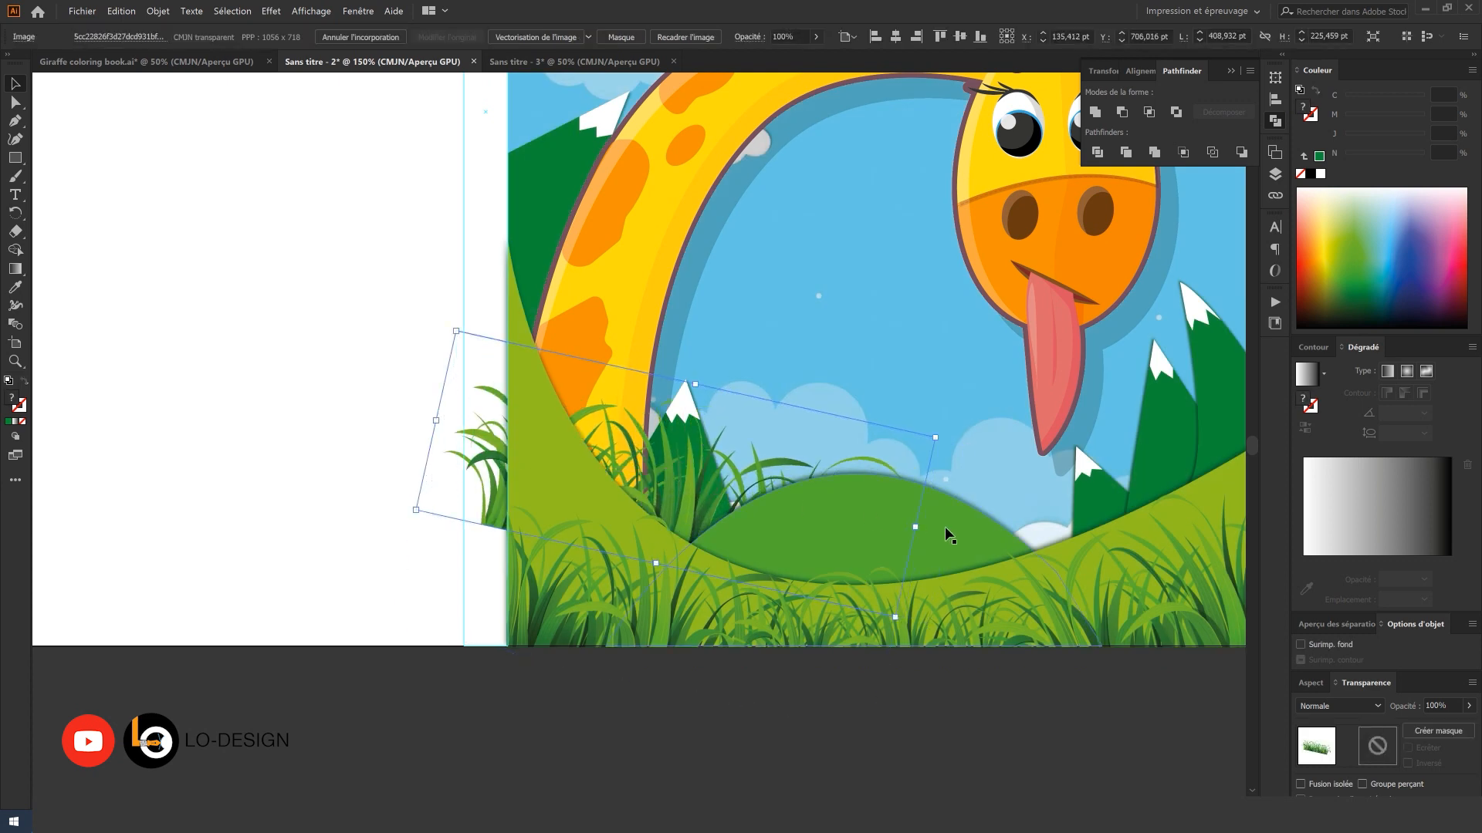
left_click_drag(922, 533, 837, 501)
left_click_drag(720, 477, 711, 483)
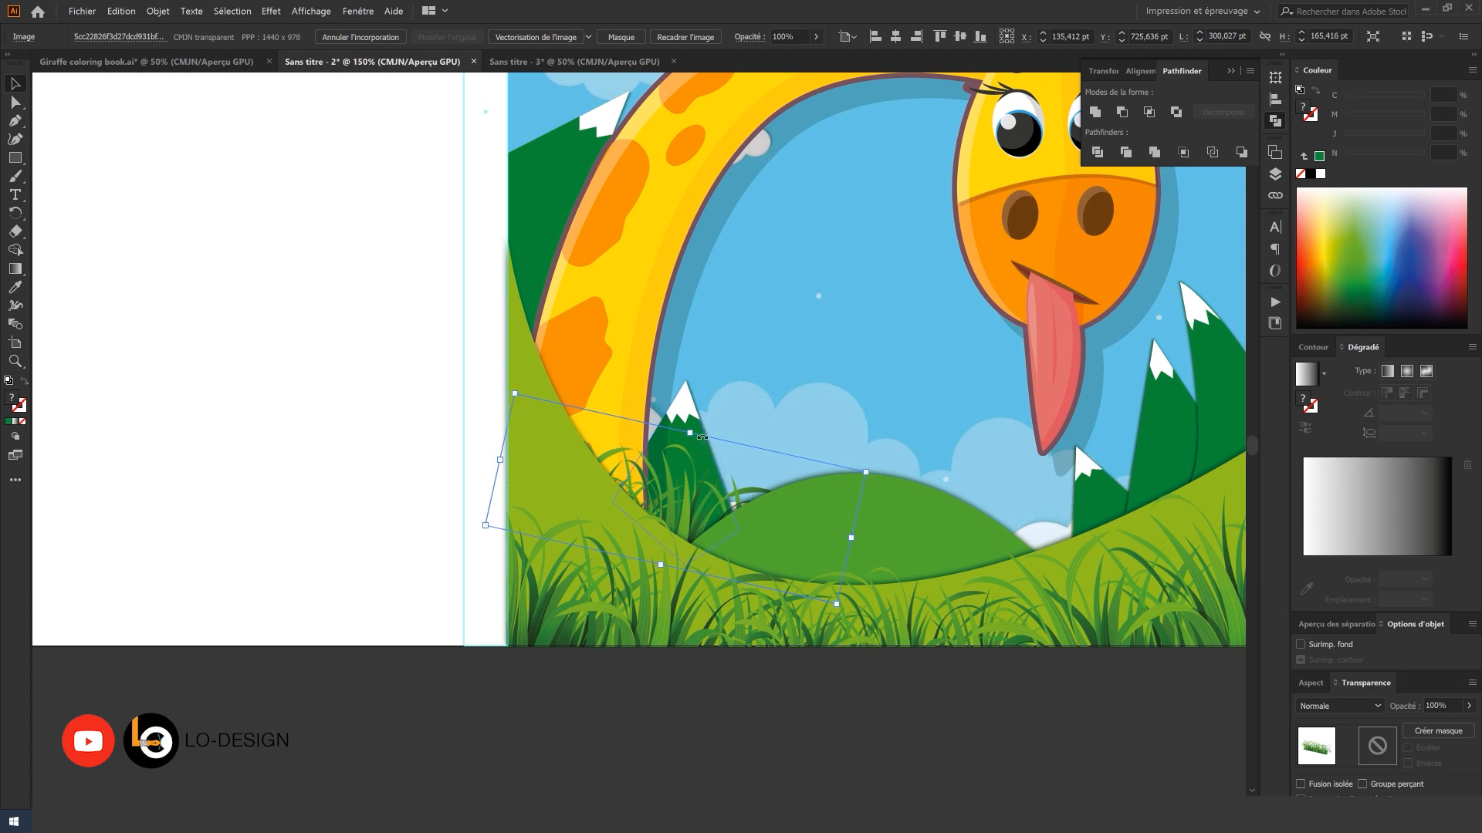
left_click_drag(700, 432, 683, 482)
key("ctrl+minus")
left_click(710, 651)
scroll(702, 695, "up", 2)
key("ctrl+minus")
scroll(705, 671, "up", 1)
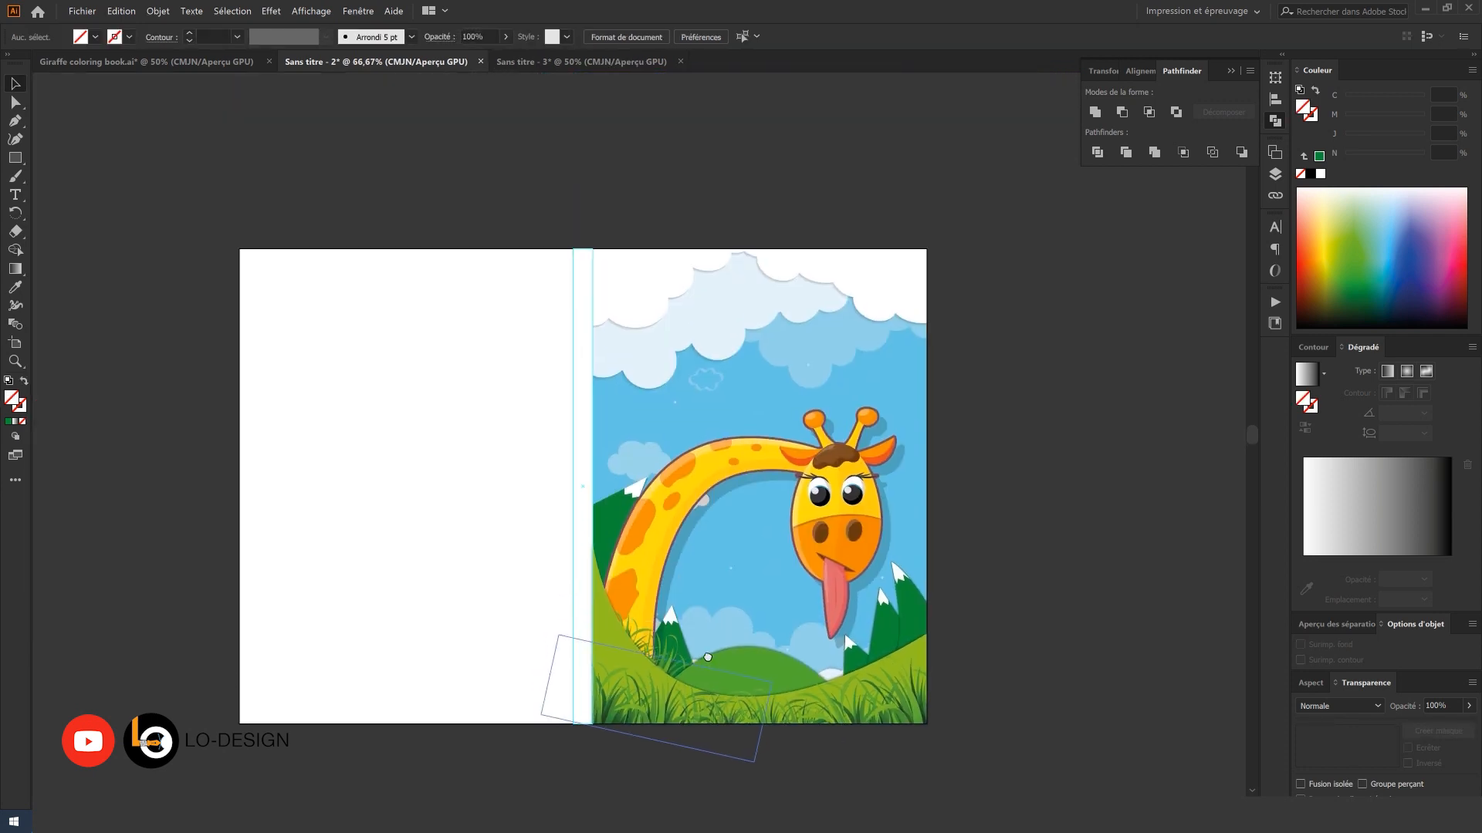
left_click_drag(985, 438, 998, 416)
- Copy the outlined giraffe drawing from the Sans titre - 3 document into the cover document and place it beside the front cover
left_click(540, 62)
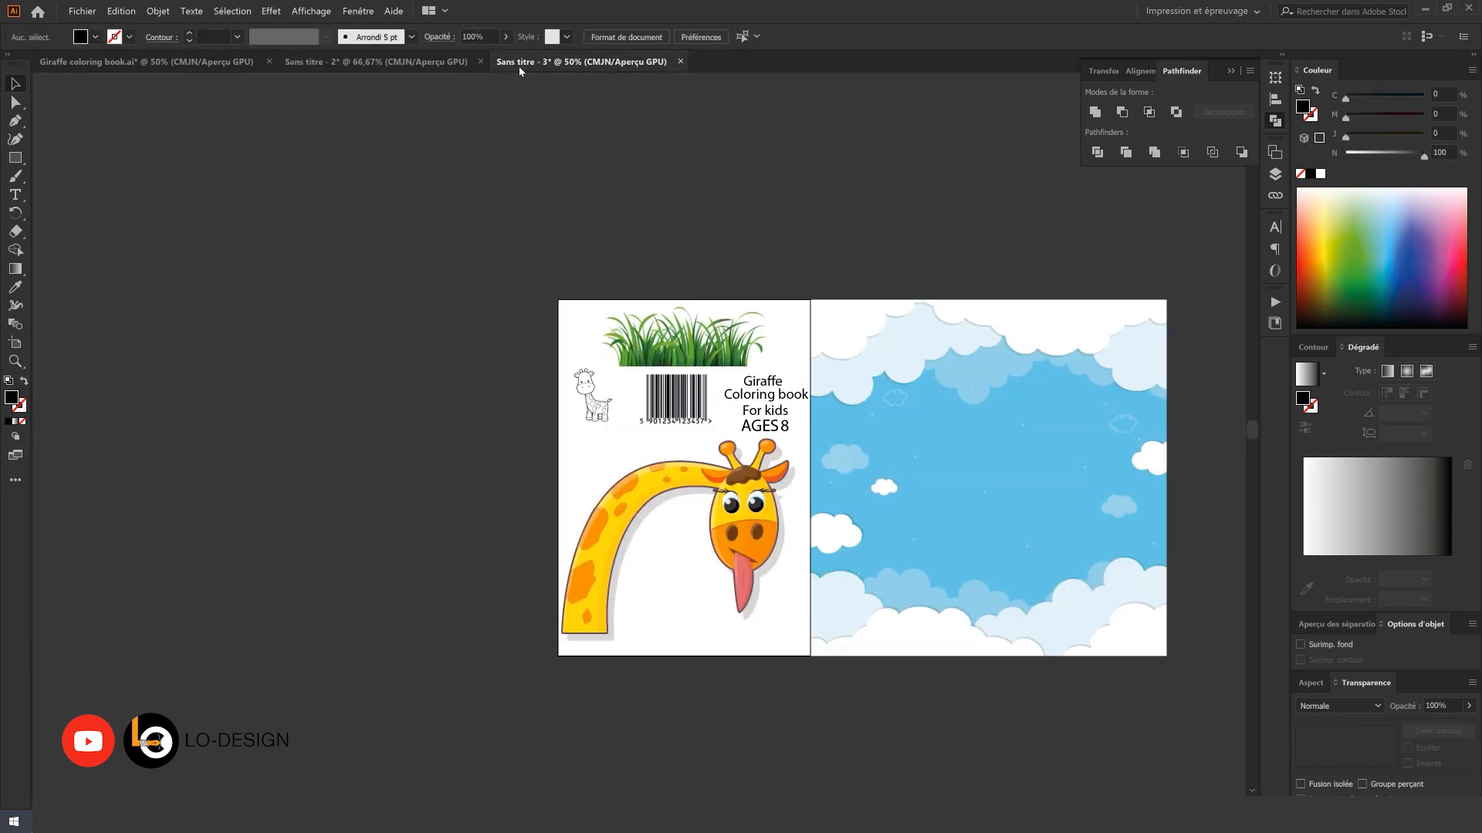
left_click(589, 405)
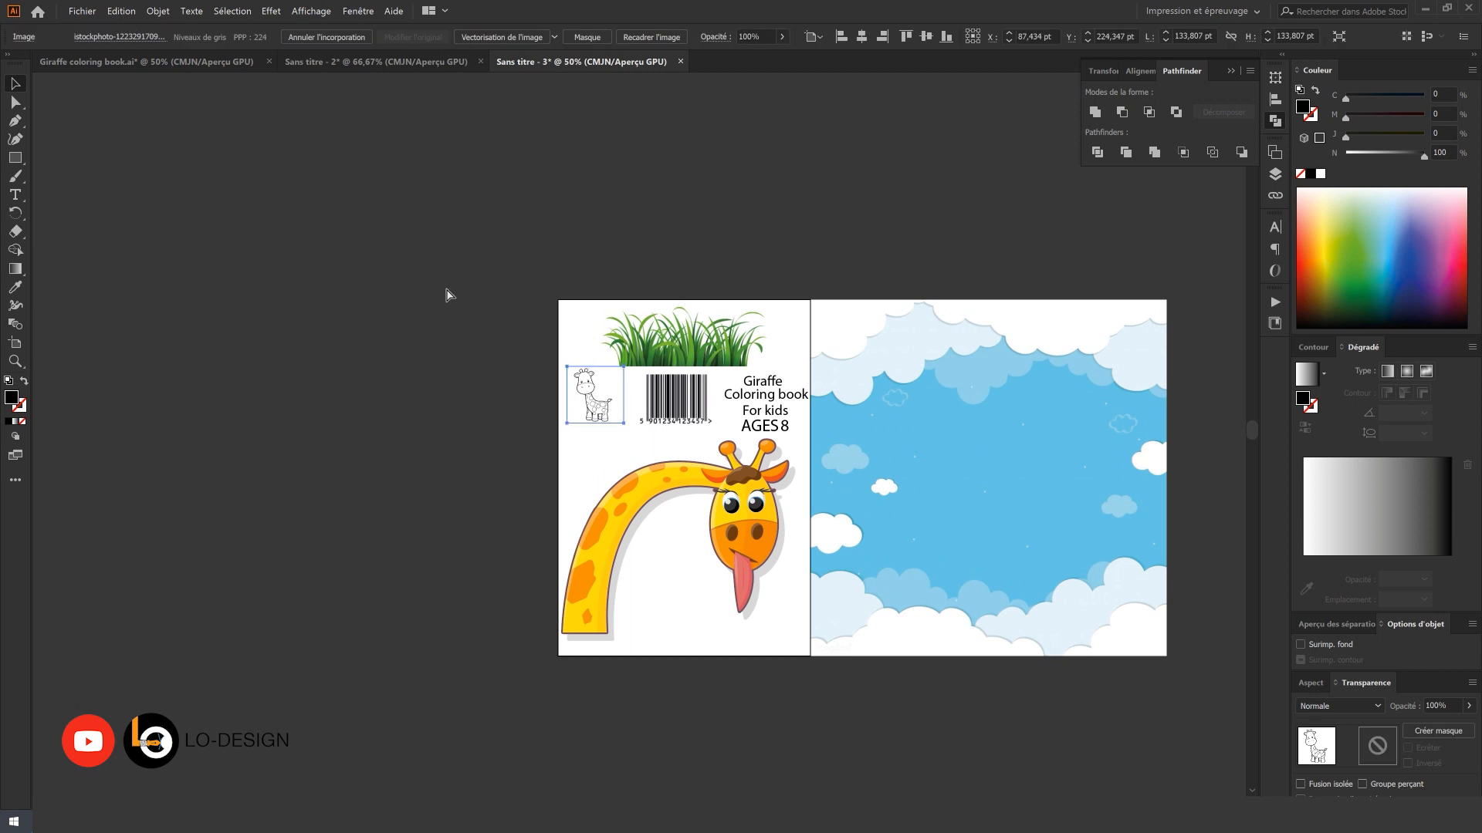
left_click(389, 259)
left_click(382, 63)
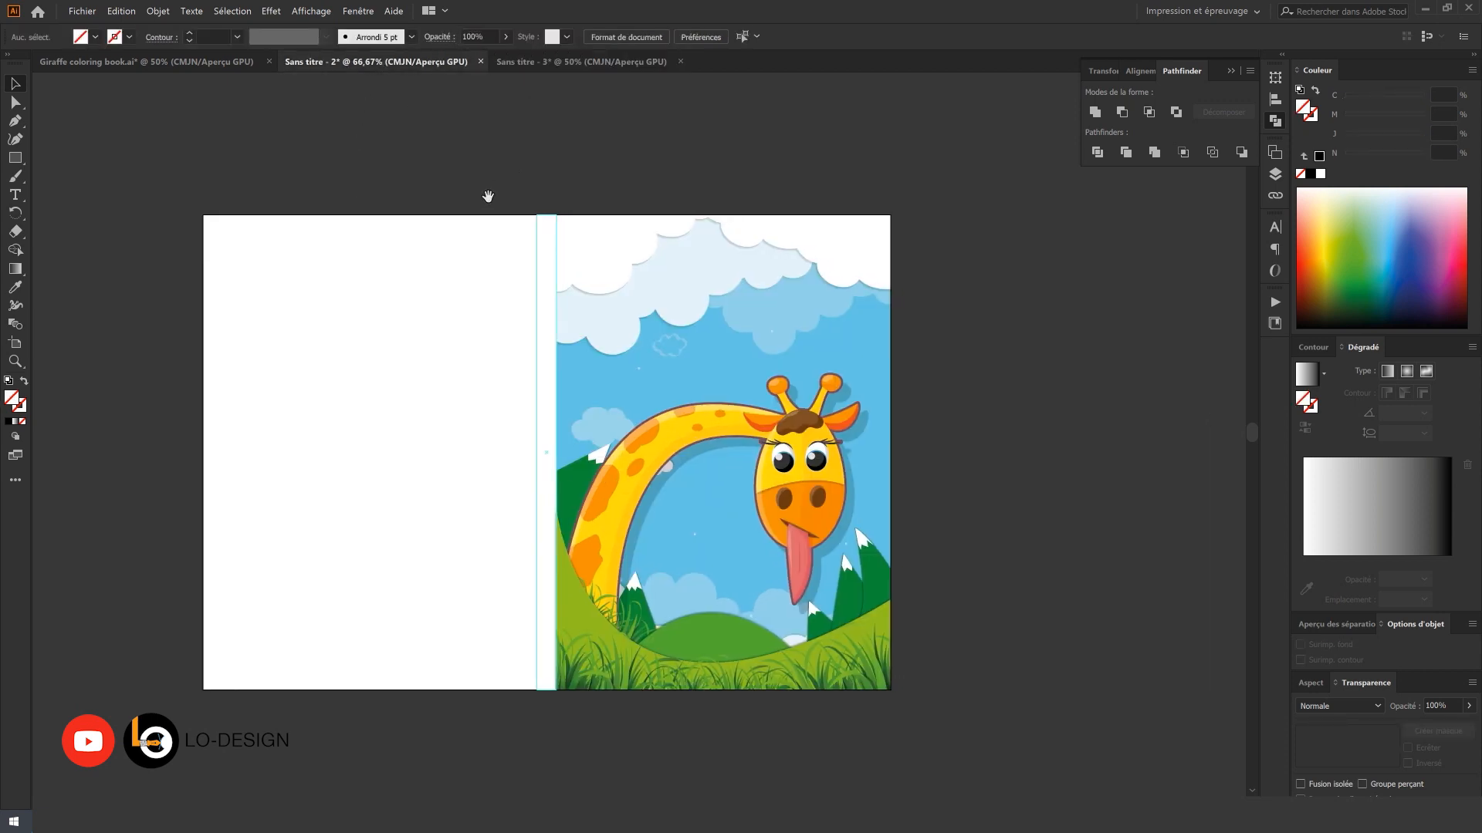
key("ctrl+v")
left_click_drag(648, 440, 921, 415)
scroll(995, 381, "up", 2)
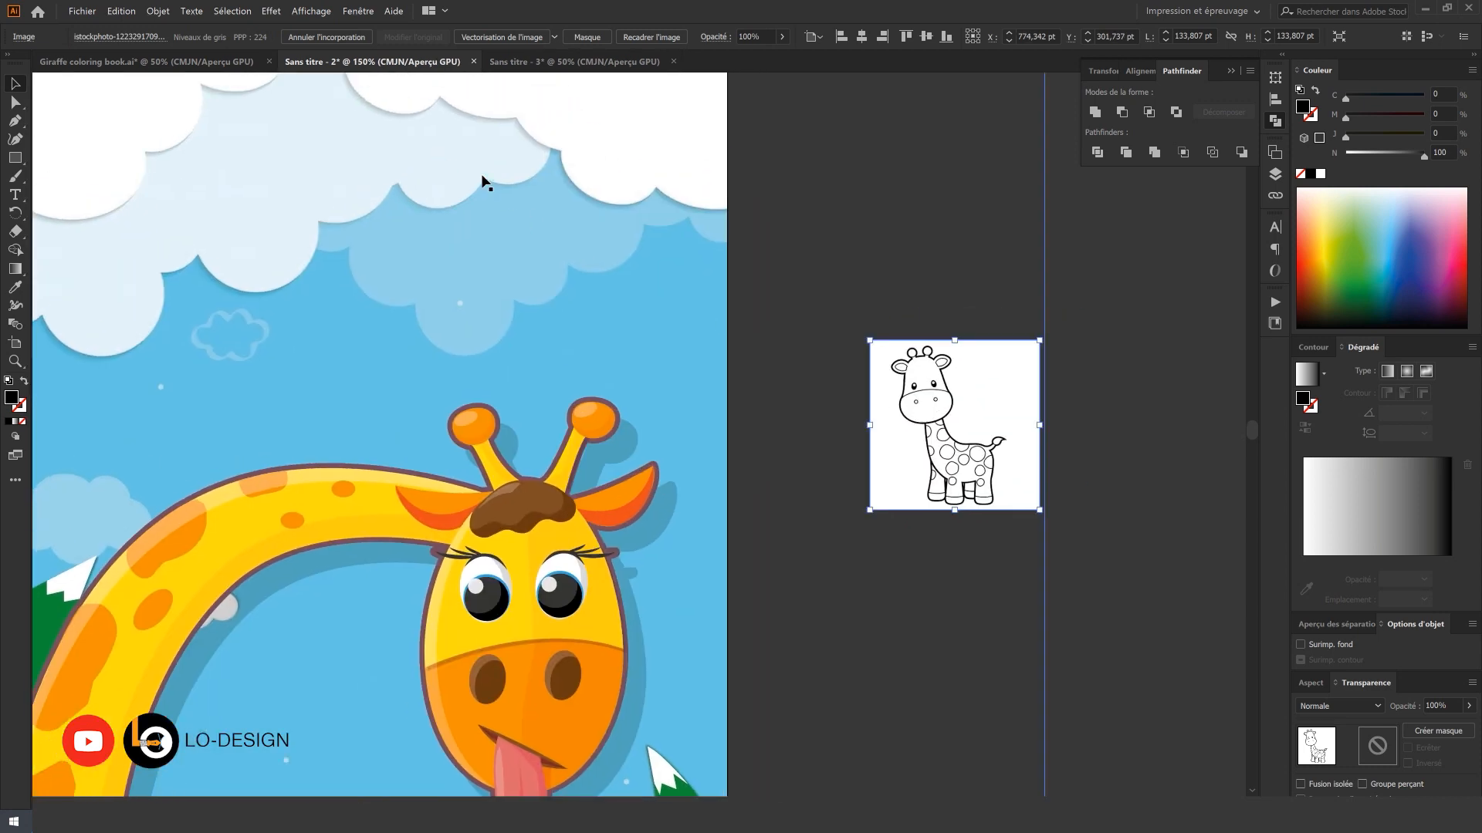
- Image Trace the outlined giraffe in black and white with a threshold of 162 and expand the result
left_click(502, 38)
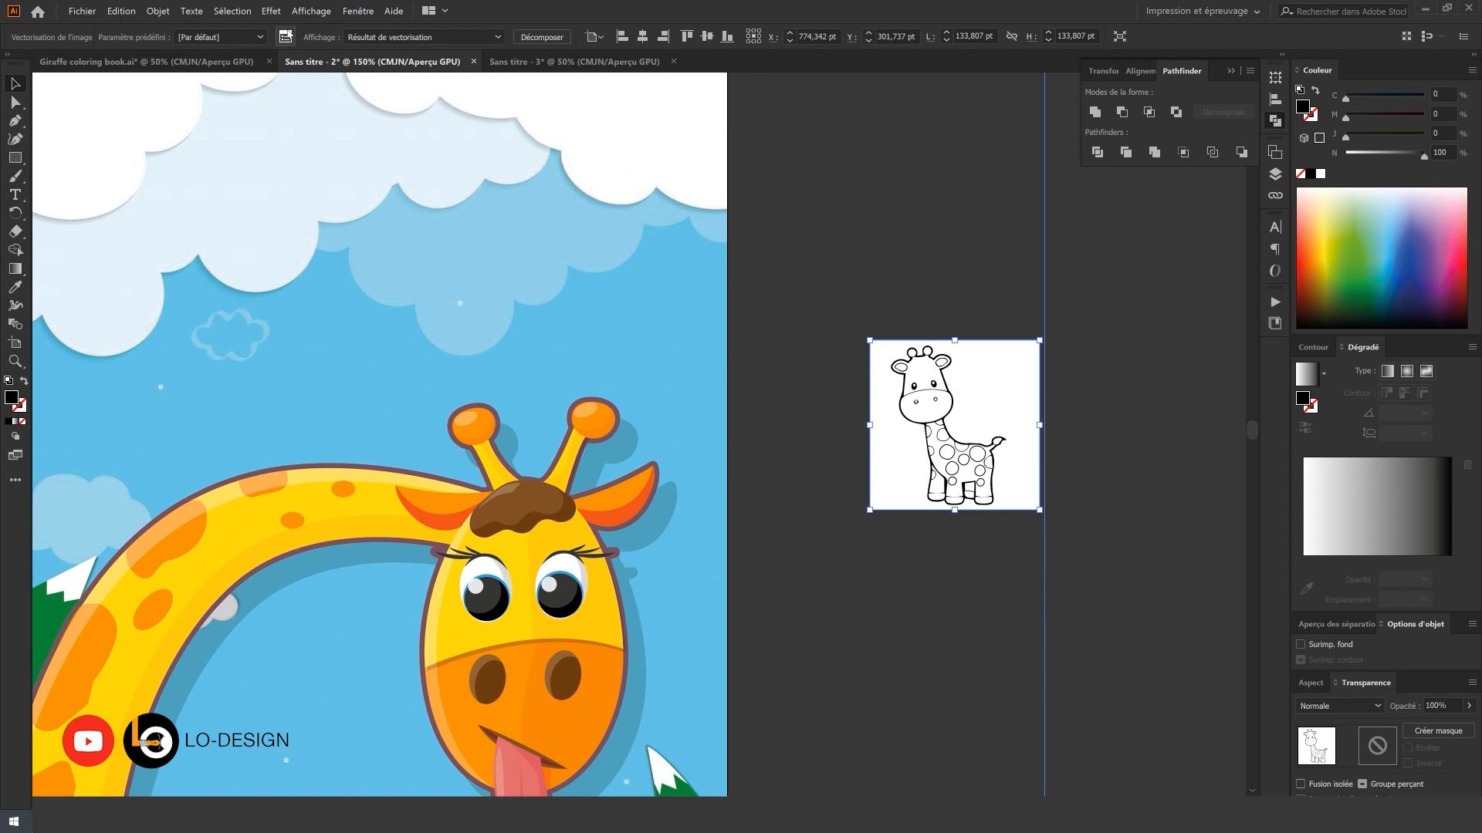
left_click(285, 36)
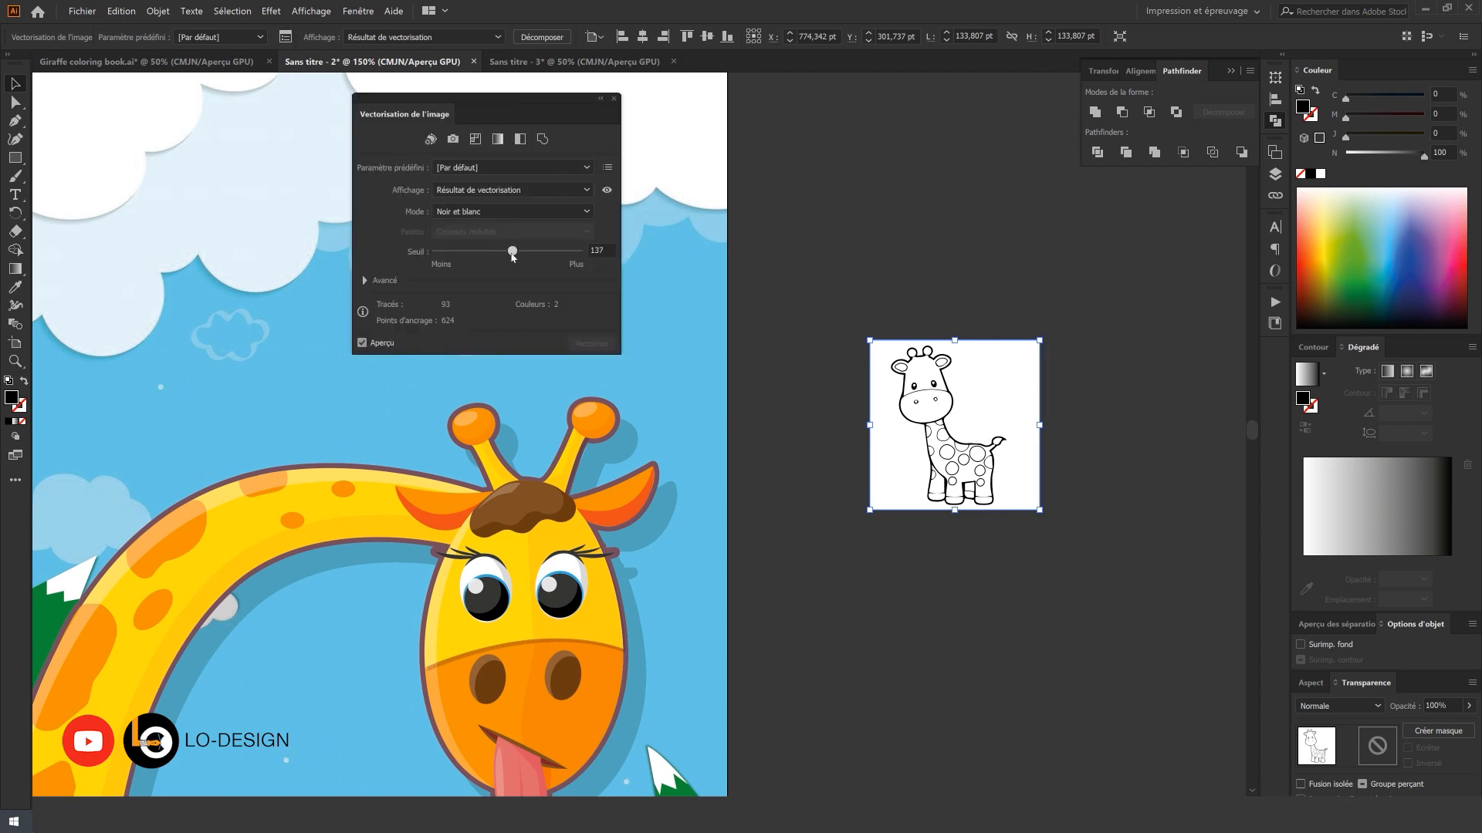
left_click_drag(531, 254, 531, 254)
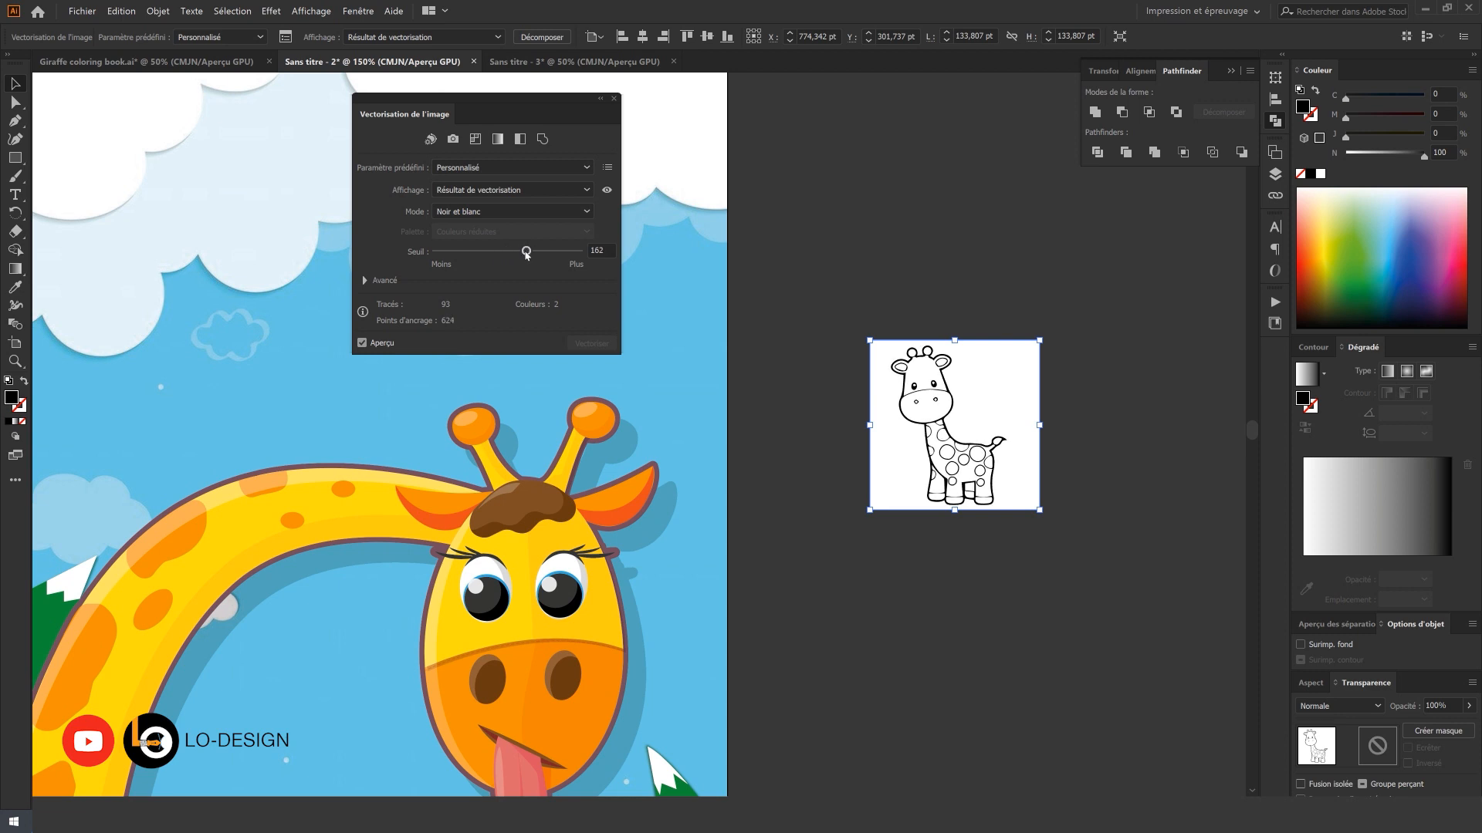
left_click(541, 37)
- Delete the white background shape around the traced giraffe and close the tracing settings
left_click(873, 198)
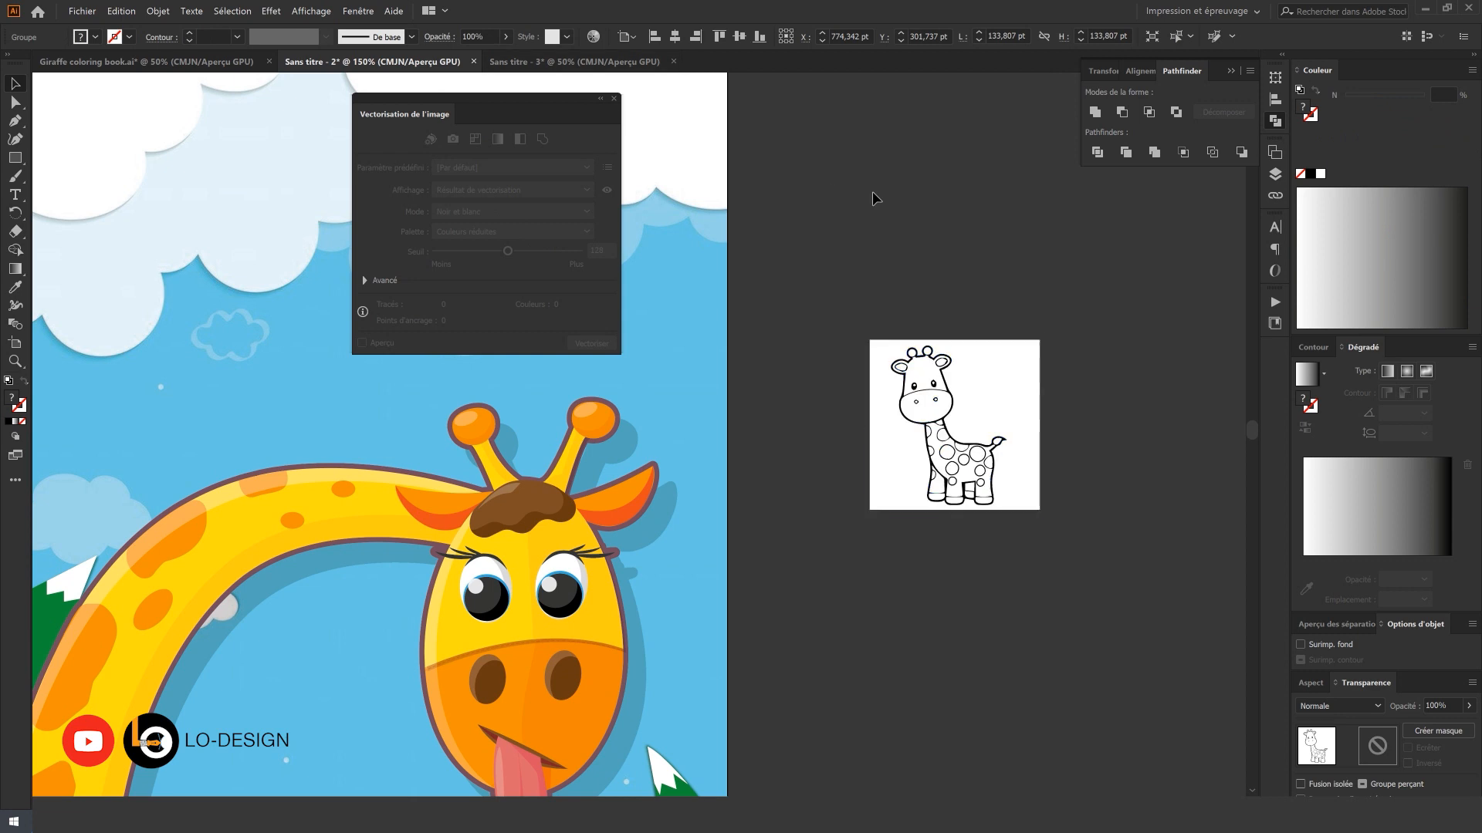
left_click(1003, 376)
key("Delete")
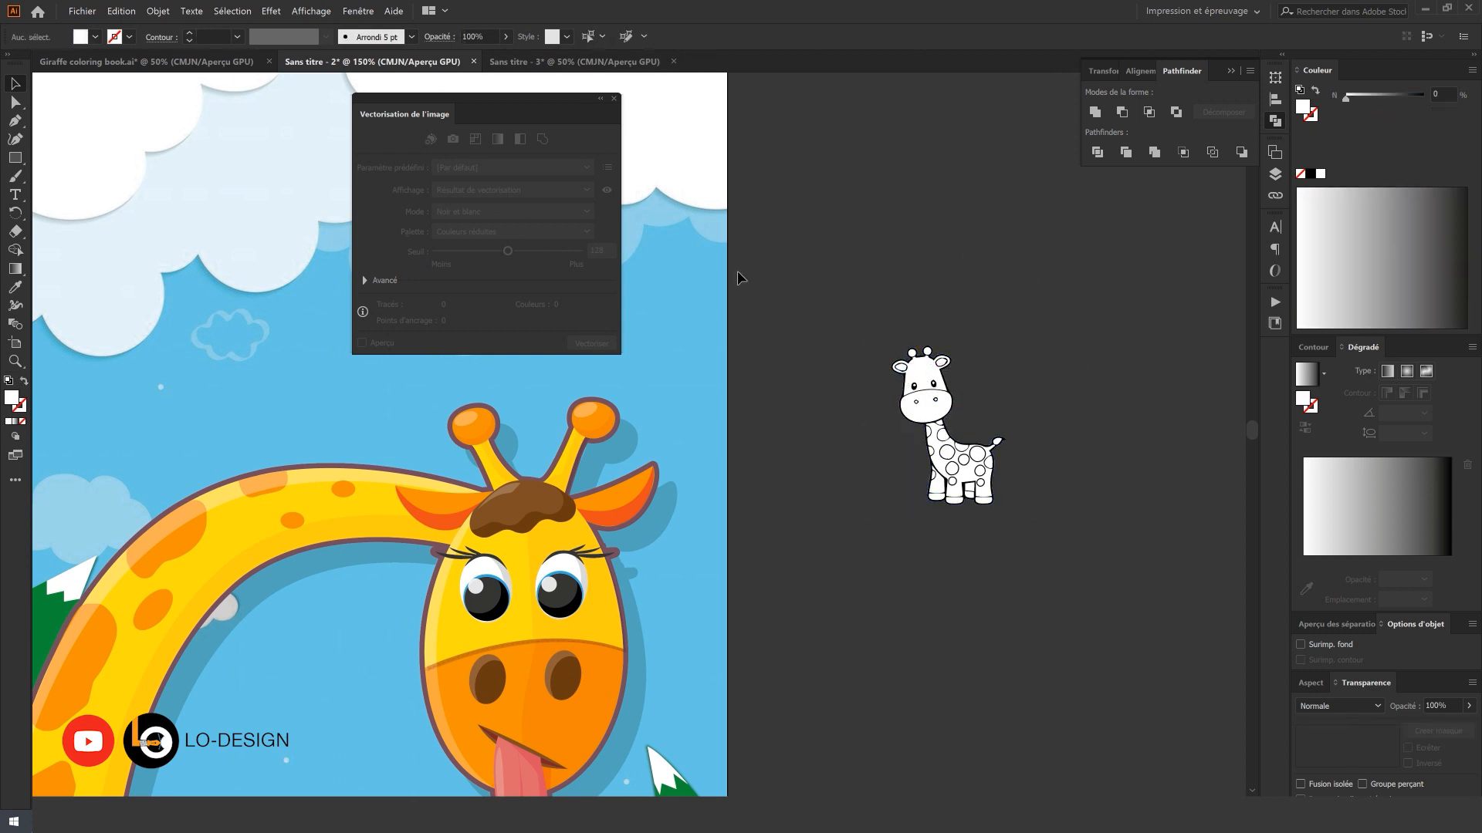
left_click(615, 99)
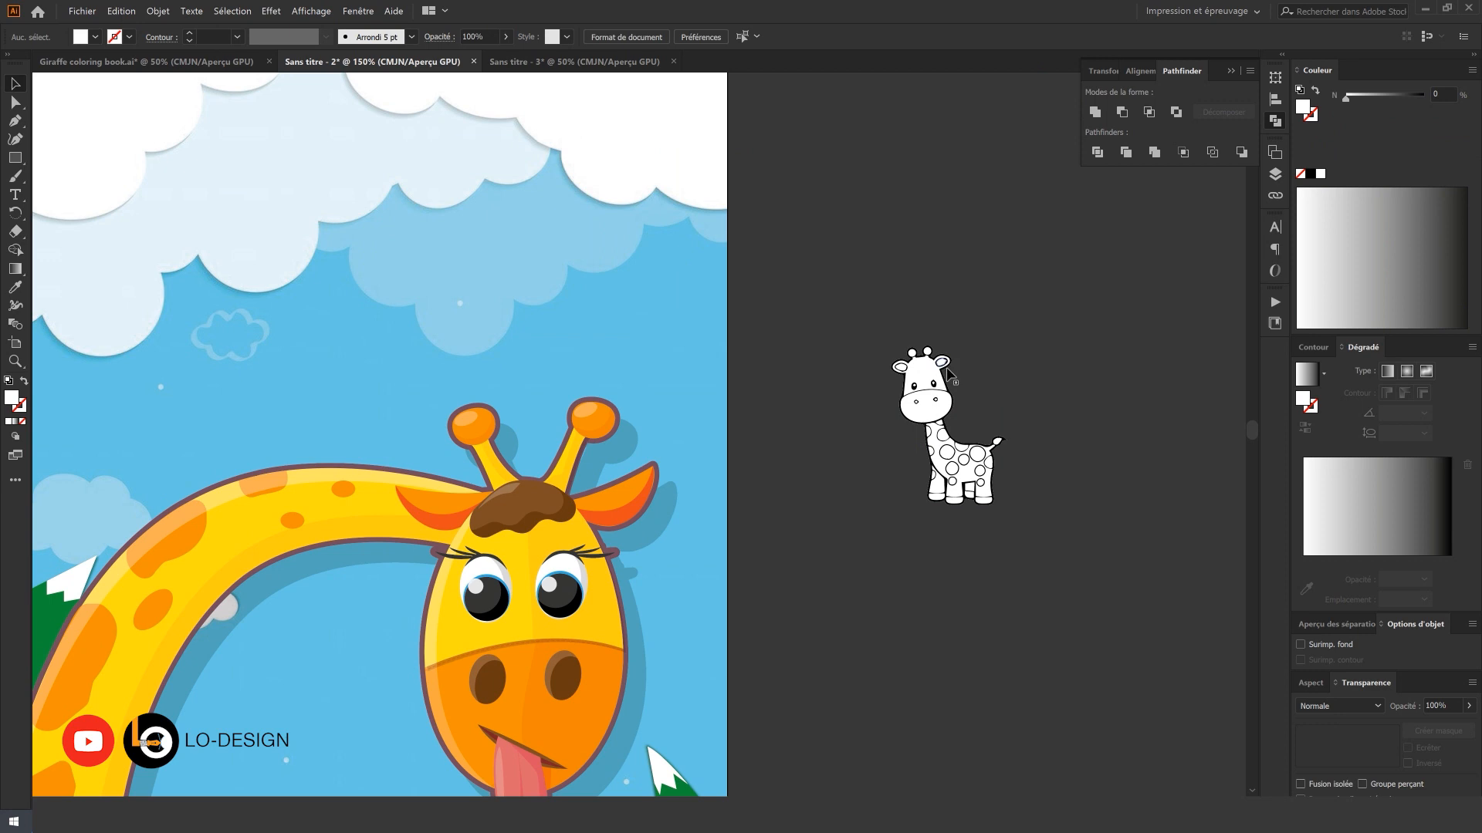
- Delete both traced eyes, including their white highlights, from the outlined giraffe's face
scroll(978, 385, "up", 4)
scroll(953, 332, "up", 4)
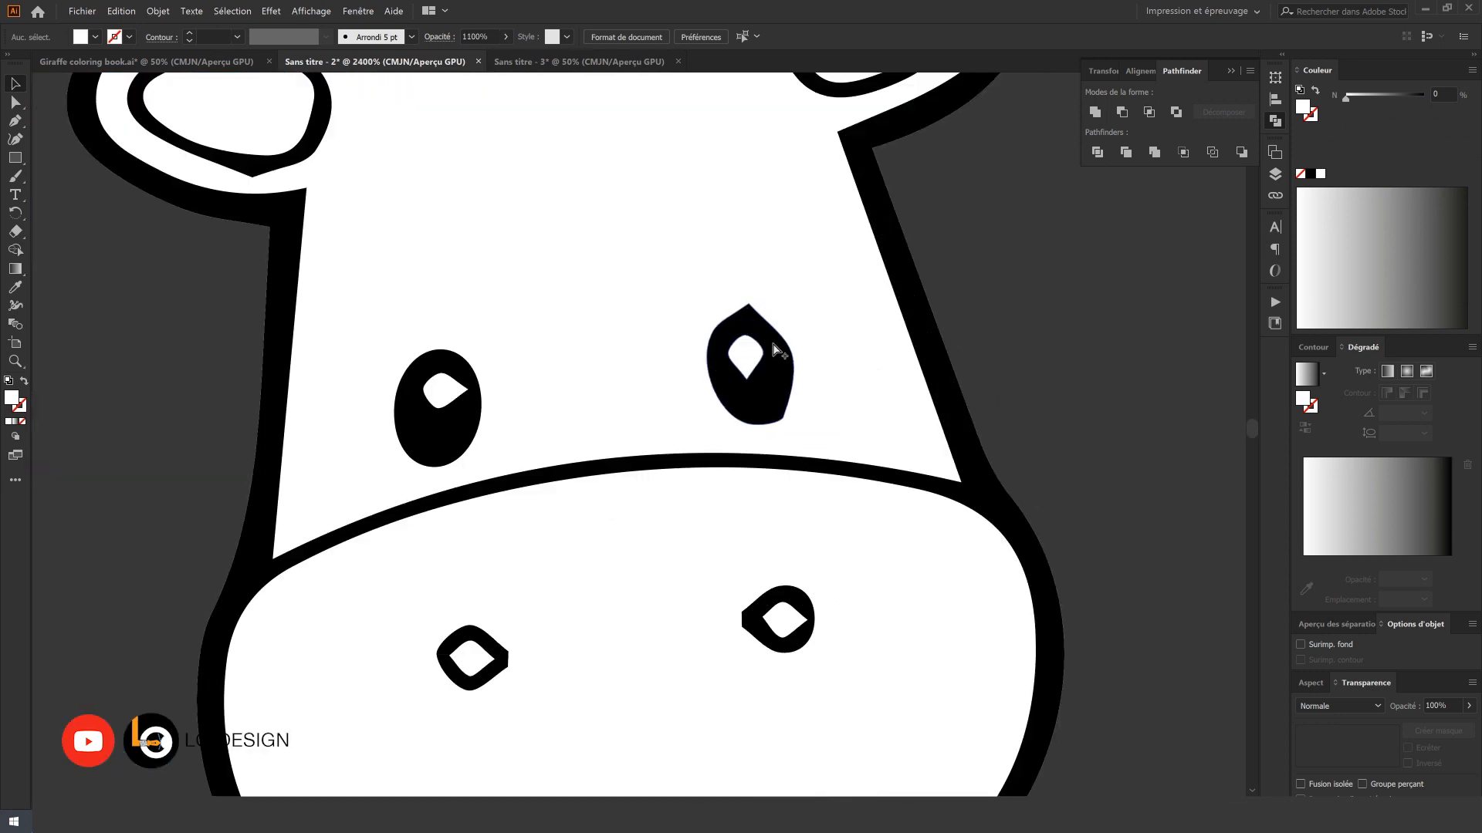
left_click(775, 349)
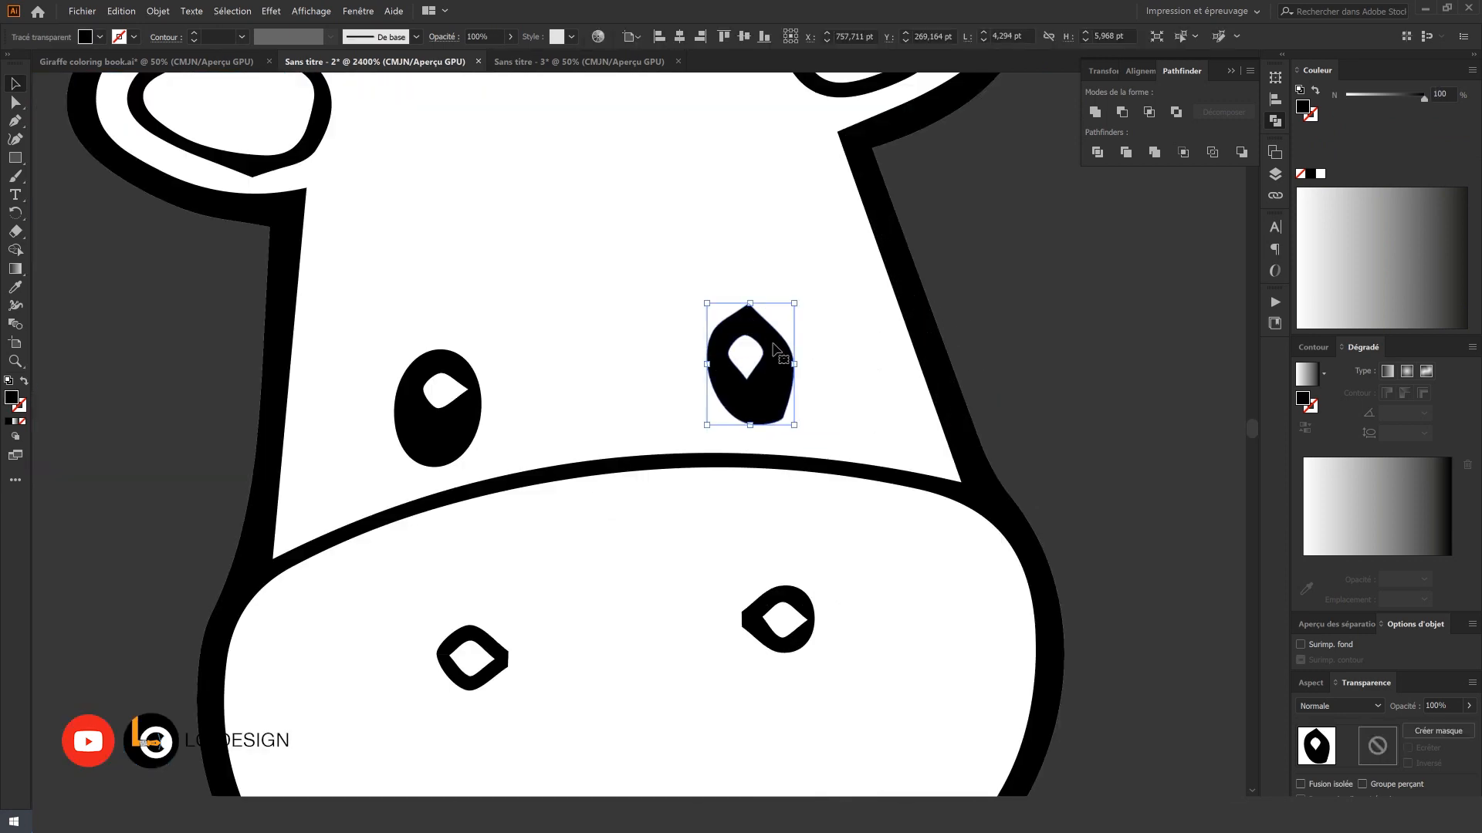
key("Delete")
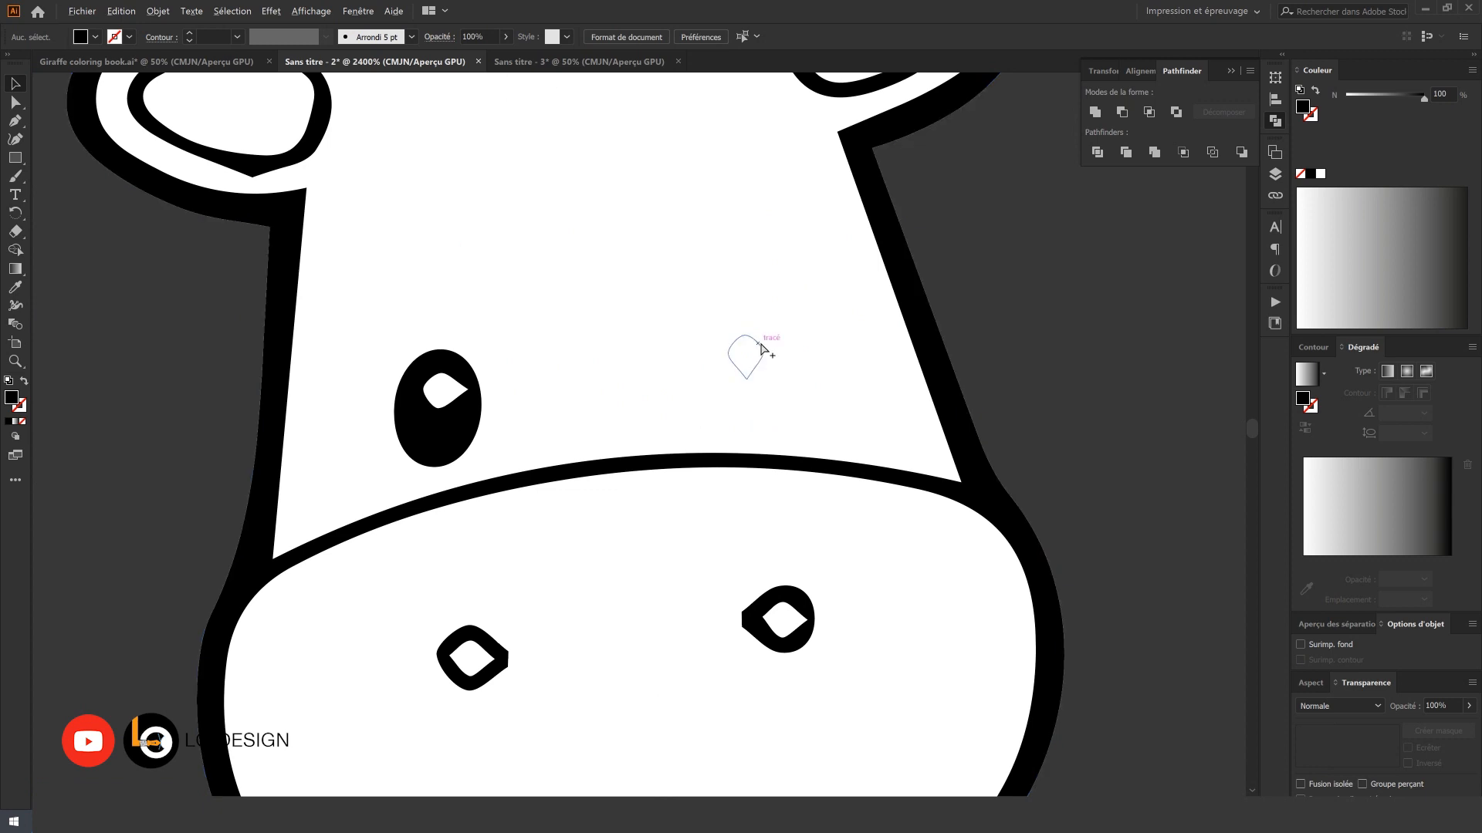
left_click(756, 345)
key("Delete")
left_click(441, 421)
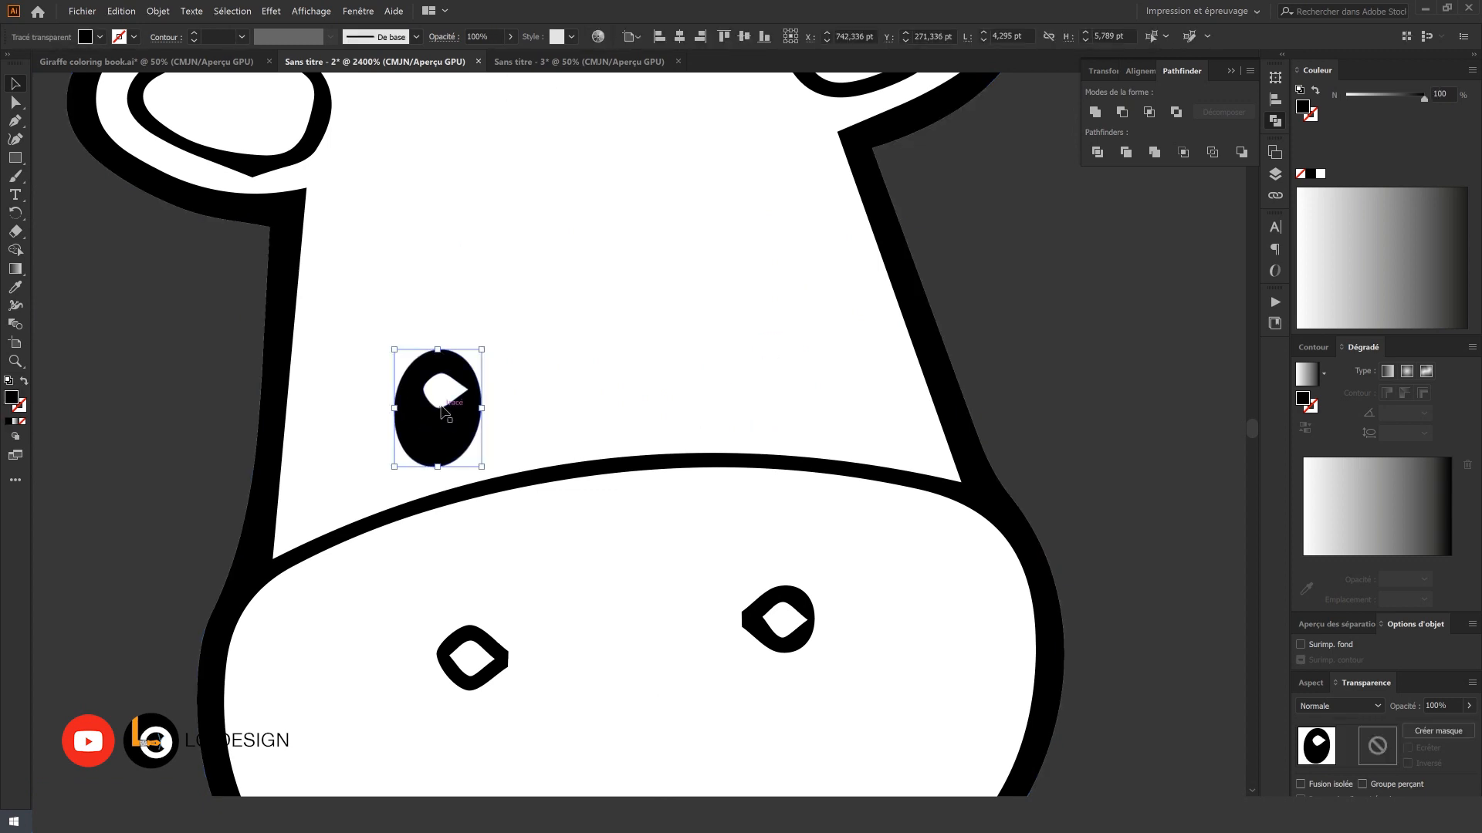
key("Delete")
left_click(446, 392)
key("Delete")
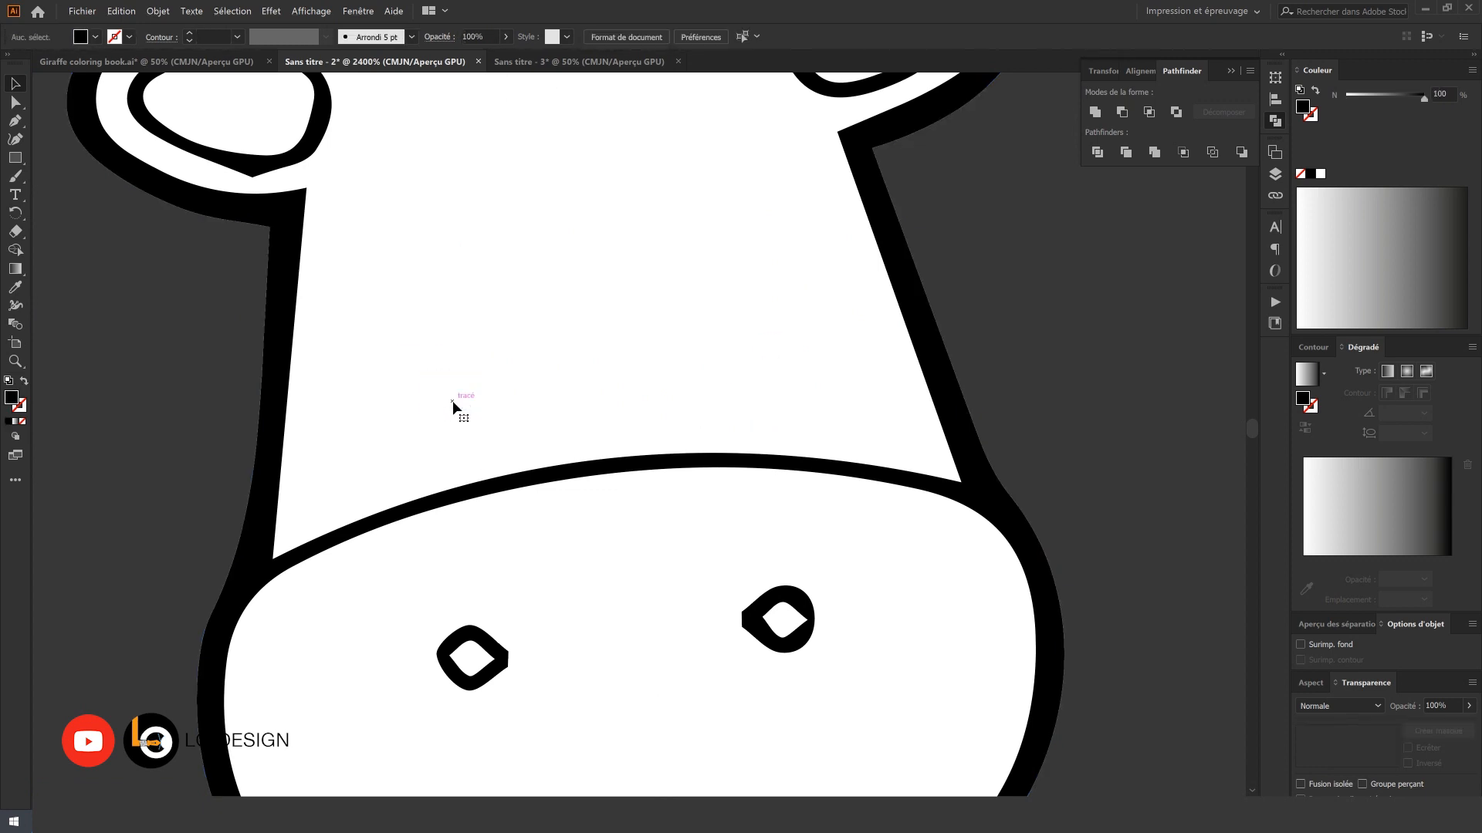
- Delete both misshapen nostrils, with their white centres, from the outlined giraffe's muzzle
left_click(503, 663)
key("Delete")
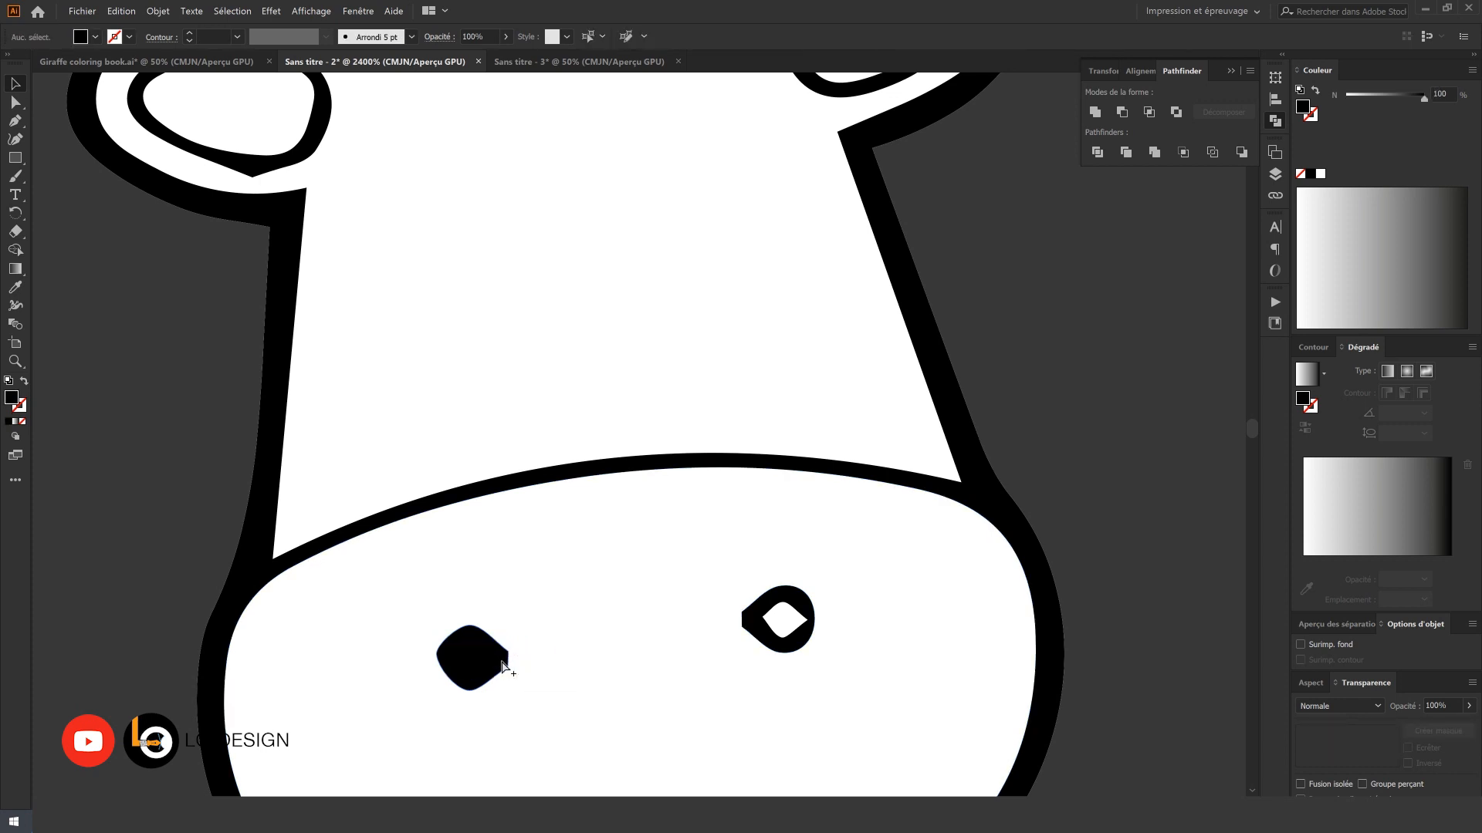
left_click(502, 667)
key("Delete")
left_click(765, 620)
left_click(754, 620, "shift")
key("Delete")
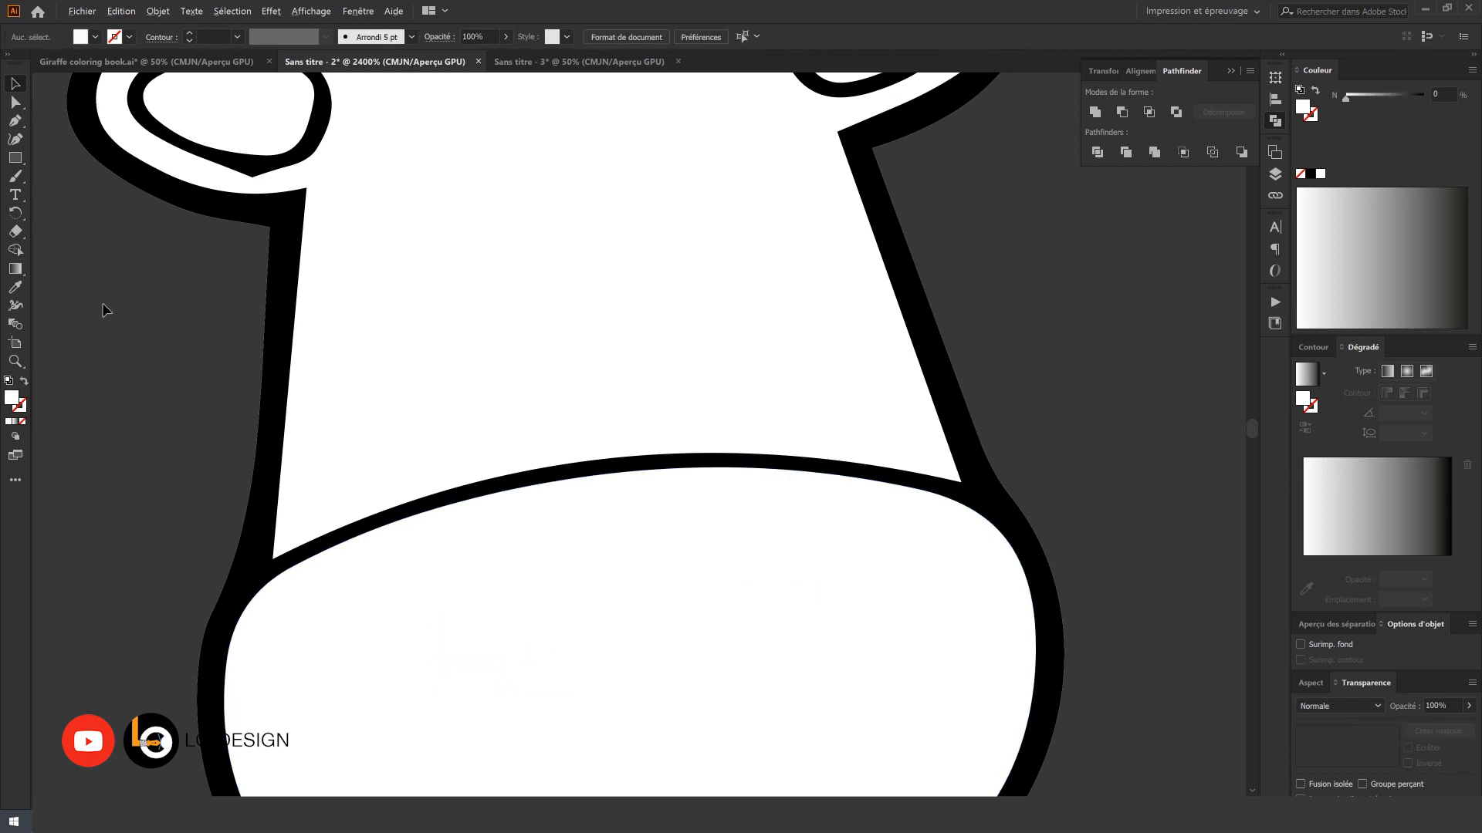
- Draw a circle with the Ellipse tool as the giraffe's right-hand nostril and fill it with black
right_click(15, 158)
left_click(55, 177)
left_click_drag(744, 577, 837, 691)
key("v")
left_click_drag(806, 647, 787, 645)
left_click(81, 38)
left_click(42, 64)
left_click(154, 325)
- Duplicate the nostril circle in place, shrink the copy to about 3.585 pt across, and fill it with white
left_click(790, 605)
key("ctrl+c")
key("ctrl+f")
left_click_drag(832, 577, 815, 593)
left_click(93, 37)
left_click(32, 62)
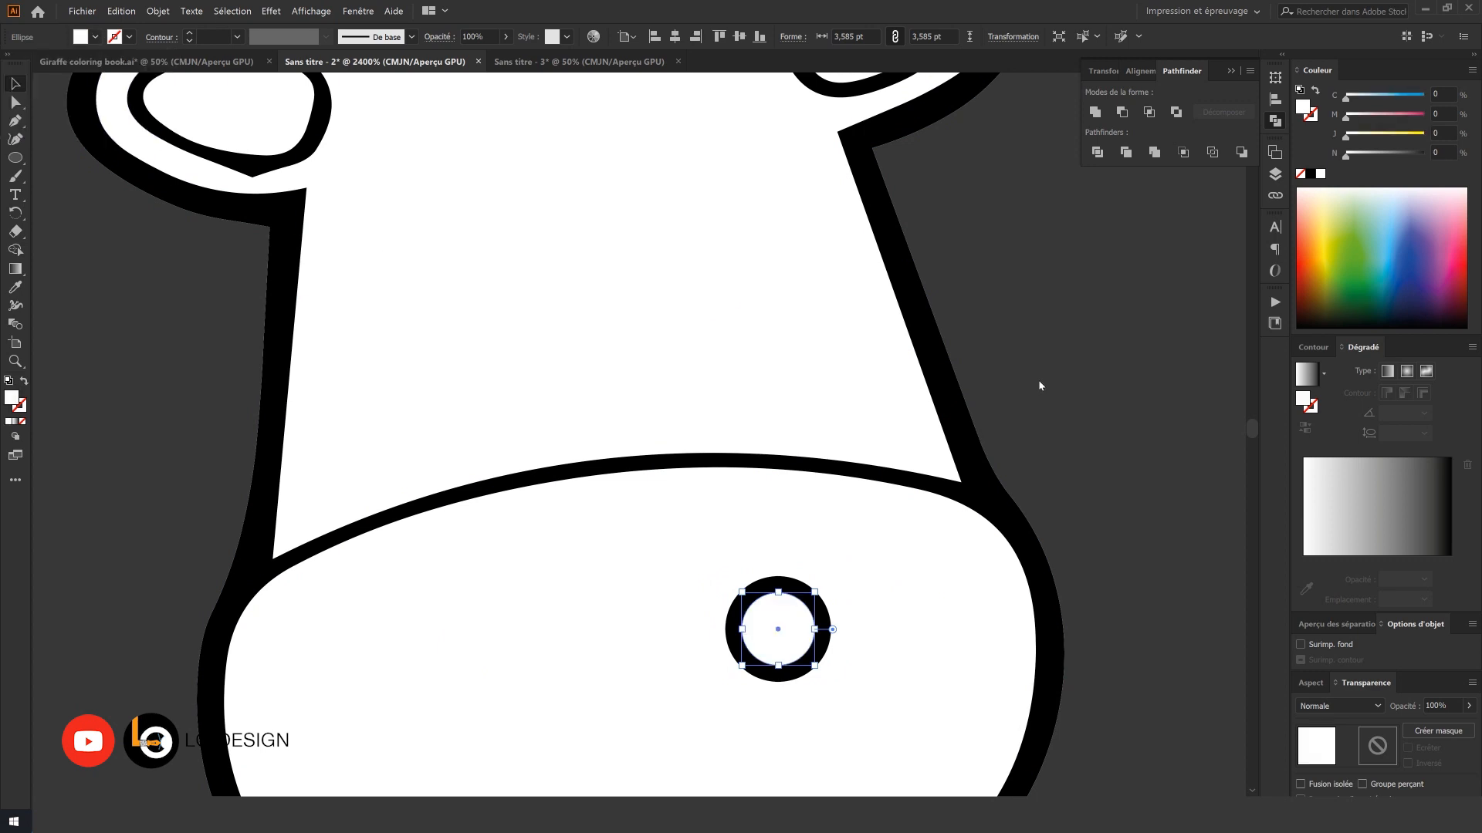
- Group the two nostril circles and place a duplicate of the group as the left-hand nostril
left_click(824, 620, "shift")
key("ctrl+g")
scroll(822, 618, "up", 1)
left_click_drag(817, 563, 1032, 540)
left_click_drag(948, 561, 576, 563)
left_click_drag(585, 540, 585, 567)
scroll(609, 583, "down", 1)
scroll(991, 400, "up", 4)
left_click(990, 399)
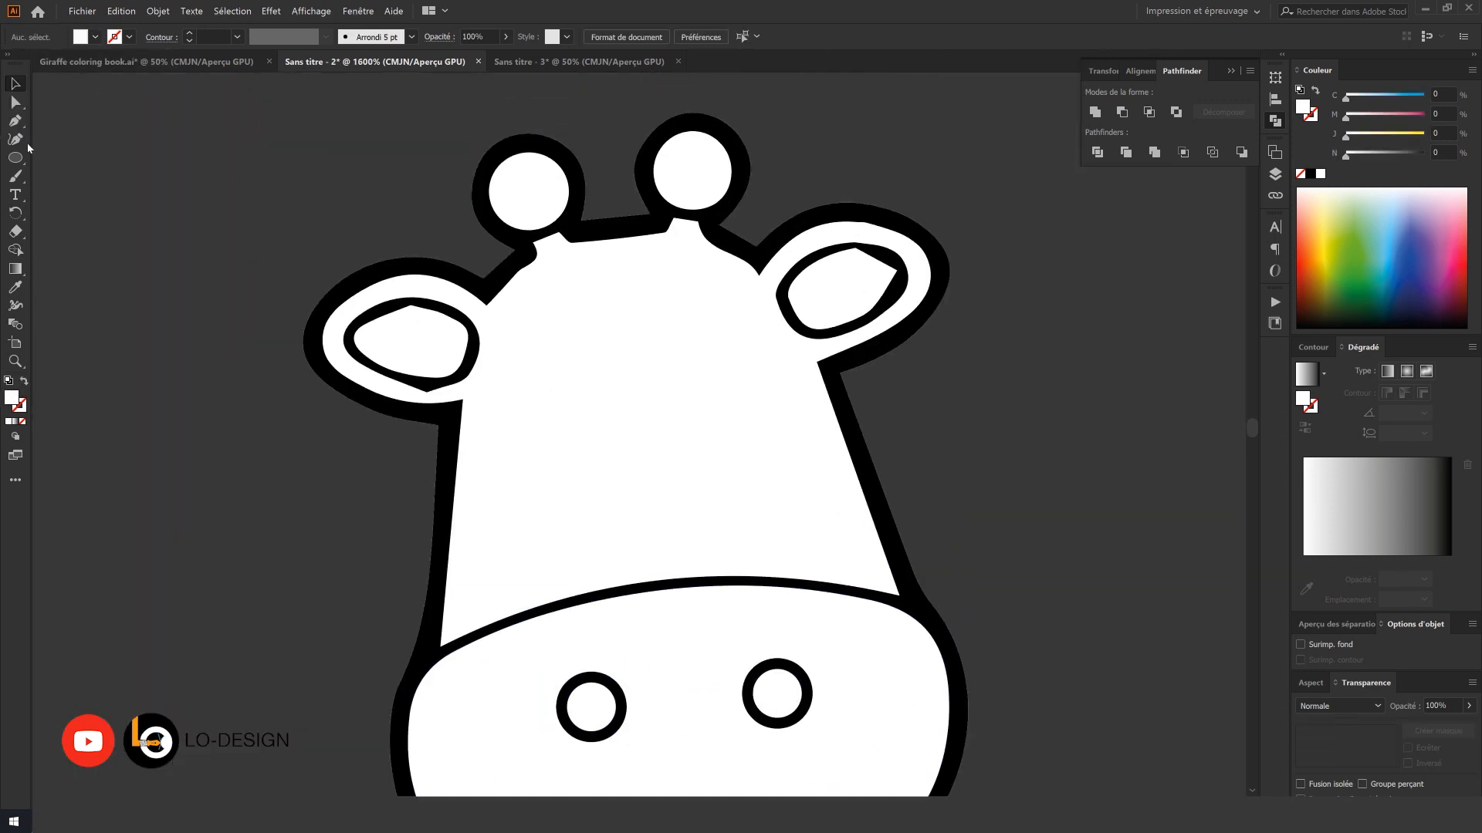
- Draw a circle about 5.98 pt across above the muzzle as the outlined giraffe's right-hand eye and fill it with black
left_click_drag(731, 482, 813, 562)
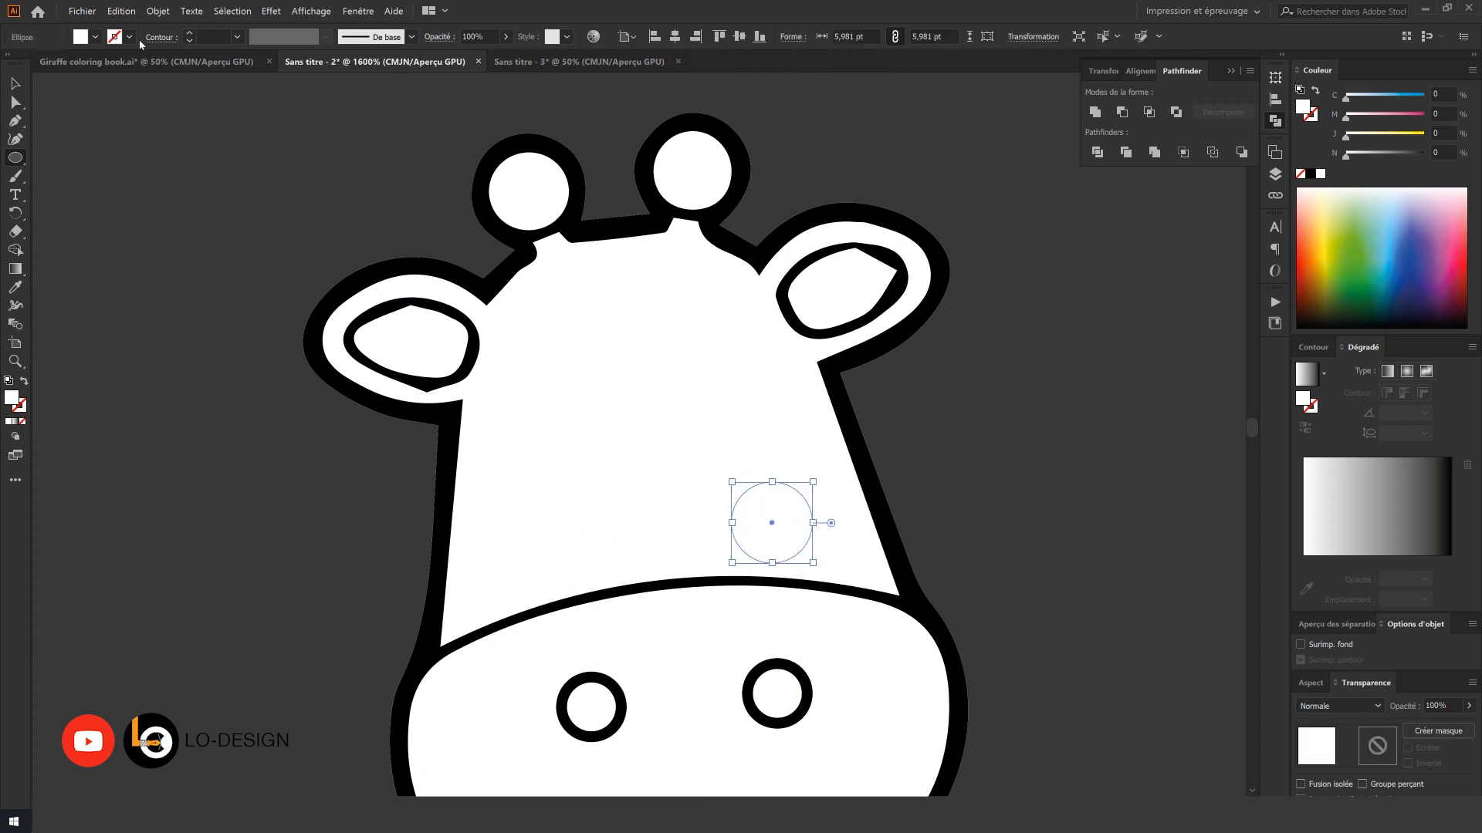
left_click(95, 36)
left_click(43, 63)
left_click(225, 201)
key("Escape")
- Duplicate the eye circle in place, shrink the copy to about 2.407 pt, offset it to the upper right, and fill it white
scroll(849, 499, "up", 1)
left_click_drag(702, 476, 714, 498)
key("ctrl+z")
mouse_move(673, 403)
left_mouse_down()
mouse_move(737, 467)
mouse_move(729, 508)
left_mouse_up()
left_click(95, 37)
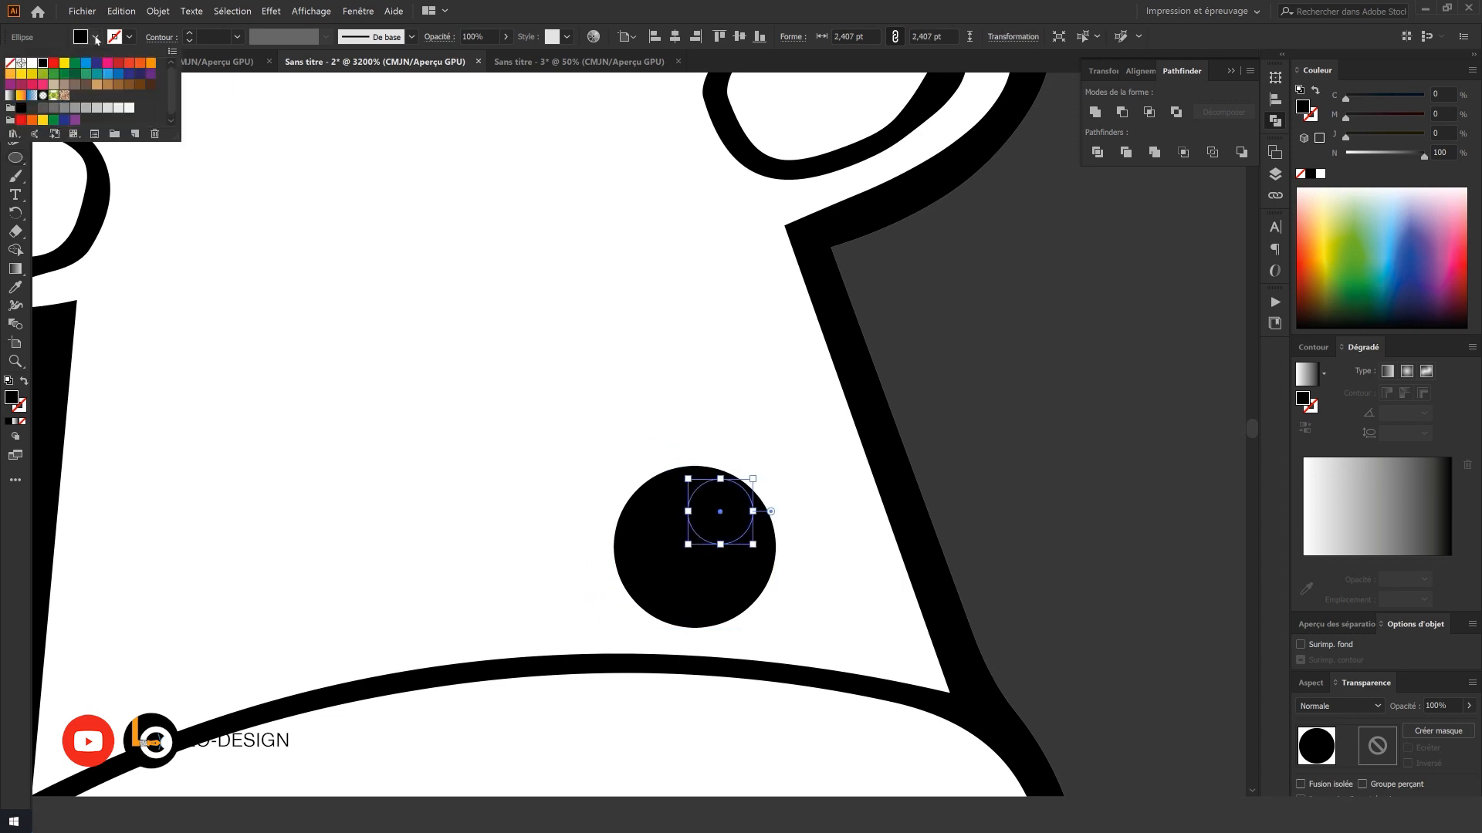
left_click(35, 66)
left_click(1016, 397)
- Group the black eye circle with its white highlight and place a duplicate of the group as the left-hand eye
left_click(710, 573)
left_click(718, 529, "shift")
key("ctrl+g")
left_click_drag(705, 561, 330, 580)
- Select all parts of the finished outline giraffe and group them into one object
scroll(353, 558, "down", 4)
left_click_drag(354, 489, 470, 310)
scroll(469, 347, "down", 2)
left_click(338, 361)
left_click_drag(338, 361, 392, 345)
left_click_drag(403, 208, 772, 706)
right_click(555, 460)
left_click(602, 551)
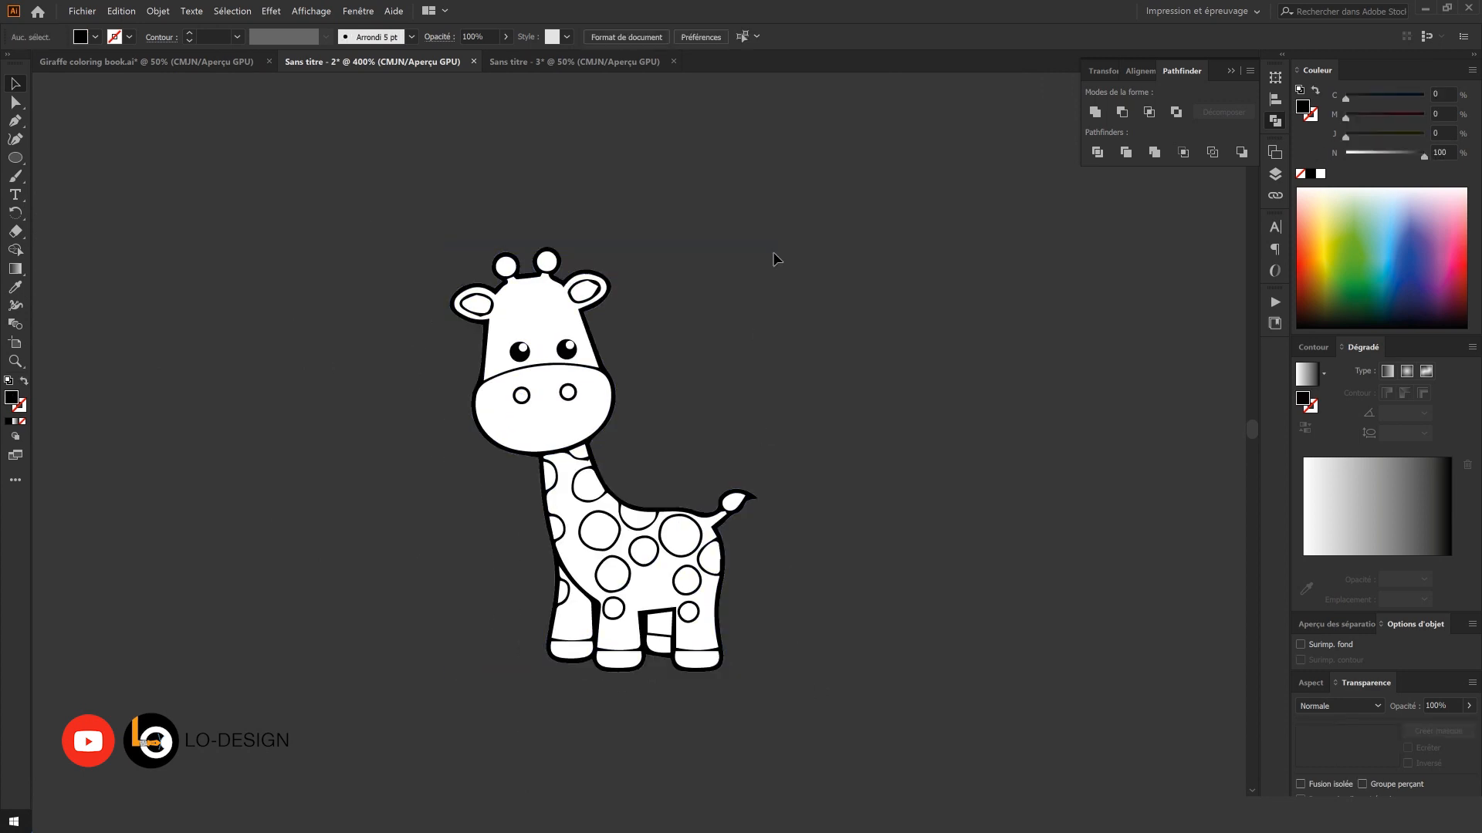
left_click(405, 639)
- Place the outline giraffe on the front cover under the large giraffe's neck, scaled to about 225 × 310 pt
scroll(331, 567, "down", 4)
left_click_drag(469, 555, 940, 302)
left_click_drag(1002, 256, 604, 571)
left_click_drag(594, 492, 605, 361)
left_click_drag(580, 545, 566, 582)
left_click_drag(580, 398, 582, 372)
left_click_drag(545, 484, 539, 497)
left_click_drag(544, 487, 545, 495)
- Move the outline giraffe behind the foreground grass, enlarge it to about 241 × 332 pt, and reposition it beneath the arched neck
key("Delete")
left_click(578, 628)
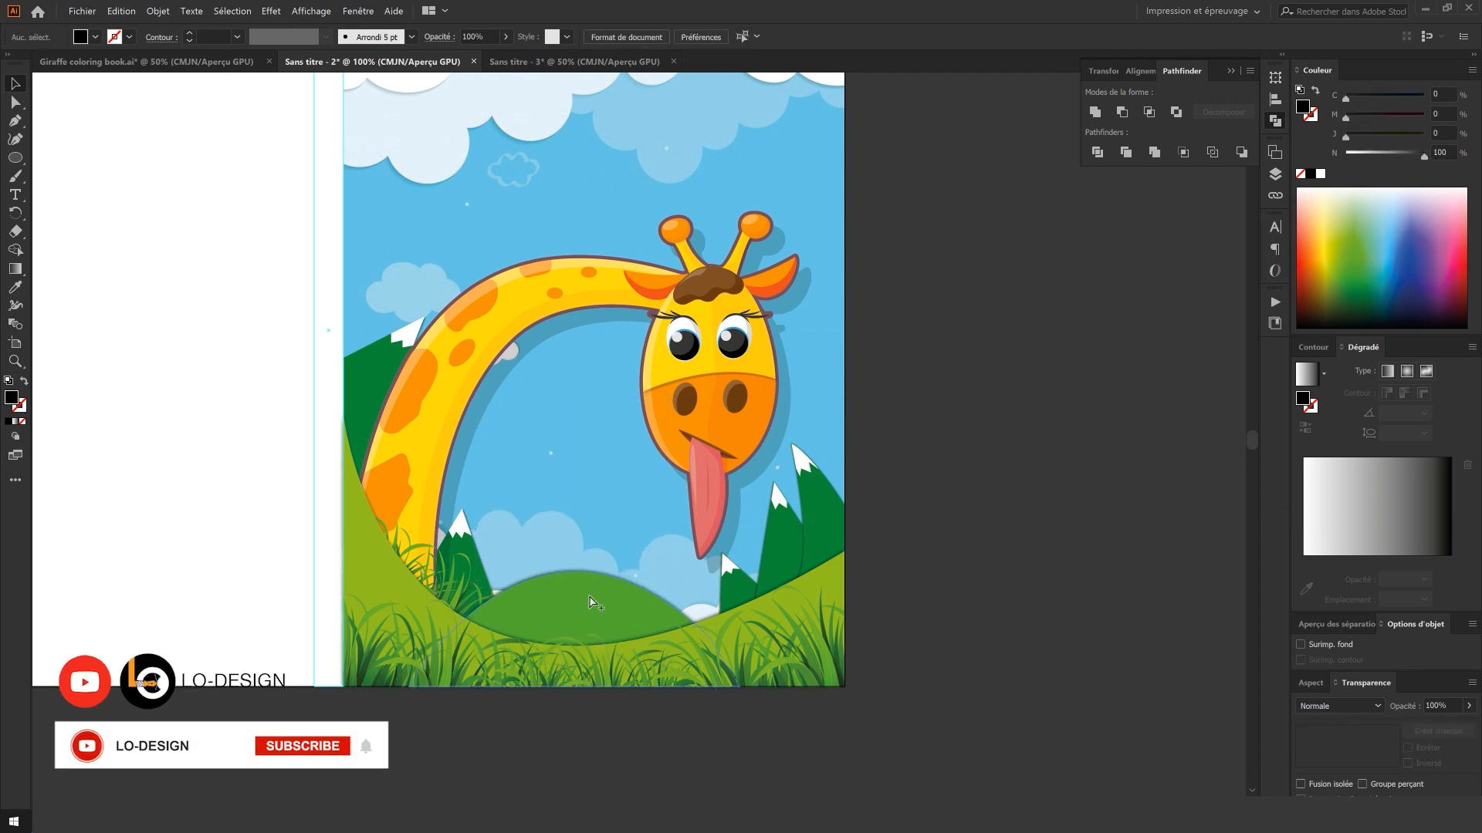
key("ctrl+z")
left_click(988, 509)
left_click_drag(560, 583, 563, 580)
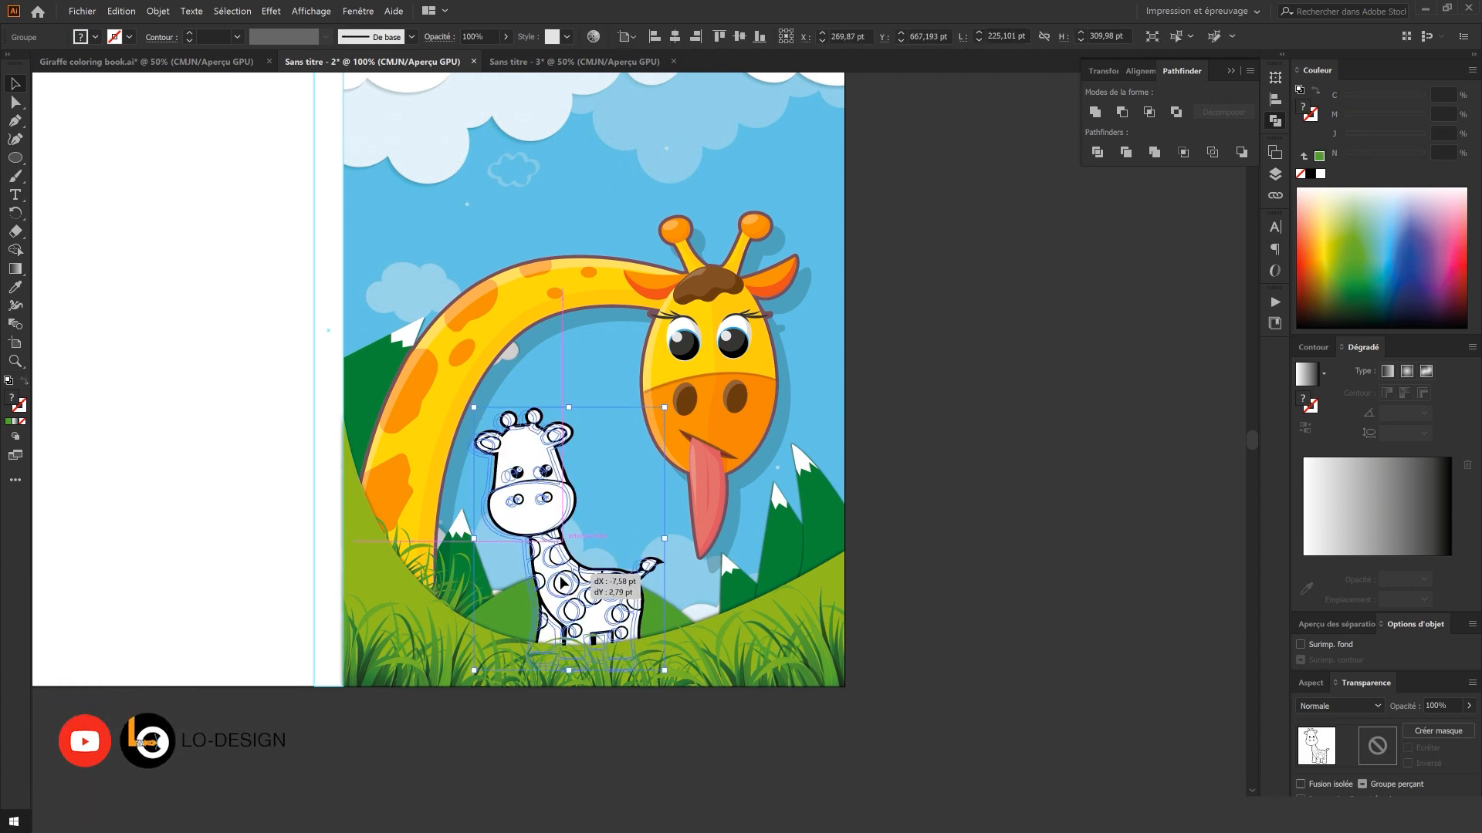
left_click_drag(664, 407, 675, 395)
left_click_drag(548, 469, 559, 470)
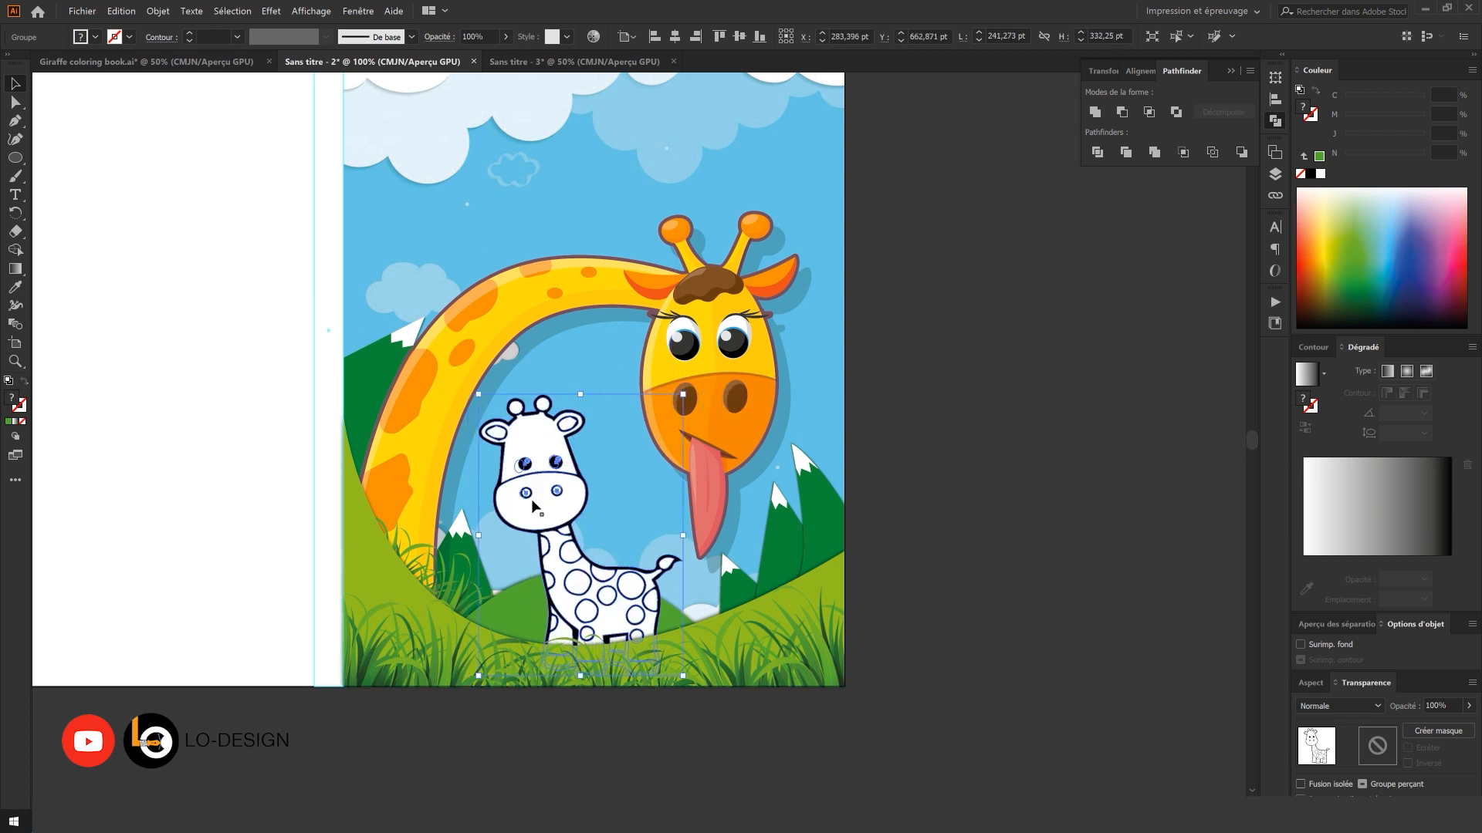
- Start a Drop Shadow effect on the outline giraffe in Multiply mode and set the shadow colour to near-black
left_click(267, 11)
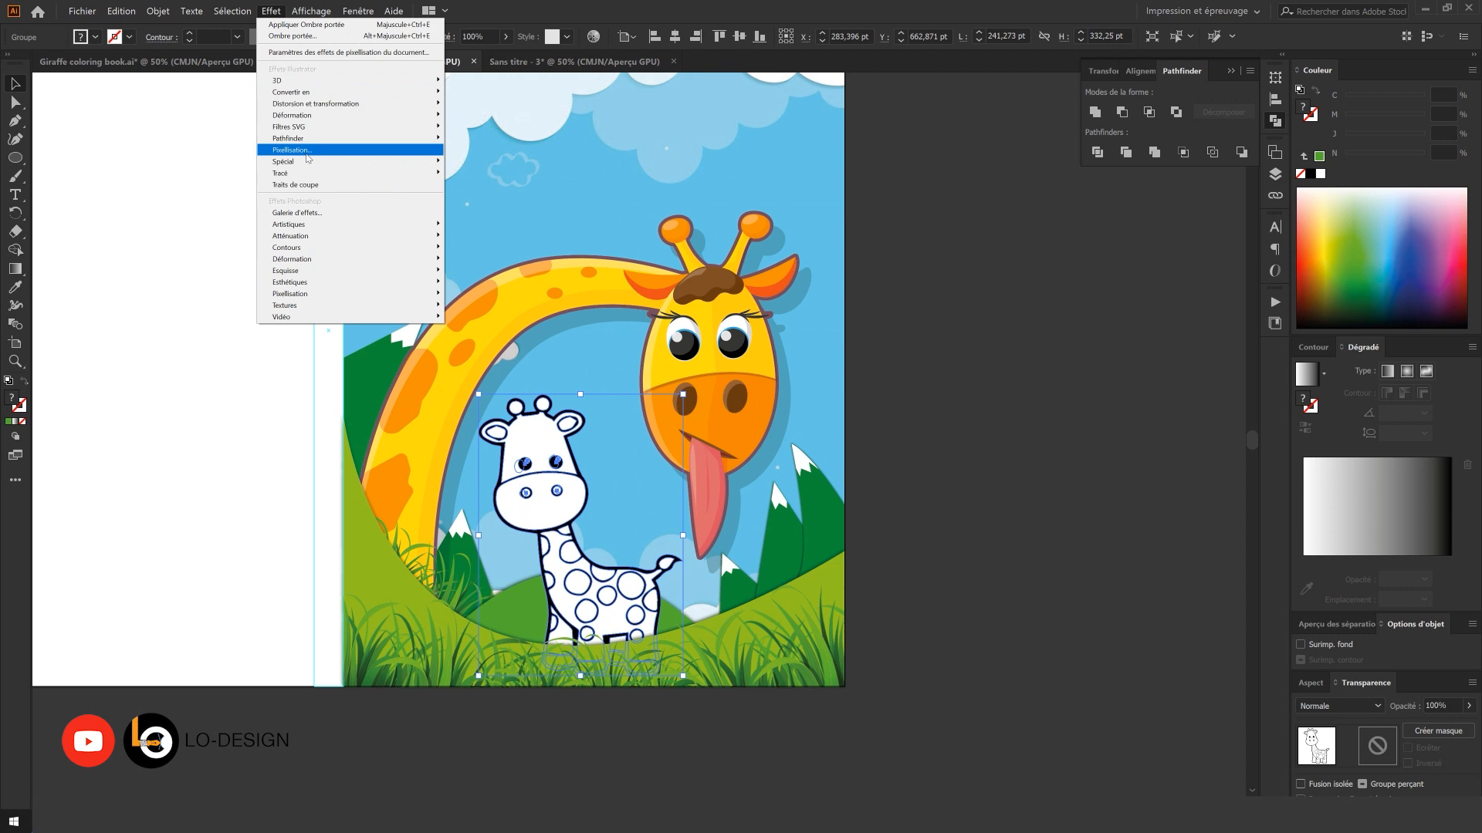
mouse_move(432, 161)
left_click(482, 222)
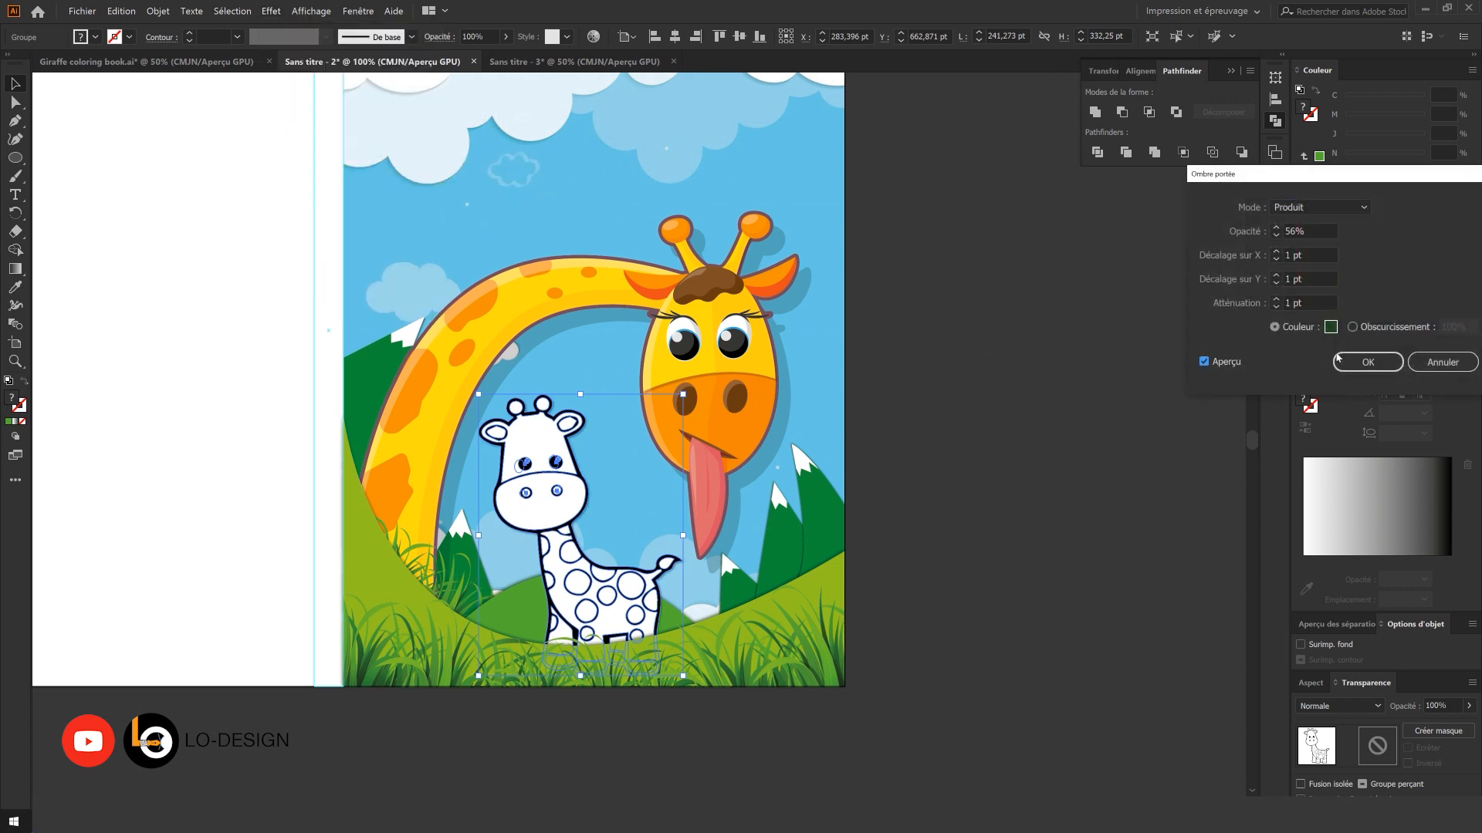
left_click(1335, 330)
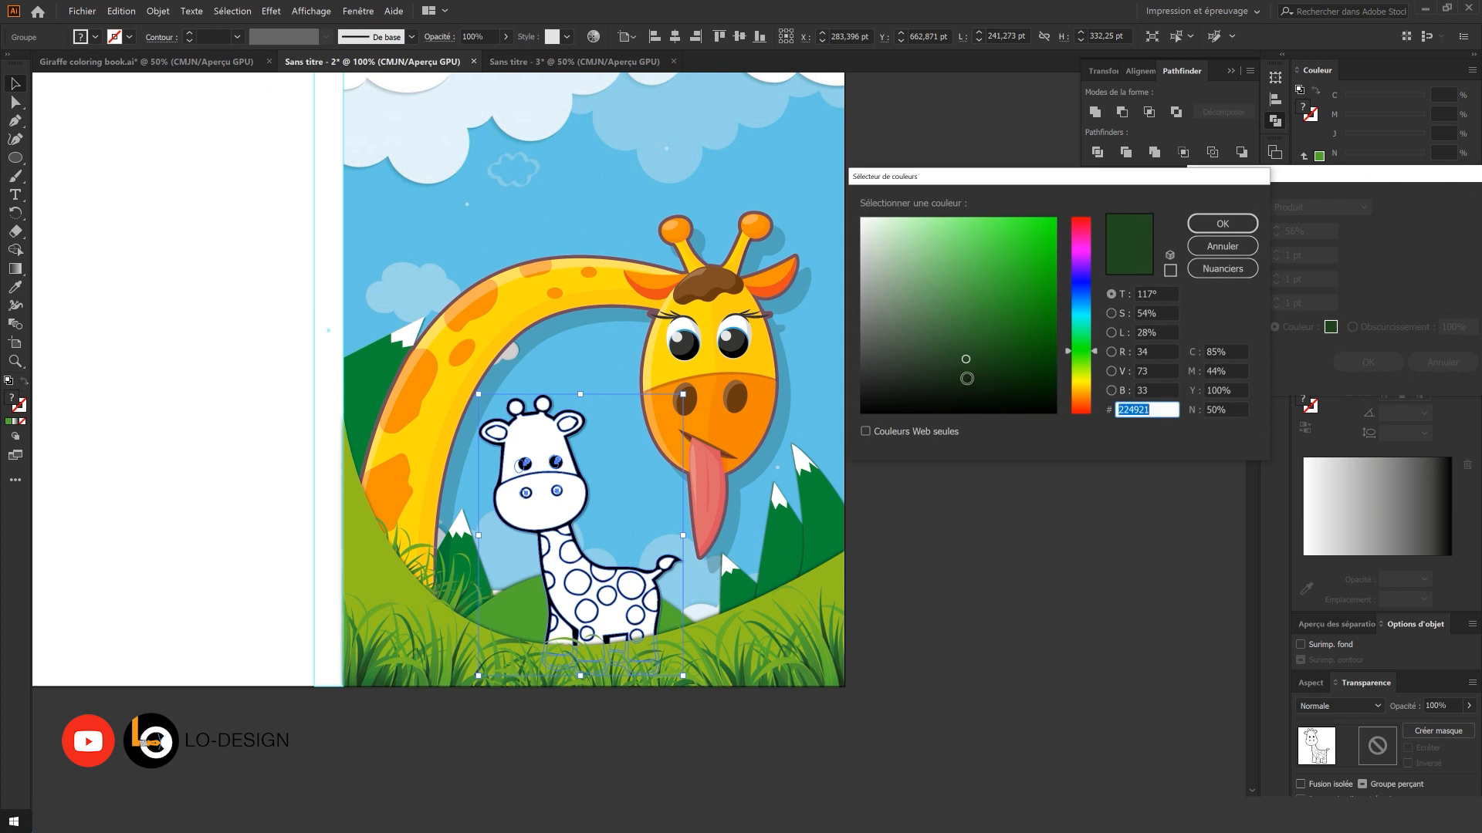
left_click(859, 391)
left_click(1220, 224)
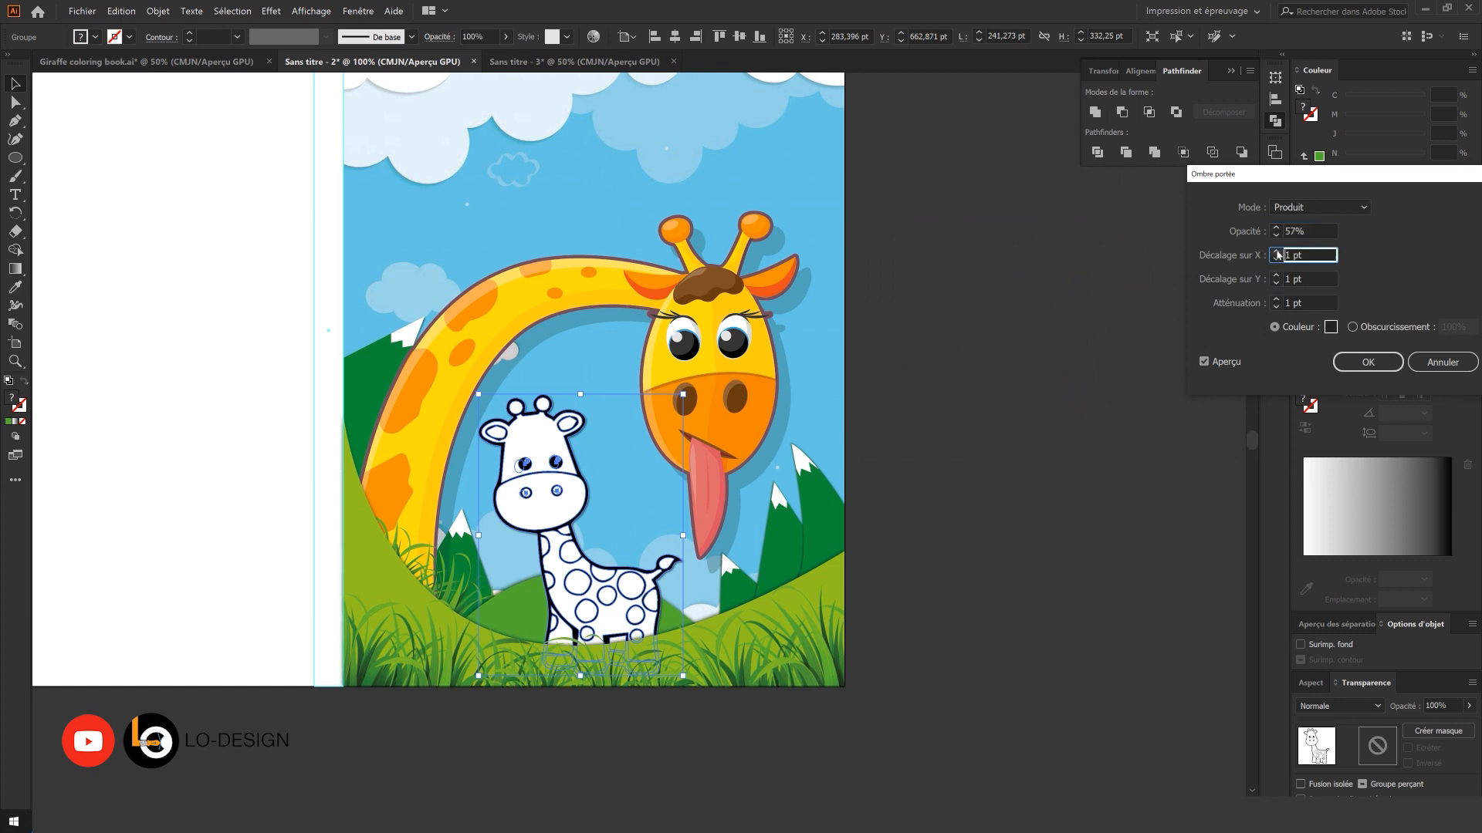
- Set the drop shadow's X offset to 6 pt, Y offset to 5 pt and opacity to 26%, and apply it
key("Tab")
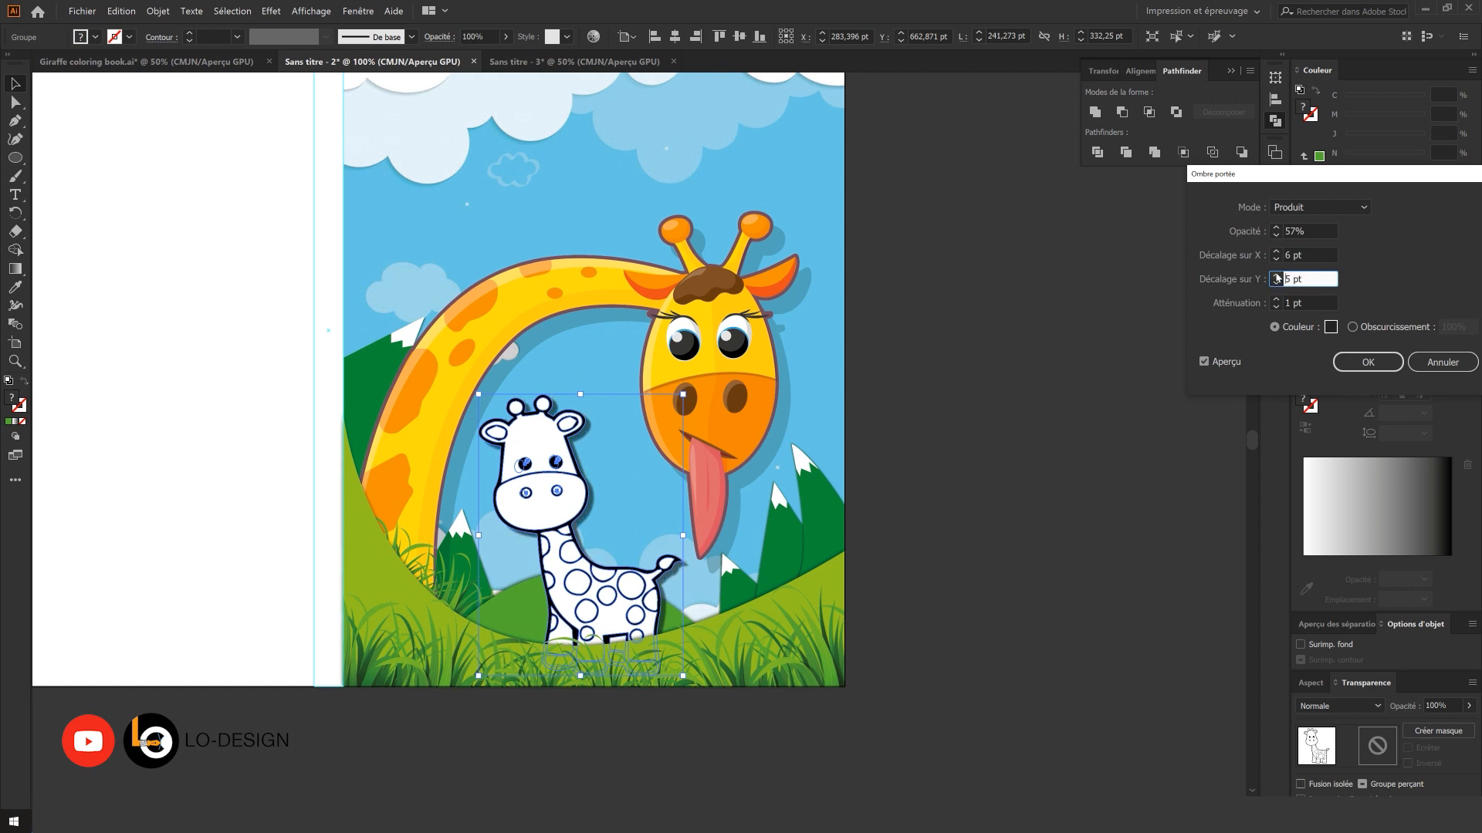
double_click(1304, 233)
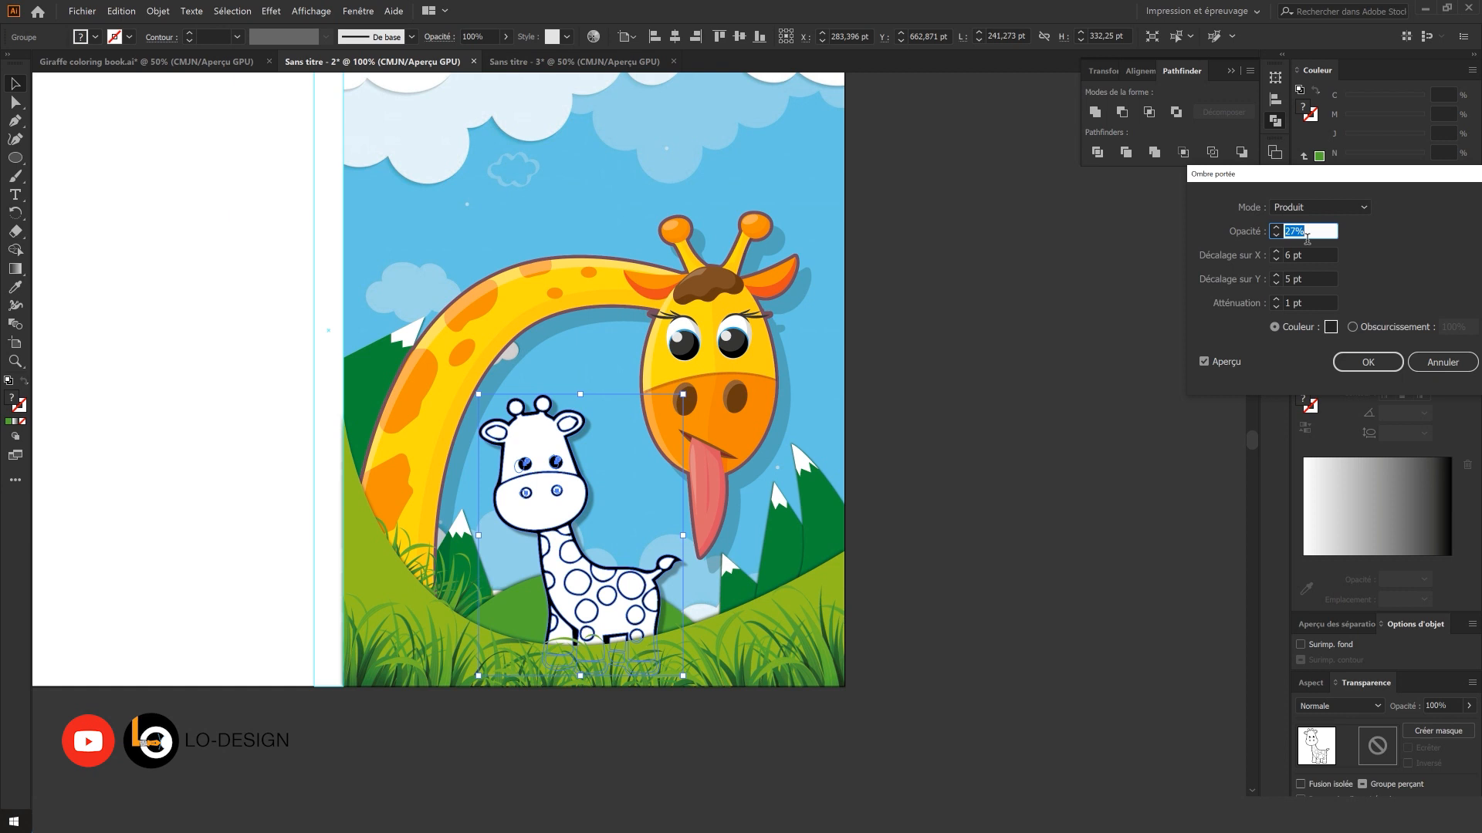
left_click(1358, 363)
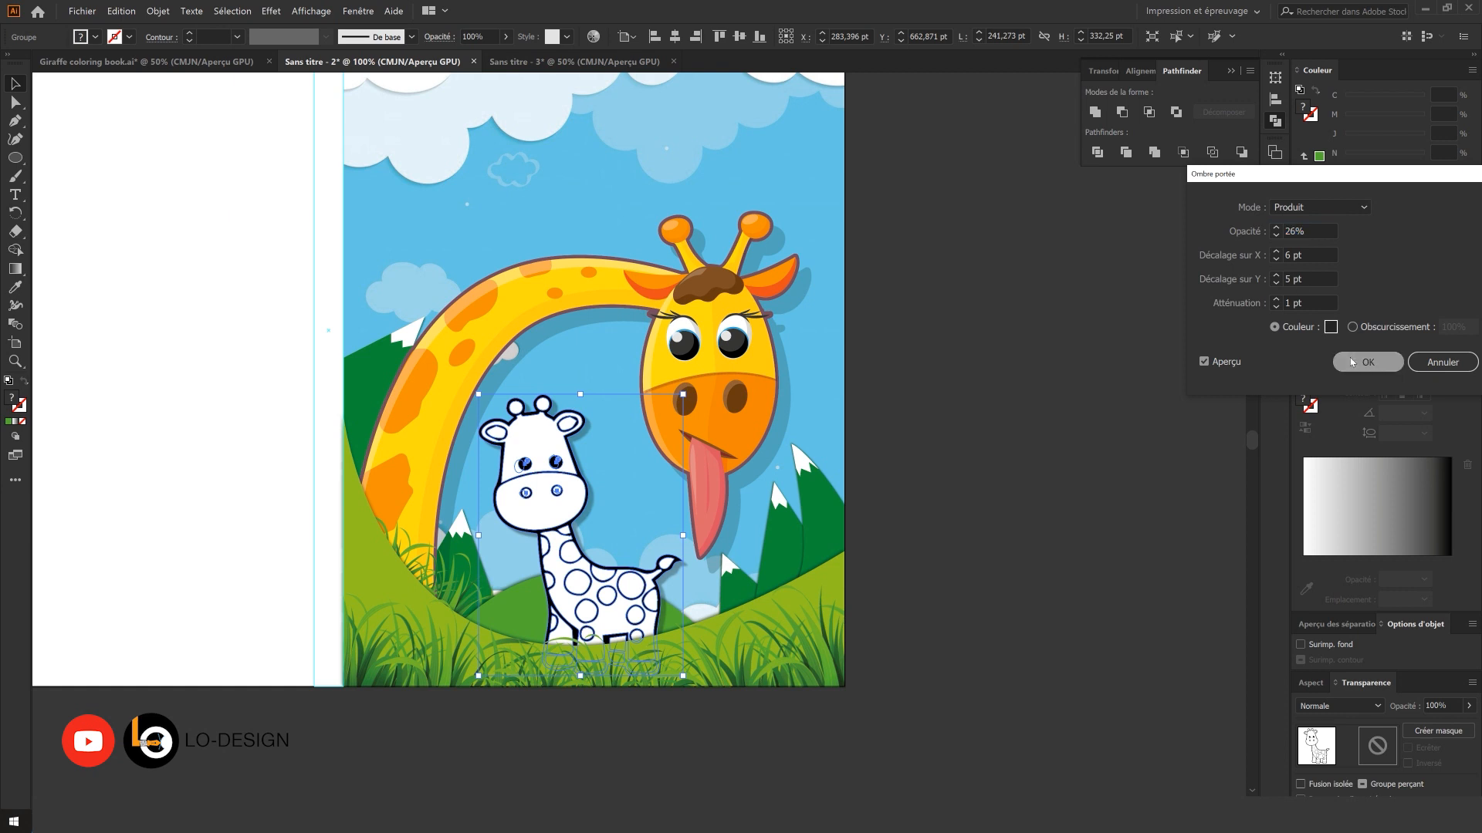
left_click(988, 375)
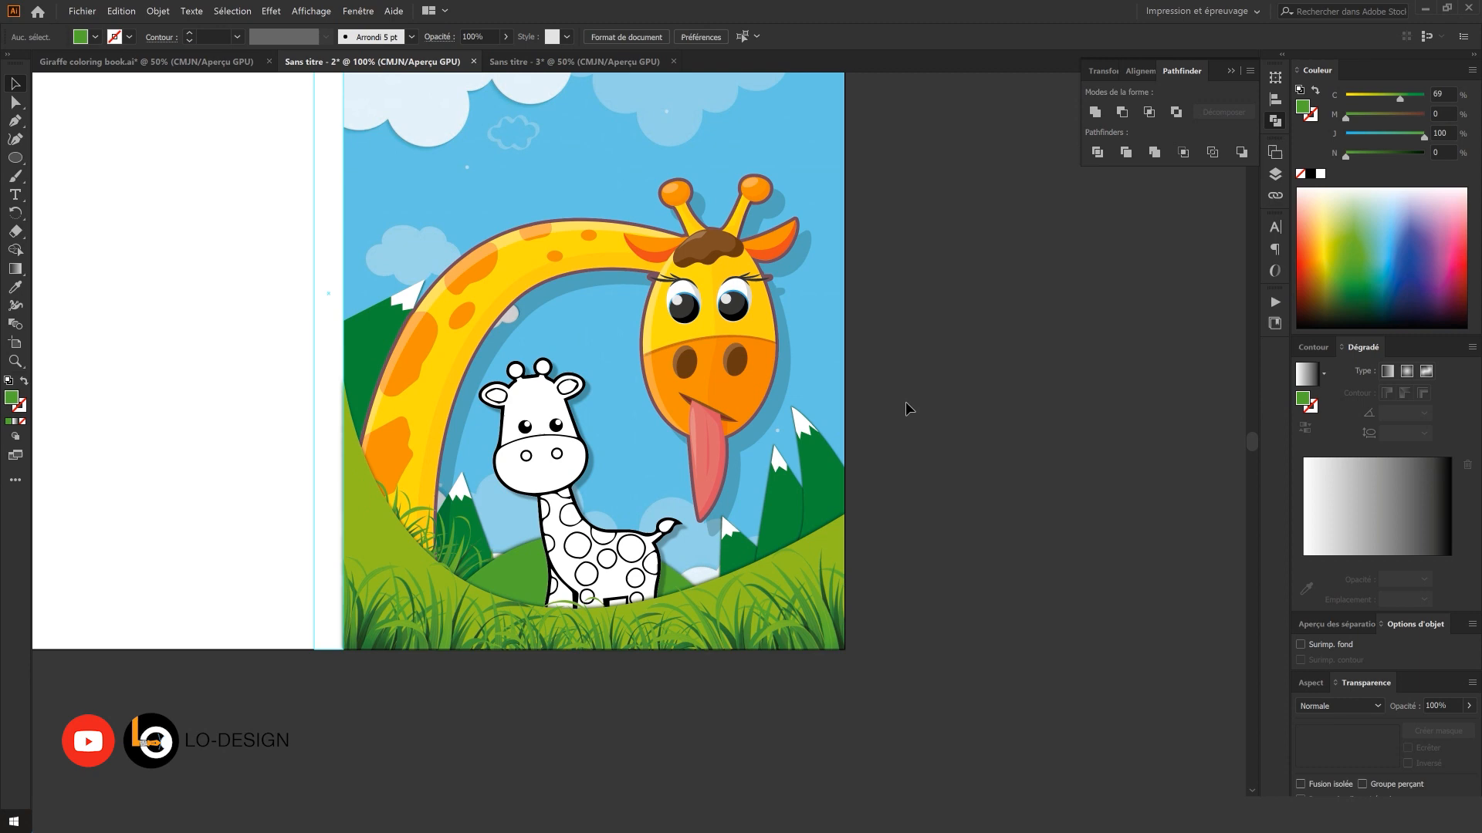
- Enlarge the outline giraffe slightly and reposition it between the large giraffe's neck and tongue
scroll(908, 405, "down", 2)
left_click_drag(915, 376, 984, 470)
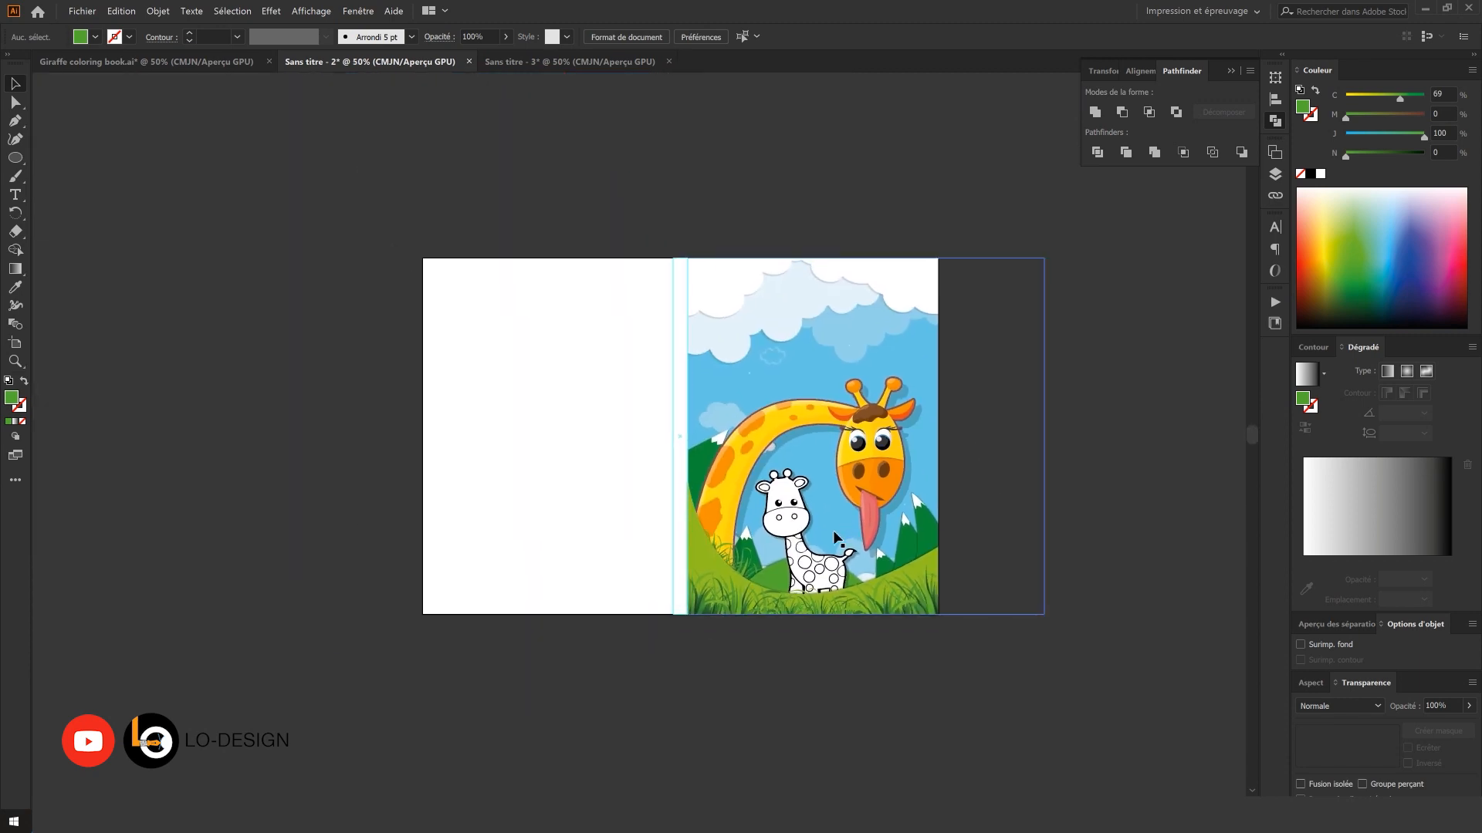
left_click(801, 548)
scroll(801, 548, "up", 2)
mouse_move(917, 388)
left_mouse_down()
mouse_move(926, 399)
mouse_move(935, 379)
left_mouse_up()
left_click_drag(788, 443, 800, 436)
left_click(1129, 485)
left_click_drag(1128, 485, 1088, 479)
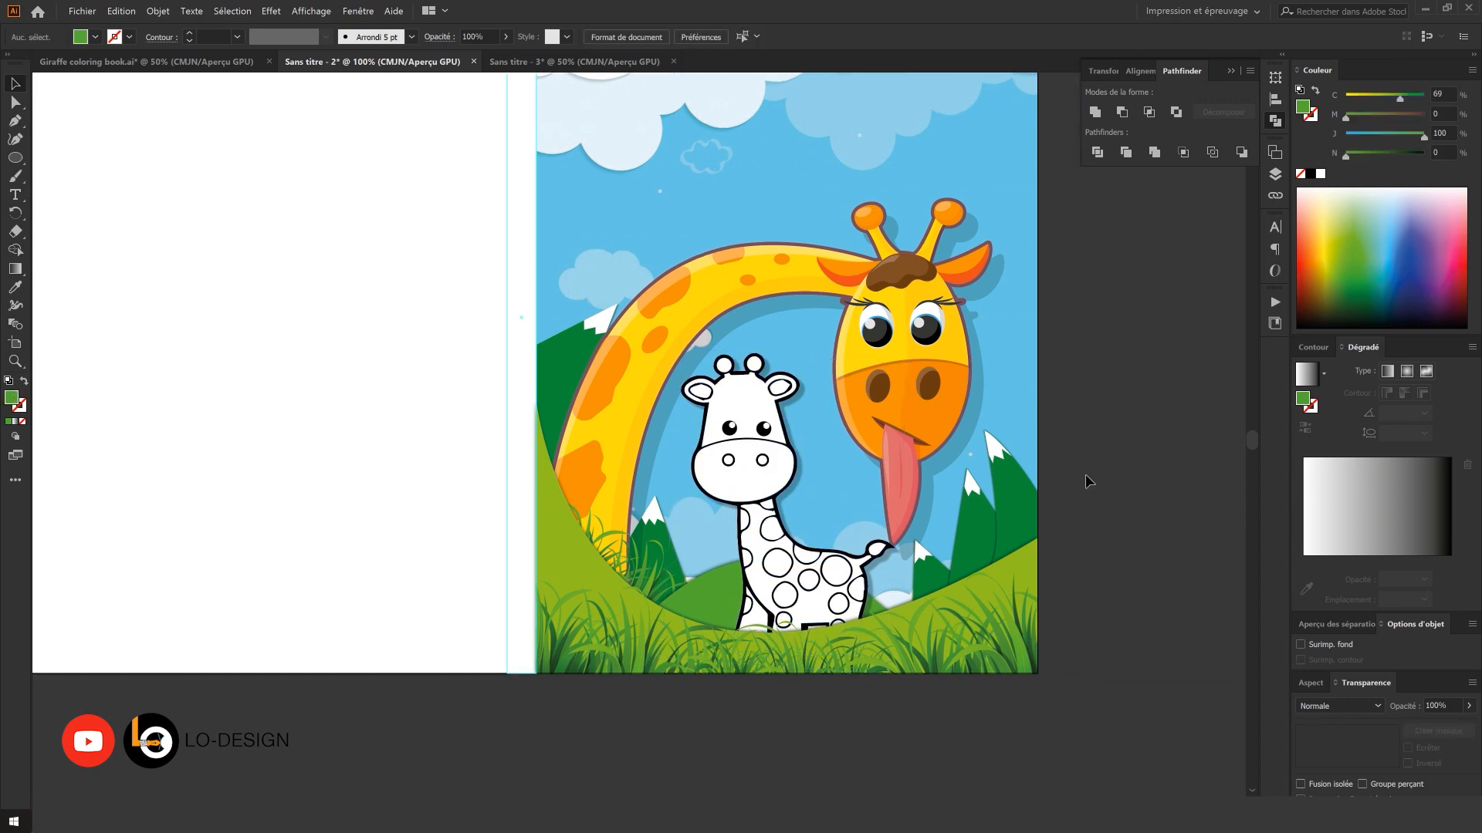
scroll(1074, 505, "down", 1)
scroll(856, 599, "up", 3)
left_click(855, 598)
scroll(787, 533, "down", 1)
scroll(786, 533, "down", 3)
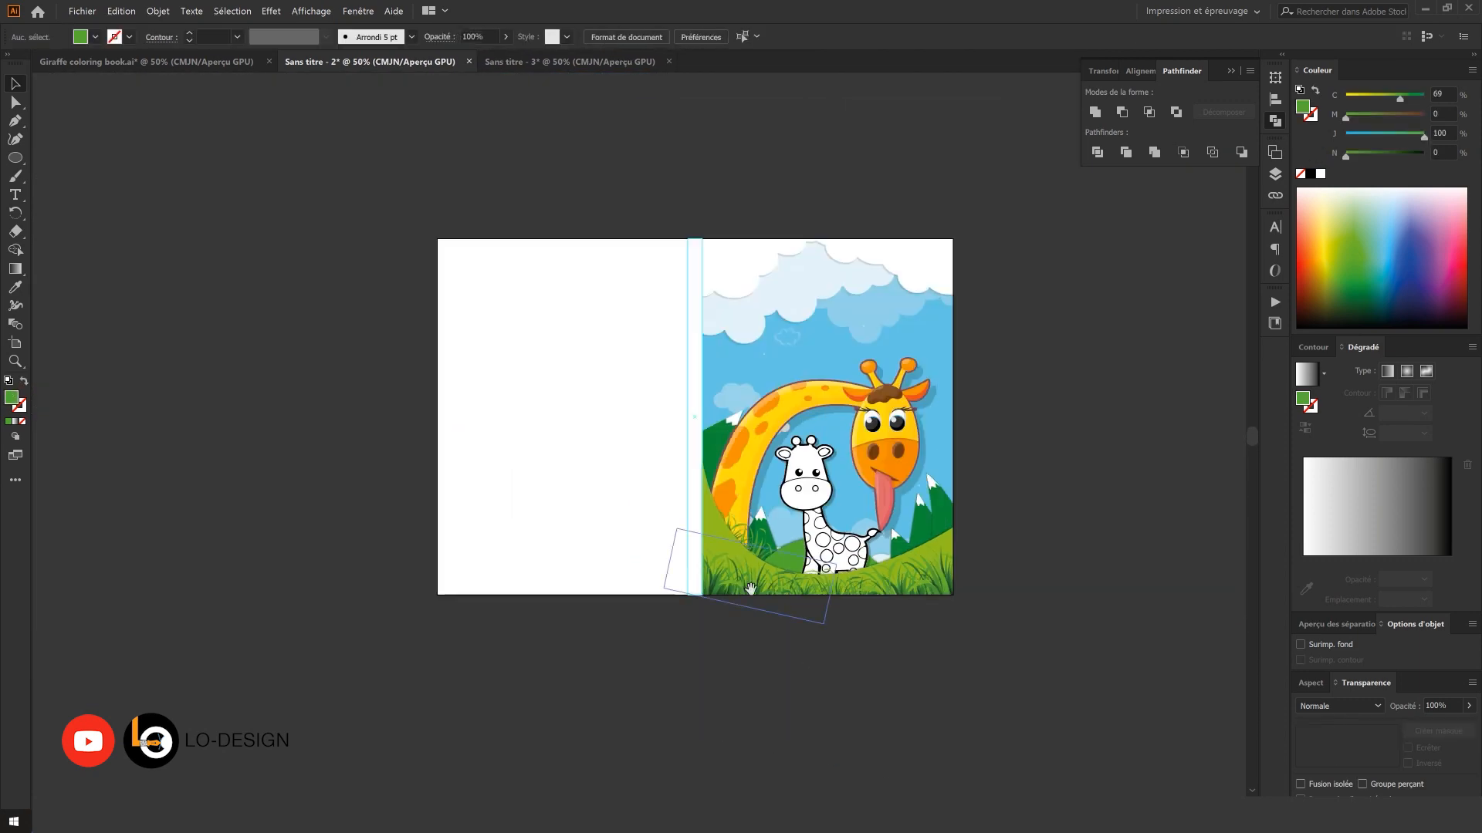
- Copy the title lines "Giraffe", "Coloring book", "For kids" and "AGES 8" from Sans titre - 3 and paste them beside the cover artboard
left_click(567, 60)
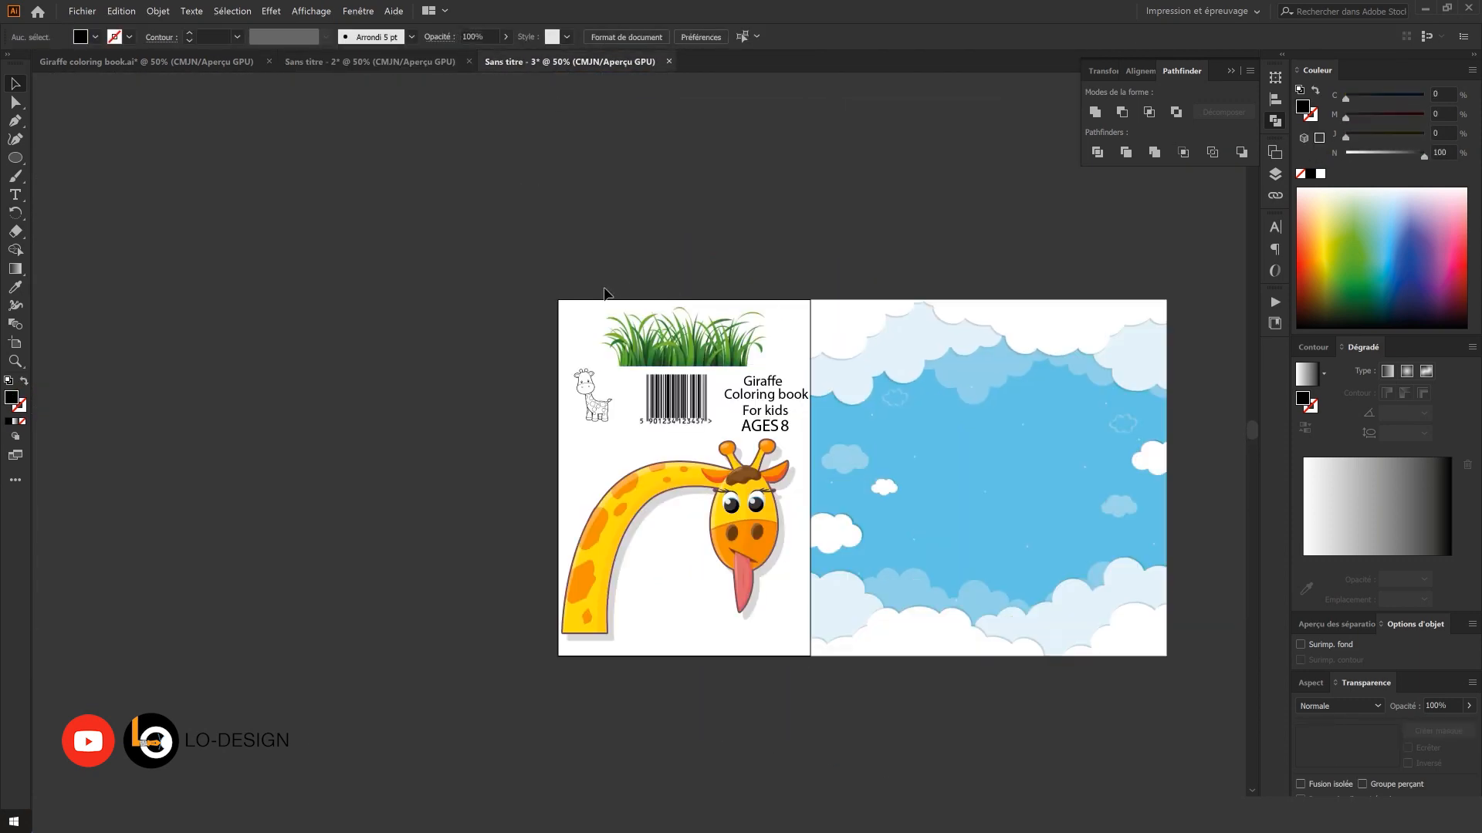
left_click(741, 382)
scroll(793, 395, "up", 2)
left_click_drag(746, 470, 744, 471)
left_click(733, 329, "shift")
left_click_drag(749, 392, 433, 340)
scroll(435, 353, "up", 1)
left_click(602, 418)
left_click_drag(602, 417, 510, 394)
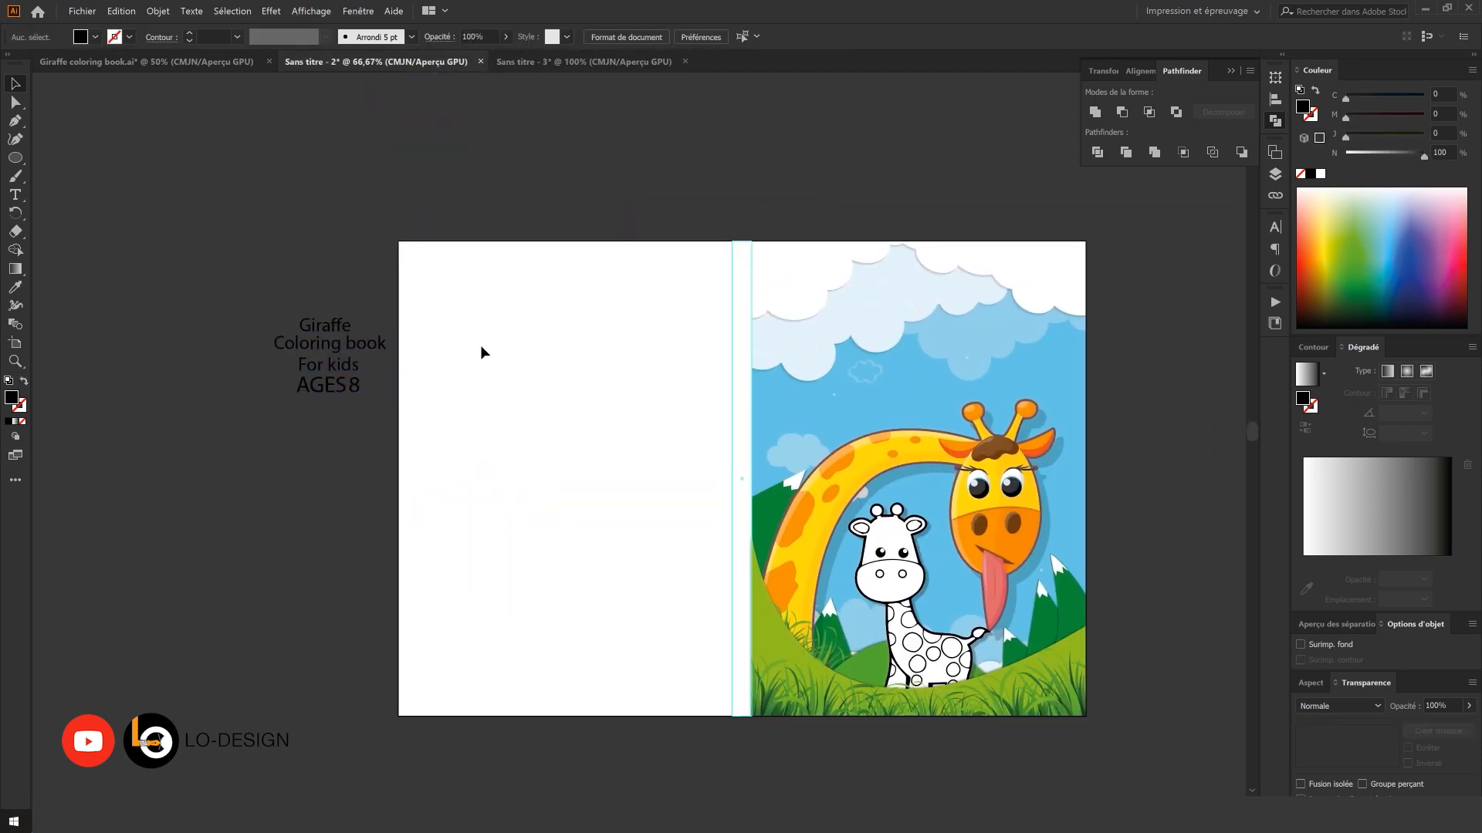
left_click_drag(480, 346, 405, 380)
- Draw a slanted four-sided banner about 468 × 142 pt with the Pen tool across the top of the front cover
left_click(676, 302)
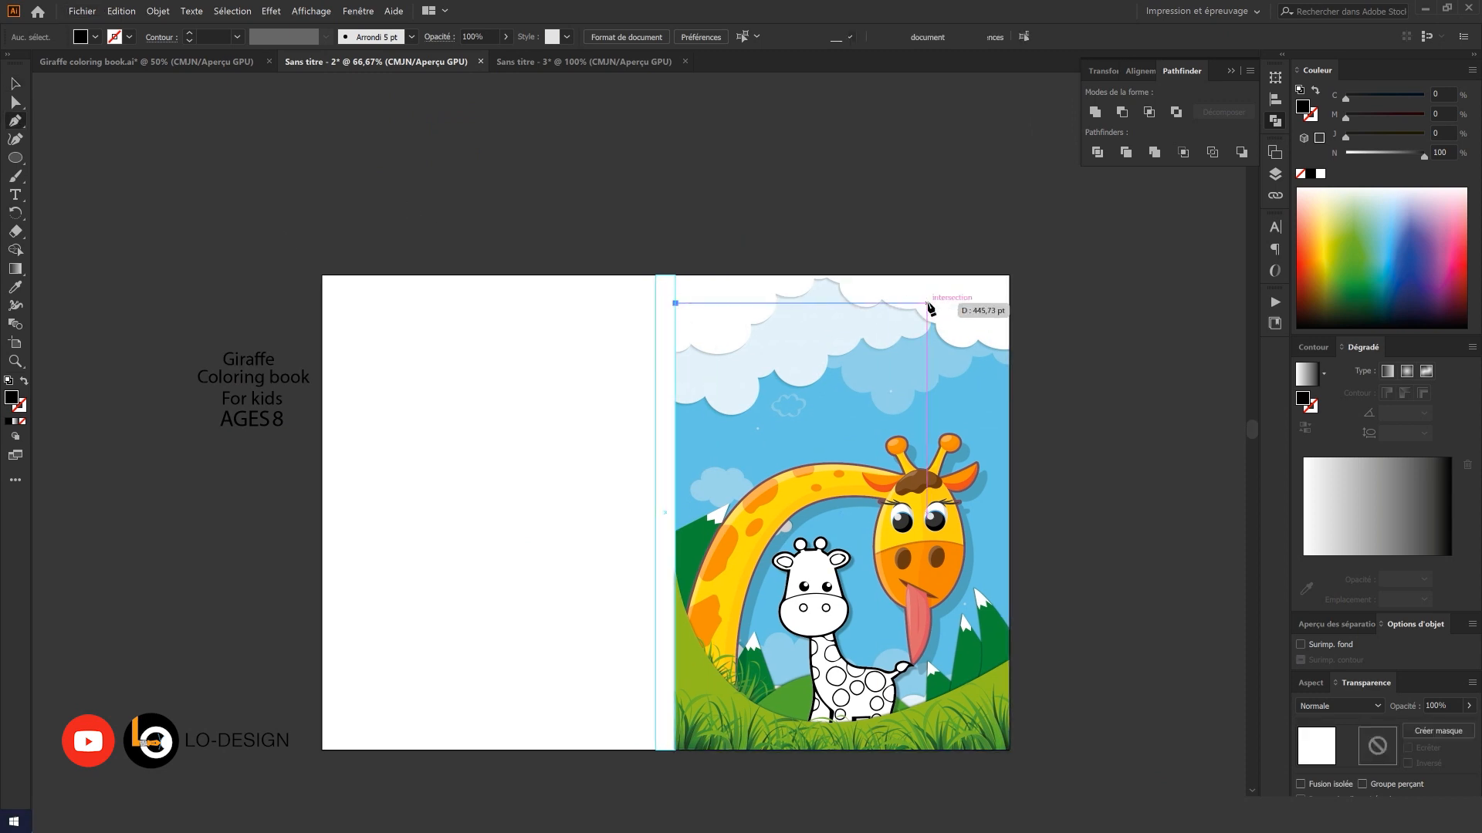
left_click(939, 290)
left_click(939, 372)
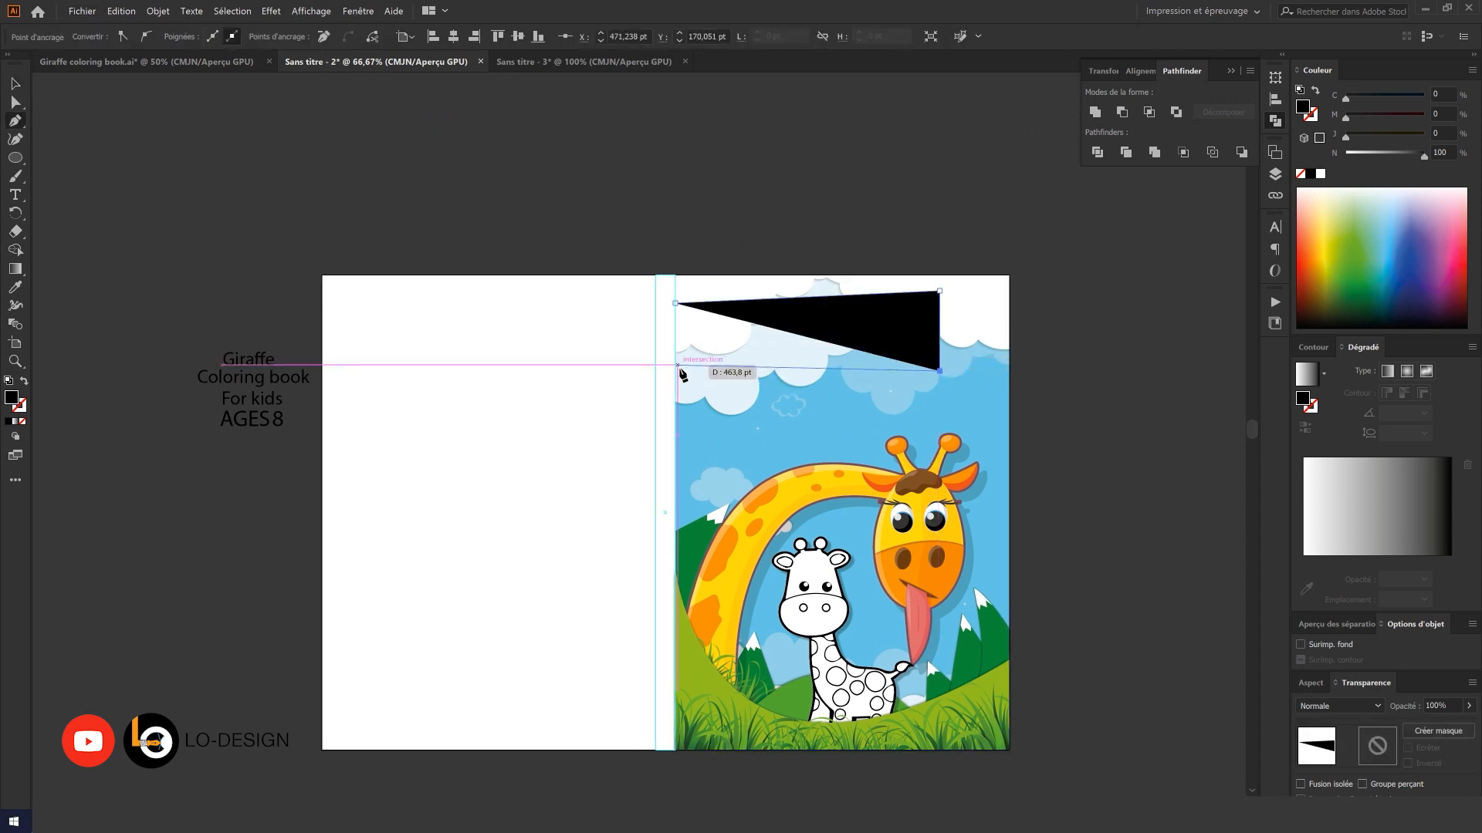
left_click(676, 371)
left_click(676, 302)
key("v")
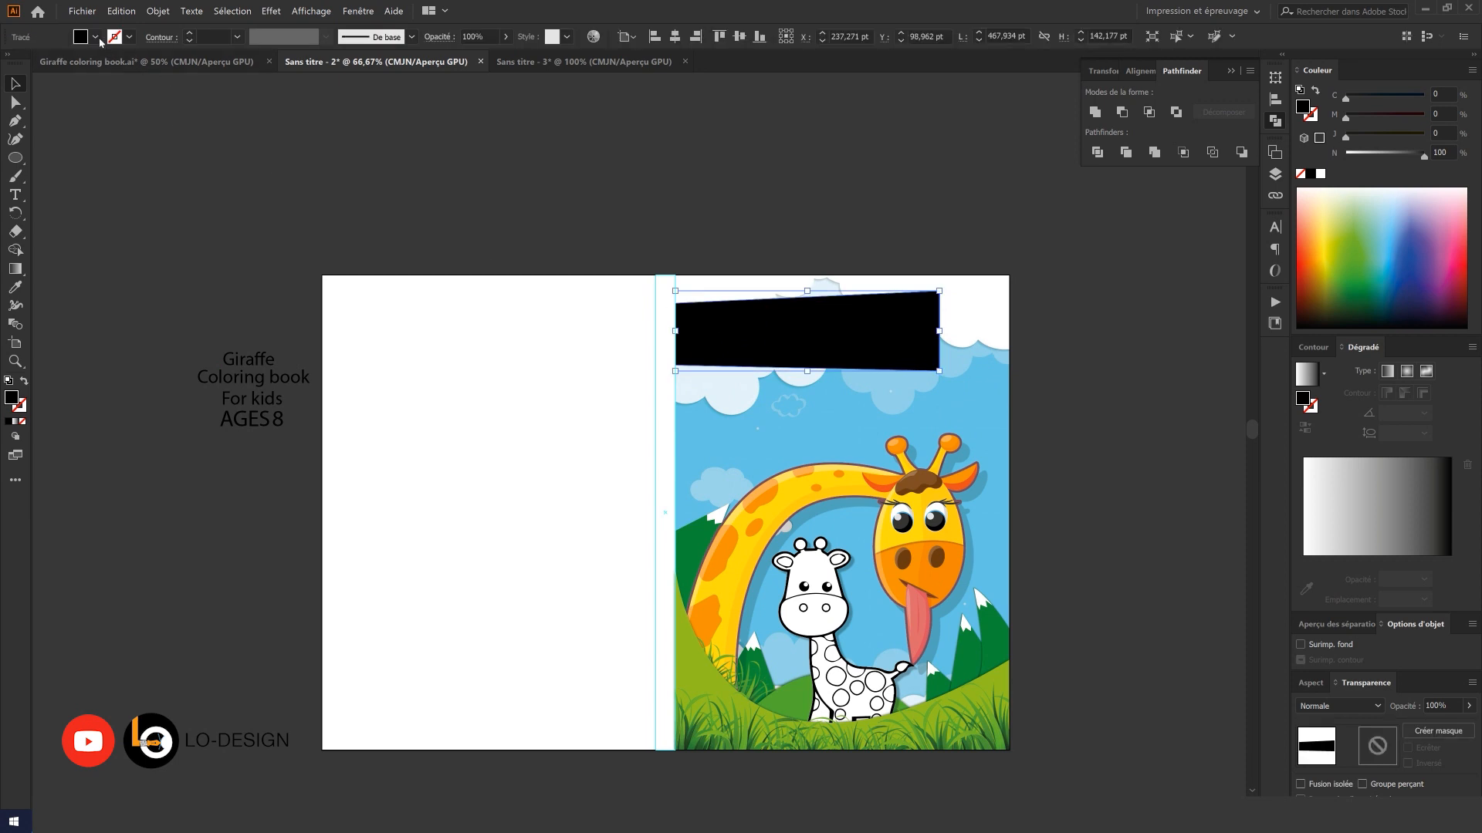
- Fill the banner with the pink swatch C=0 M=100 J=0 N=0
left_click(95, 37)
left_click(112, 68)
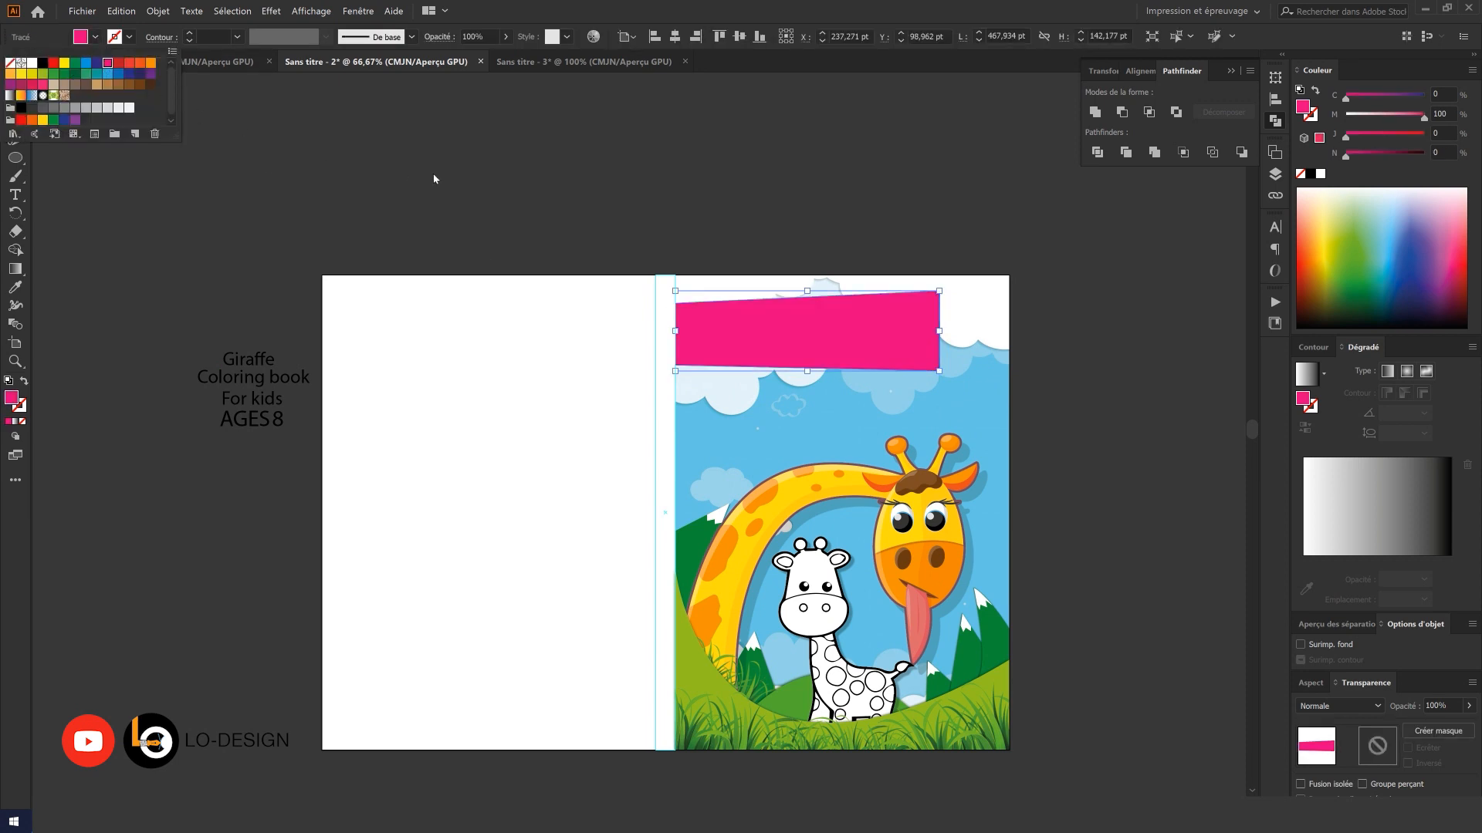
left_click(484, 206)
left_click(503, 219)
left_click_drag(517, 243, 552, 241)
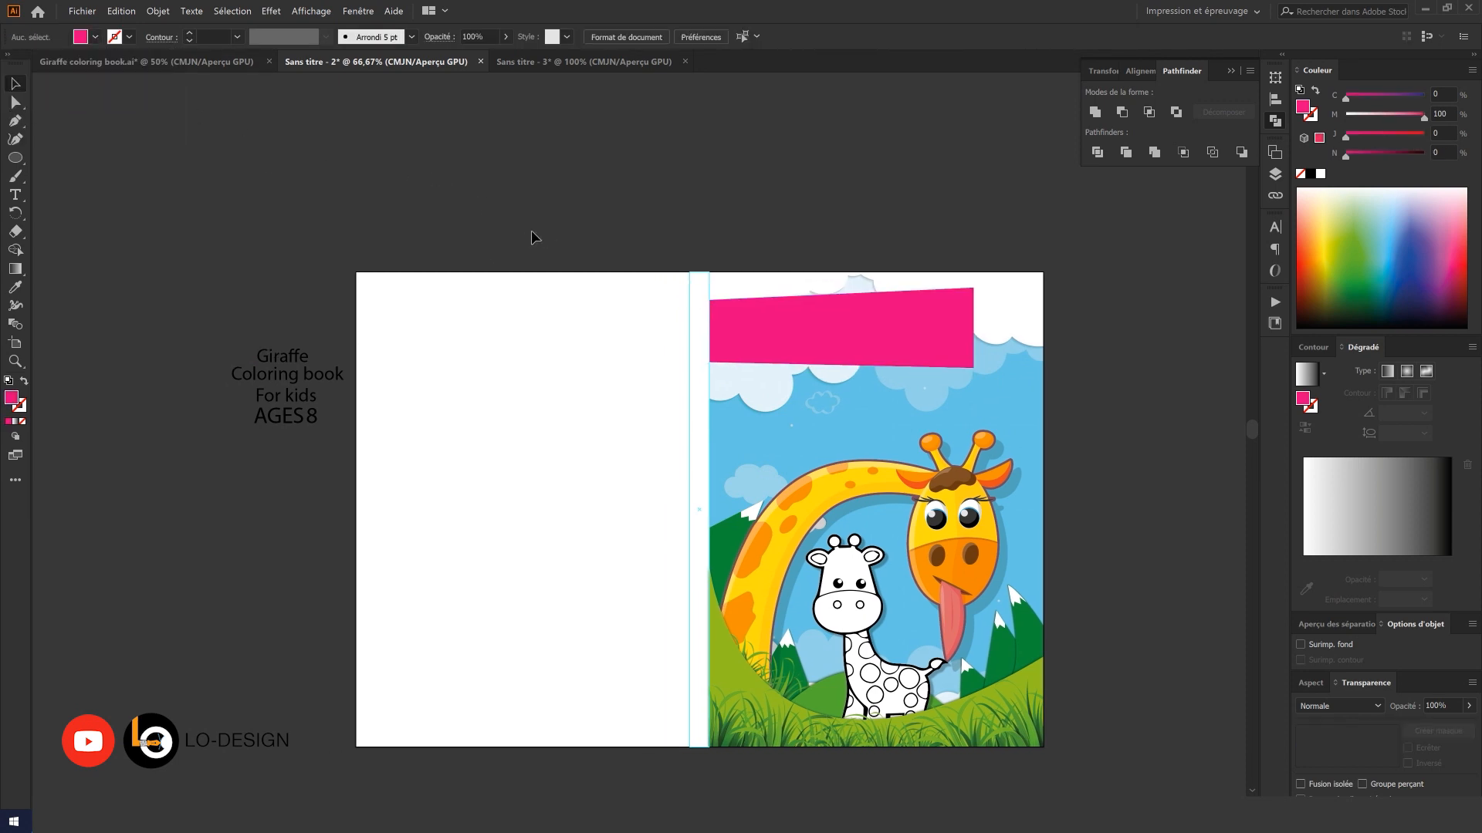
- Draw a second, thinner four-sided strip with the Pen tool just below the pink banner, slightly longer than it
left_click(711, 374)
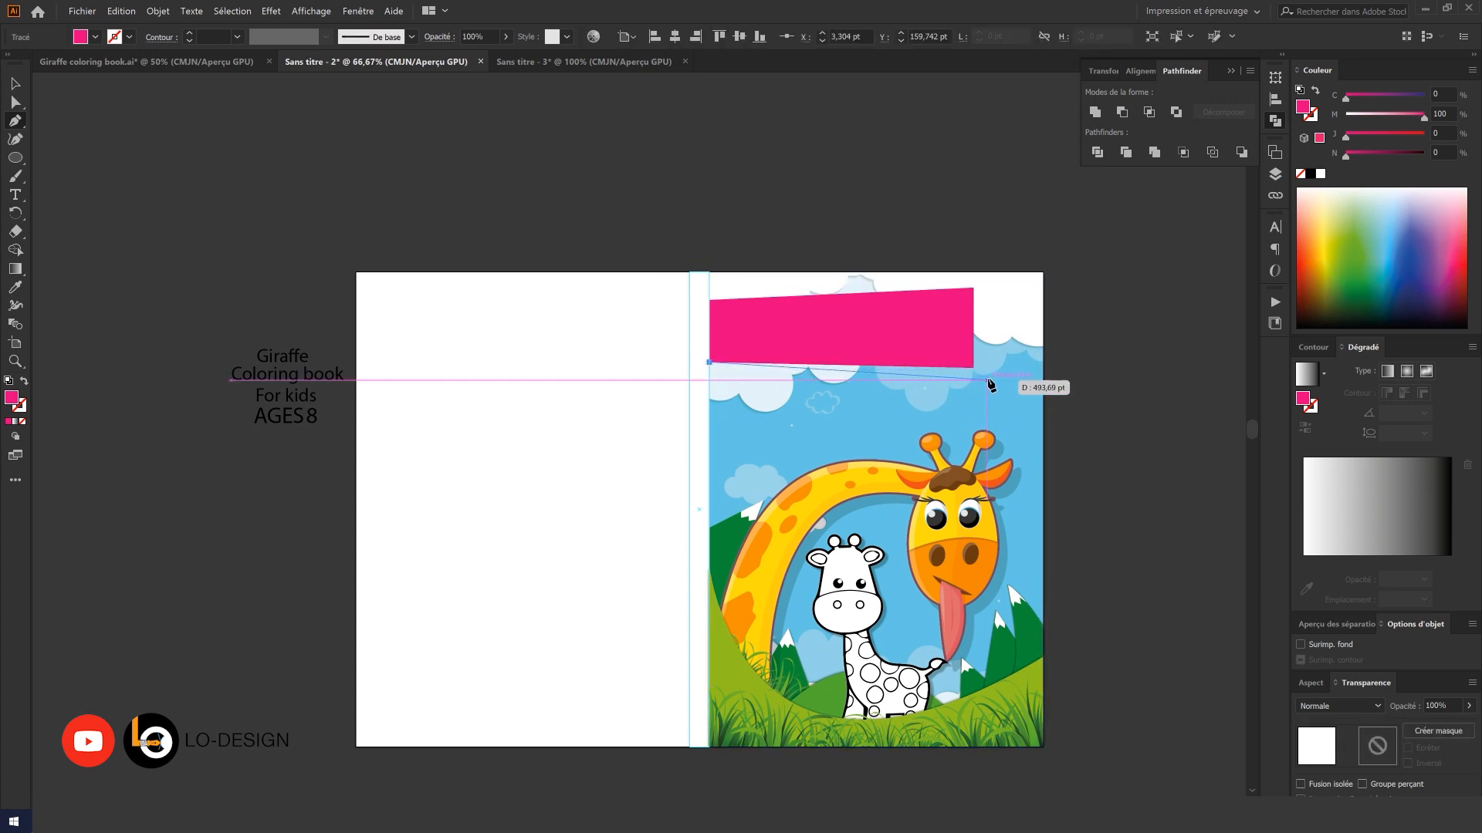
key("ctrl+z")
scroll(872, 365, "up", 1)
left_click_drag(871, 365, 804, 318)
left_click(564, 314)
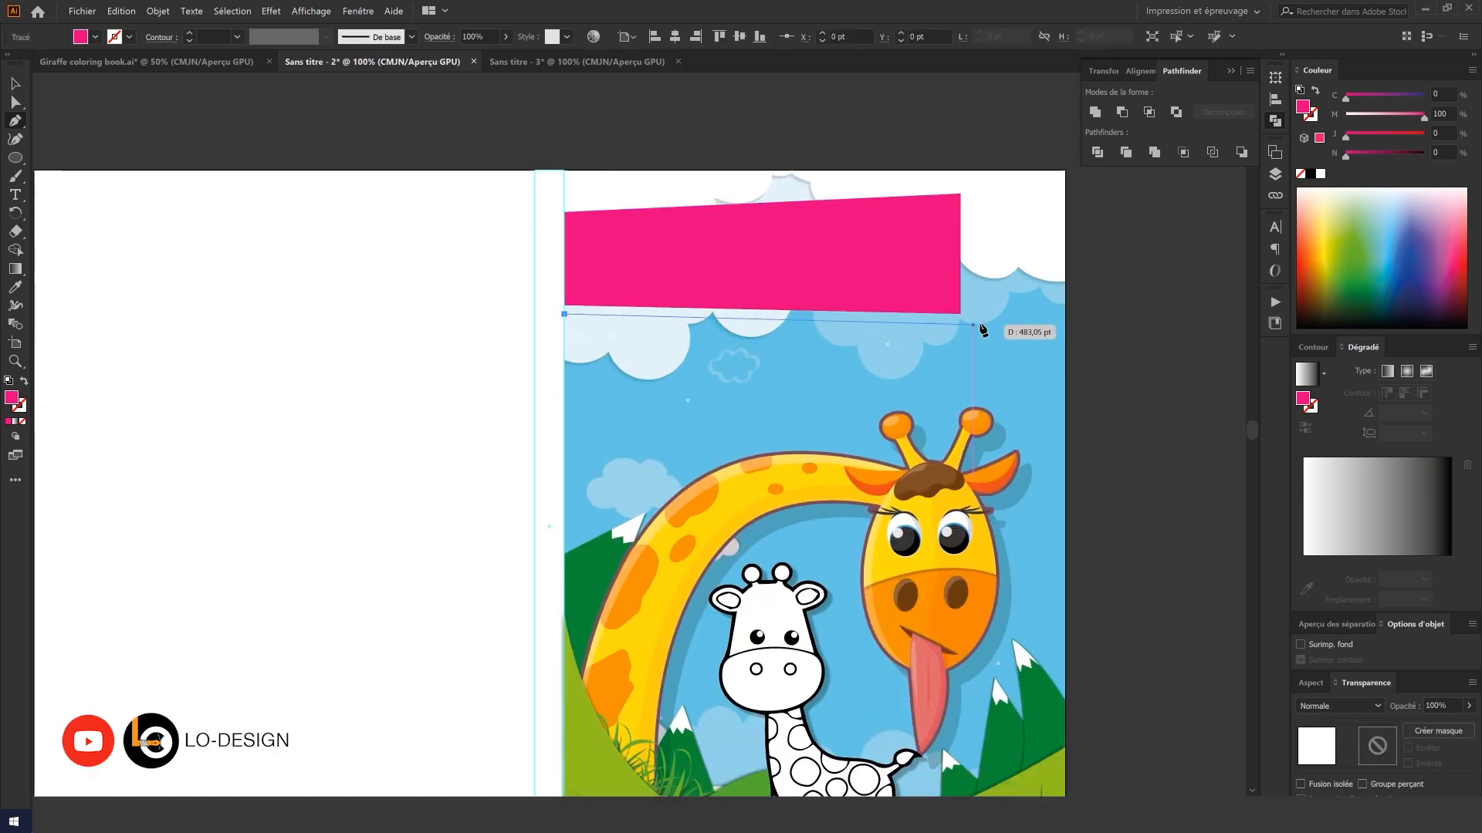
left_click(985, 325)
left_click(985, 376)
left_click(564, 345)
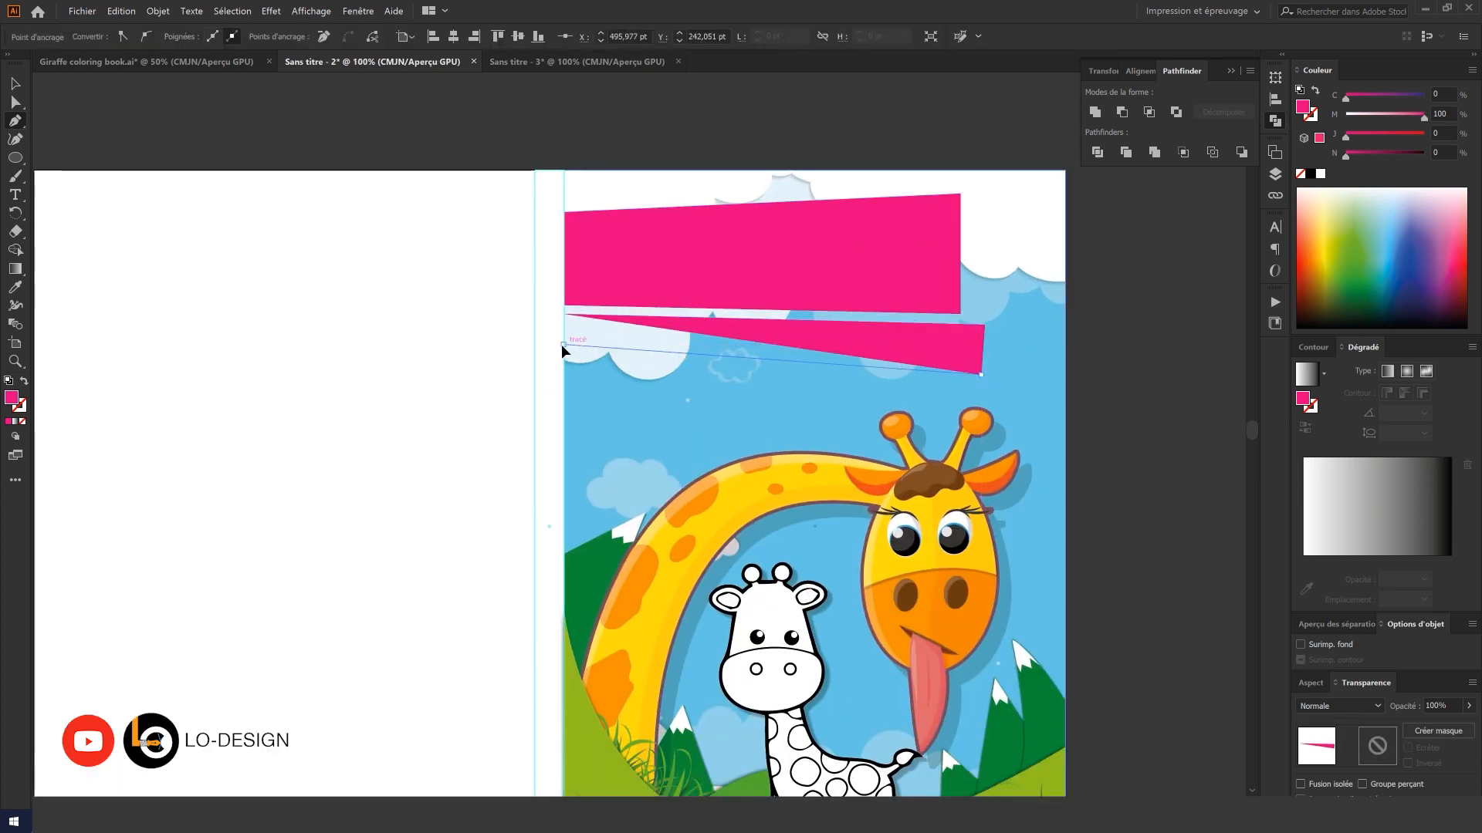
left_click(564, 314)
key("v")
- Select both pink strips, rotate them slightly counter-clockwise together, and nudge them back towards the spine
left_click(760, 284, "shift")
left_click_drag(998, 291, 997, 273)
left_click_drag(895, 275, 890, 275)
left_click(508, 324)
left_click_drag(509, 324, 511, 297)
left_click_drag(739, 319, 741, 376)
key("Delete")
- Draw a third, shorter four-sided strip with the Pen tool beneath the second pink strip, starting at the front cover's spine edge
key("p")
scroll(653, 354, "up", 1)
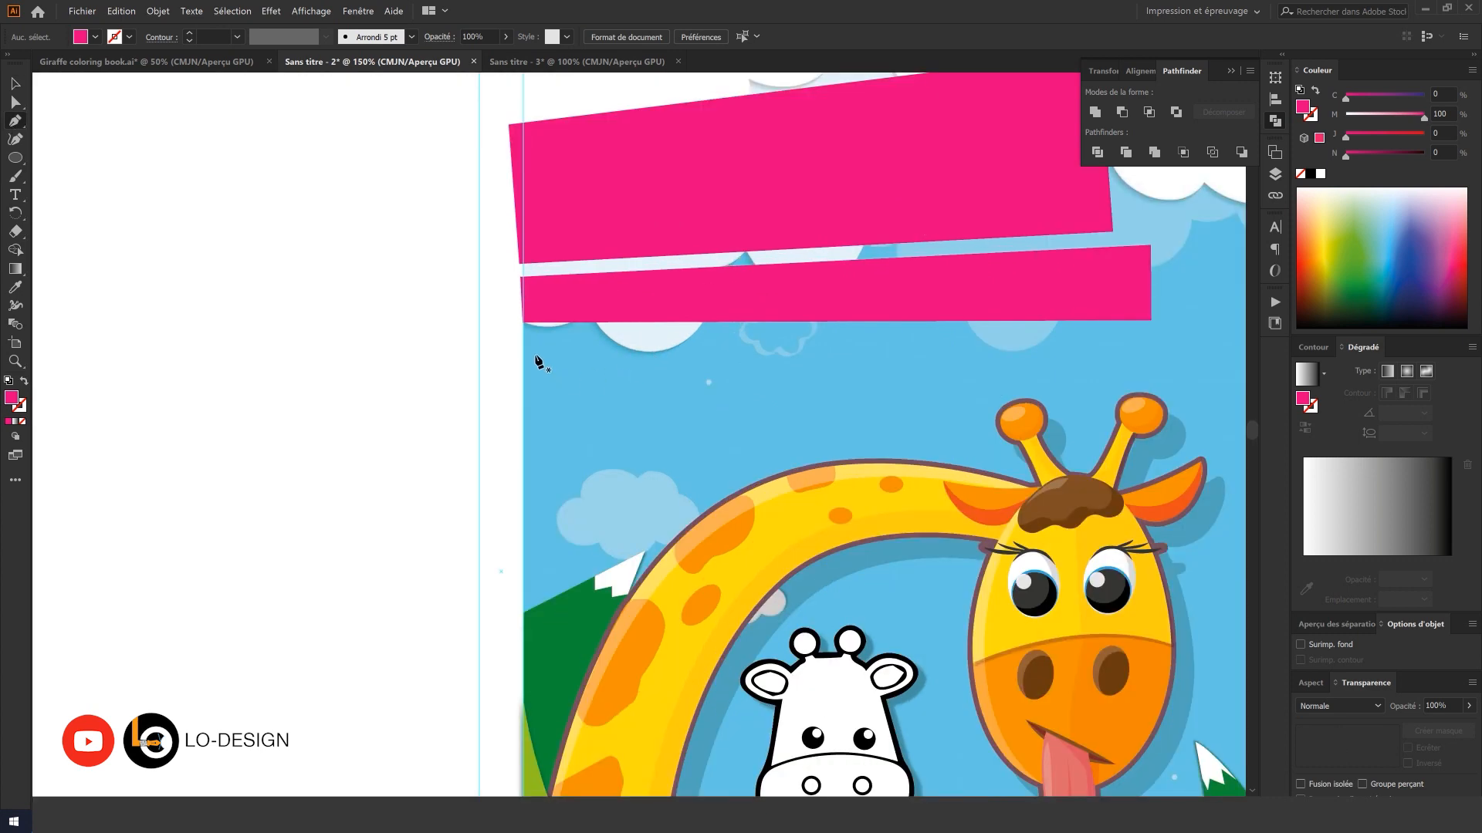
left_click(959, 341)
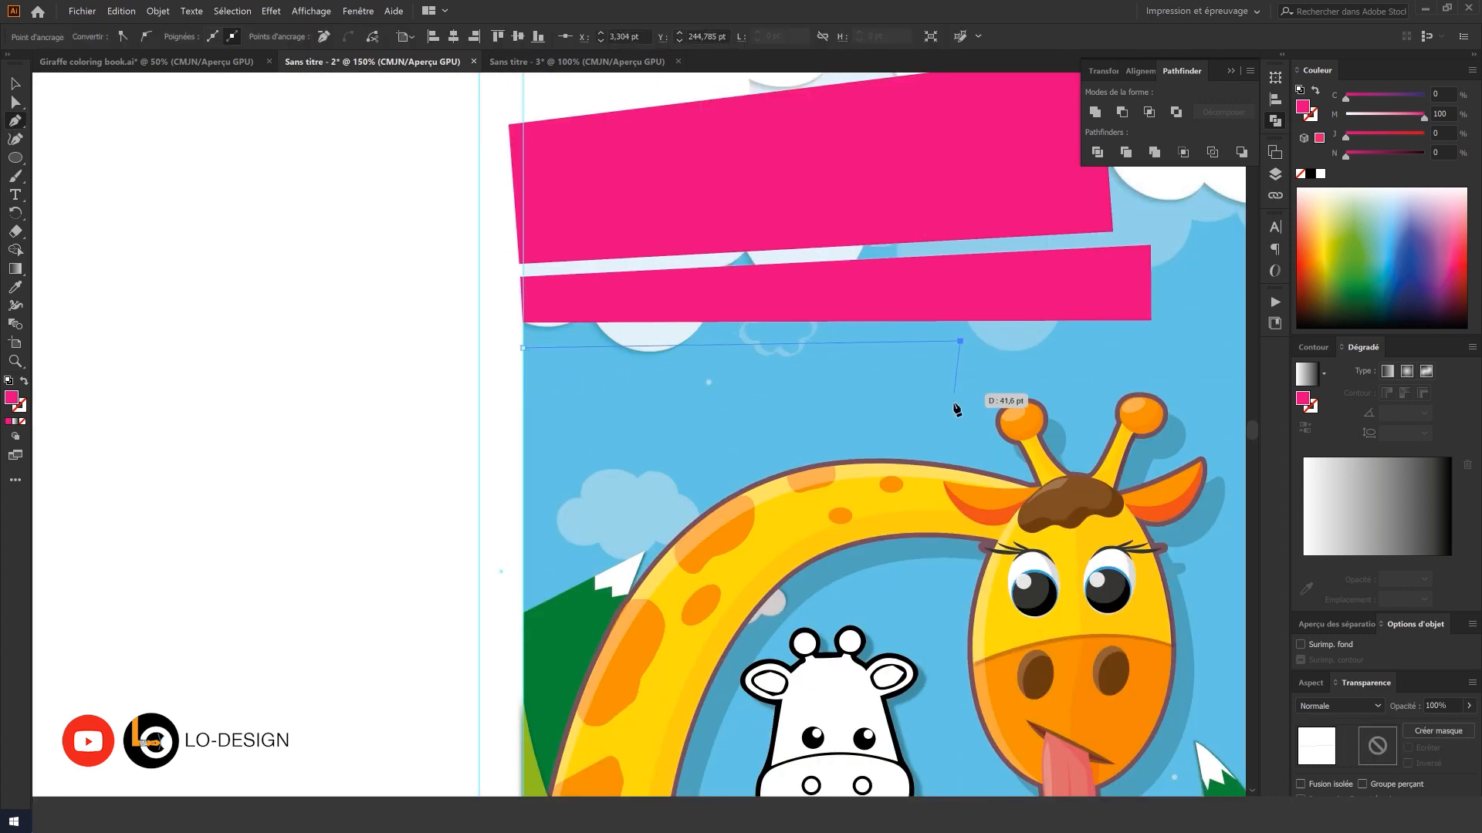
left_click(951, 406)
left_click(523, 397)
left_click(523, 348)
key("v")
left_click(695, 433)
- Rotate the lower two pink strips slightly counter-clockwise and nudge them so they sit close together
left_click(732, 389)
left_click_drag(970, 379, 970, 367)
left_click_drag(905, 373, 900, 373)
left_click(1125, 285)
left_click_drag(1165, 280, 1163, 257)
left_click_drag(1096, 278, 1085, 285)
left_click_drag(1058, 235, 1047, 344)
- Rotate the top pink banner further counter-clockwise and nudge it to leave a narrow gap above the second strip
left_click(1059, 308)
left_click_drag(1108, 252, 1108, 240)
left_click_drag(988, 273, 984, 284)
left_click_drag(1099, 249, 1098, 238)
left_click_drag(1022, 277, 1019, 276)
left_click_drag(995, 248, 1017, 358)
- Compress all three pink strips slightly from their upper edge and move the top banner's lower-right corner outward to make its right side vertical
left_click(965, 502, "shift")
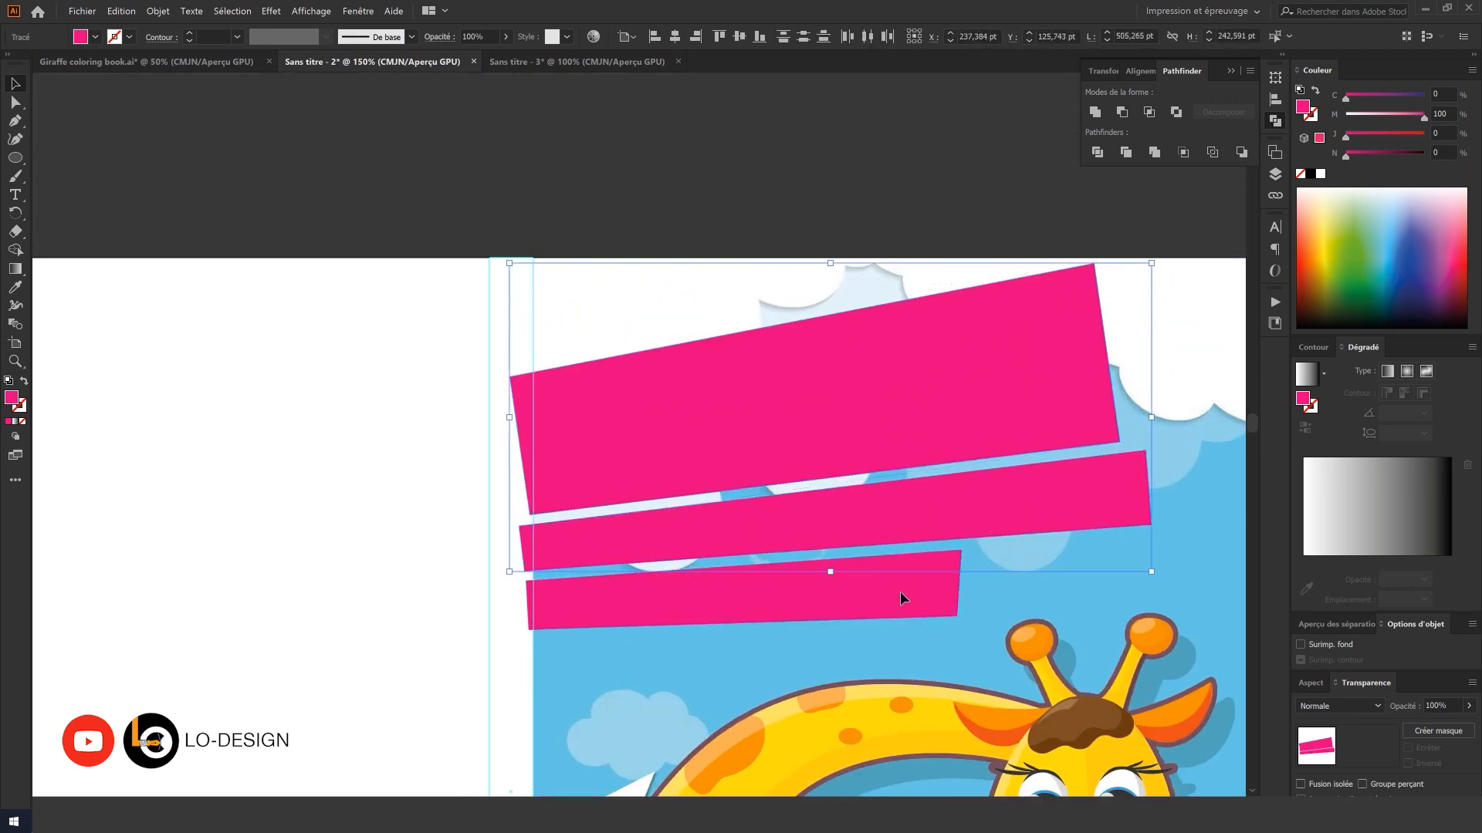
left_click(899, 591, "shift")
left_click_drag(897, 579, 841, 587)
left_click_drag(776, 275, 776, 286)
mouse_move(1108, 286)
left_mouse_down()
mouse_move(1076, 290)
mouse_move(1091, 284)
left_mouse_up()
left_click(1099, 246)
left_click_drag(1065, 464, 1091, 462)
left_click_drag(897, 444, 964, 443)
left_click(567, 222)
left_click_drag(567, 222, 701, 249)
scroll(818, 269, "down", 3)
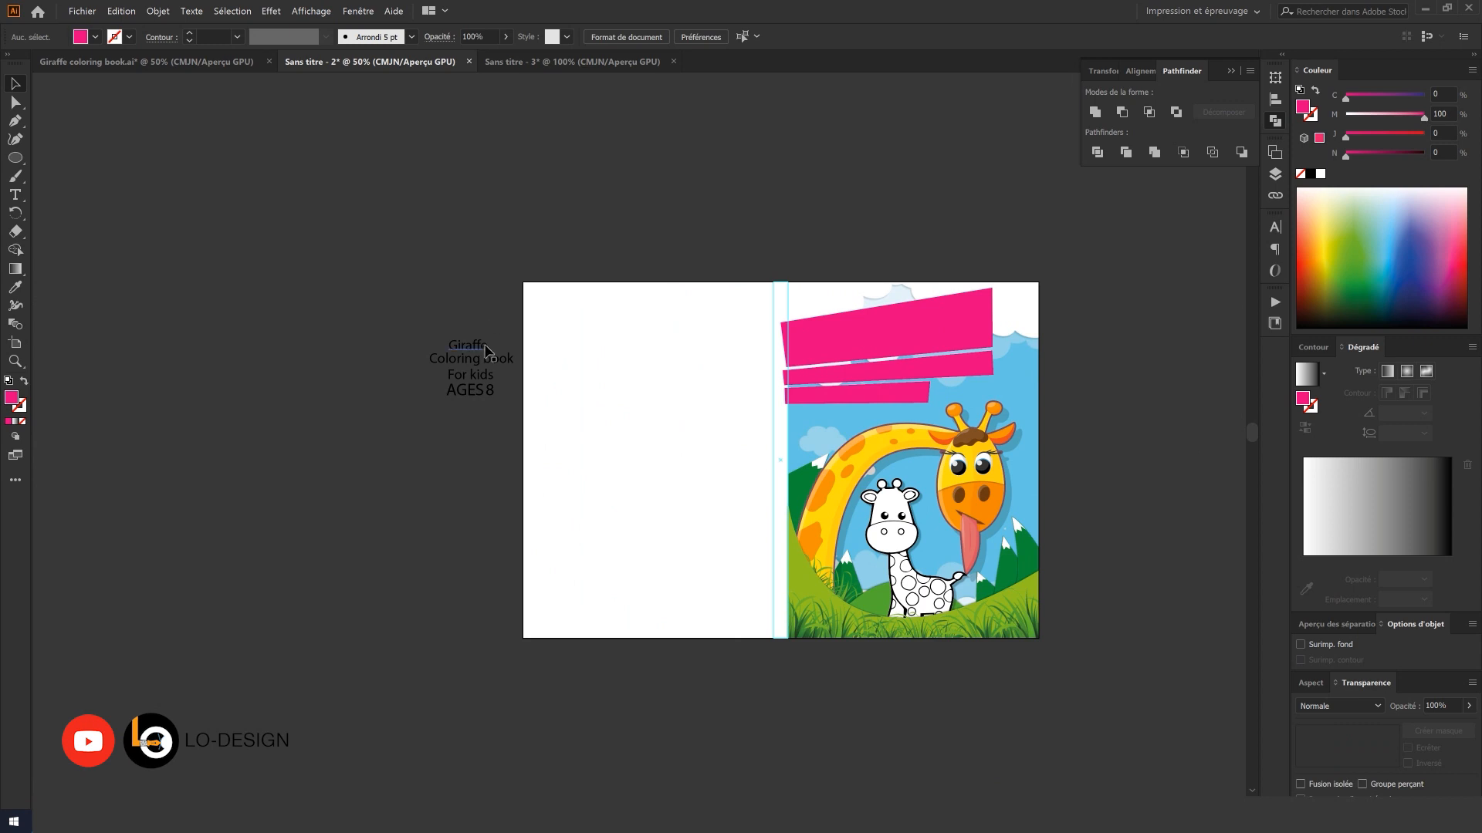
- Move the "Giraffe" text above the artboard and set its font to Asmaa Font Regular
left_click_drag(486, 349, 727, 278)
scroll(720, 213, "up", 2)
type("as")
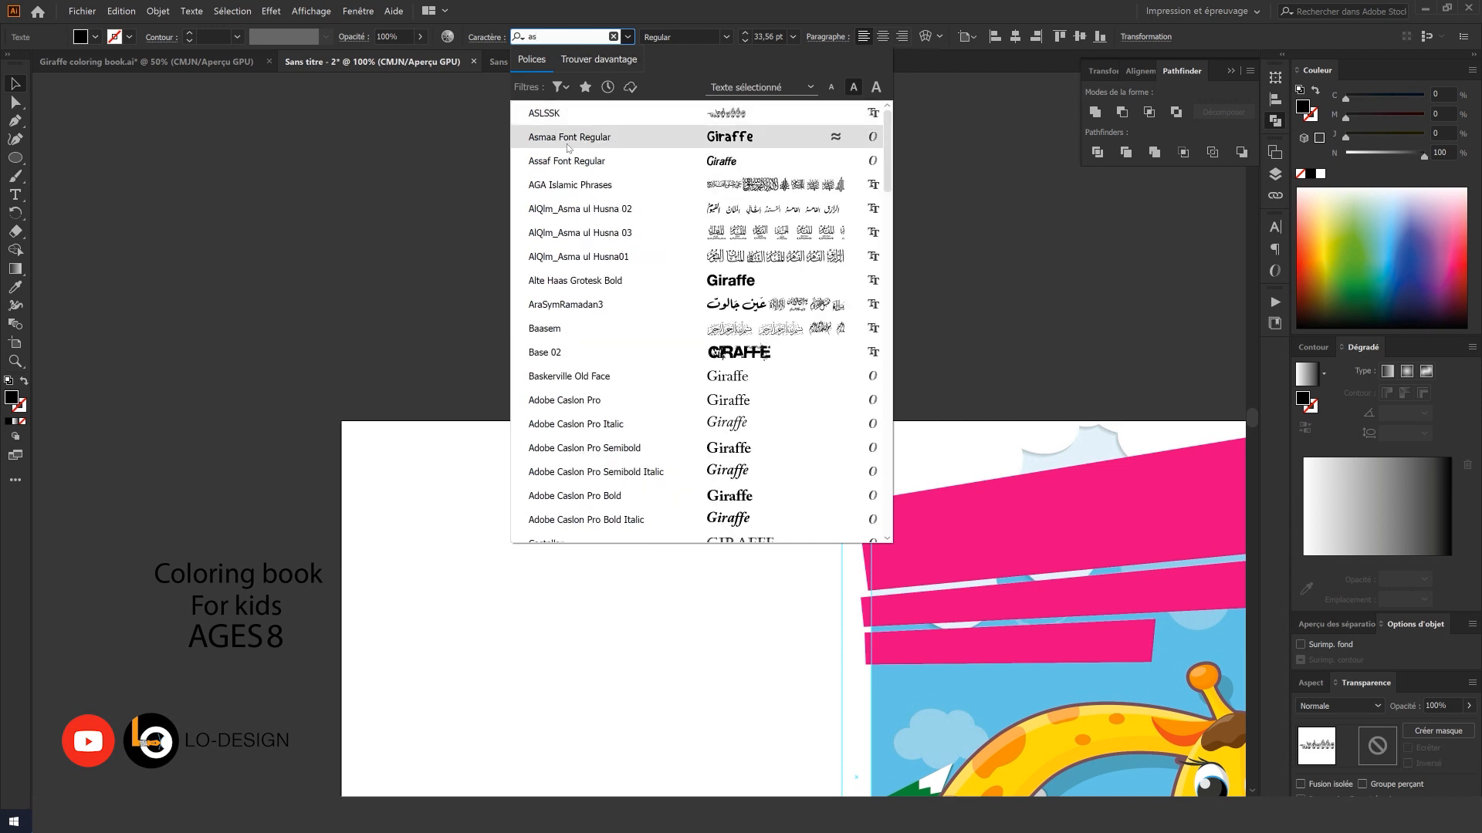
left_click(601, 139)
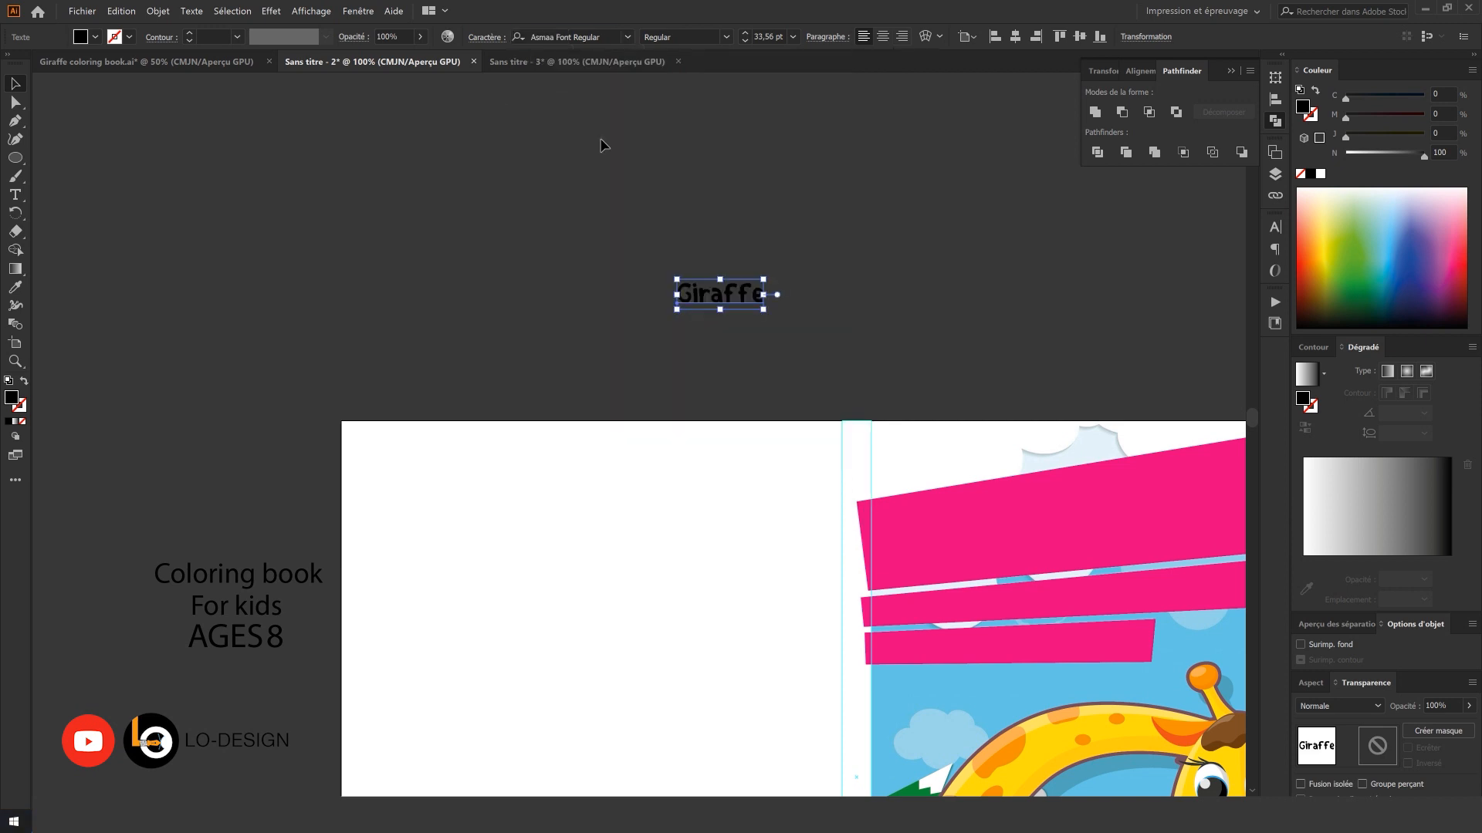
left_click(625, 200)
- Enlarge the "Giraffe" title to about 133.37 pt, place it on the top pink banner, and tilt it to match the slant
left_click_drag(763, 310, 953, 398)
left_click_drag(882, 368, 356, 283)
left_click_drag(423, 244, 653, 422)
scroll(653, 418, "up", 2)
left_click_drag(781, 402, 780, 409)
left_click_drag(571, 437, 717, 363)
scroll(724, 359, "down", 1)
scroll(725, 360, "down", 3)
scroll(545, 242, "left", 5)
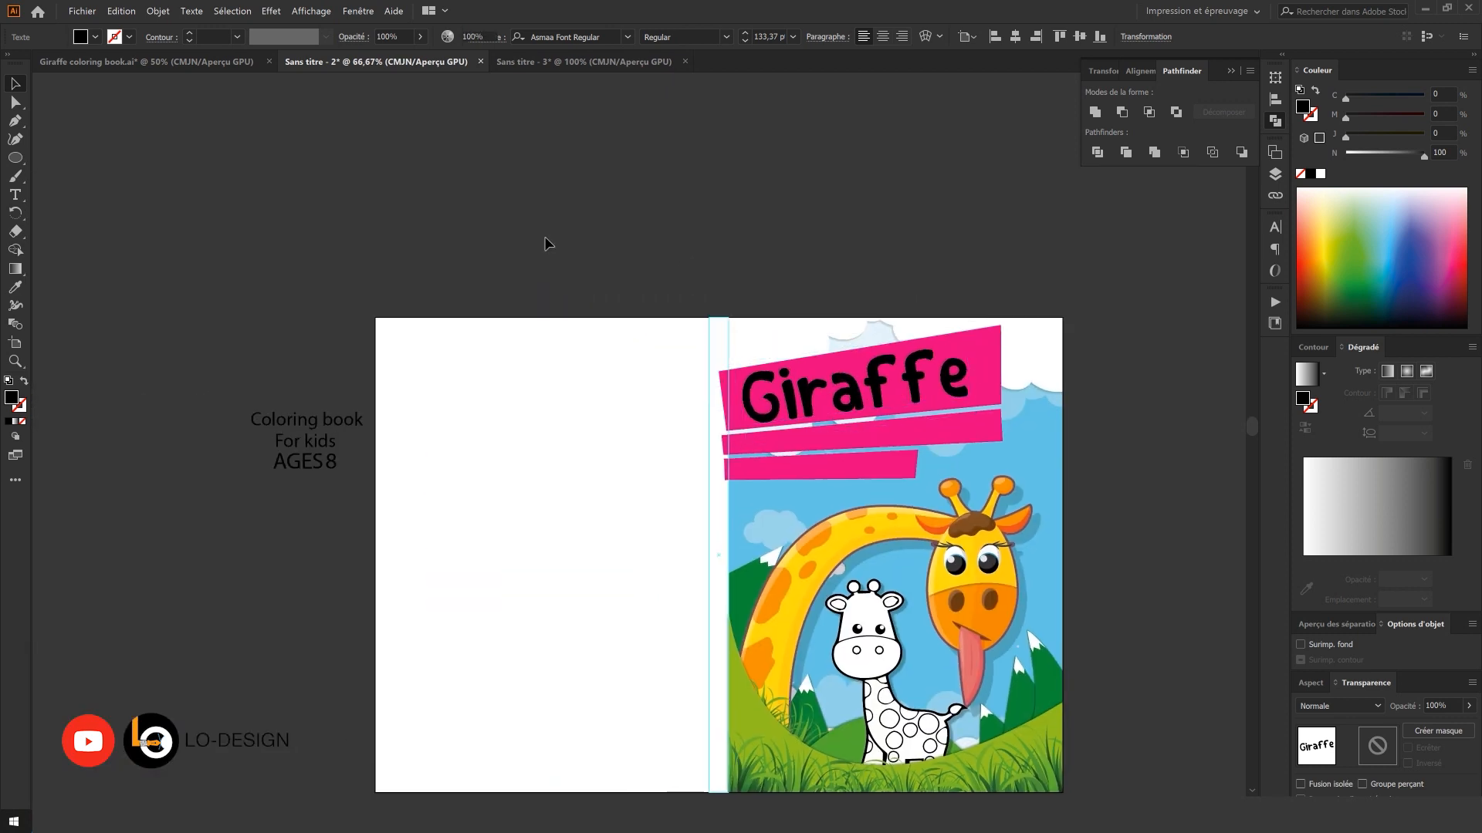
- Move the "Coloring book" text onto the second pink strip
left_click(541, 270)
left_click_drag(382, 420, 948, 438)
scroll(957, 440, "up", 2)
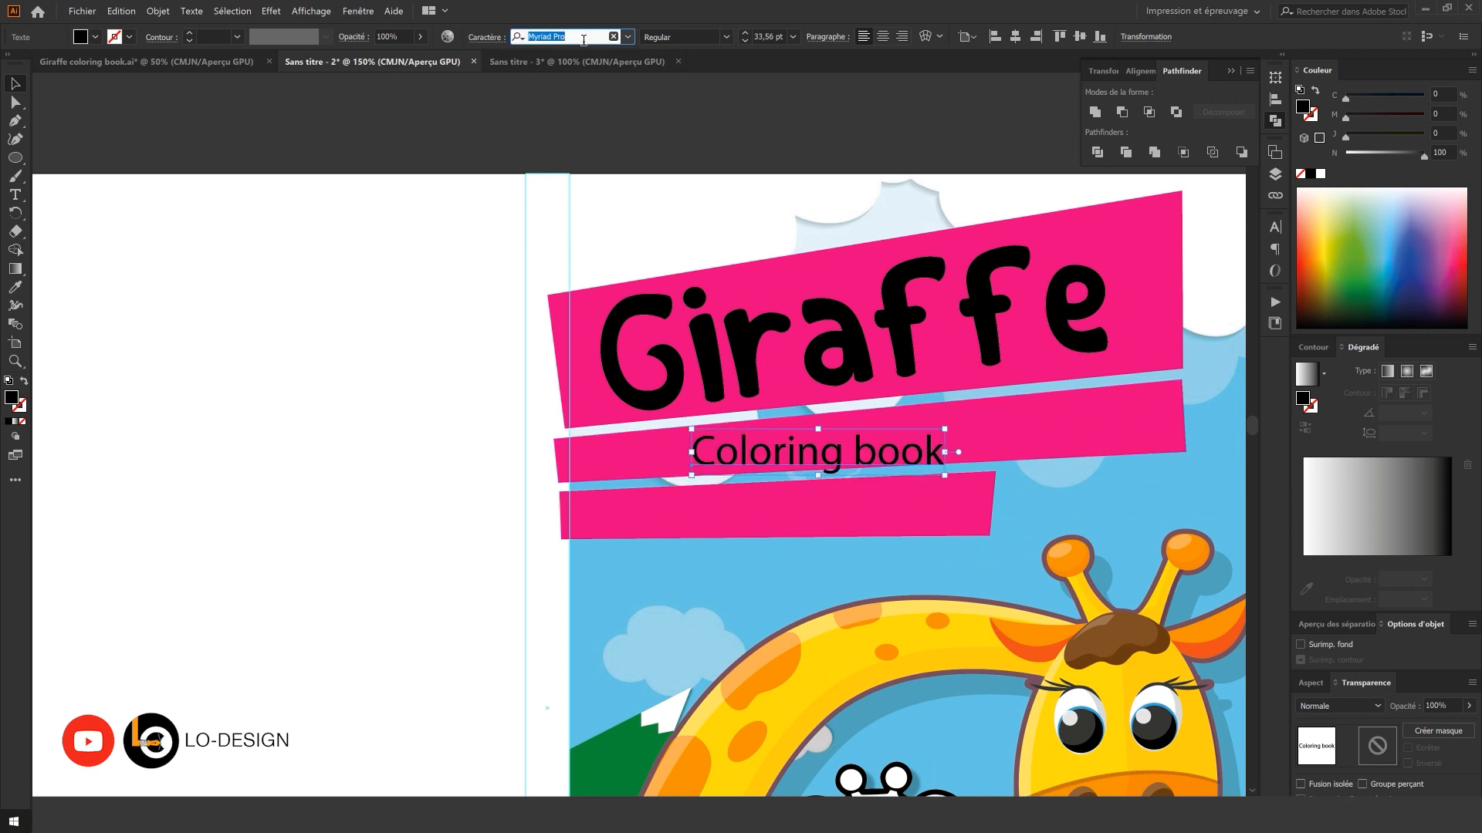
- Set the font of the "Coloring book" text to Asmaa Font Regular
type("as")
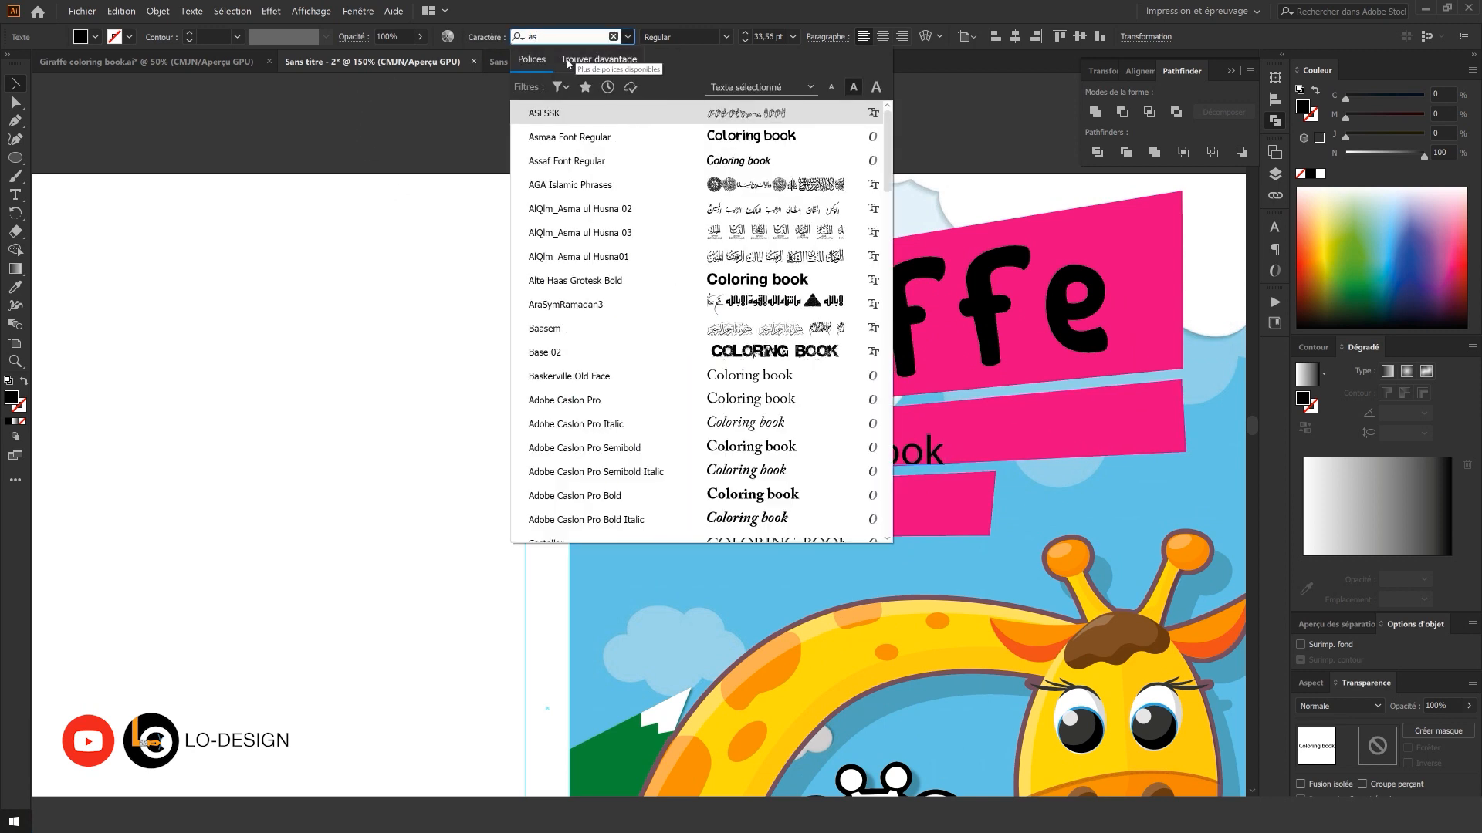
type("maa")
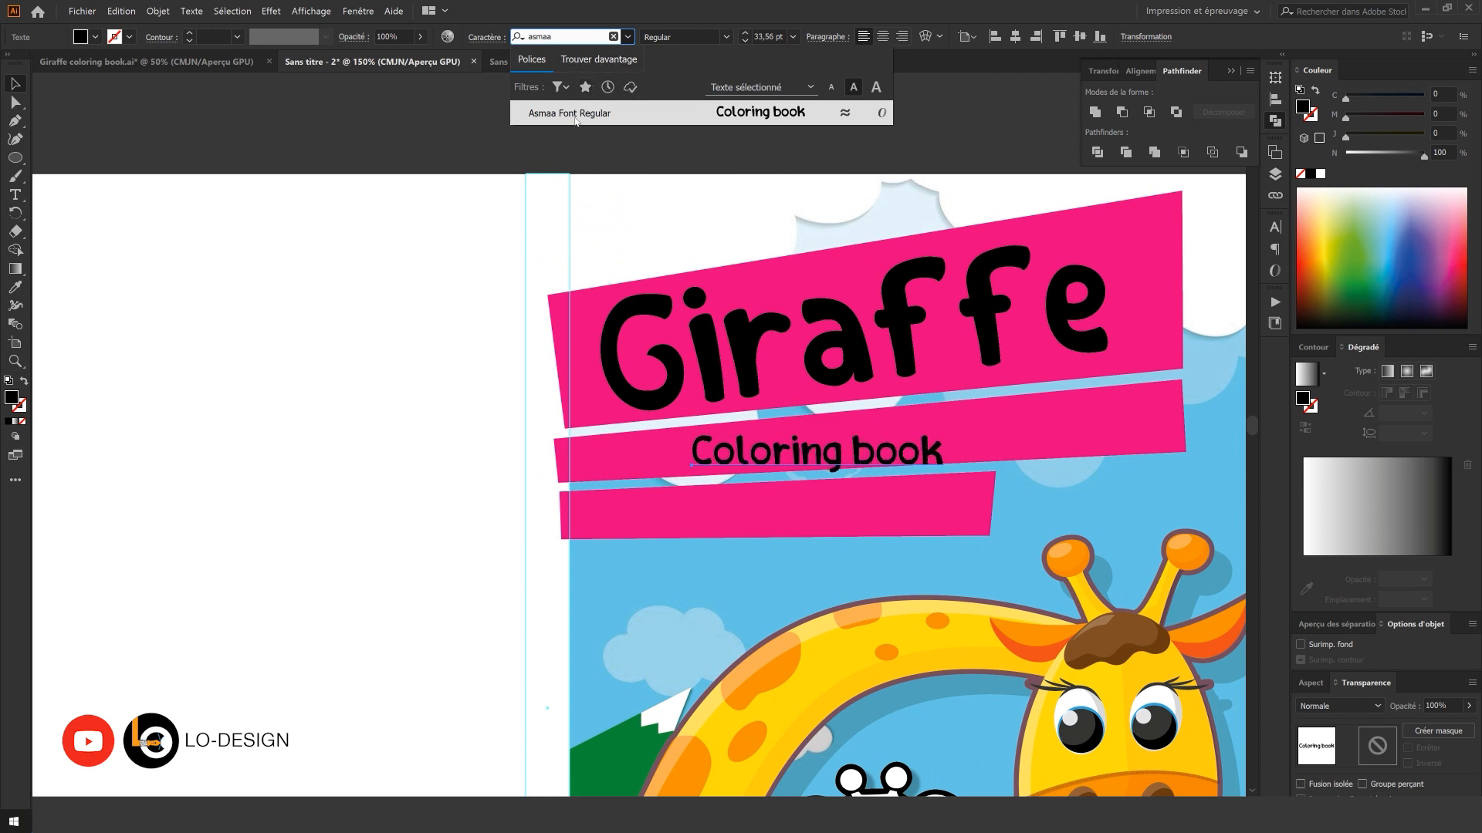
left_click(575, 114)
left_click(547, 188)
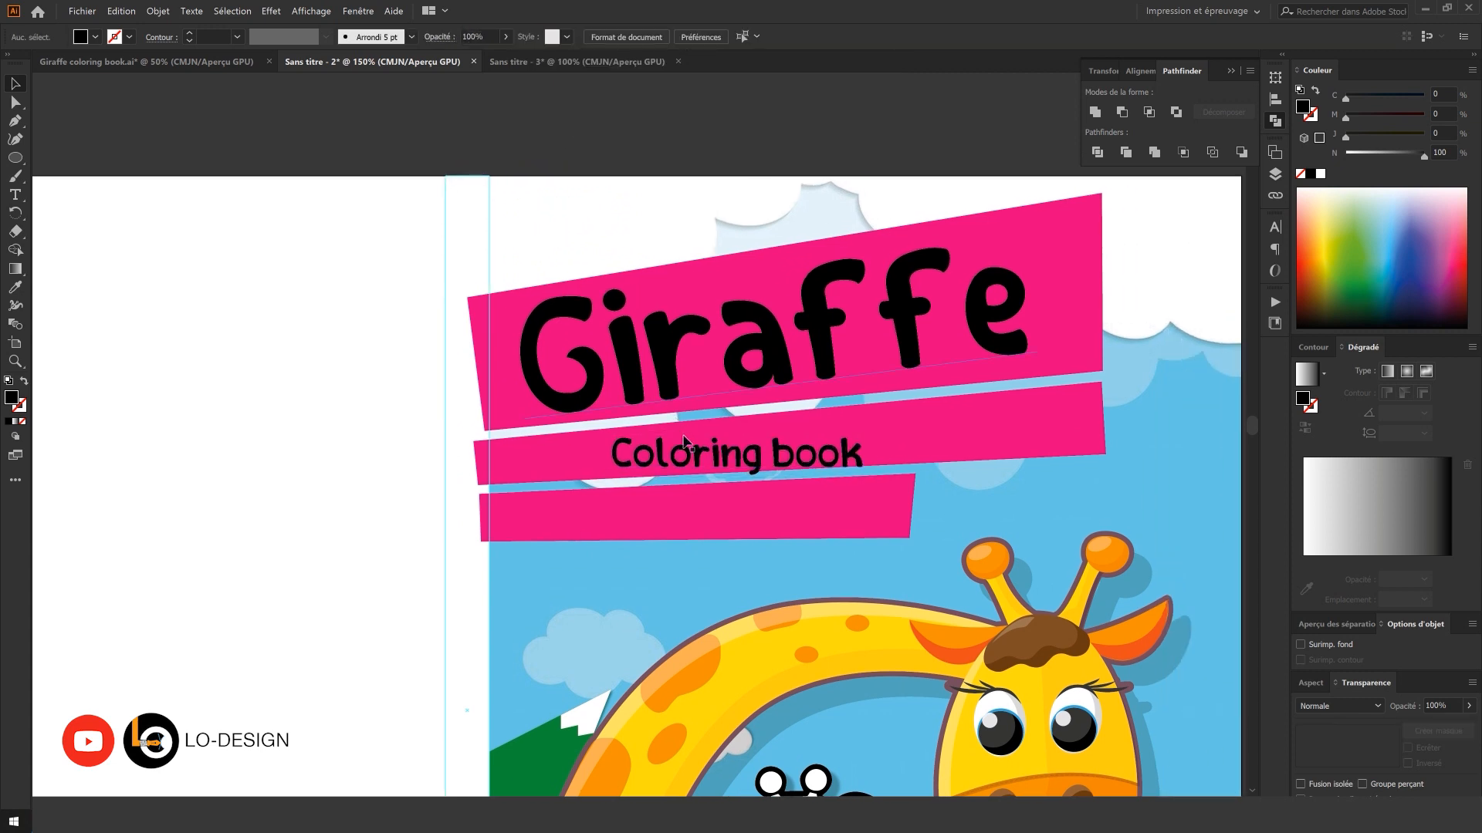
- Enlarge the "Coloring book" text to about 46.05 pt and tilt it to fit the second pink strip
left_click(682, 434)
left_click_drag(841, 454, 923, 435)
left_click_drag(867, 445, 1017, 419)
scroll(903, 430, "up", 3)
left_click_drag(1057, 355, 1209, 436)
scroll(1079, 415, "down", 3)
left_click(592, 382)
- Move the "For kids" text beside the third pink strip and set its font to Asmaa Font Regular
scroll(519, 364, "down", 2)
left_click_drag(513, 358, 745, 359)
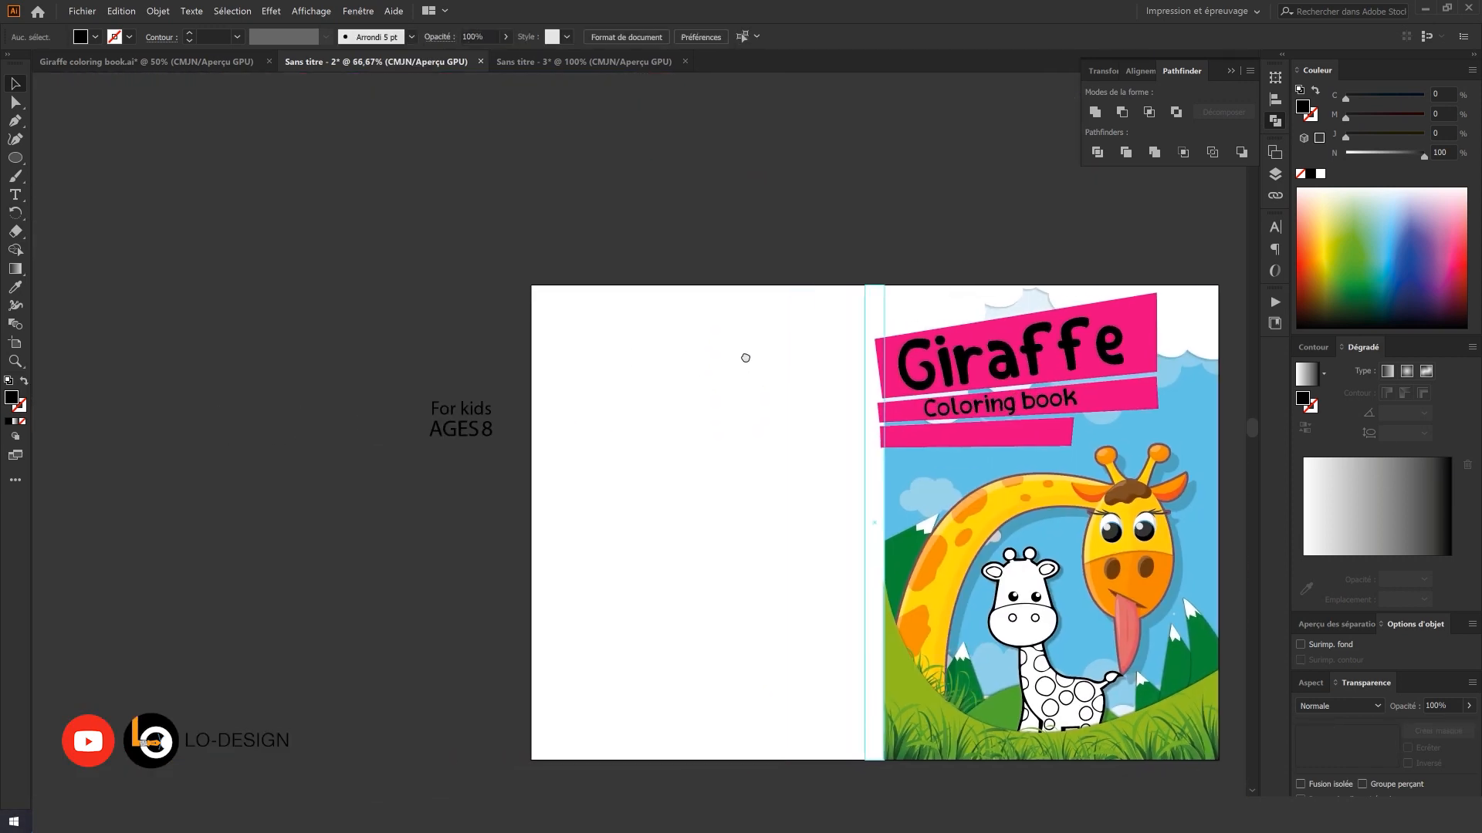
left_click_drag(488, 418, 853, 455)
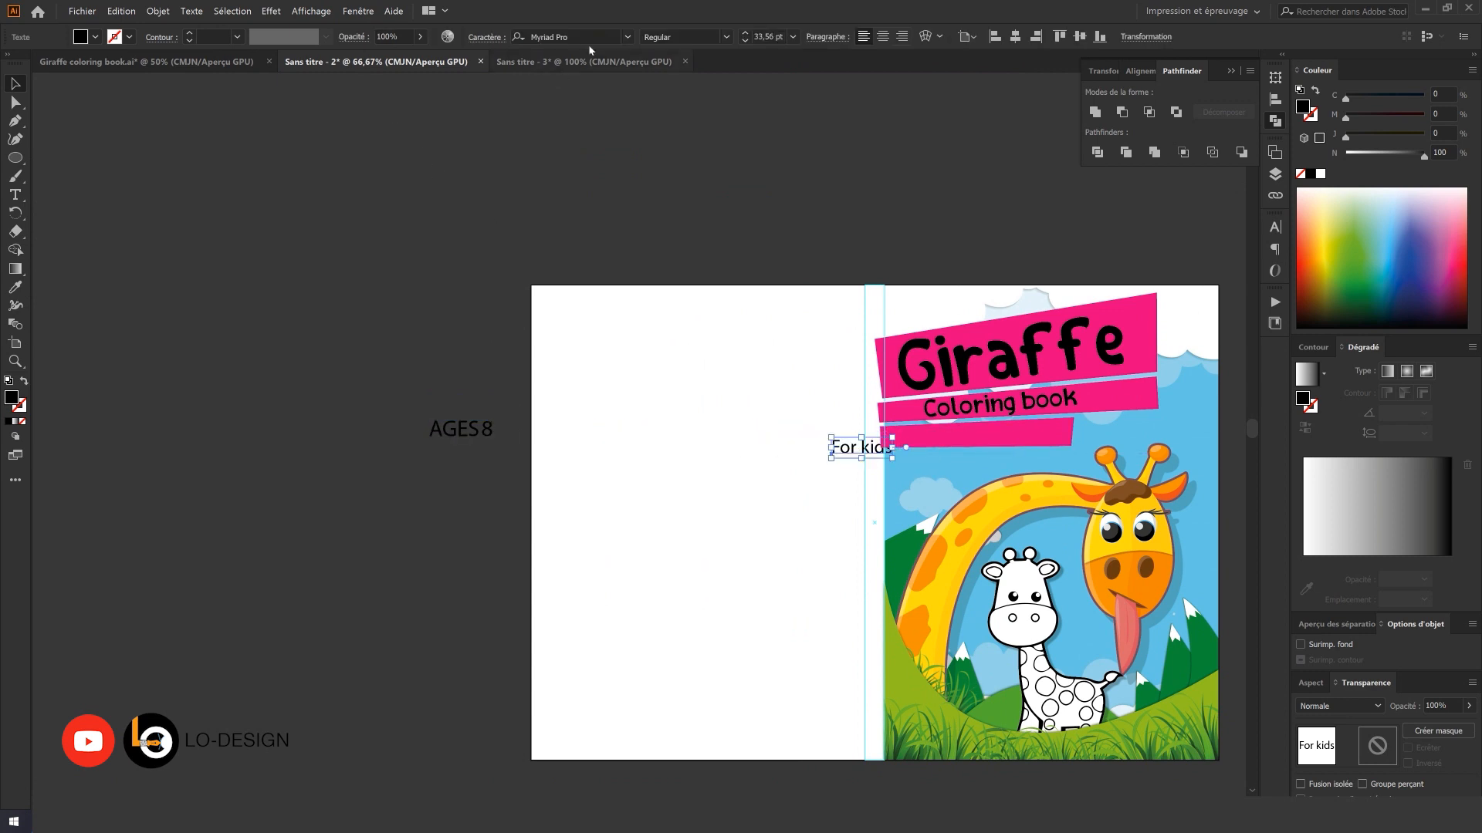
type("asma")
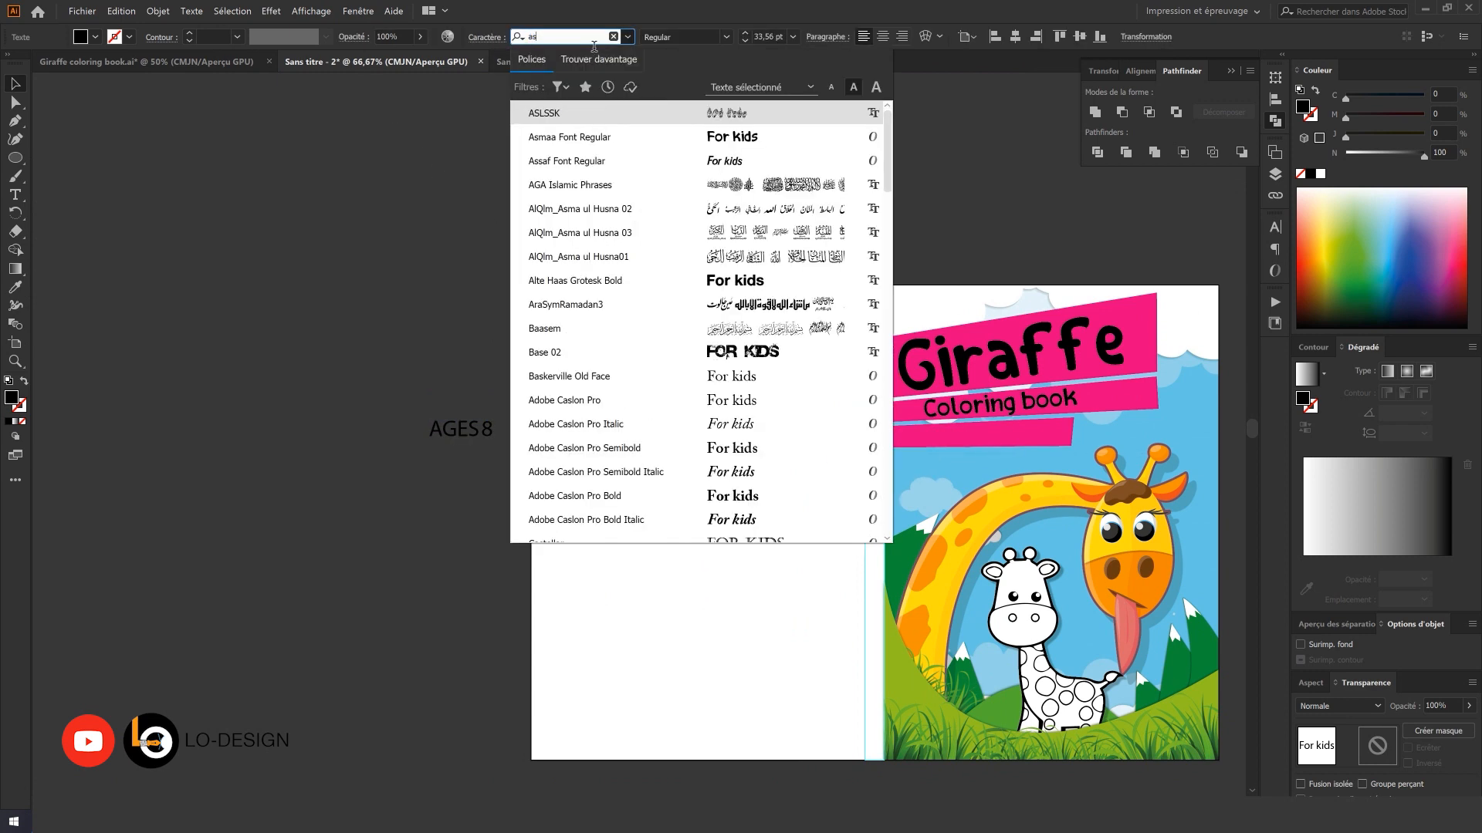
left_click(557, 110)
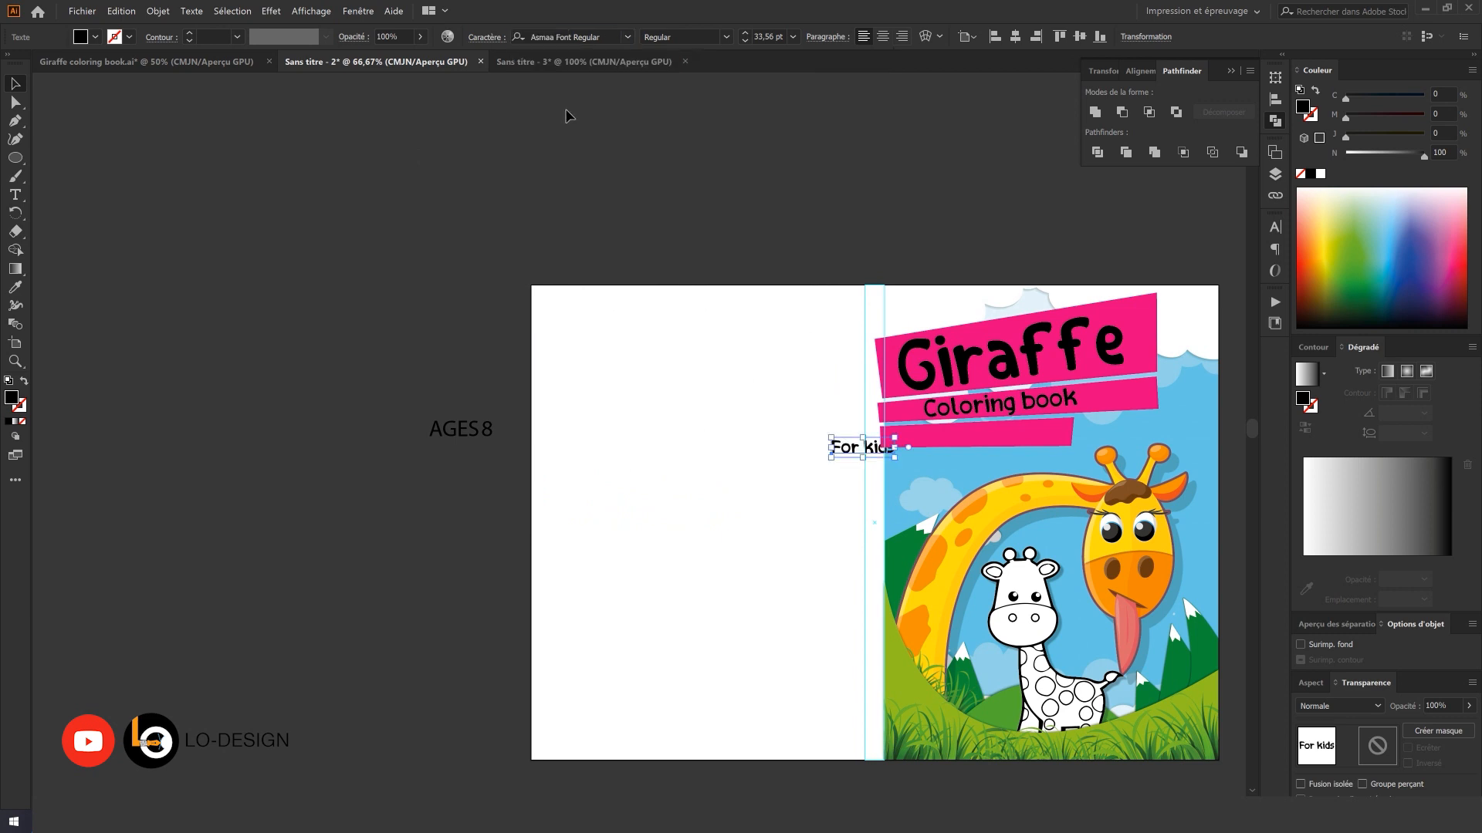
left_click(780, 343)
- Place the "For kids" text on the third pink strip
scroll(934, 430, "up", 2)
left_click_drag(856, 444, 824, 445)
left_click(633, 481)
key("ctrl+1")
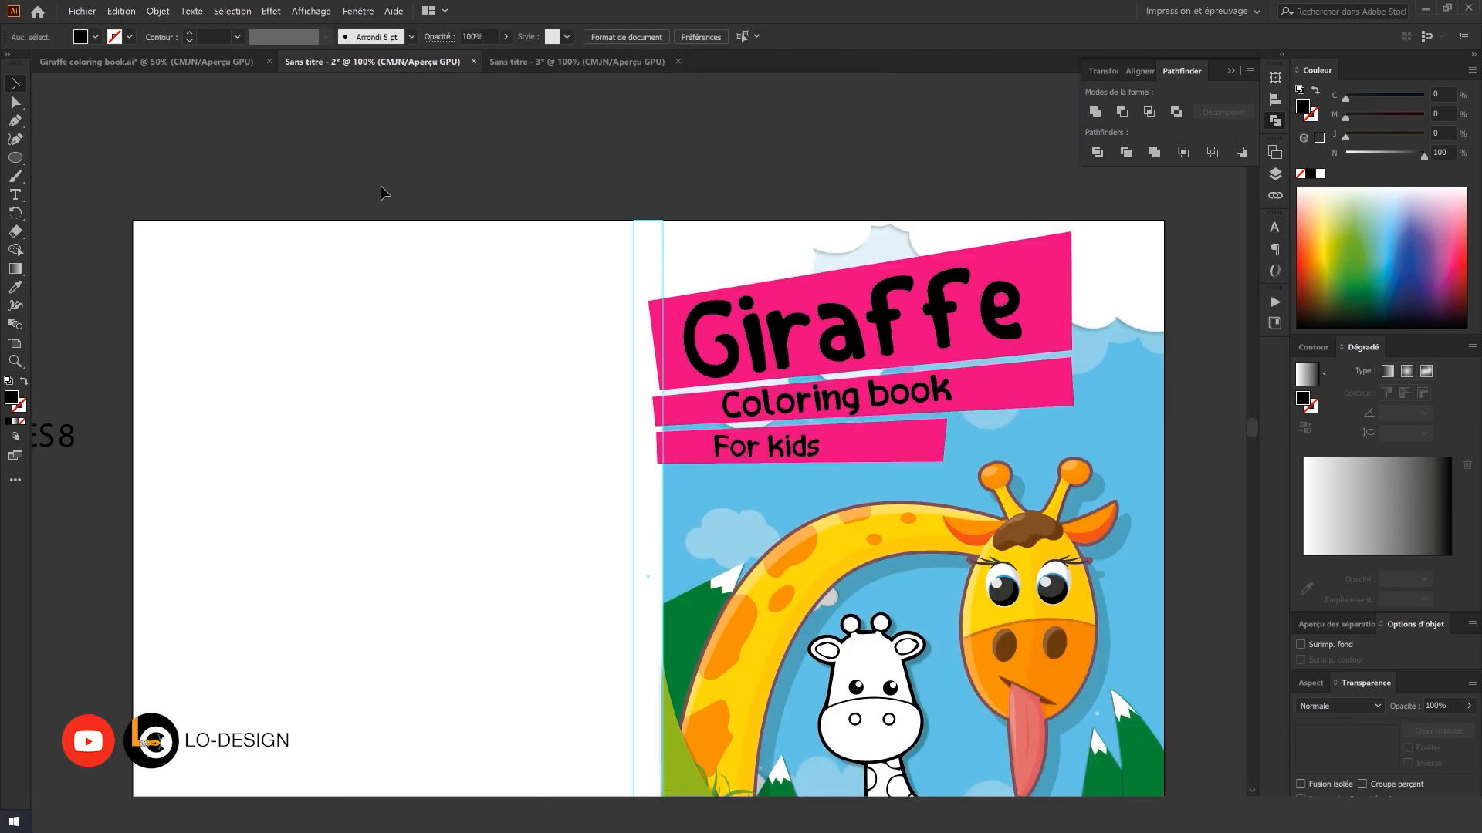
- Move the third pink strip together with its "For kids" text aside onto the blank back cover
left_click(696, 446)
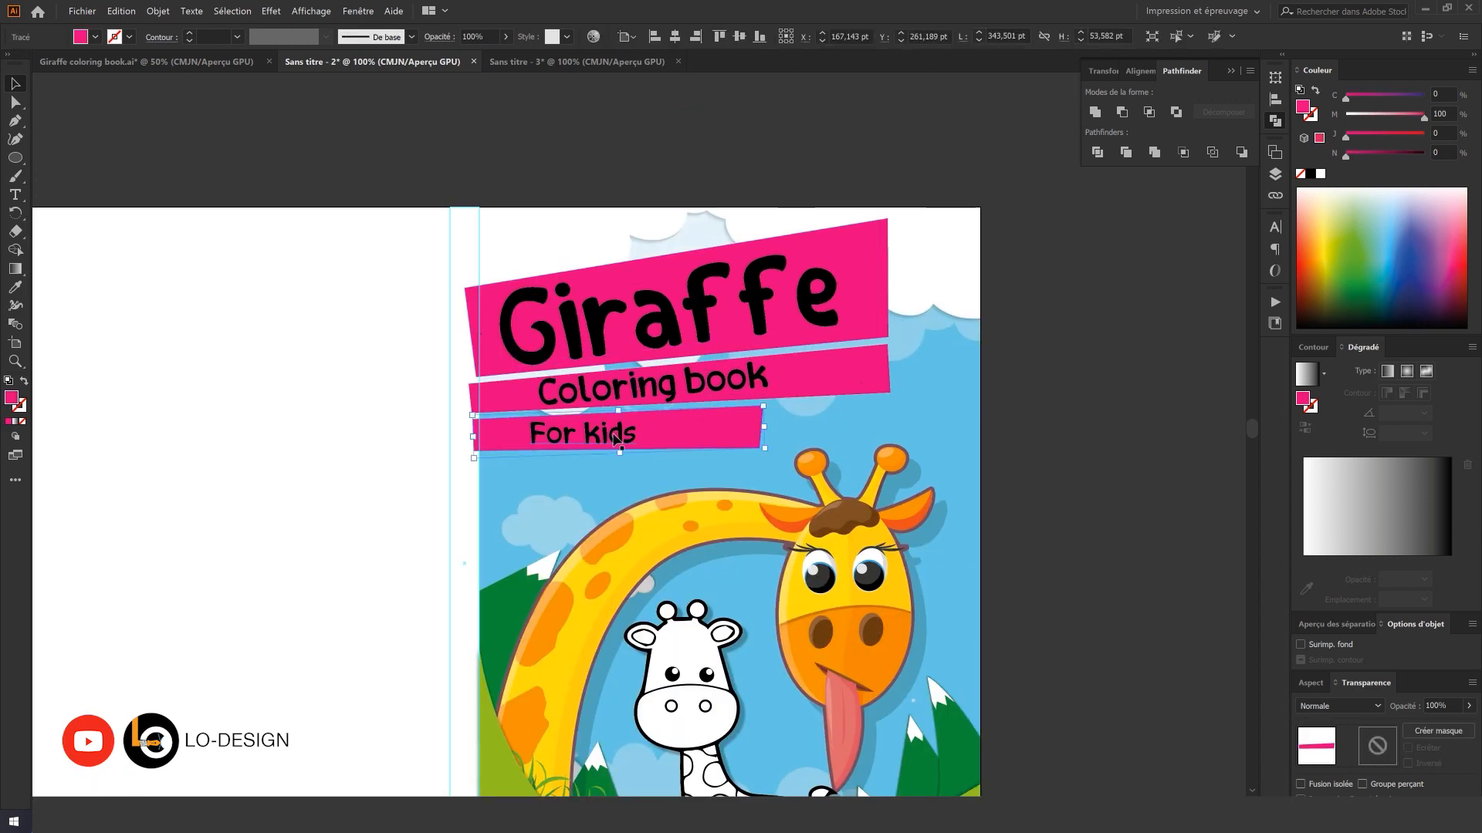
left_click_drag(696, 446, 355, 439)
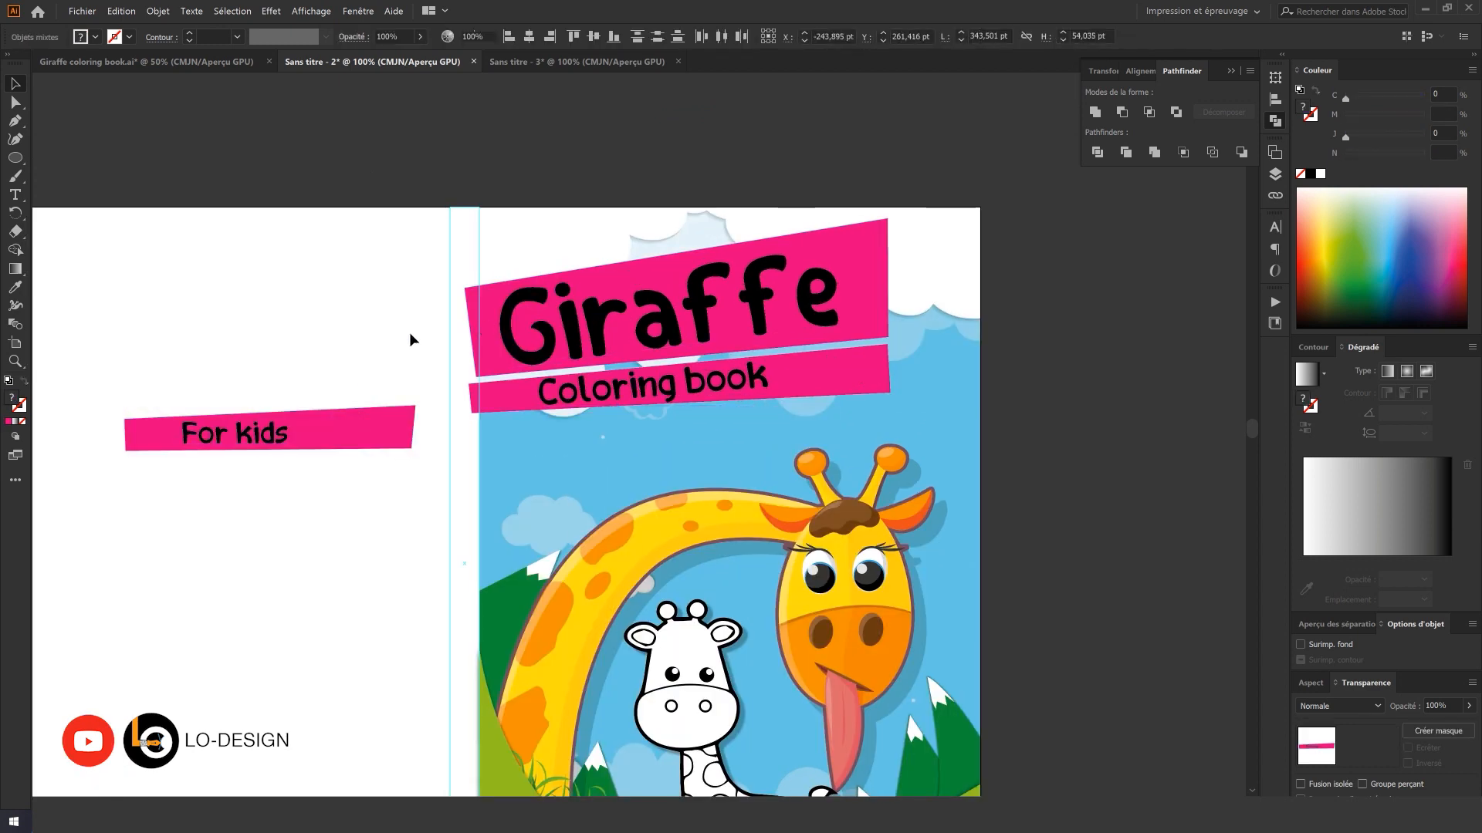
left_click(429, 299)
- Fill the strip behind "Coloring book" with the blue swatch C=85 M=50 Y=0 K=0
left_click(803, 384)
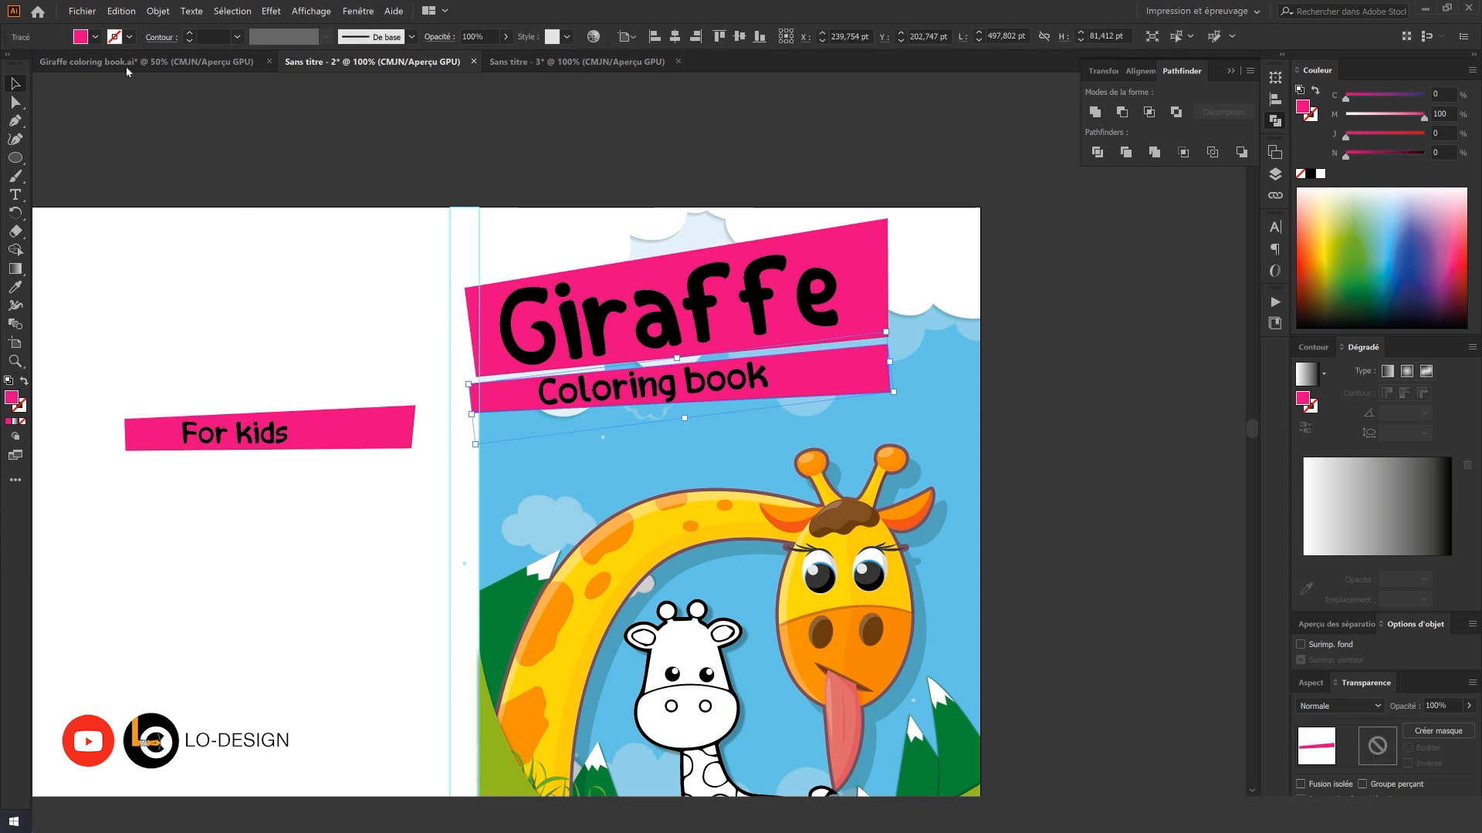
left_click(96, 37)
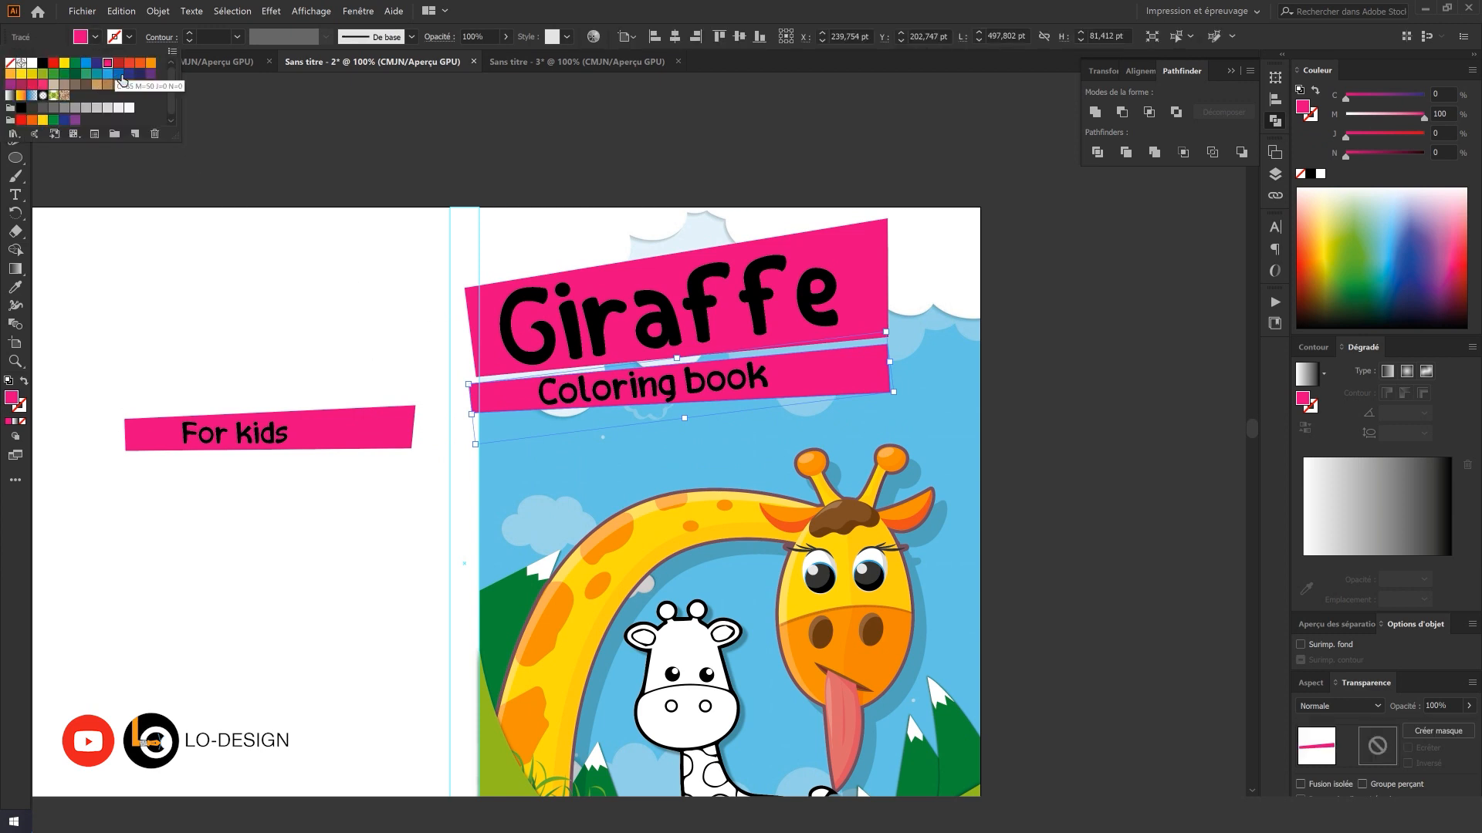
left_click(428, 208)
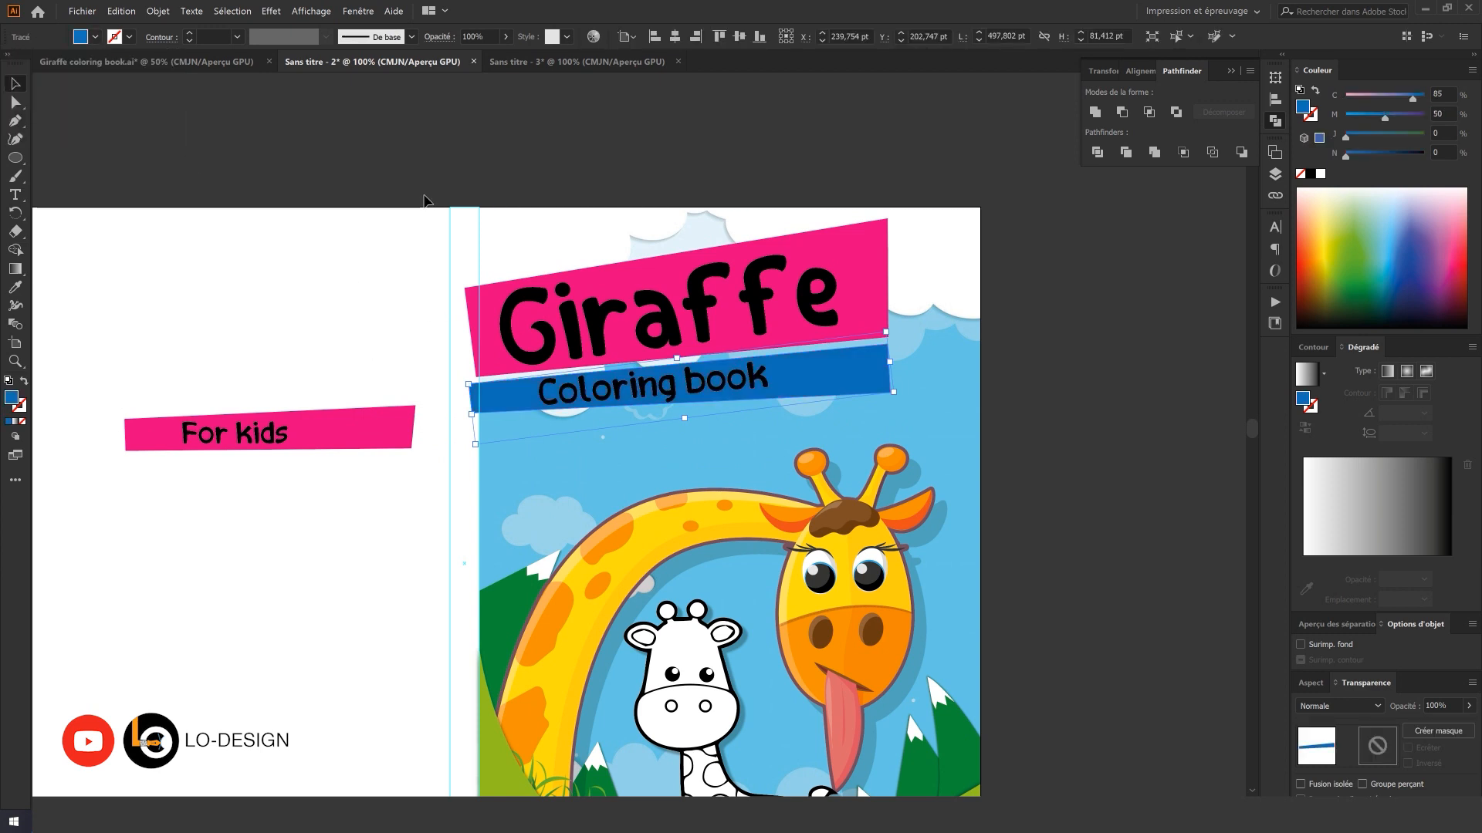
left_click(423, 200)
left_click_drag(402, 201, 446, 204)
- Fill the "Giraffe" title with yellow
left_click(657, 308)
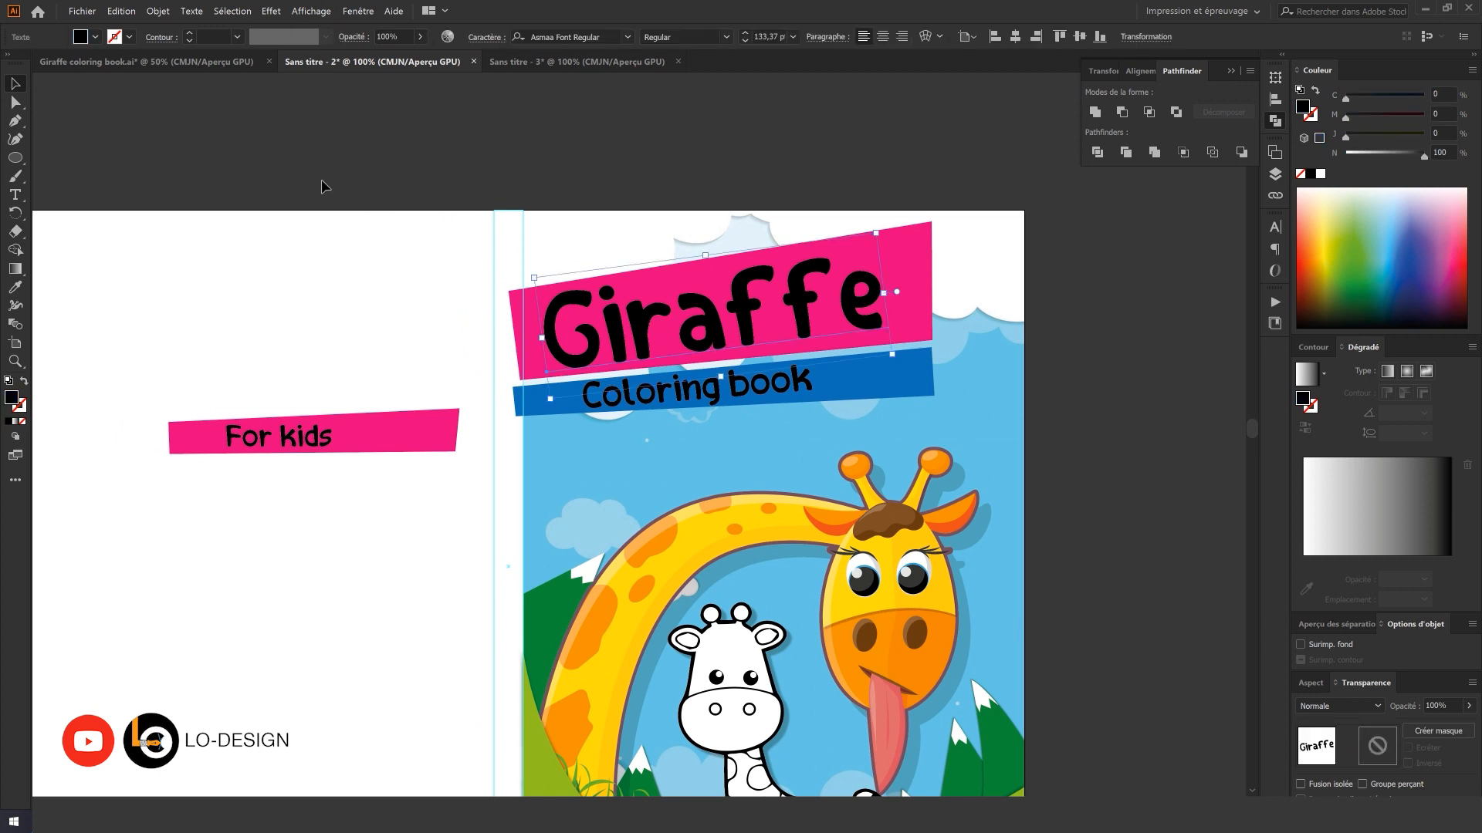
left_click(96, 37)
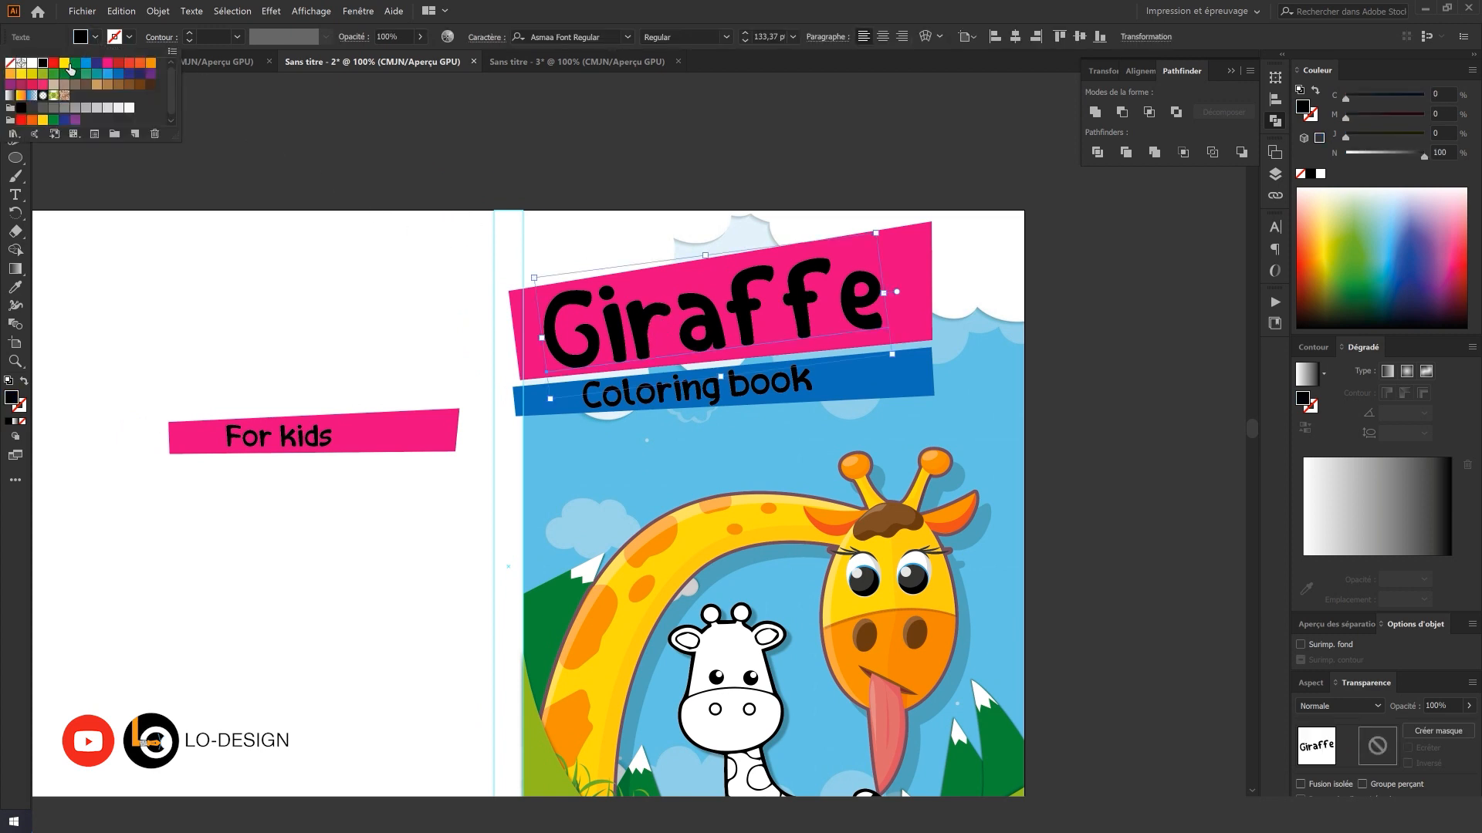
left_click(69, 68)
left_click(325, 162)
- Fill the "Coloring book" text with white
left_click(387, 185)
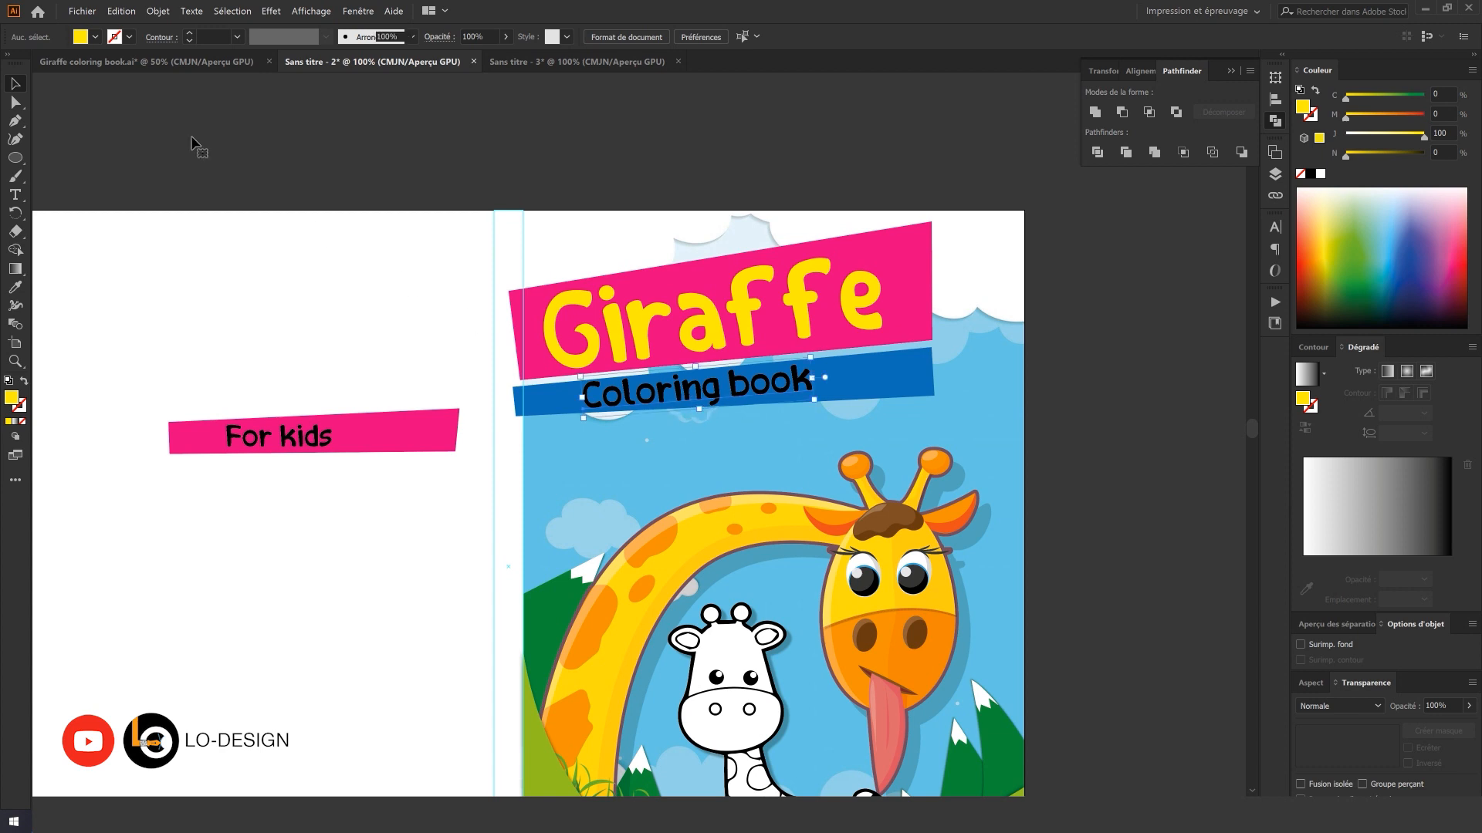
left_click(94, 38)
left_click(33, 62)
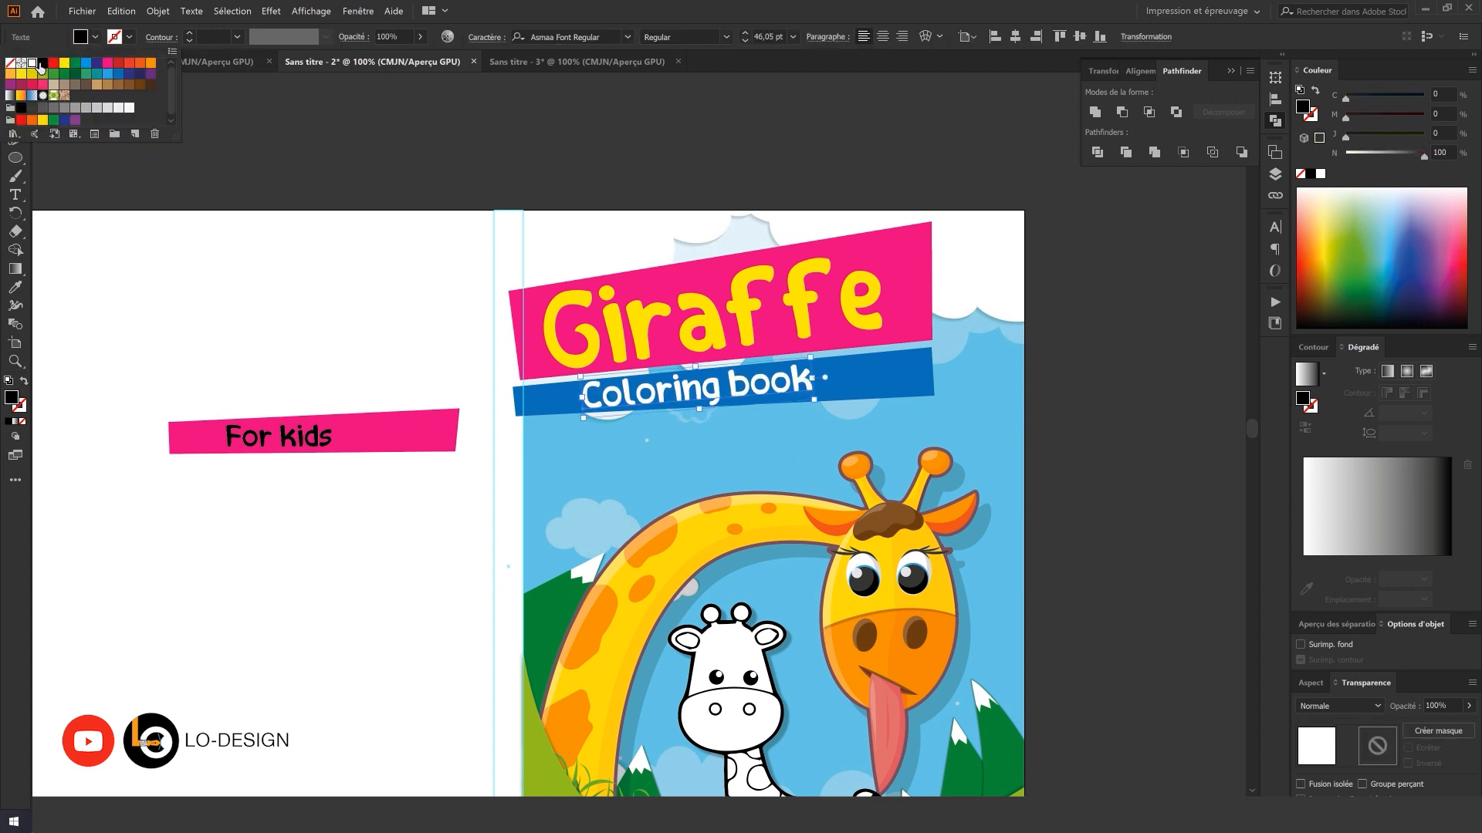
left_click(375, 183)
left_click(437, 201)
- Move the third pink strip from the back cover to just beneath the blue strip, leaving its text behind
left_click_drag(500, 227, 466, 223)
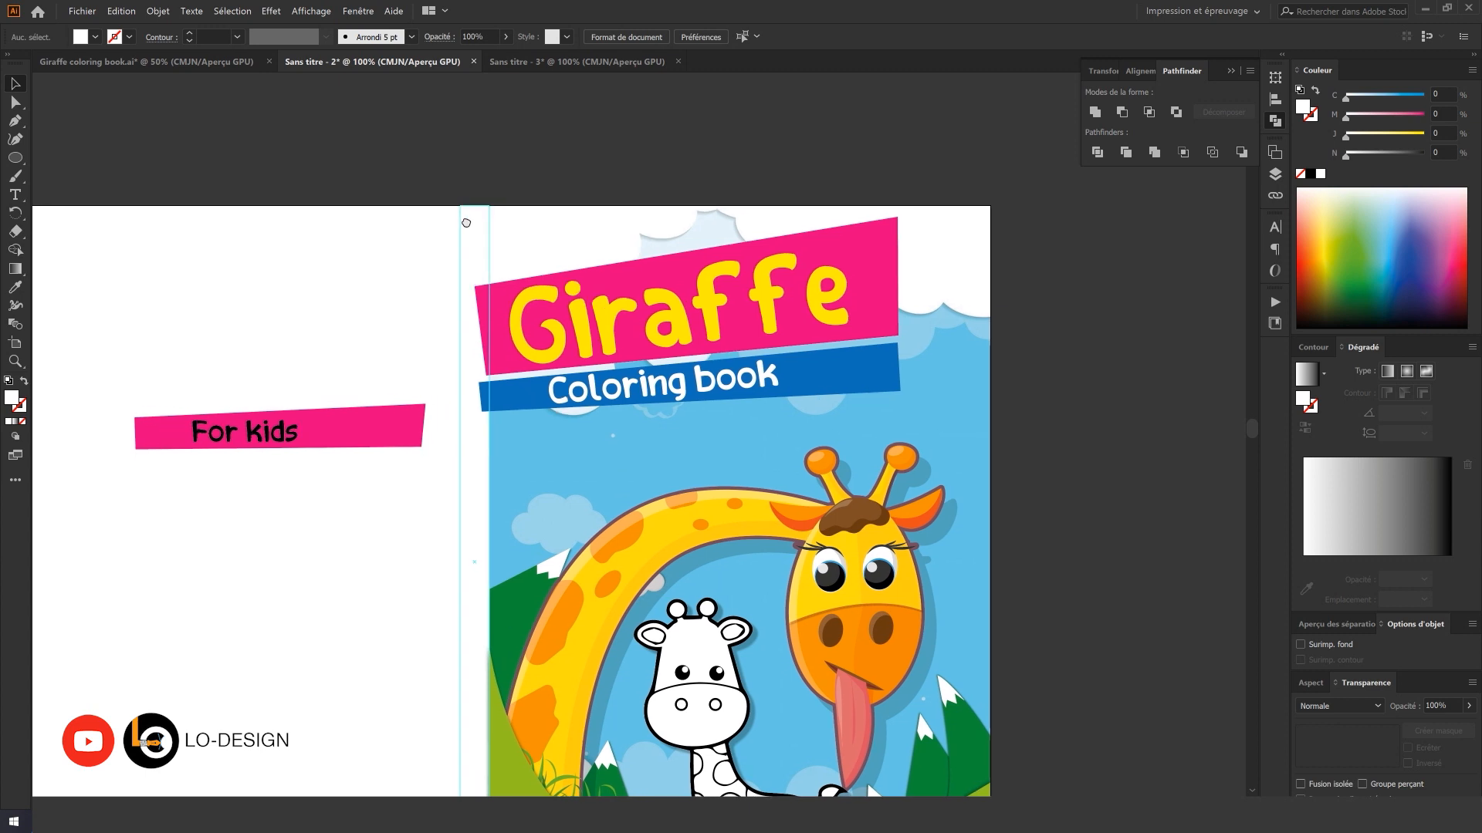
scroll(585, 318, "down", 1)
left_click_drag(618, 353, 699, 321)
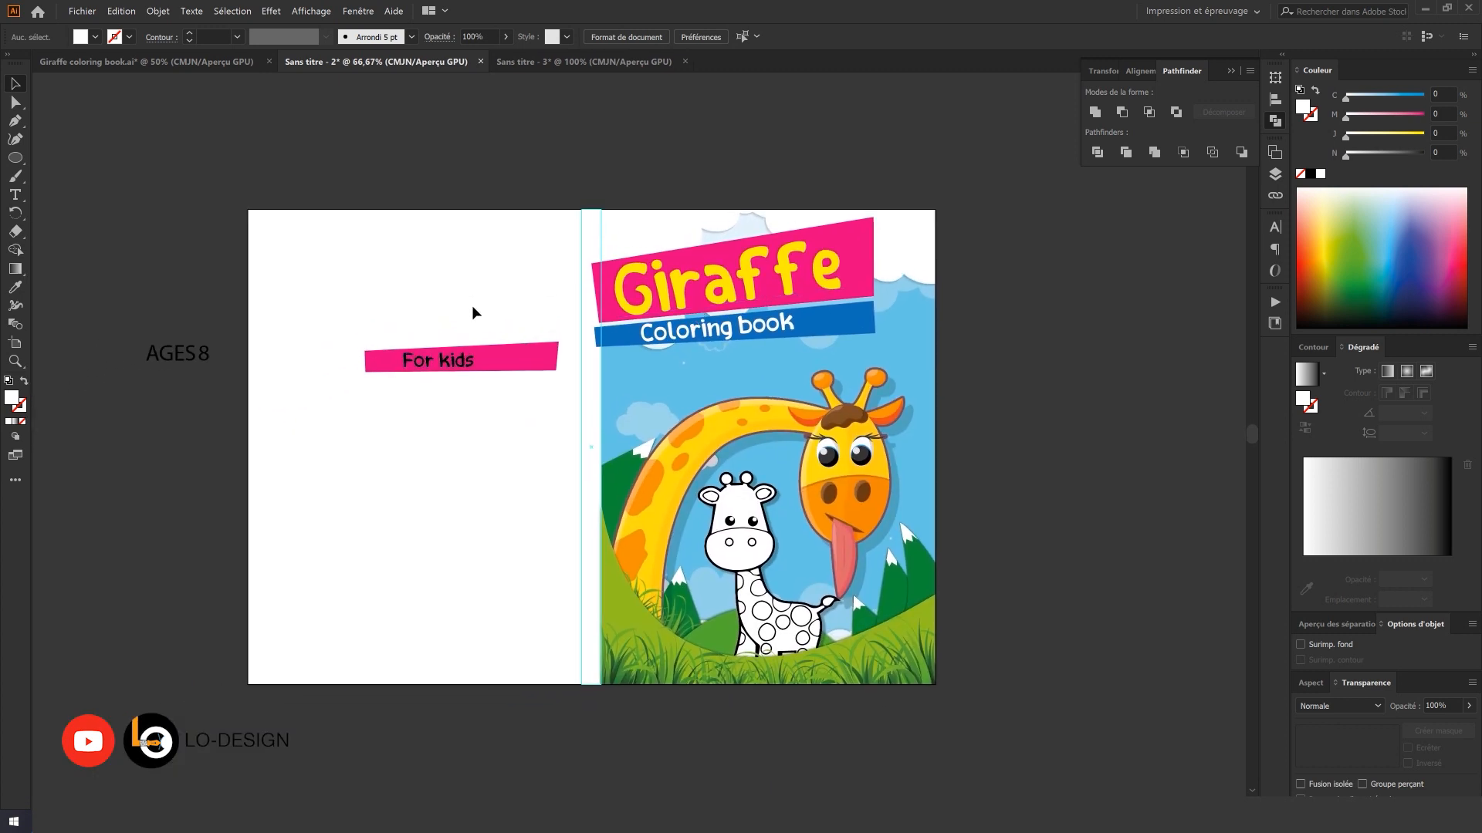
scroll(516, 367, "up", 1)
left_click_drag(477, 362, 788, 371)
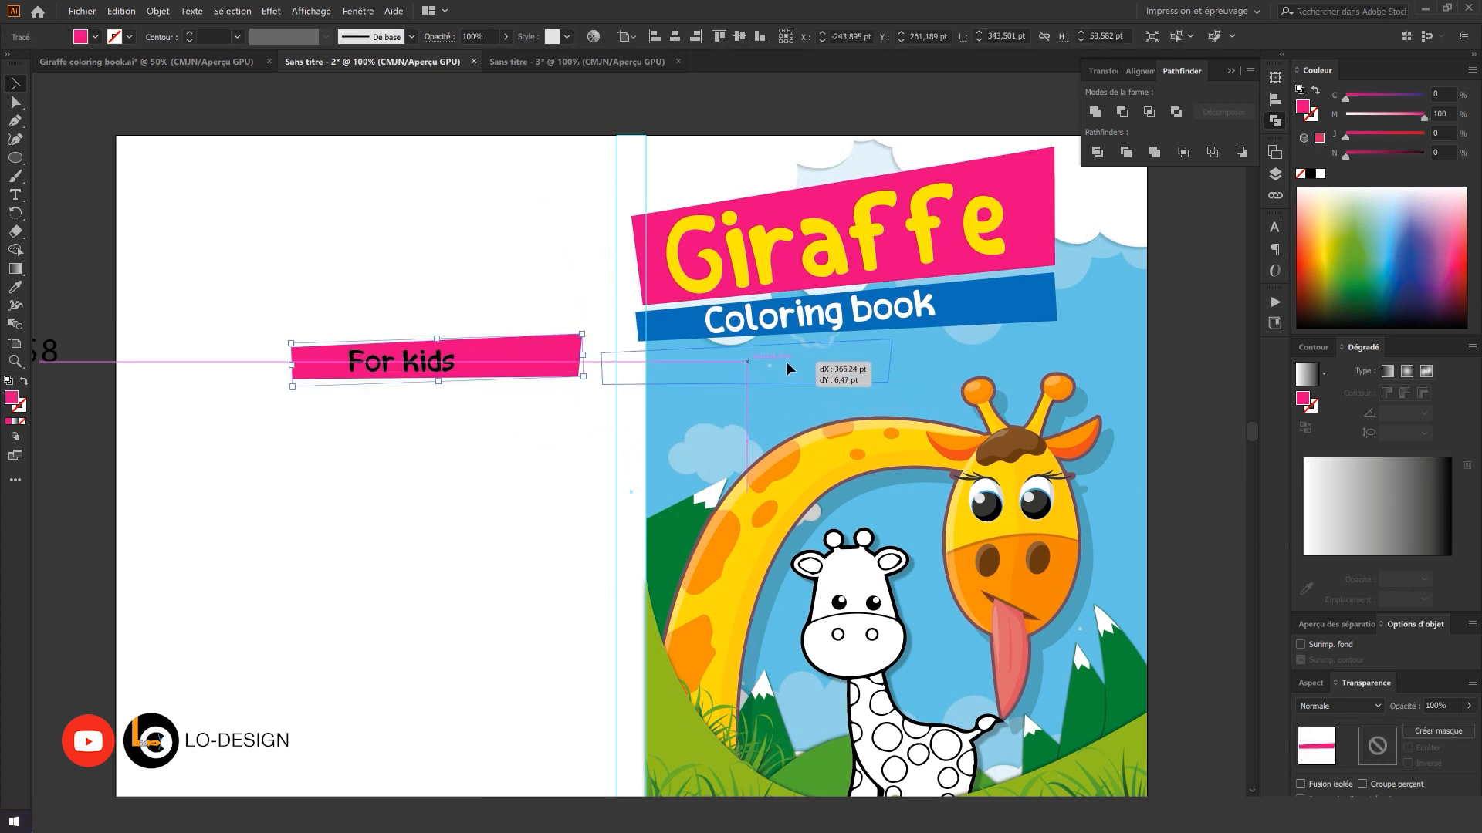
left_click_drag(788, 367, 788, 368)
left_click(490, 278)
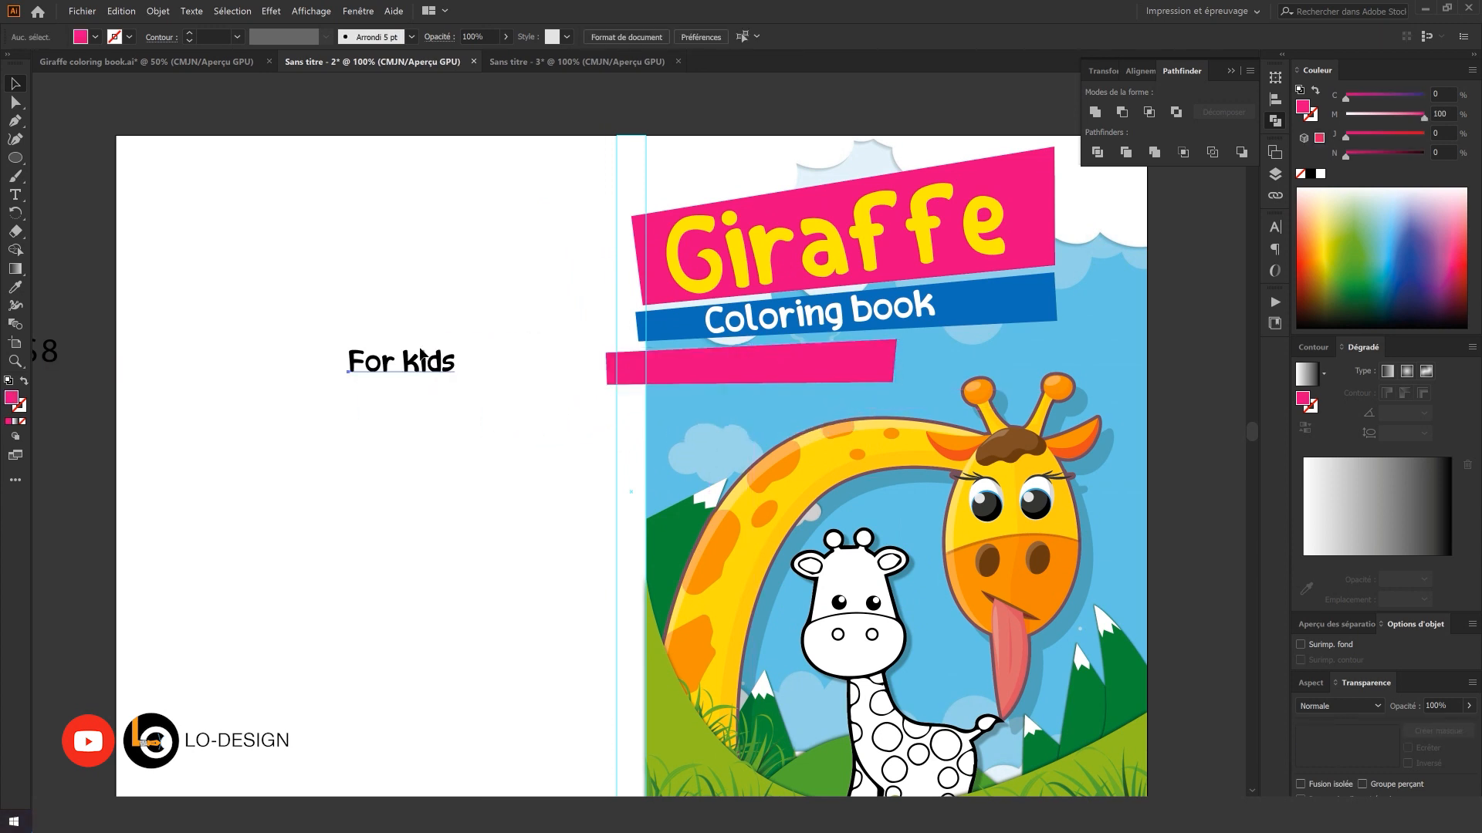
- Move the "For kids" text onto the third pink strip, enlarge it, and shift the strip outward past the spine
left_click_drag(454, 368, 788, 355)
scroll(795, 378, "up", 3)
left_click(1007, 355)
left_click_drag(1007, 356, 893, 355)
scroll(894, 356, "down", 1)
scroll(897, 359, "down", 2)
left_click_drag(664, 346, 839, 351)
left_click(495, 275)
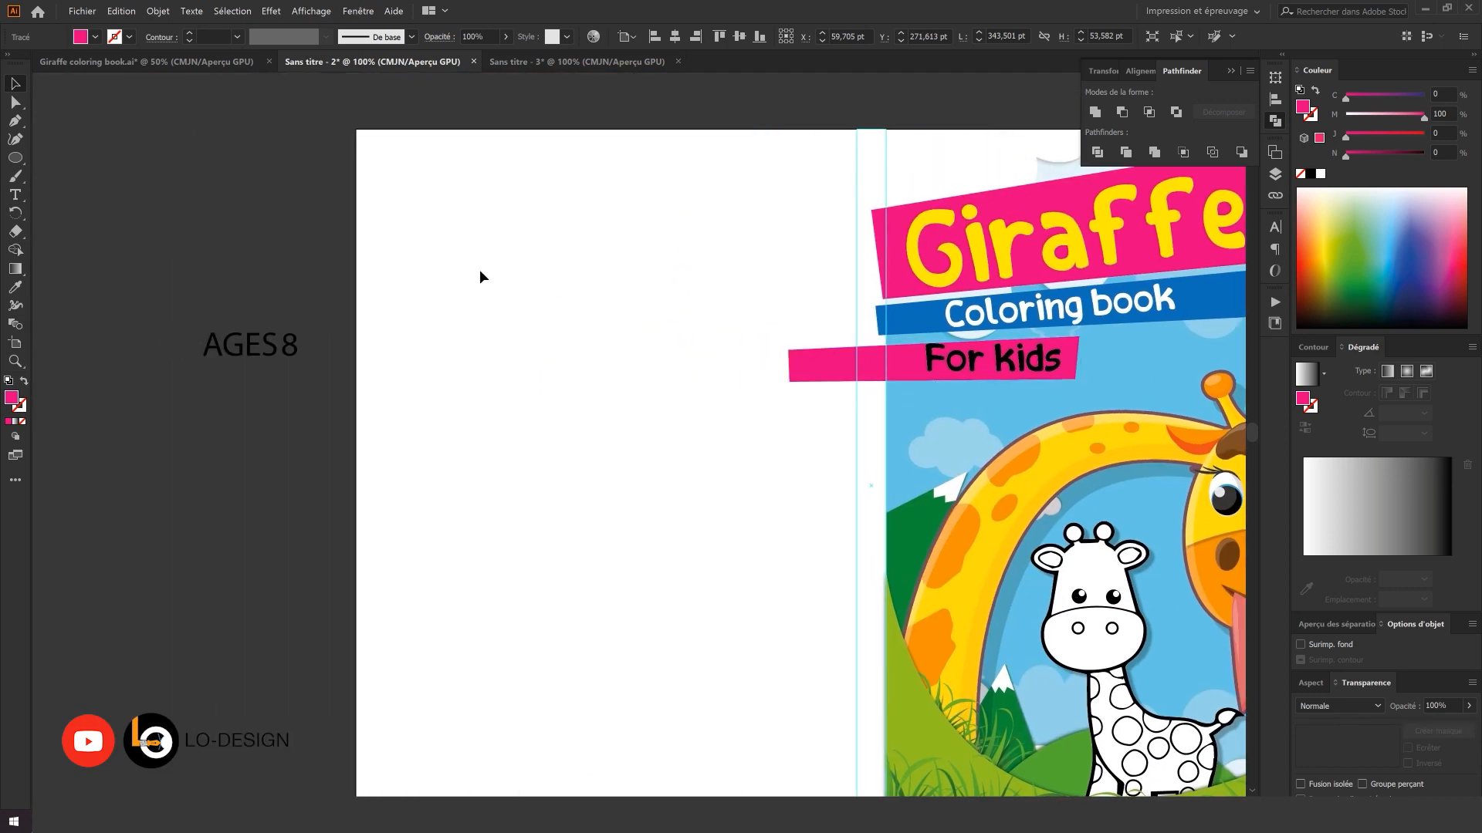
- Draw a pink circle about 108.5 pt in diameter and place it just beneath the "For kids" strip
scroll(899, 398, "up", 2)
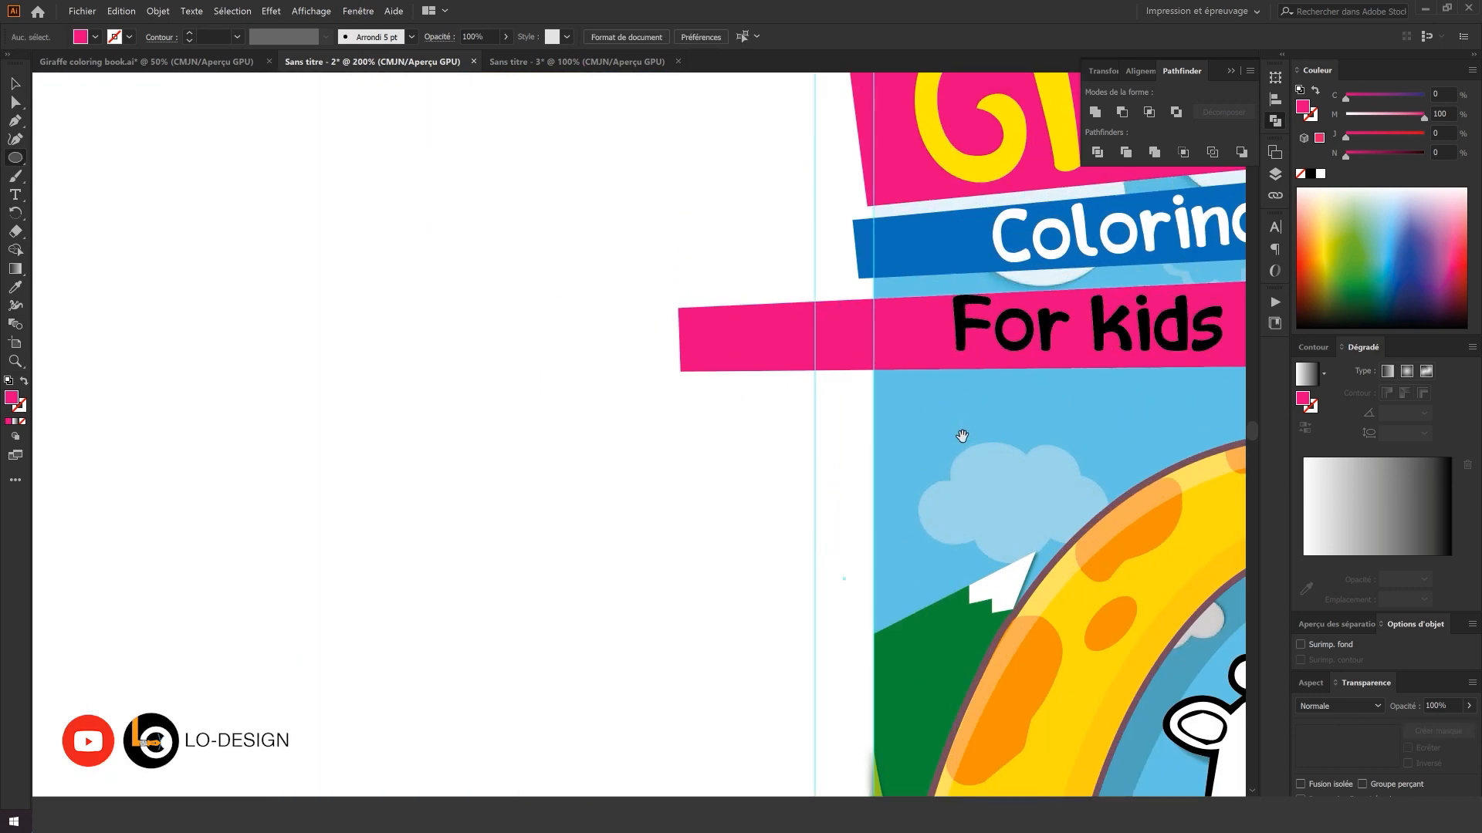
left_click_drag(737, 399, 816, 484)
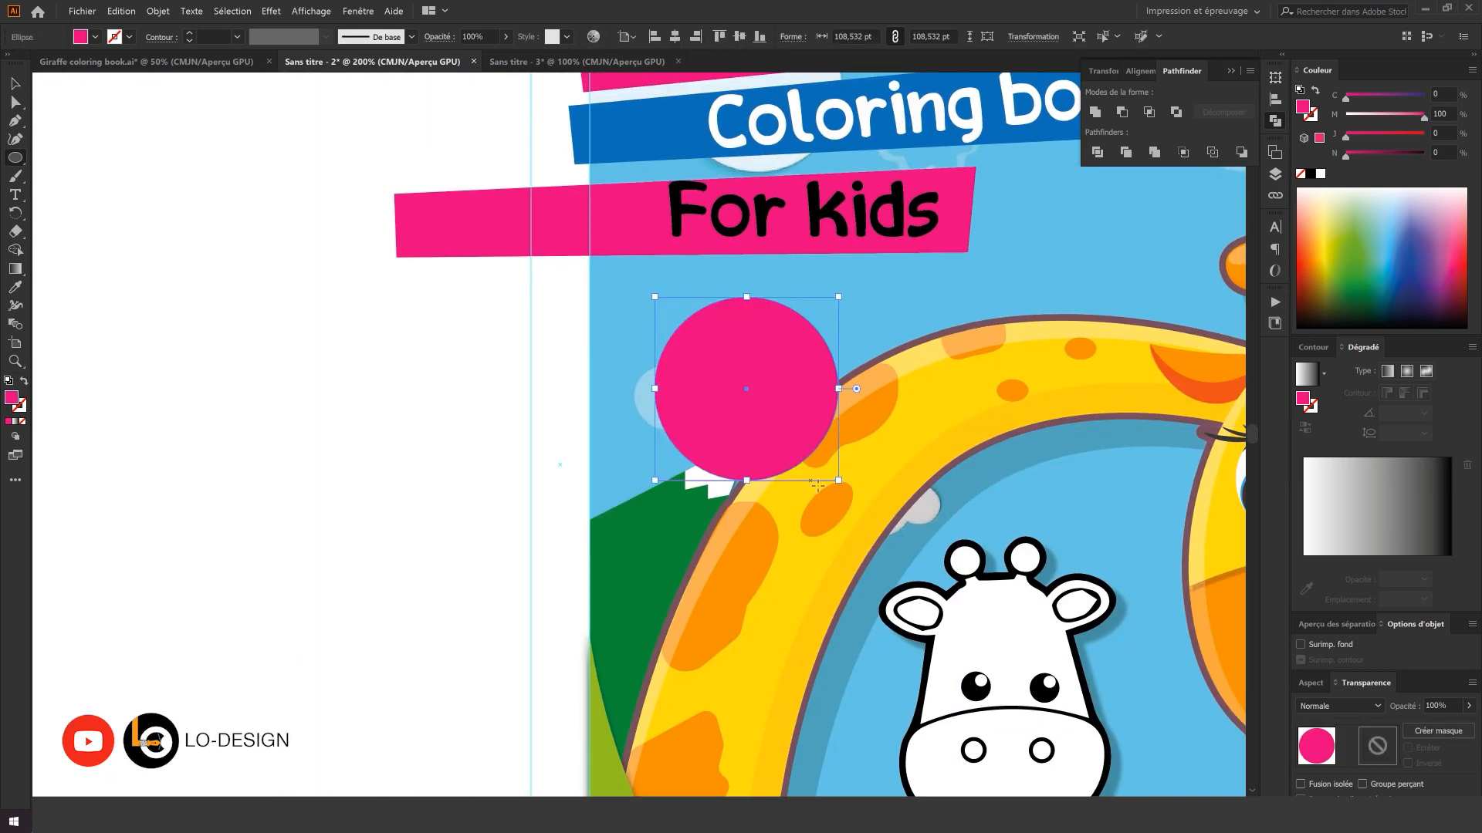
left_click_drag(770, 371, 722, 328)
scroll(721, 326, "down", 2)
left_click_drag(577, 340, 552, 403)
left_click(623, 372)
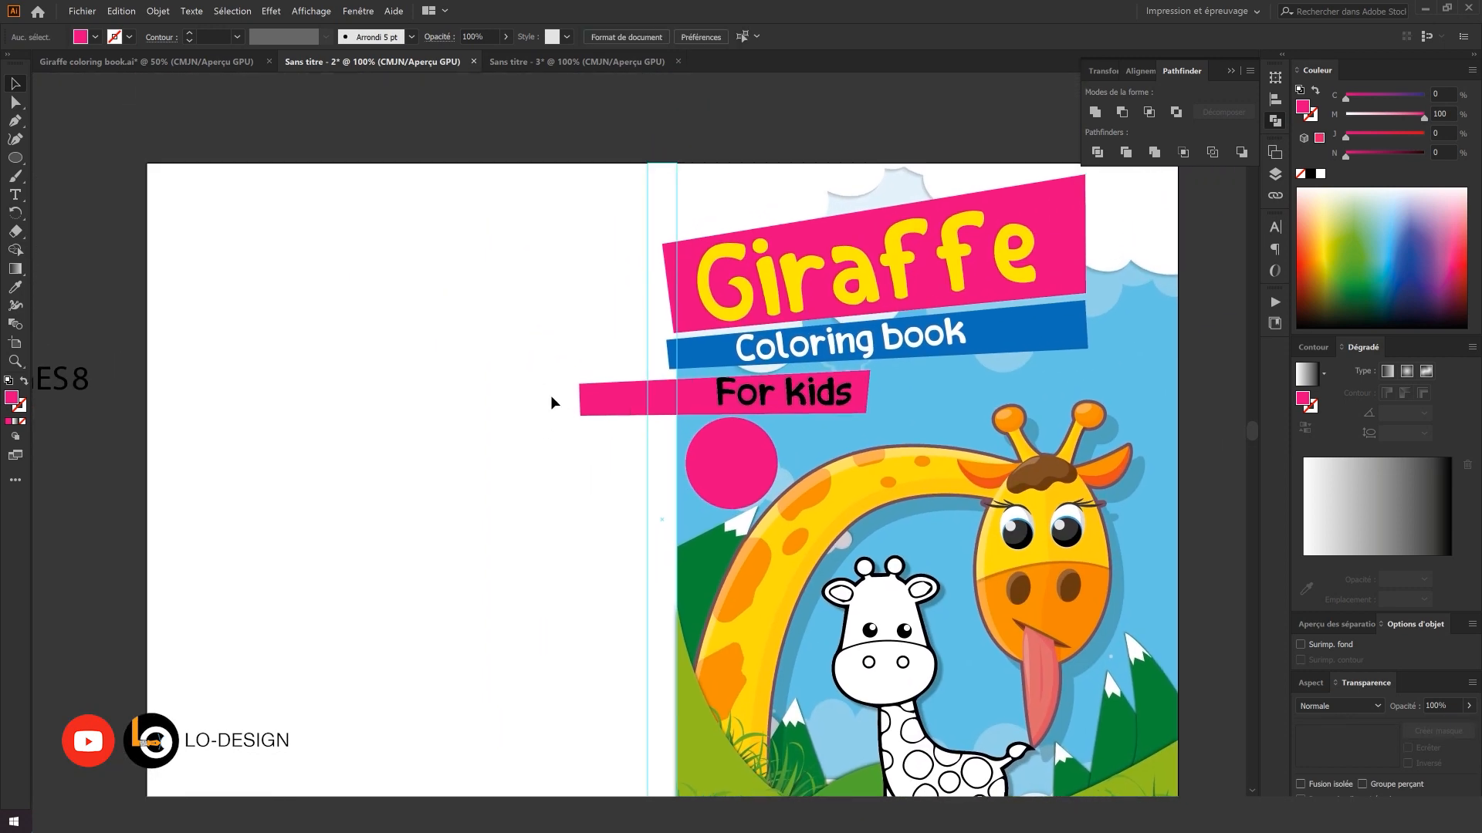
- Reshape the "For kids" strip by its corners so that its left end lies on the front cover's spine edge
scroll(600, 380, "up", 3)
left_click(489, 440)
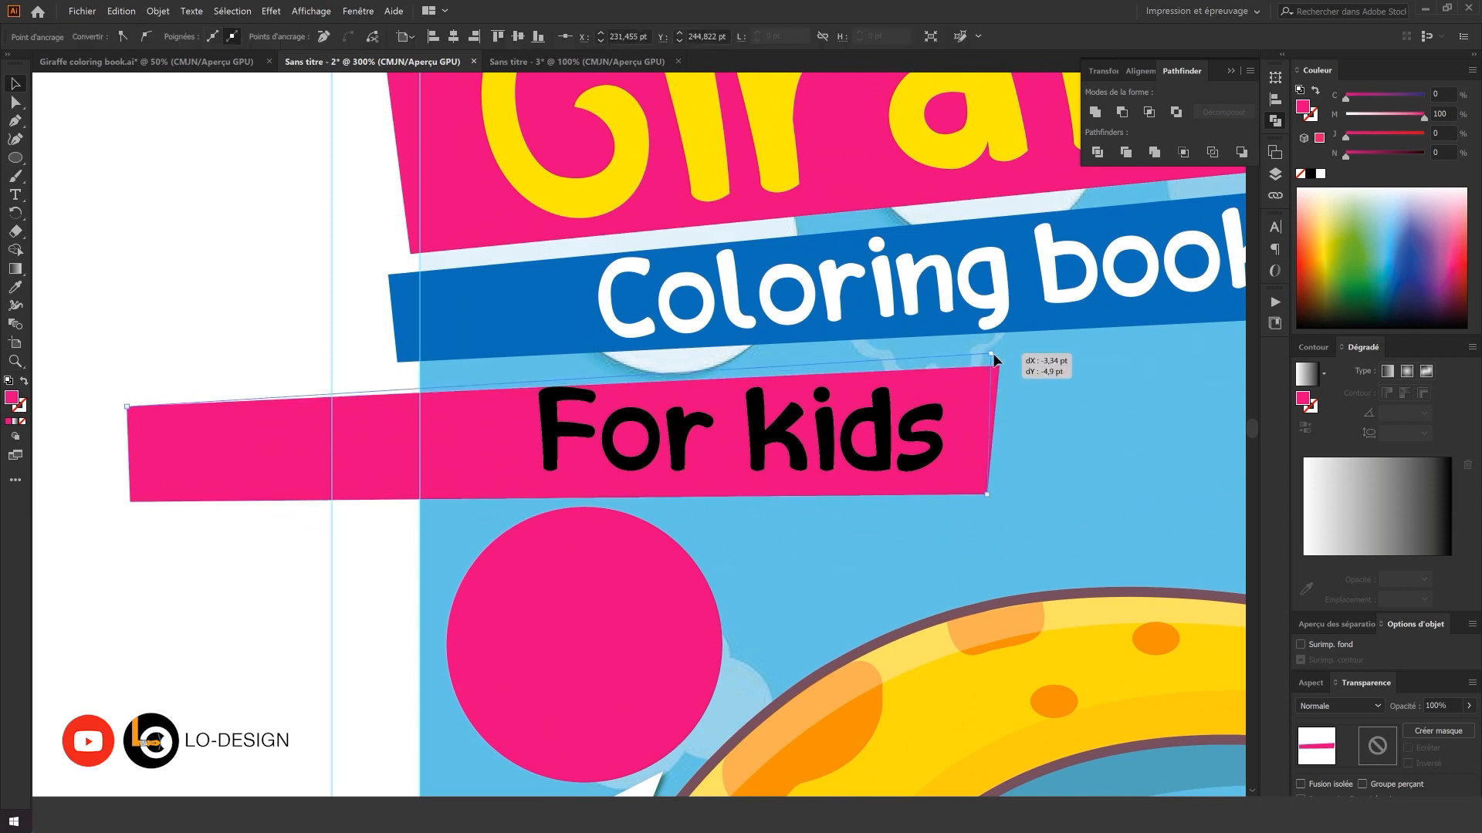
left_click_drag(127, 407, 420, 390)
left_click_drag(132, 503, 421, 498)
- Bring the left ends of the blue strip and the "Giraffe" banner in line with the front cover's spine edge
scroll(417, 386, "up", 2)
left_click_drag(394, 343, 421, 342)
left_click_drag(398, 432, 420, 431)
key("ctrl+z")
left_click_drag(367, 129, 433, 368)
left_click(433, 365)
- Move the pink circle under the right end of the "Giraffe" banner and enlarge it to about 125.7 pt
left_click_drag(446, 301, 490, 293)
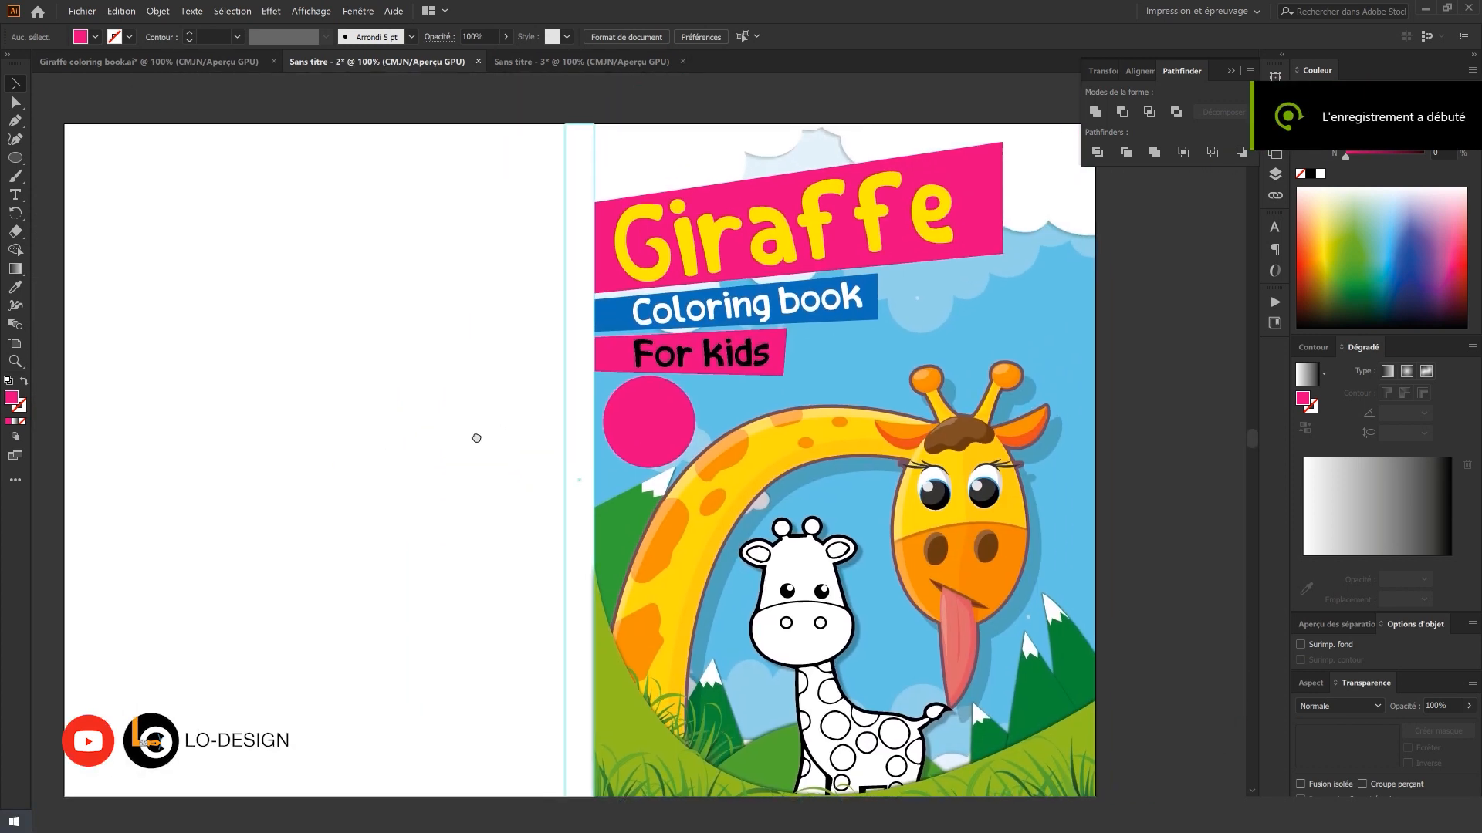
left_click_drag(476, 438, 416, 454)
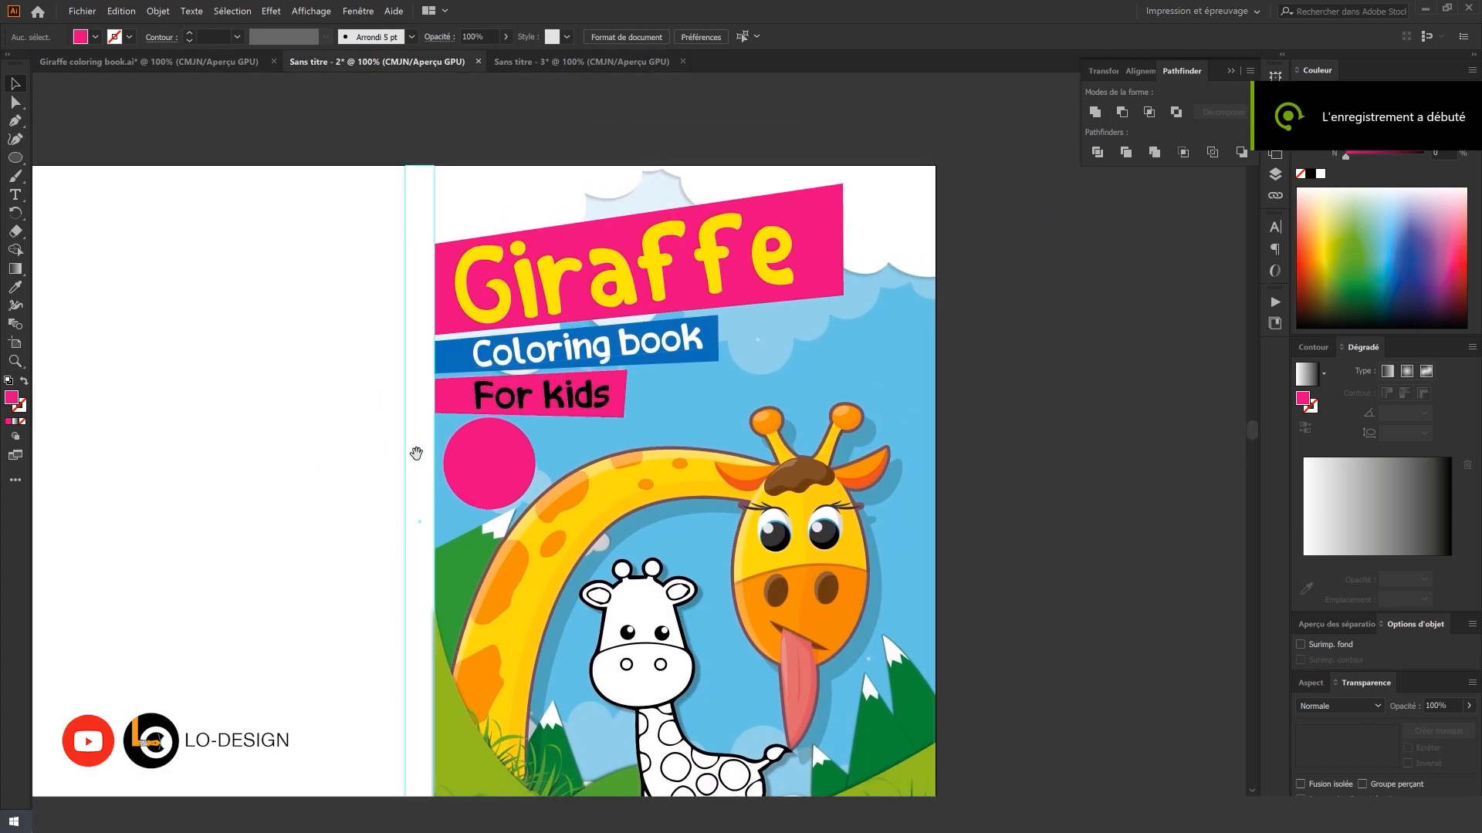
left_click_drag(486, 487, 795, 344)
scroll(814, 319, "up", 2)
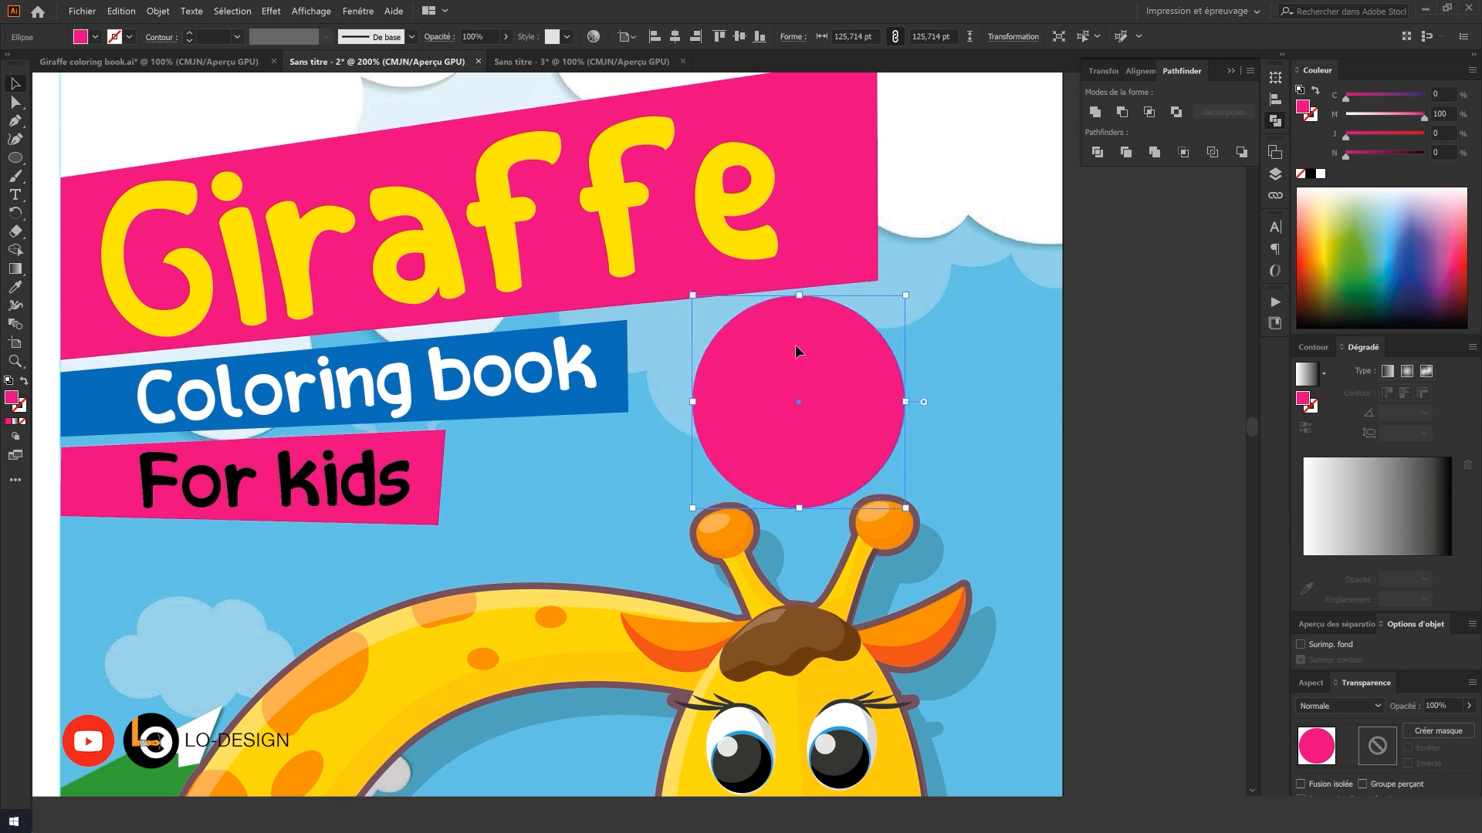
- Fill the "For kids" strip with the yellow swatch C=0 M=10 Y=95 K=0
left_click_drag(612, 387, 924, 341)
left_click(508, 357)
scroll(309, 378, "left", 3)
left_click(512, 430)
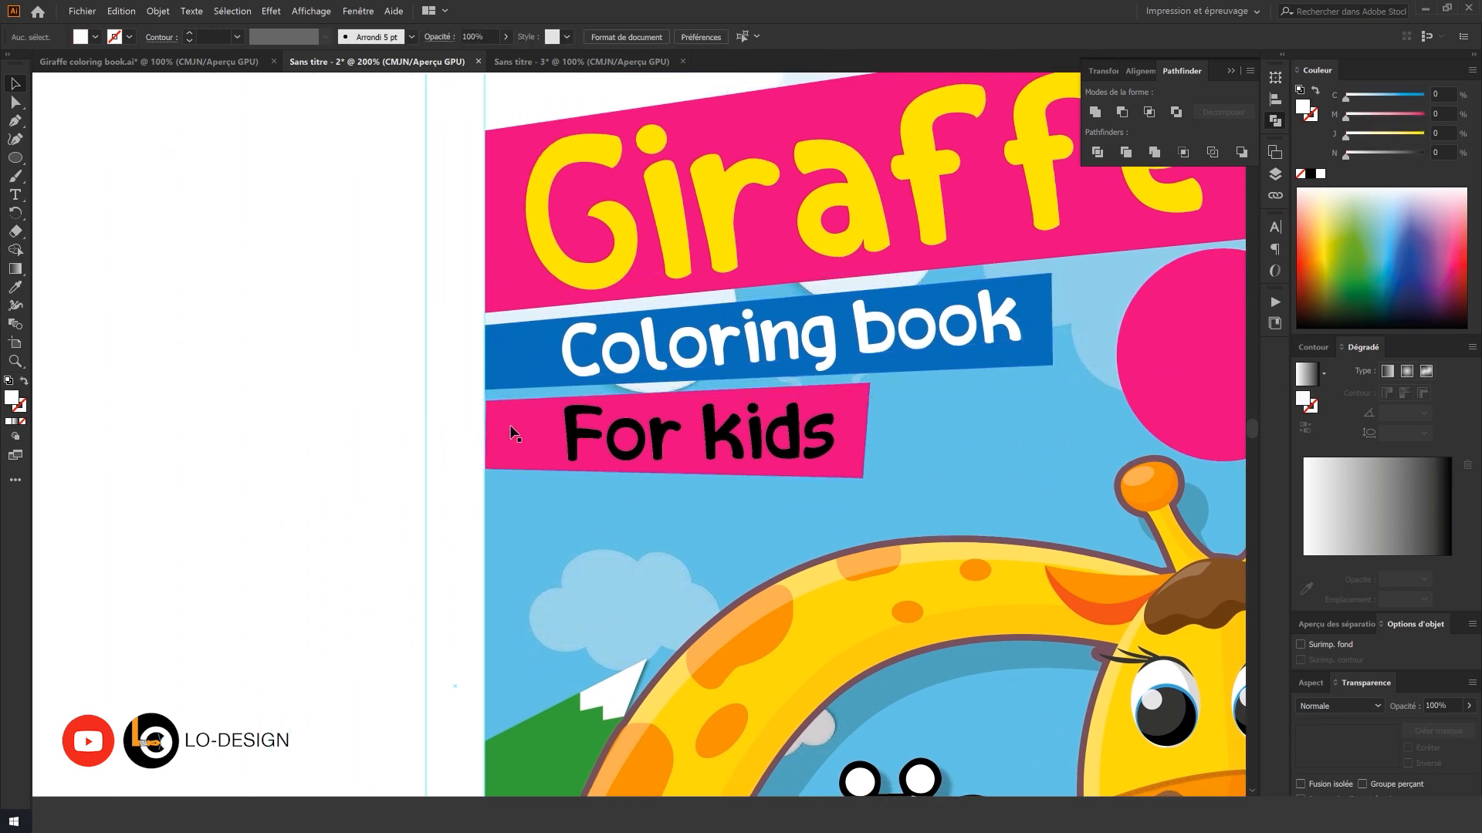
left_click(94, 37)
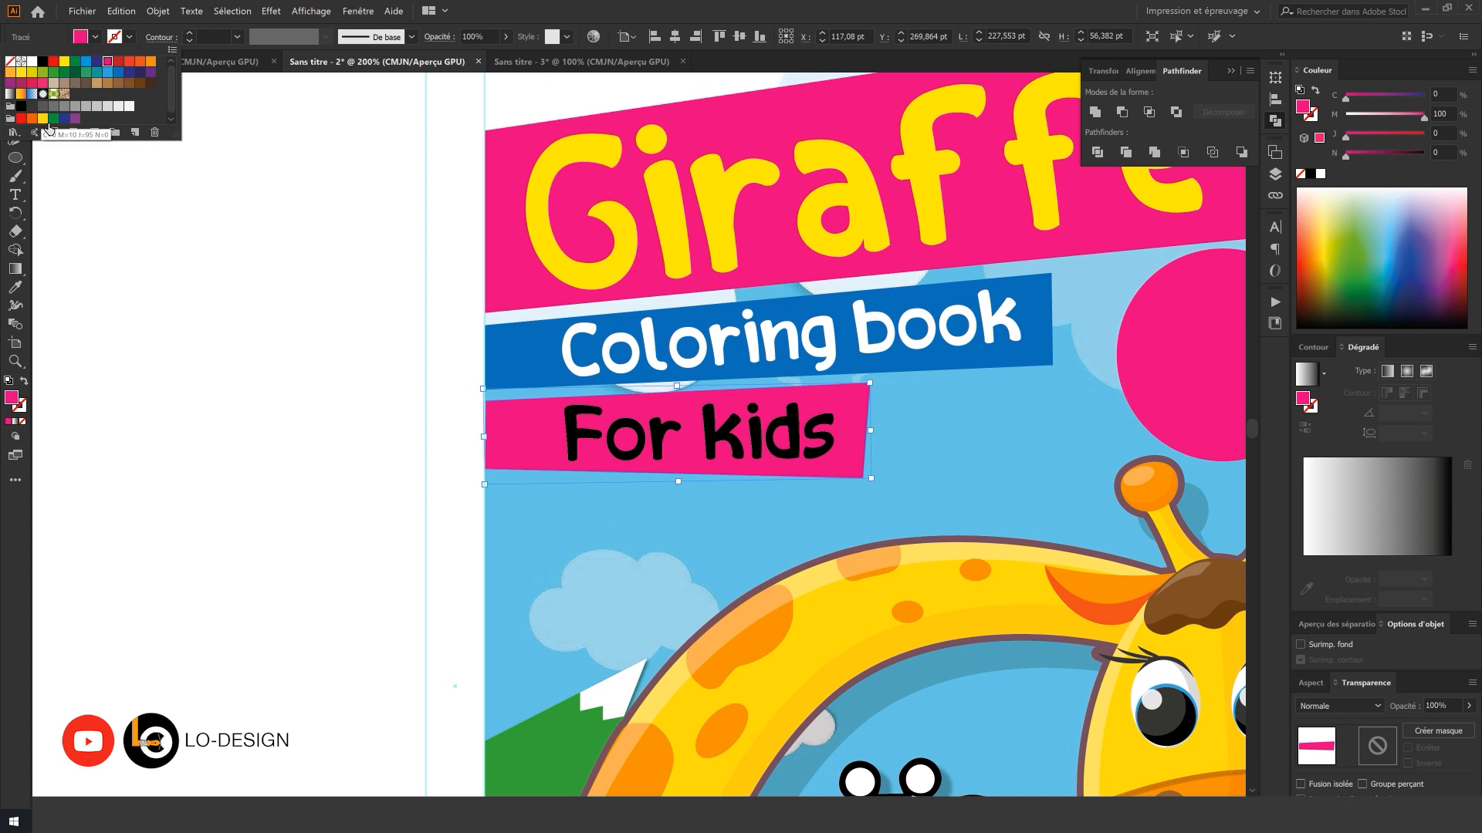
left_click(46, 121)
left_click(291, 301)
- Fill the "For kids" text with the same pink as the "Giraffe" banner
left_click(599, 437)
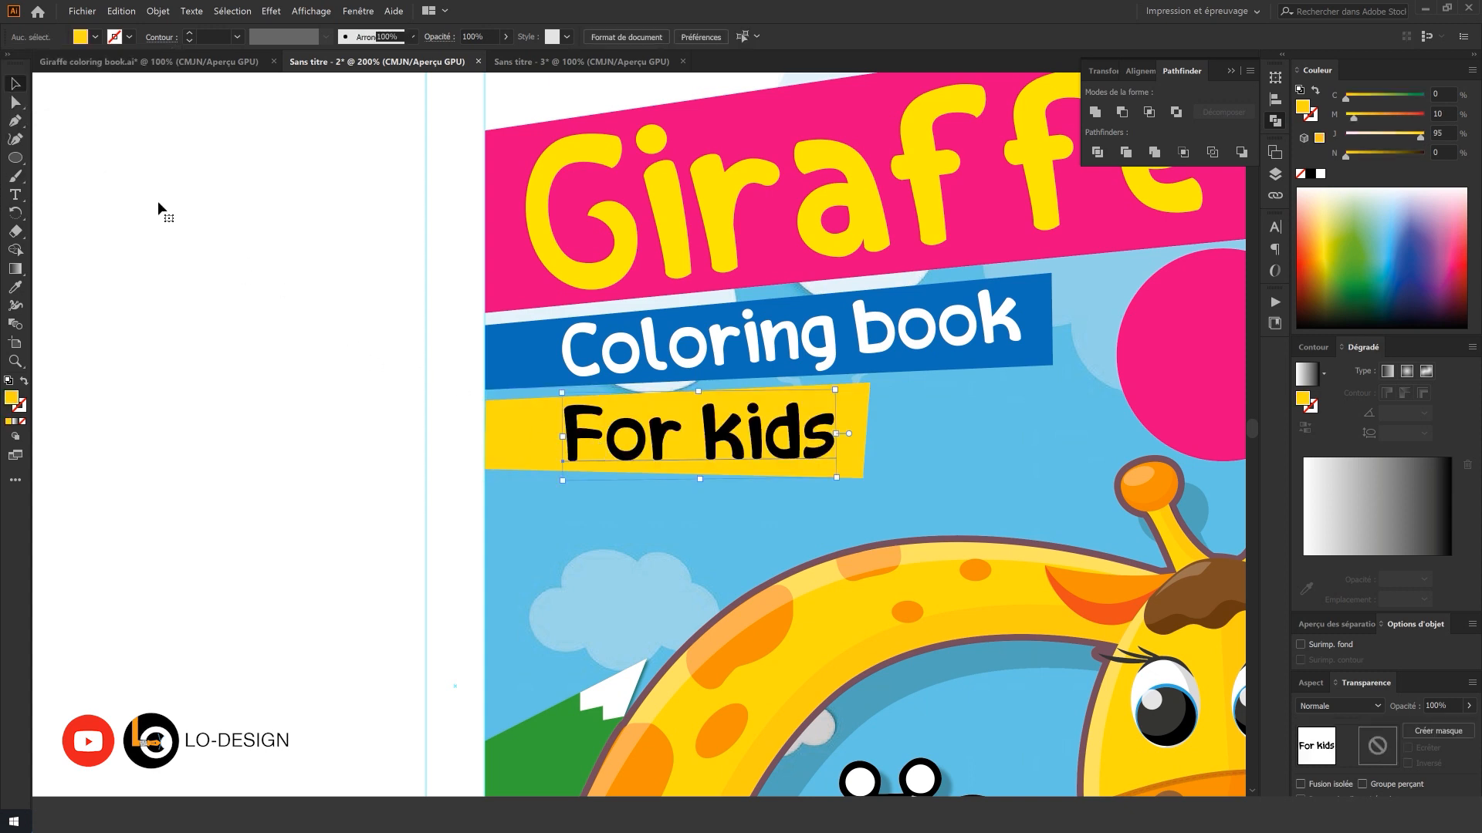
left_click(94, 38)
left_click(118, 68)
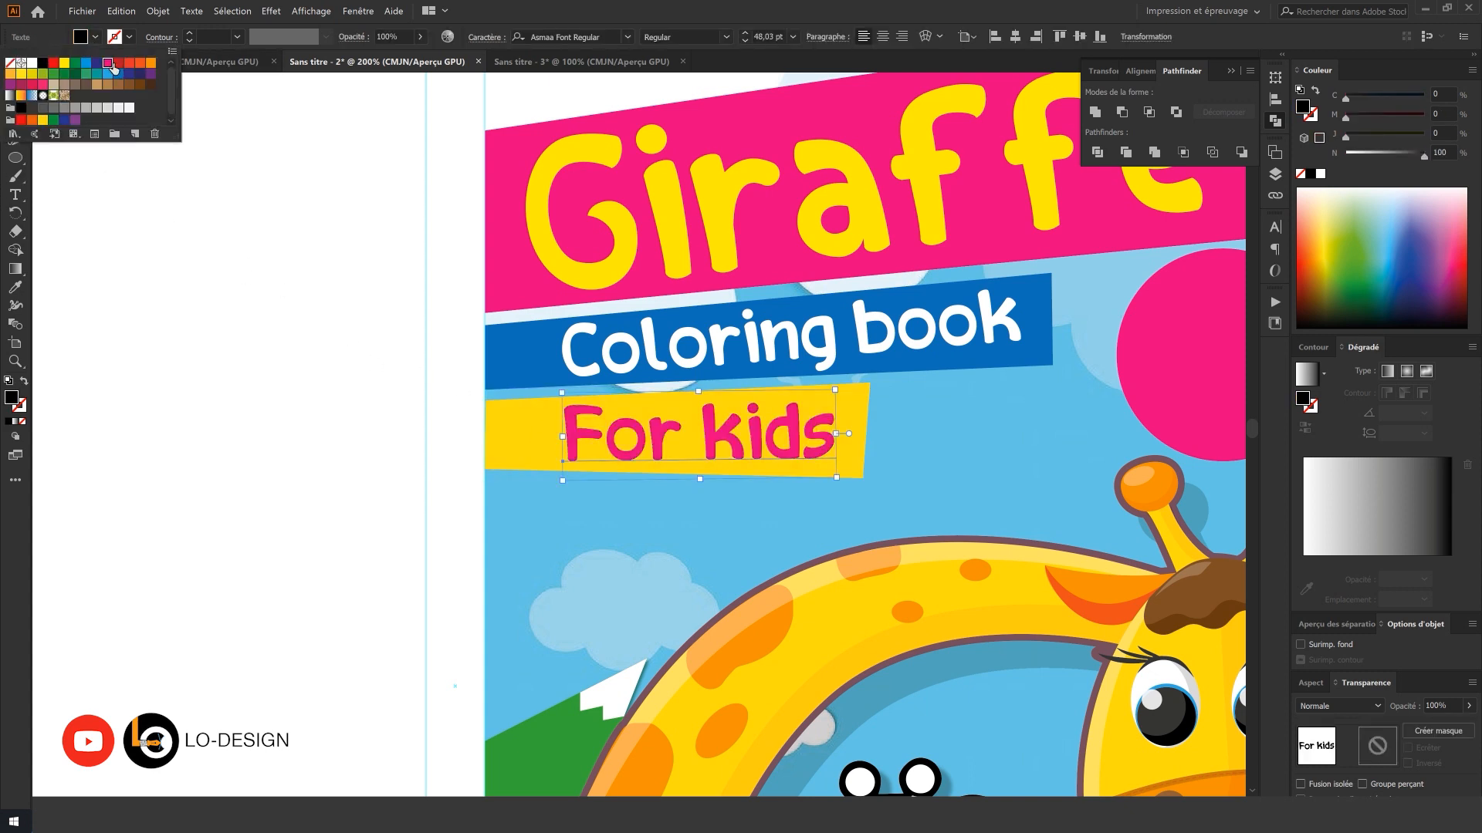
left_click(214, 231)
left_click(275, 298)
- Move the "For kids" text and its yellow strip down together and rotate them to slope upward to the right
left_click_drag(405, 395, 335, 366)
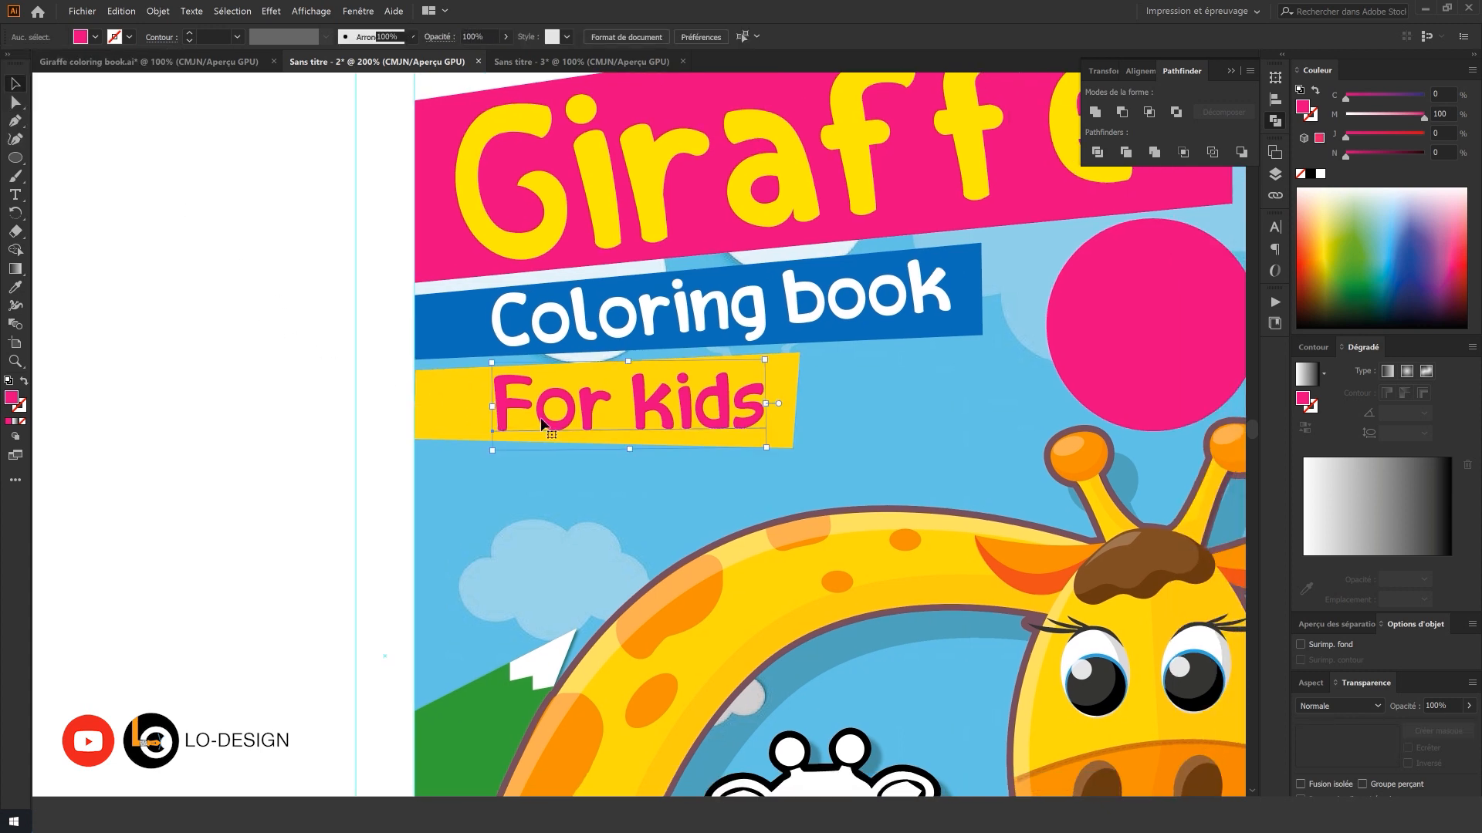
left_click(454, 413, "shift")
left_click_drag(454, 413, 468, 460)
left_click_drag(807, 459, 843, 432)
scroll(544, 378, "up", 1)
- Rotate the "Coloring book" text with its blue strip to follow the title's slant and reposition both beneath the "Giraffe" banner
left_click(544, 378)
left_click(469, 379, "shift")
left_click_drag(980, 412, 1042, 420)
left_click_drag(842, 375, 843, 395)
left_click_drag(1020, 362, 1006, 295)
left_click_drag(1002, 384, 1017, 384)
left_click_drag(847, 262, 833, 378)
left_click(834, 378)
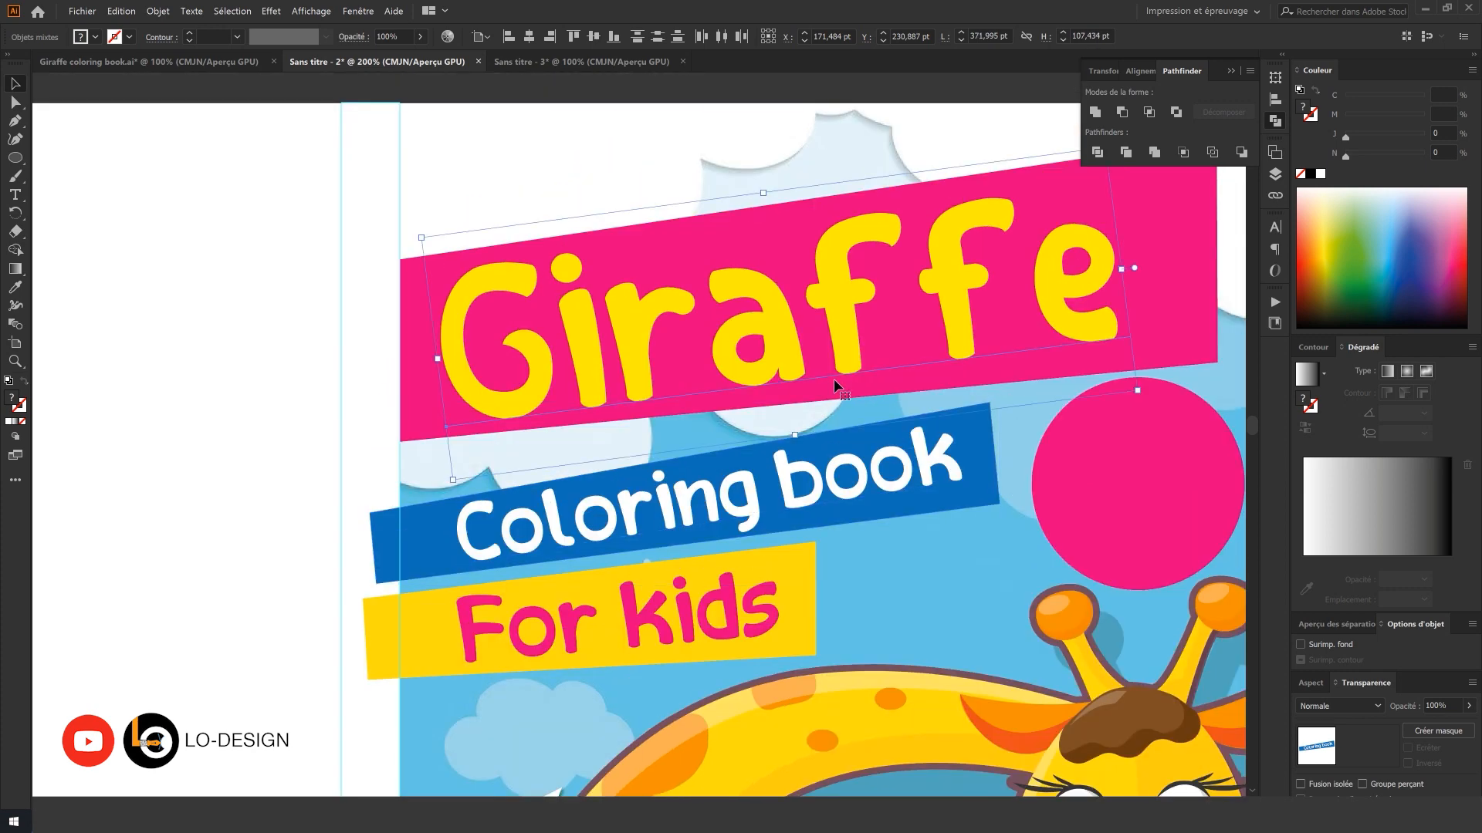
scroll(833, 378, "down", 1)
left_click(1053, 339, "shift")
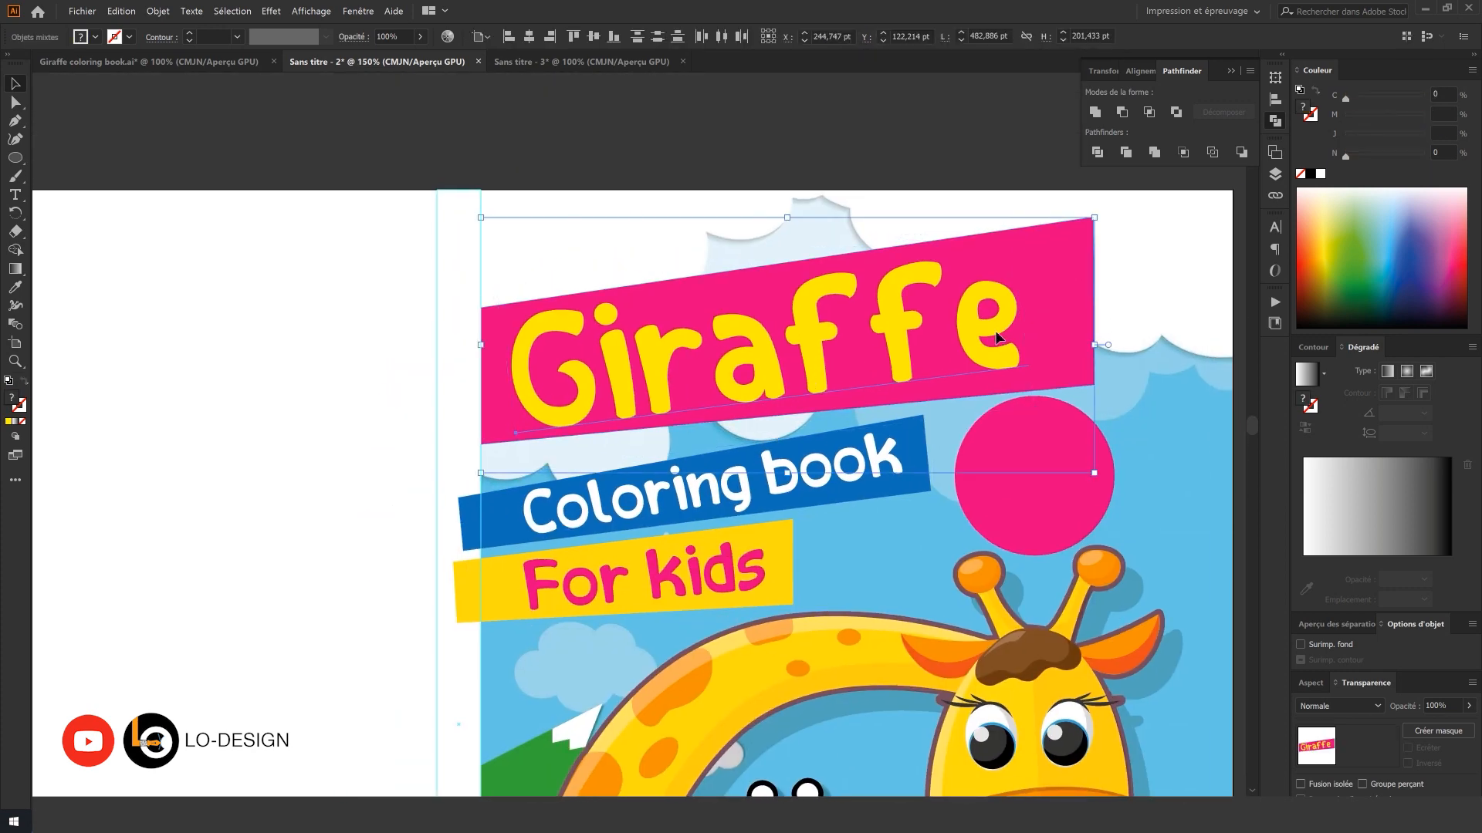
left_click(934, 367)
scroll(729, 354, "down", 1)
left_click(311, 378)
scroll(363, 371, "down", 1)
left_click_drag(371, 368, 537, 331)
scroll(467, 299, "down", 1)
scroll(666, 374, "up", 4)
- Rotate the "Coloring book" text together with its blue strip slightly clockwise to give them a gentler slope
left_click(666, 371)
left_click(440, 373, "shift")
scroll(440, 374, "down", 1)
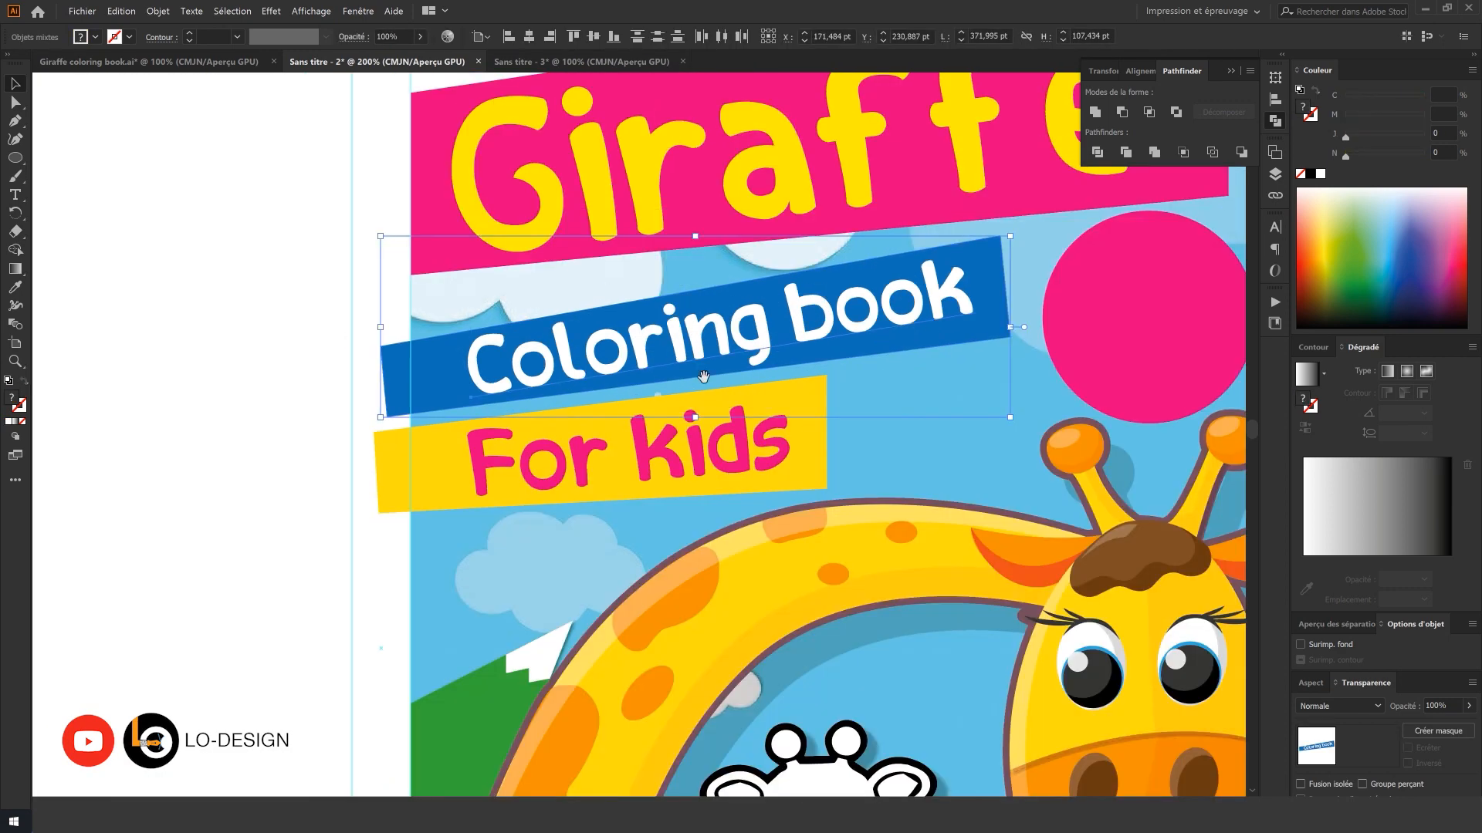
left_click_drag(691, 386, 650, 414)
left_click_drag(976, 266, 983, 282)
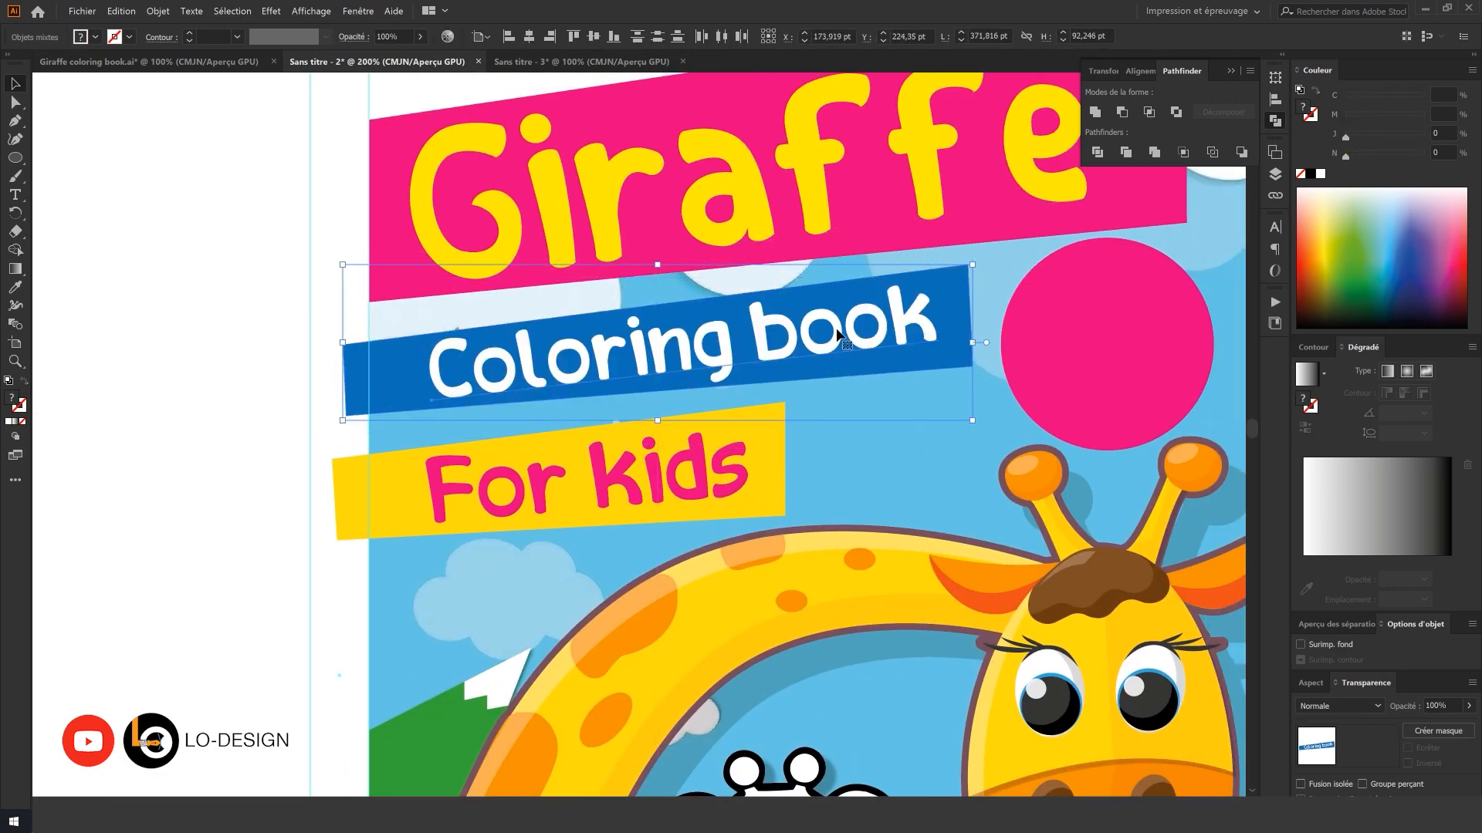
- Trim the overhanging ends of the blue and yellow strips flush with the front cover's left edge
left_click(531, 455)
left_click_drag(531, 450, 740, 460)
scroll(618, 380, "down", 2)
left_click(466, 334)
left_click(16, 159)
left_click(100, 158)
- Create a slightly smaller concentric copy of the pink circle, about 121 pt wide
scroll(970, 353, "up", 2)
left_click(704, 346)
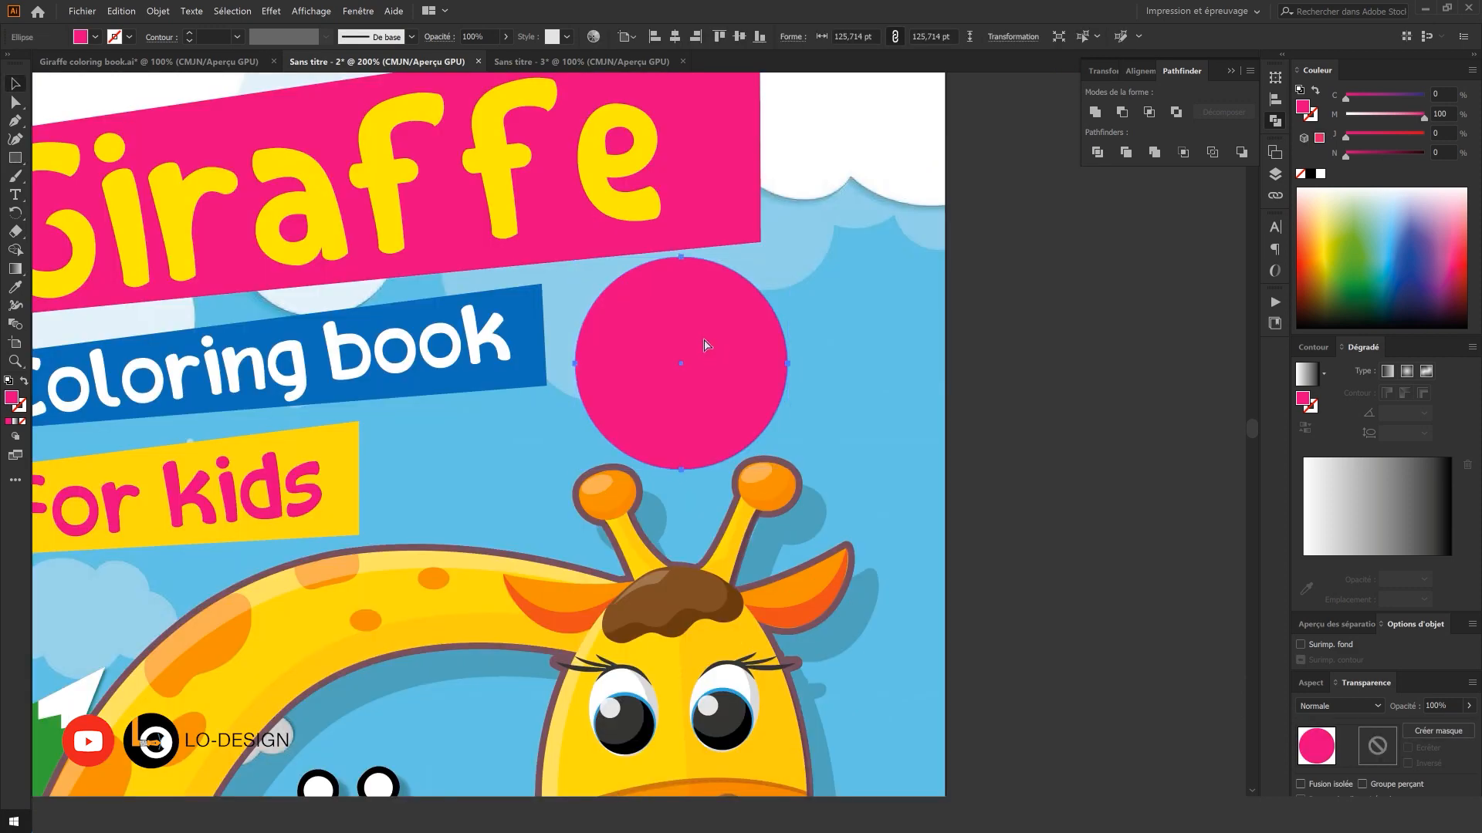
scroll(779, 362, "up", 3)
left_click_drag(795, 365, 793, 341)
- Give the inner circle a 1 pt dark pink stroke and remove its fill
left_click(129, 37)
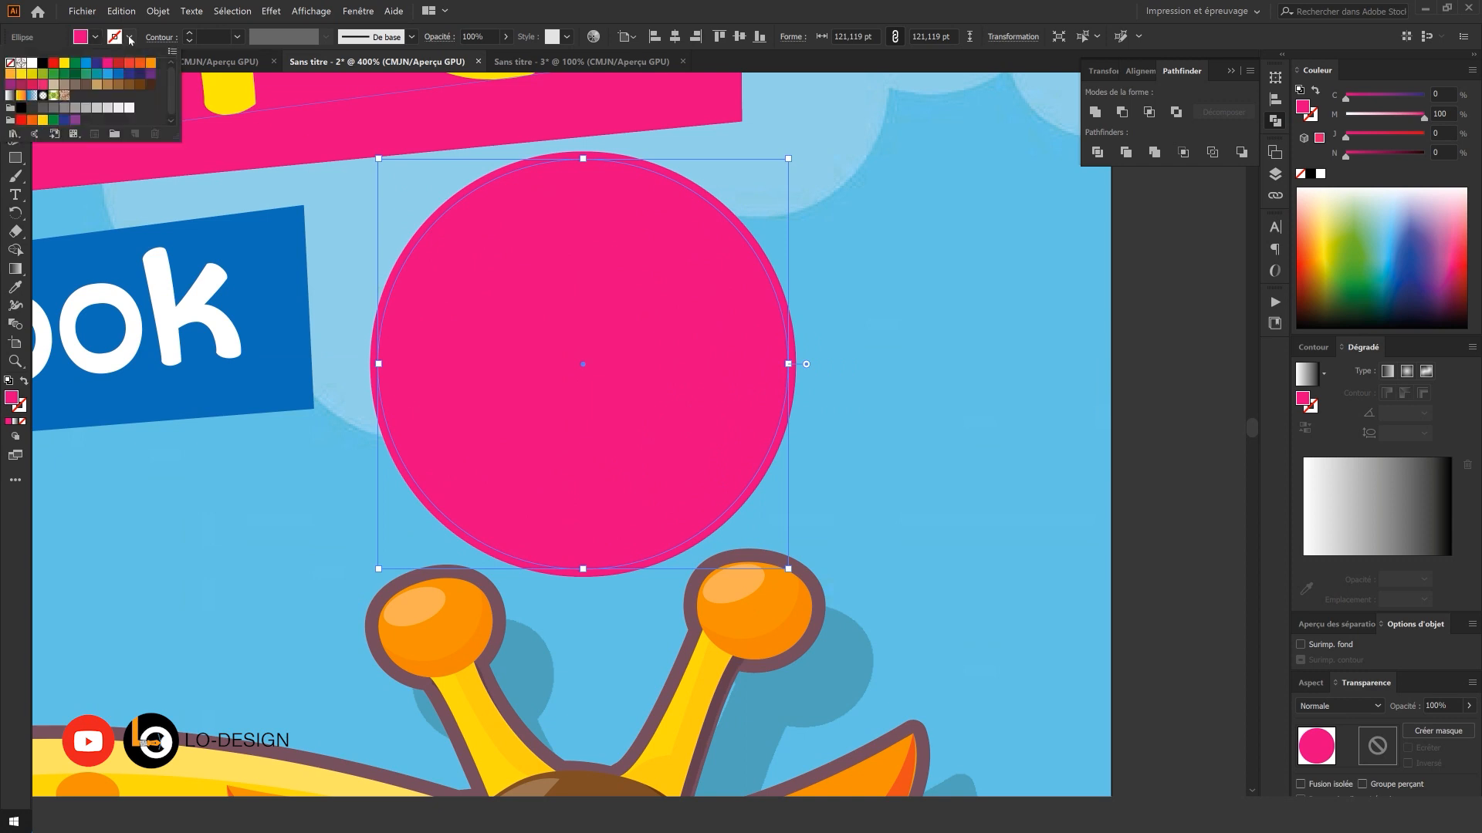
left_click(27, 87)
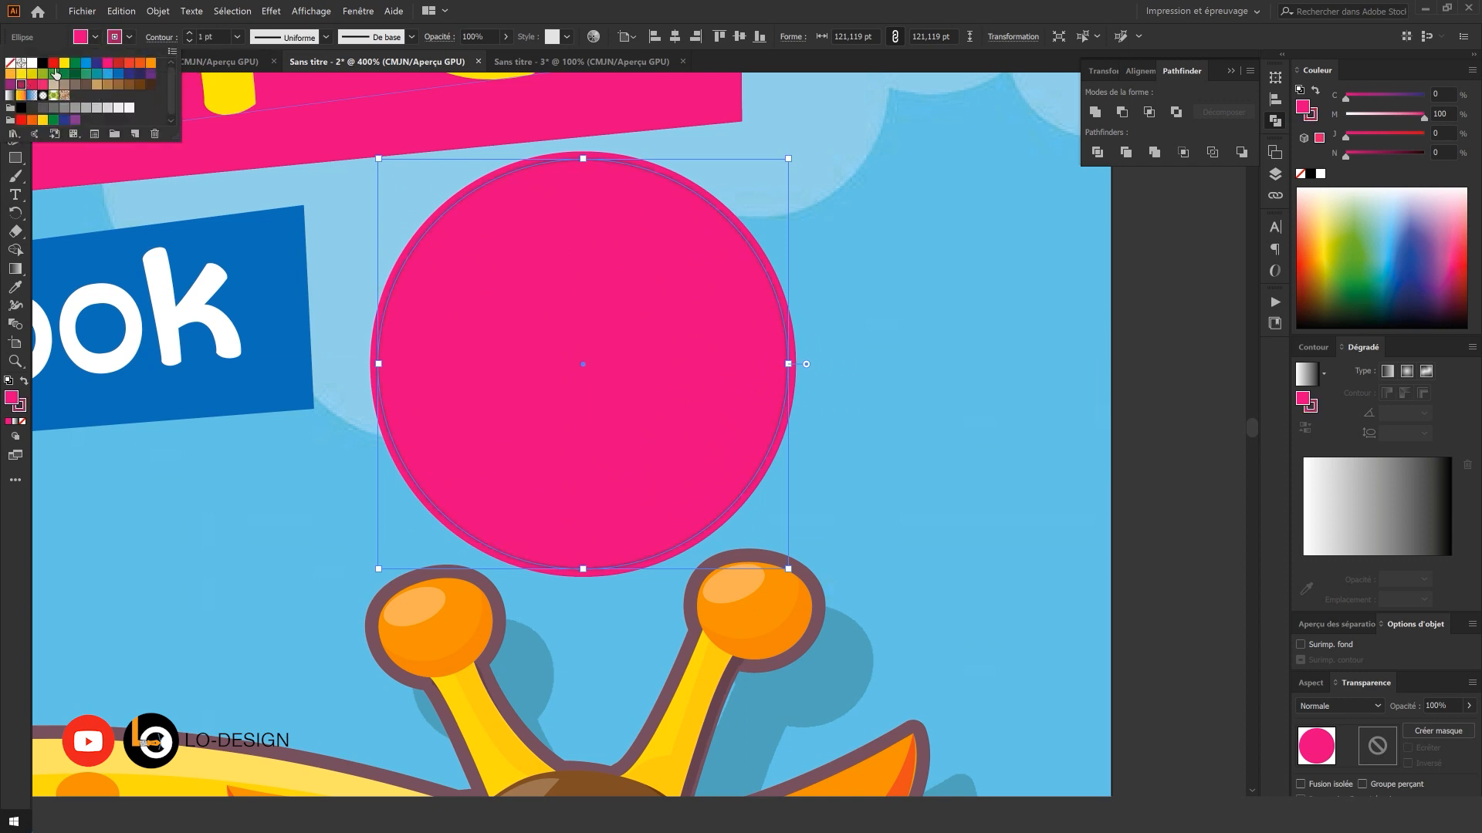
left_click(95, 37)
left_click(10, 63)
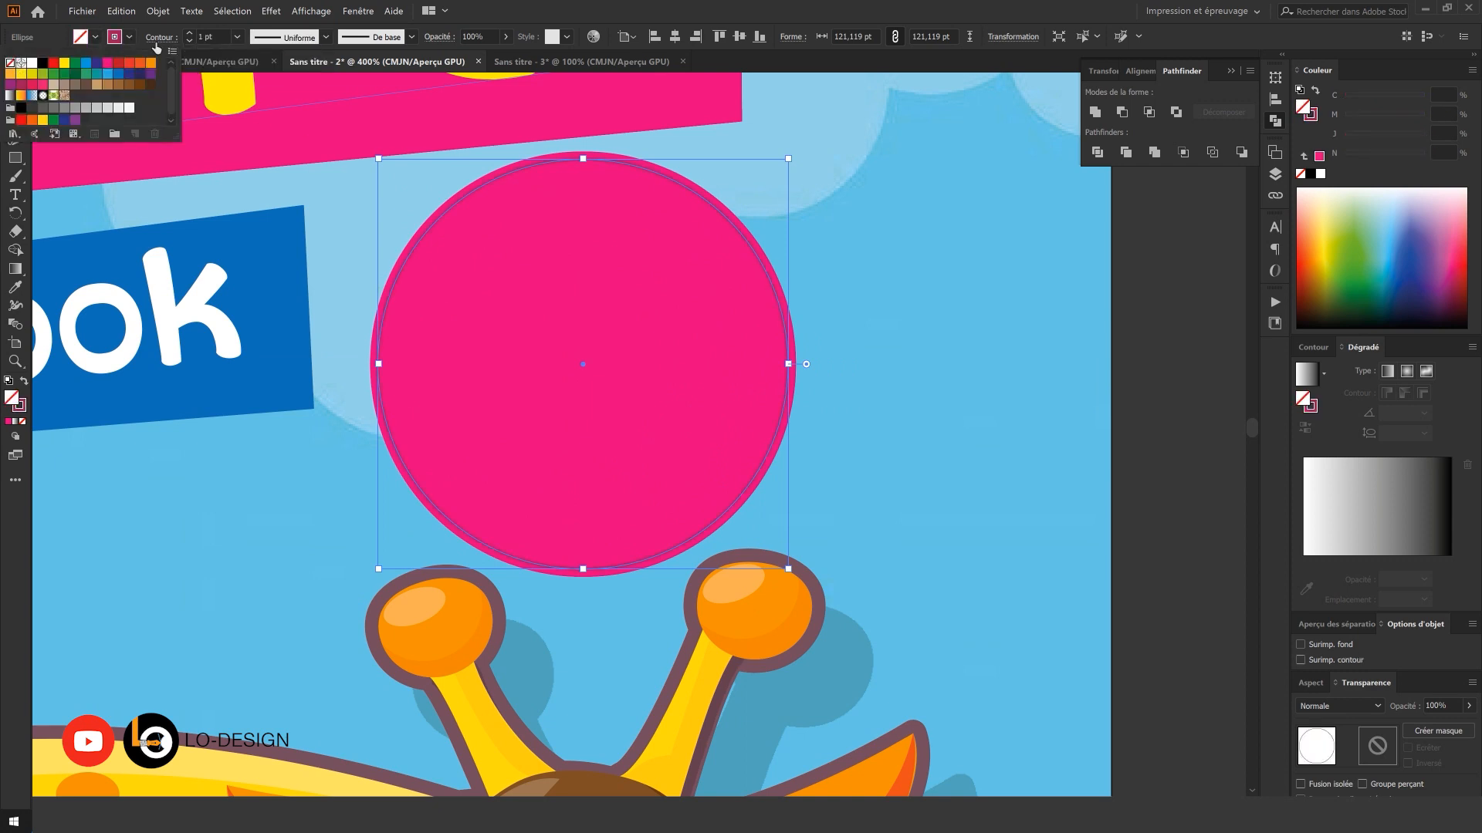
left_click(925, 325)
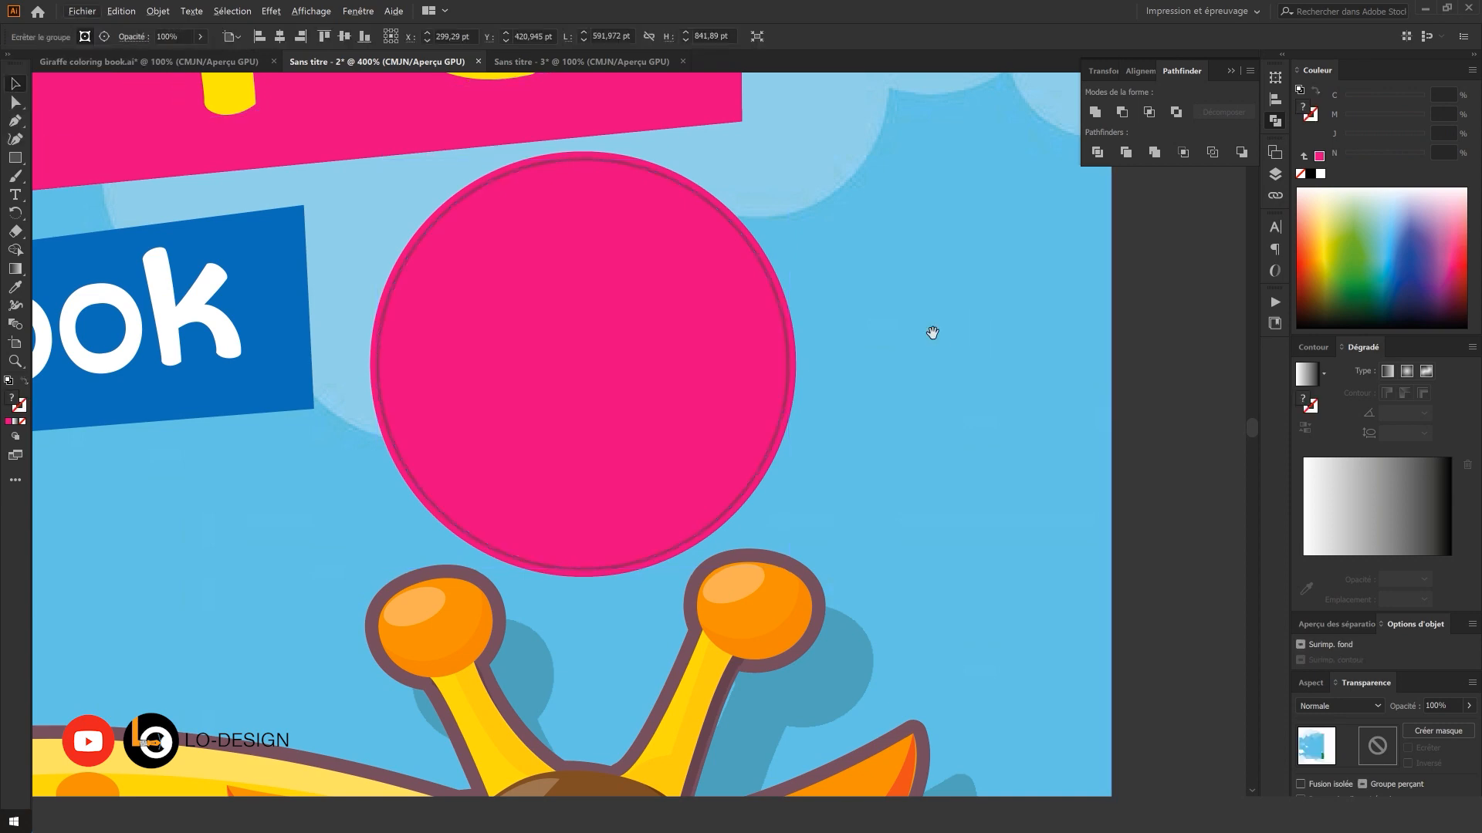
- Place the "8" text on the pink circle, enlarge it to about 139 pt and centre it
scroll(926, 370, "down", 5, "alt")
scroll(847, 400, "down", 2, "alt")
left_click_drag(462, 392, 714, 400)
left_click(706, 400)
left_click(490, 418)
scroll(491, 423, "up", 2, "alt")
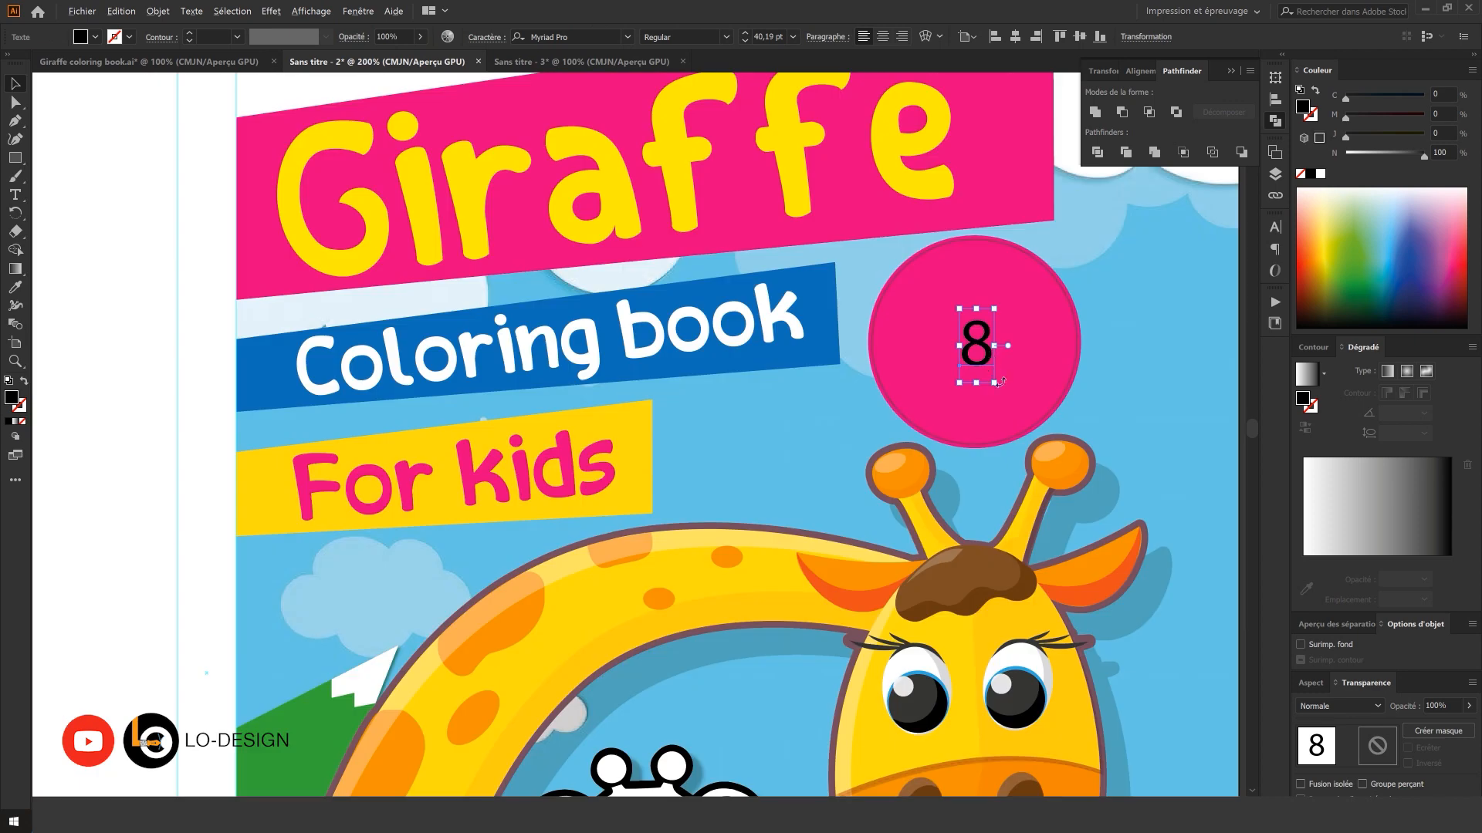
left_click_drag(1003, 390, 1079, 484)
scroll(1007, 331, "up", 2, "alt")
left_click_drag(990, 342, 985, 348)
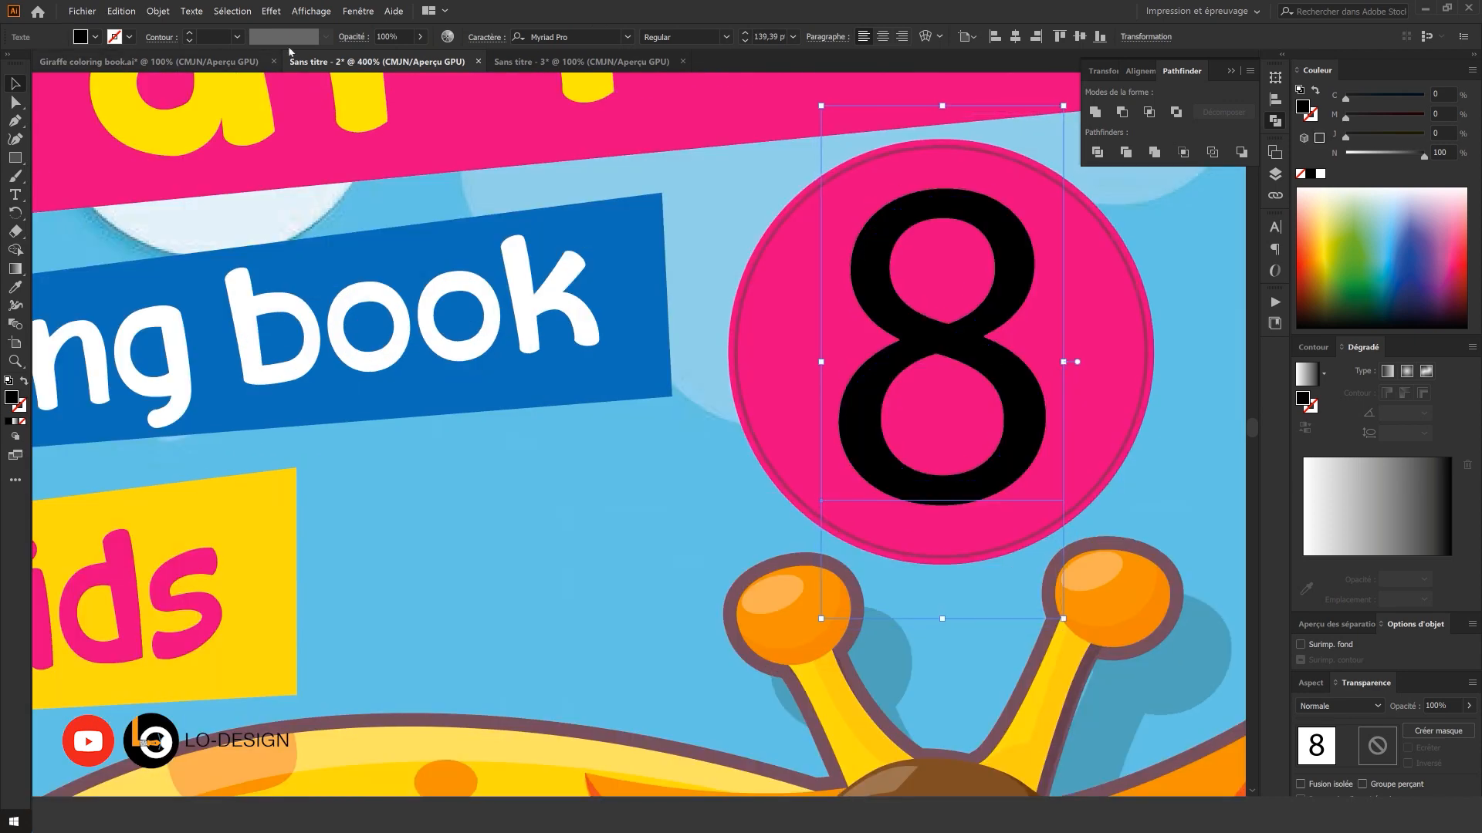
- Set the "8" in Asmaa Font Regular, enlarge it to about 149 pt and recentre it in the circle
type("asmaa")
left_click(575, 113)
left_click_drag(958, 308, 958, 300)
left_click_drag(1053, 349, 1061, 349)
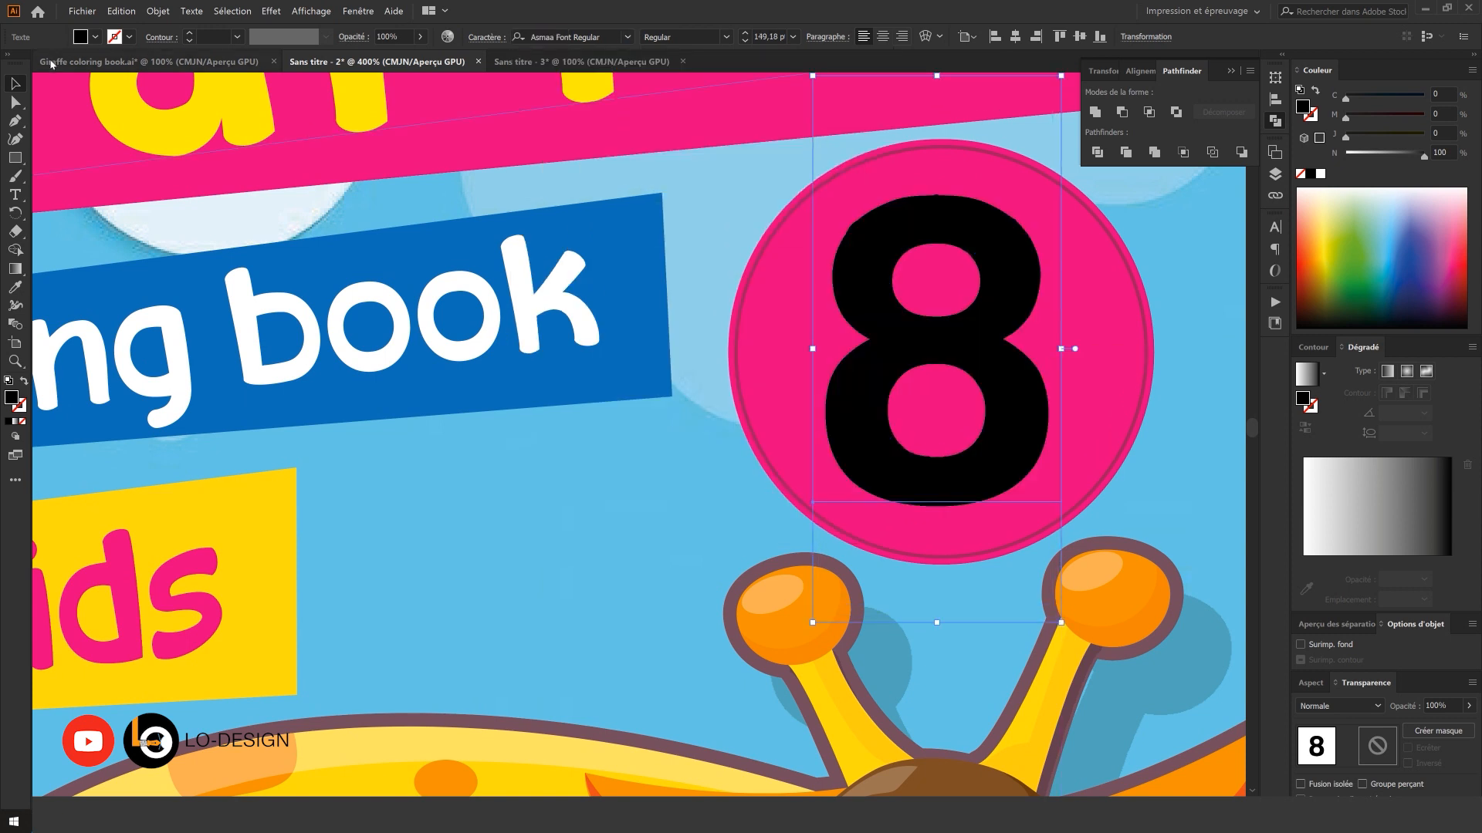
- Fill the "8" on the badge with white
left_click(94, 37)
left_click(32, 63)
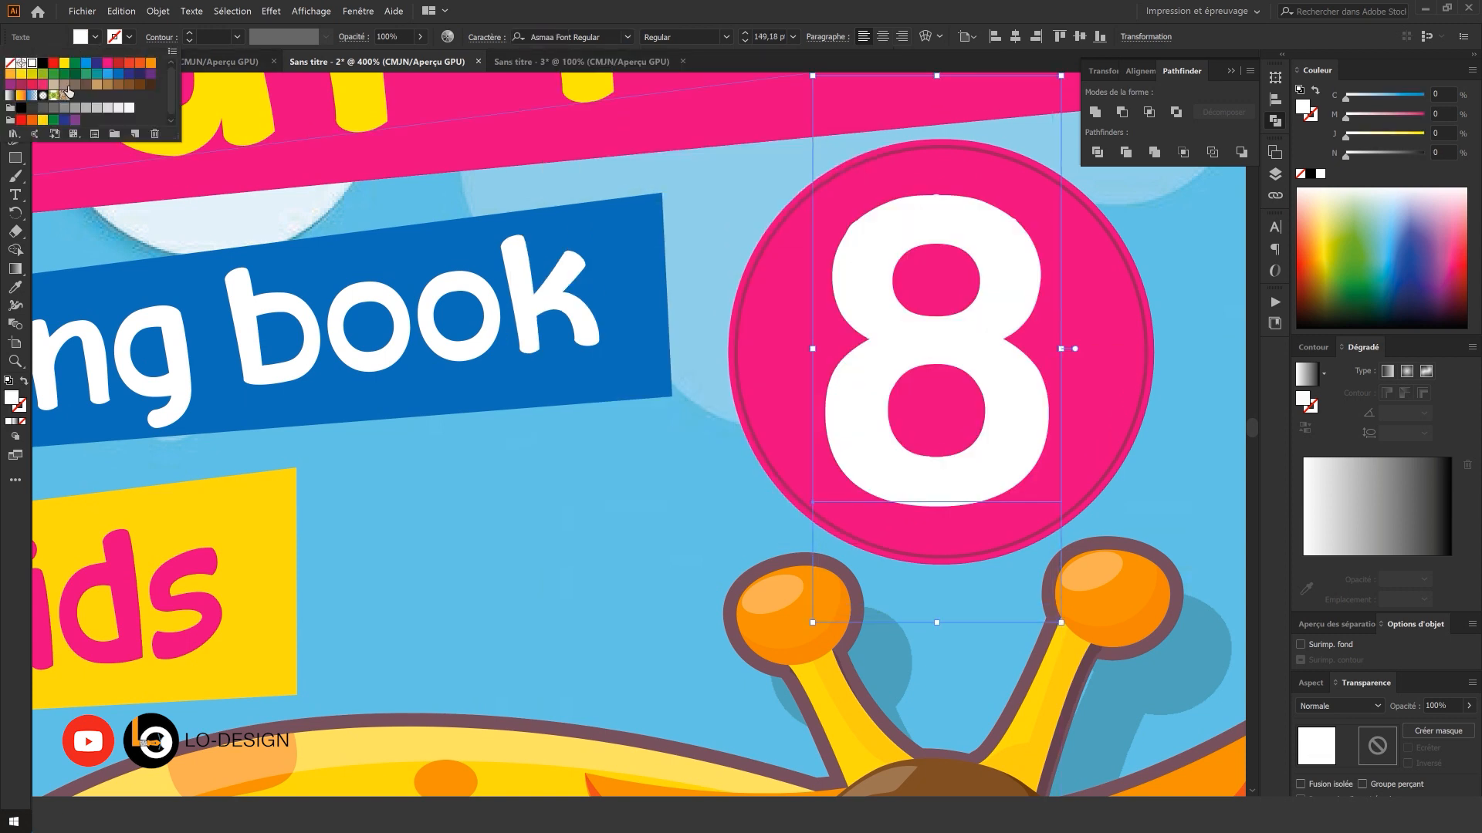
scroll(1039, 359, "right", 10)
- Shrink the ring inside the pink badge to about 119 pt wide and set its stroke weight to 3 pt
left_click(668, 307)
scroll(668, 313, "up", 2)
left_click_drag(668, 308, 920, 451)
scroll(661, 305, "down", 4)
left_click(1110, 388)
scroll(921, 451, "down", 1)
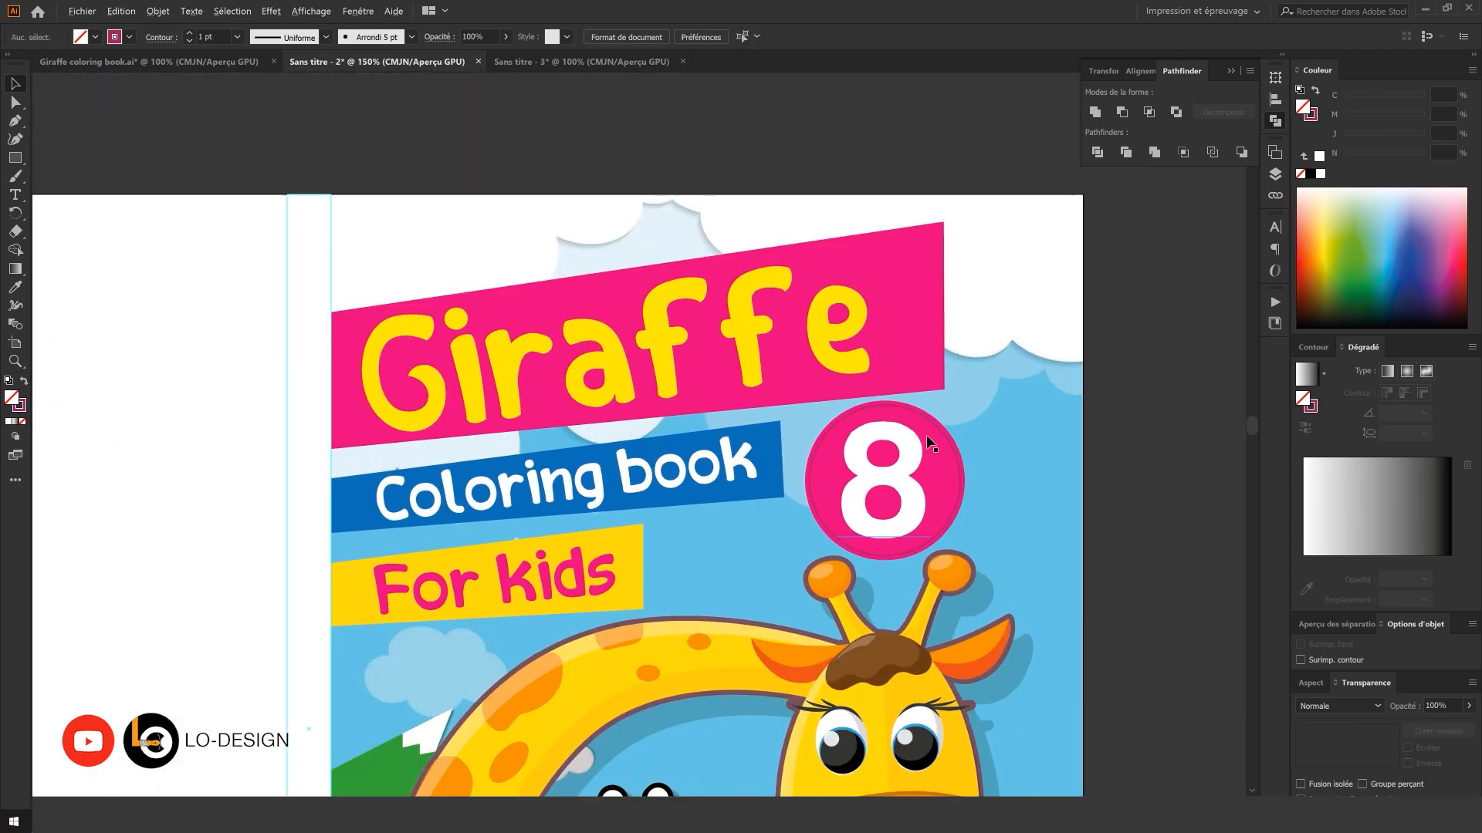
left_click(932, 424)
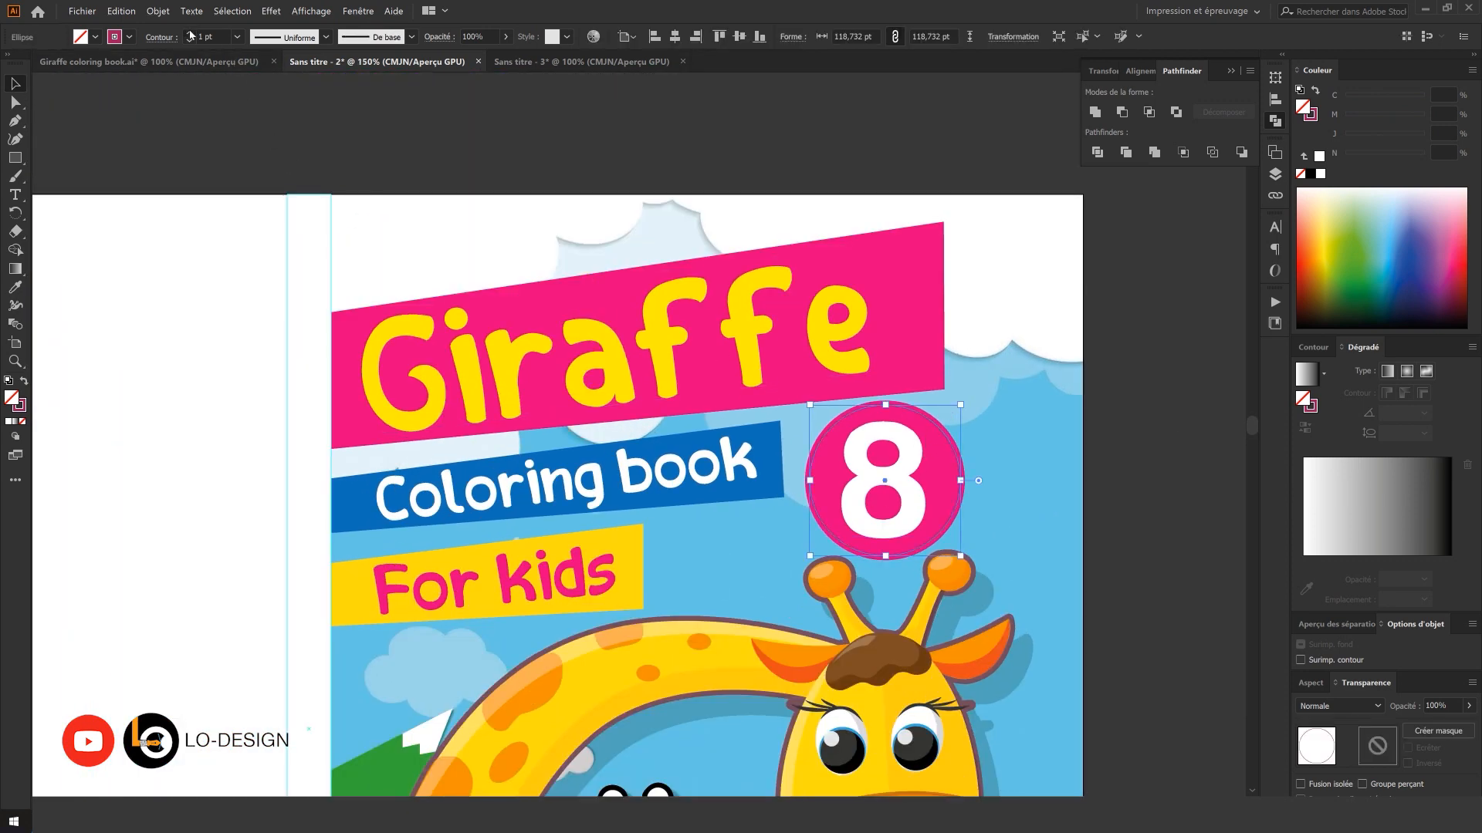
left_click(224, 109)
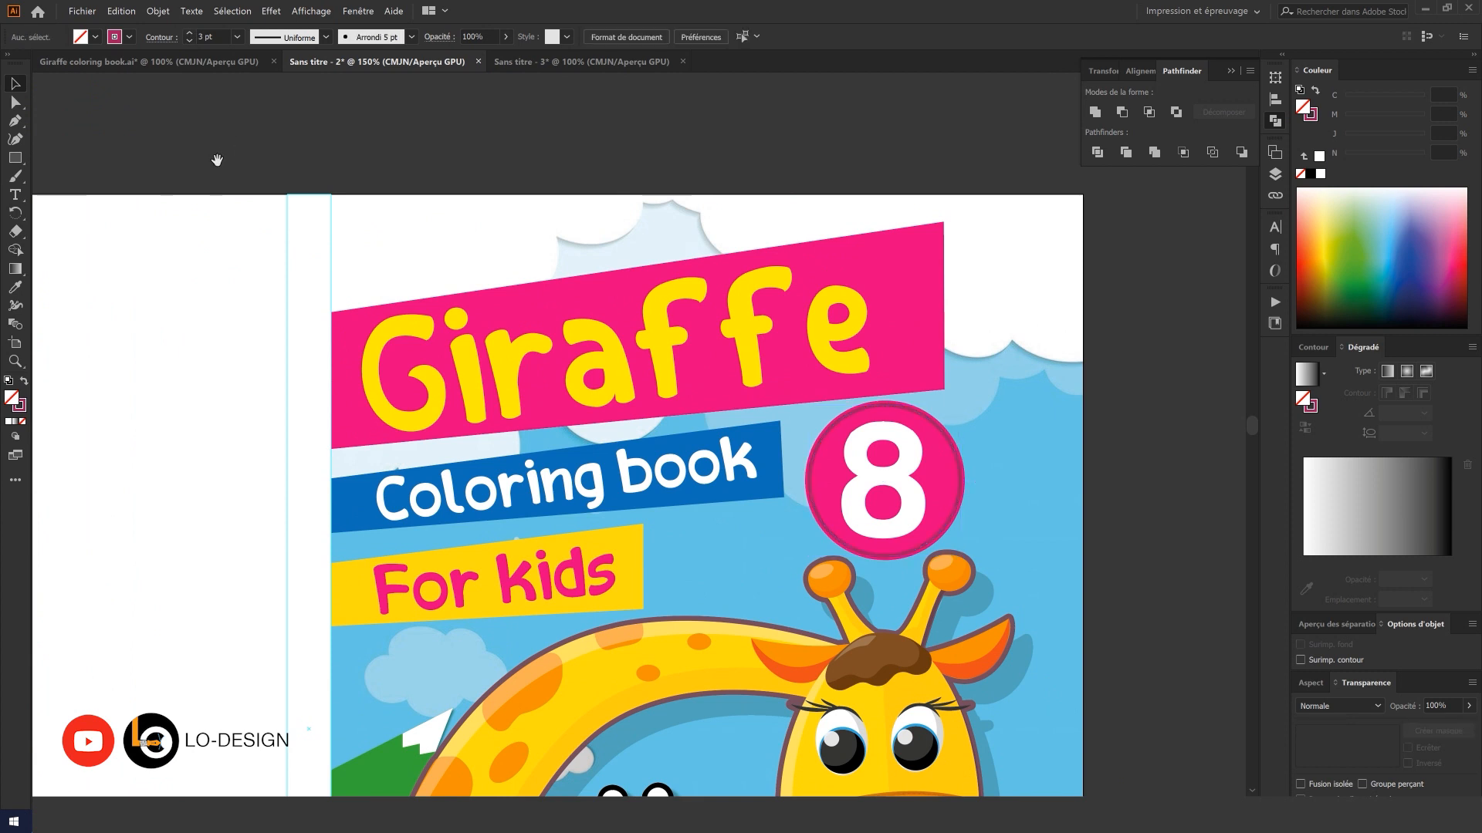
- Move the "AGES" text onto the blank back cover and set its font to Asmaa Font Regular
left_click_drag(211, 155, 417, 169)
scroll(432, 197, "down", 2)
scroll(445, 206, "down", 2)
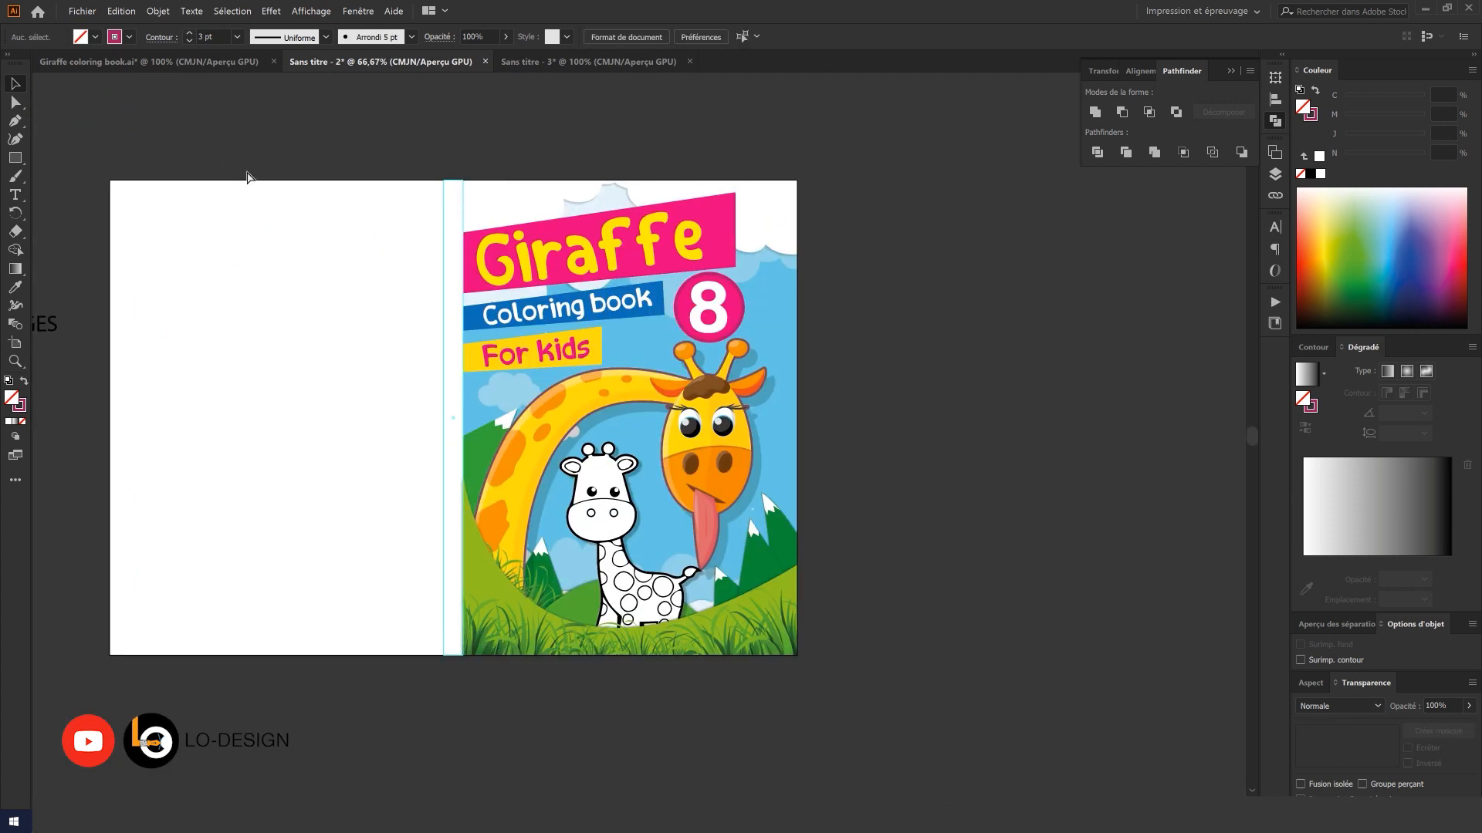
key("ctrl+z")
left_click_drag(248, 175, 397, 197)
left_click(235, 220)
left_click_drag(188, 351, 497, 331)
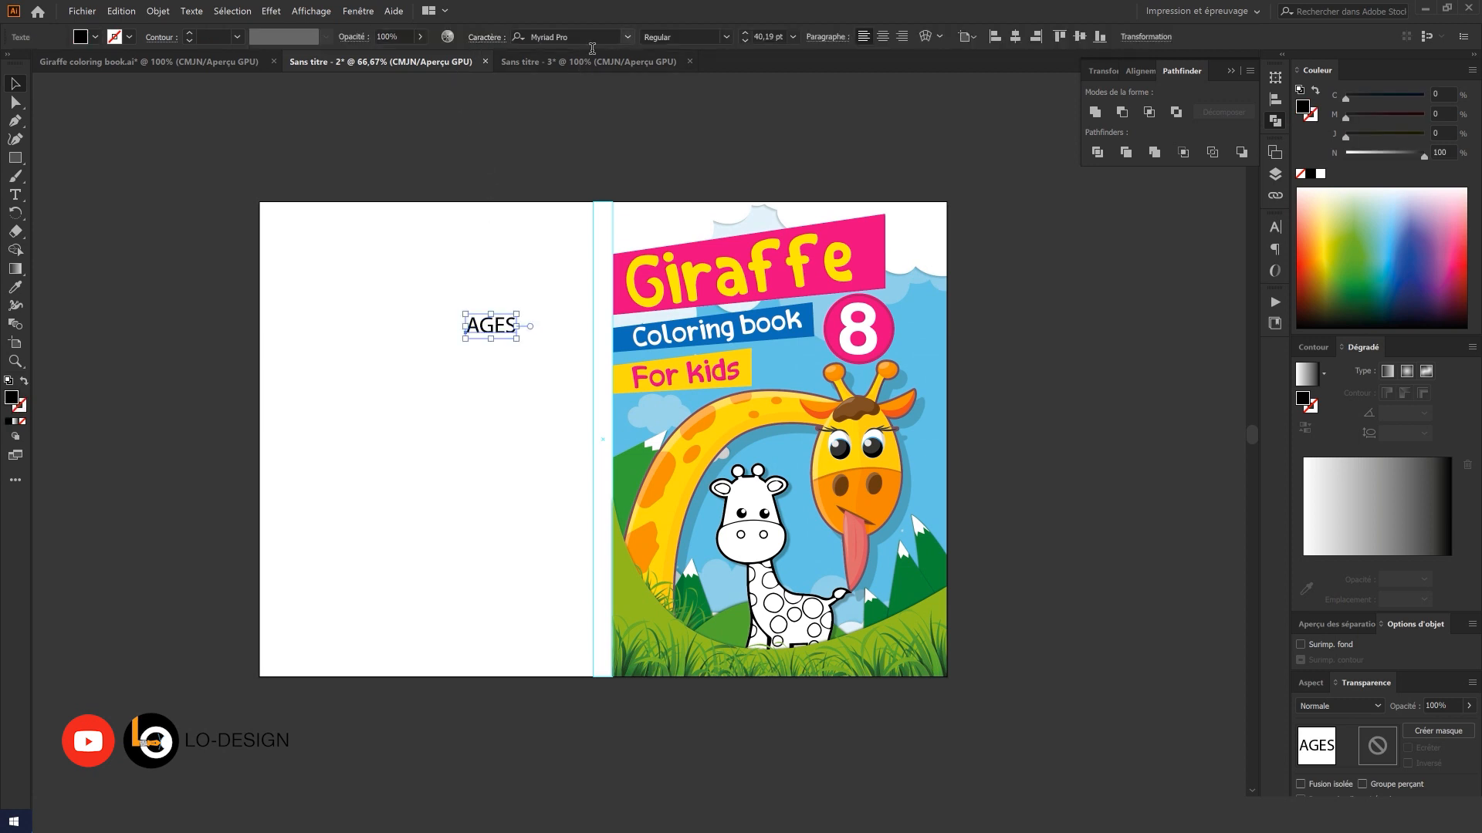
type("asma")
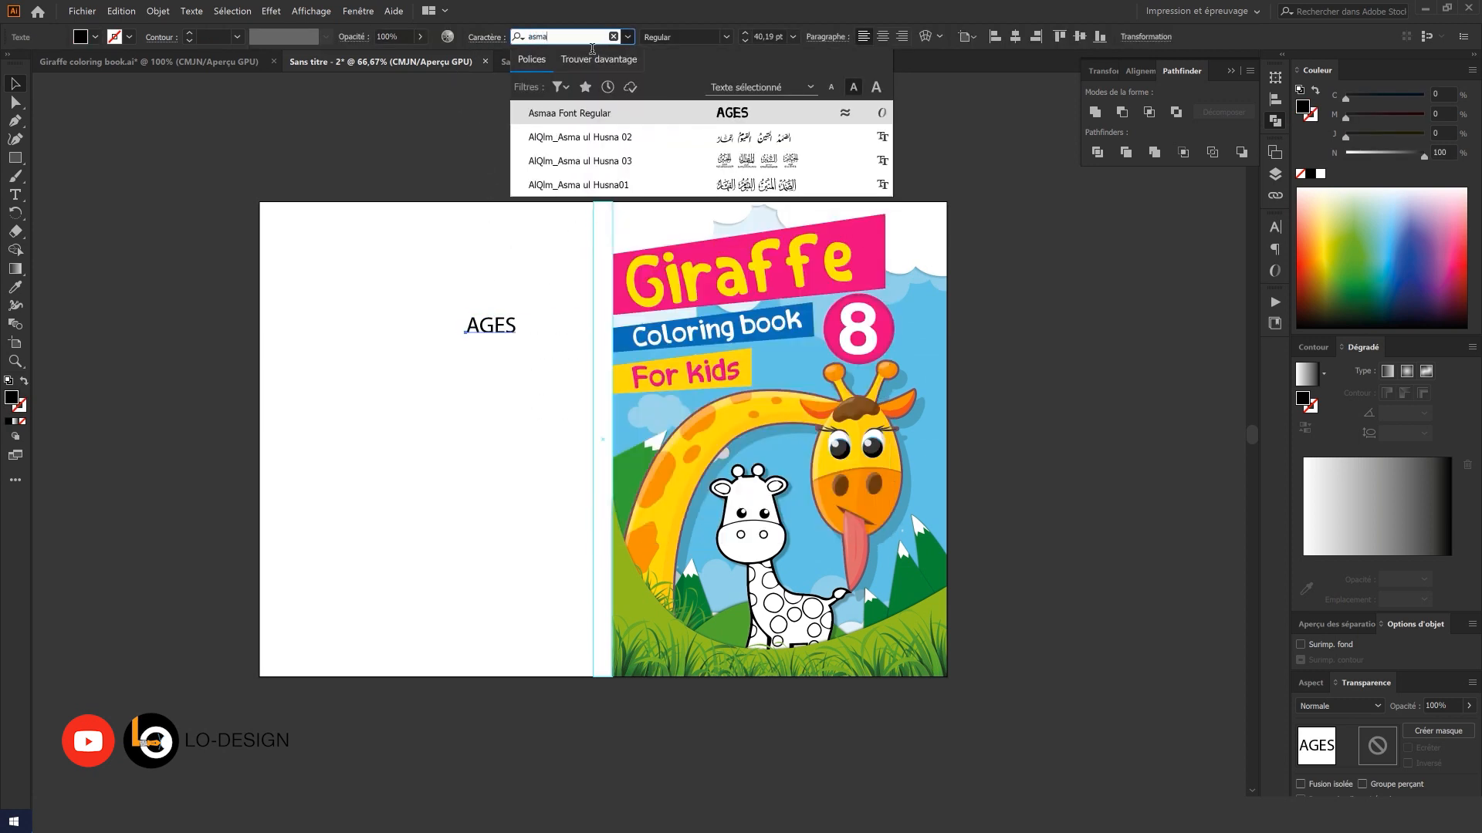
left_click(670, 114)
left_click(543, 212)
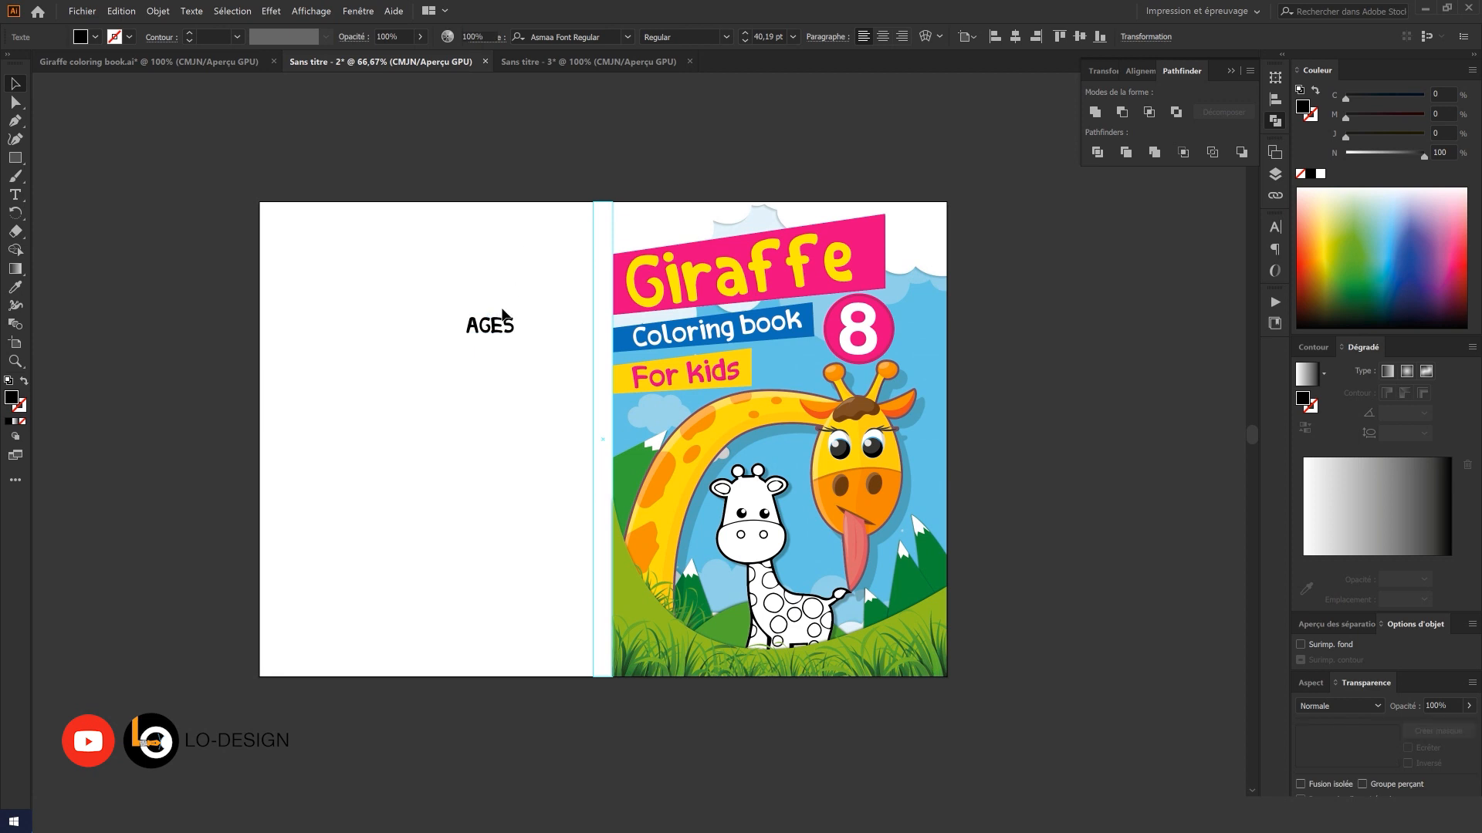
- Move "AGES" to the upper right of the "8" badge and warp it with a horizontal Arc, 41% bend
left_click(501, 328)
left_click_drag(528, 340, 966, 305)
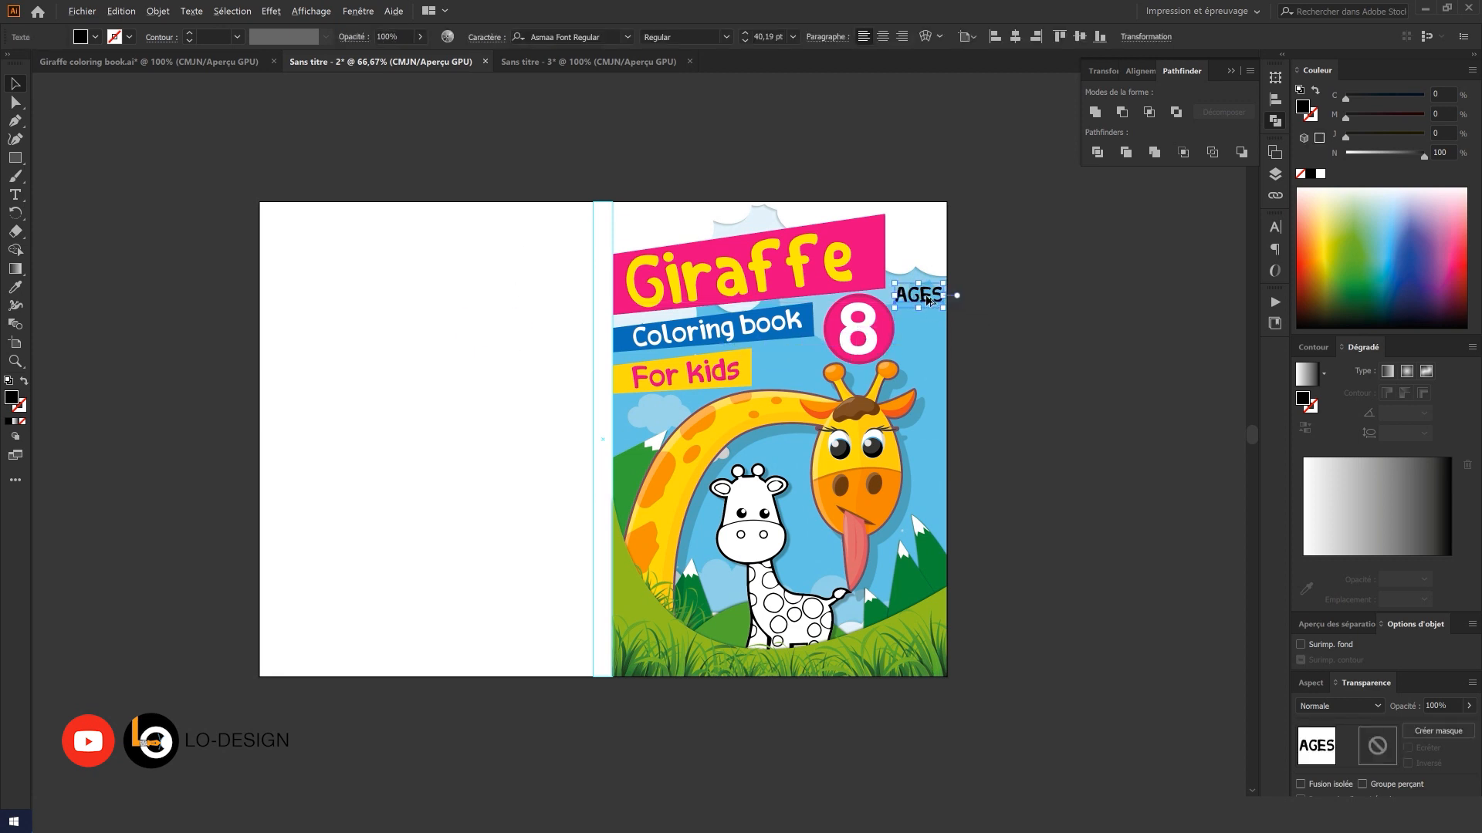
scroll(968, 304, "up", 2)
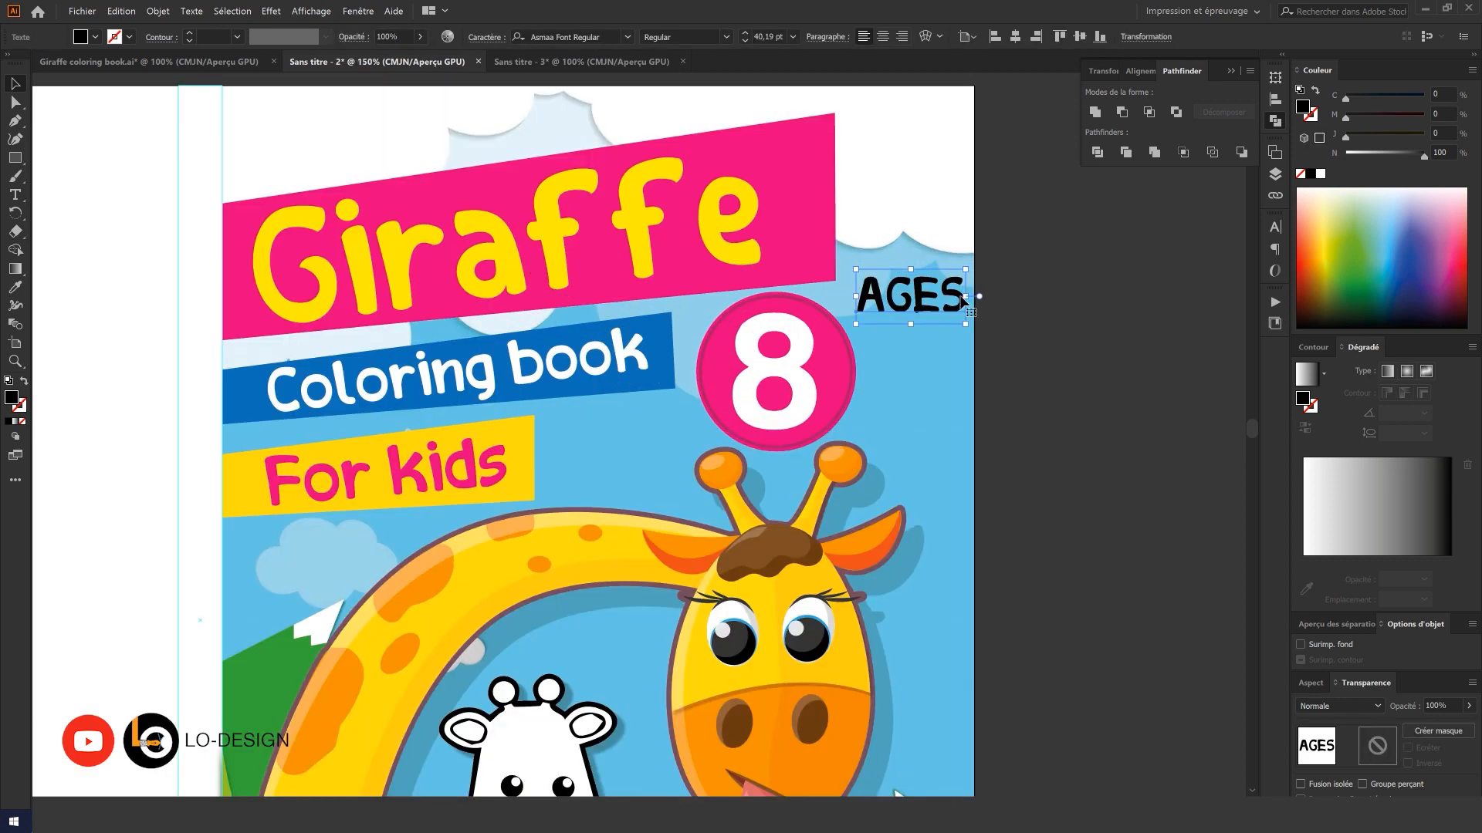
left_click(926, 37)
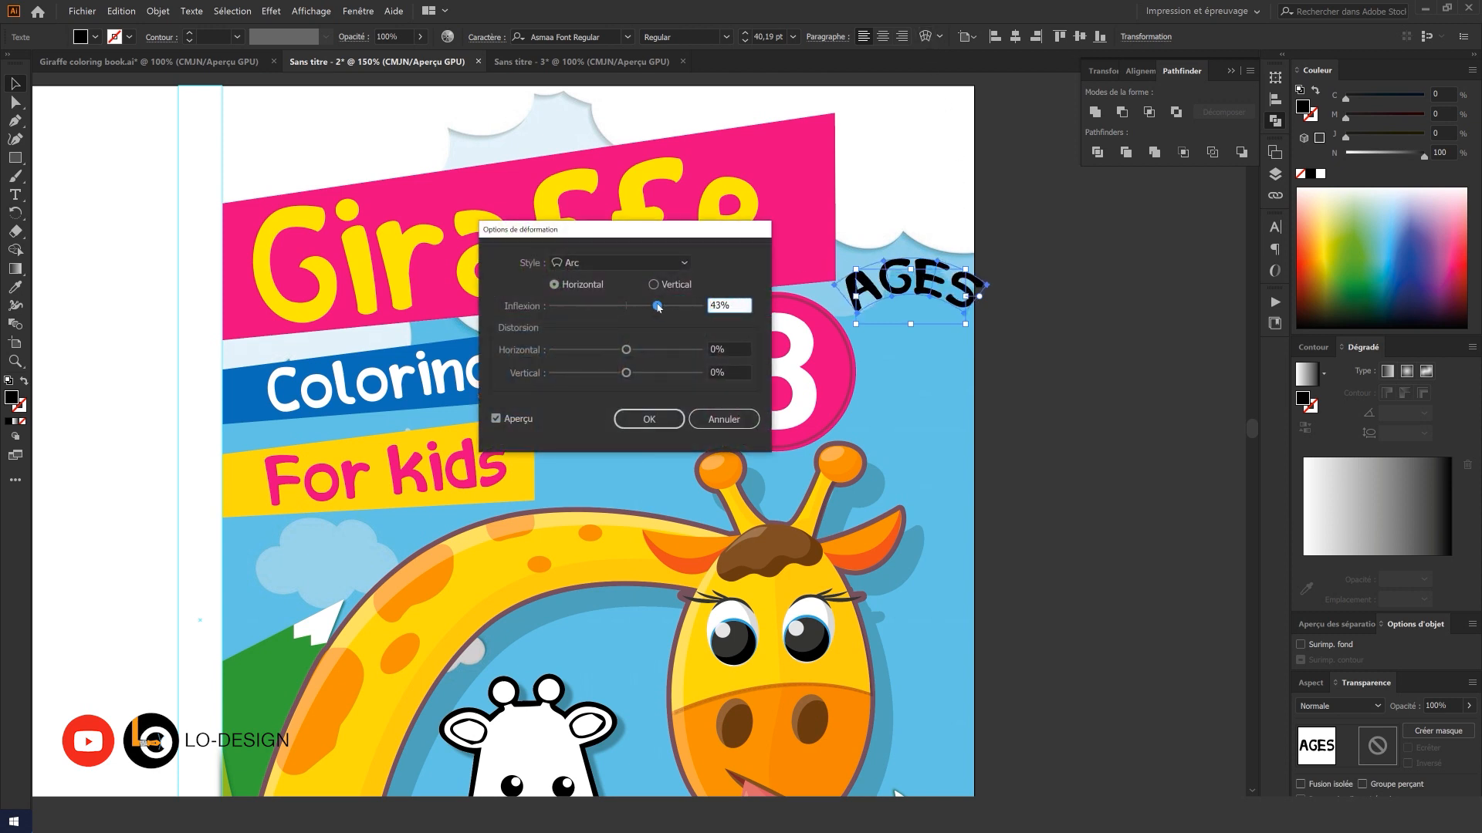
left_click(647, 419)
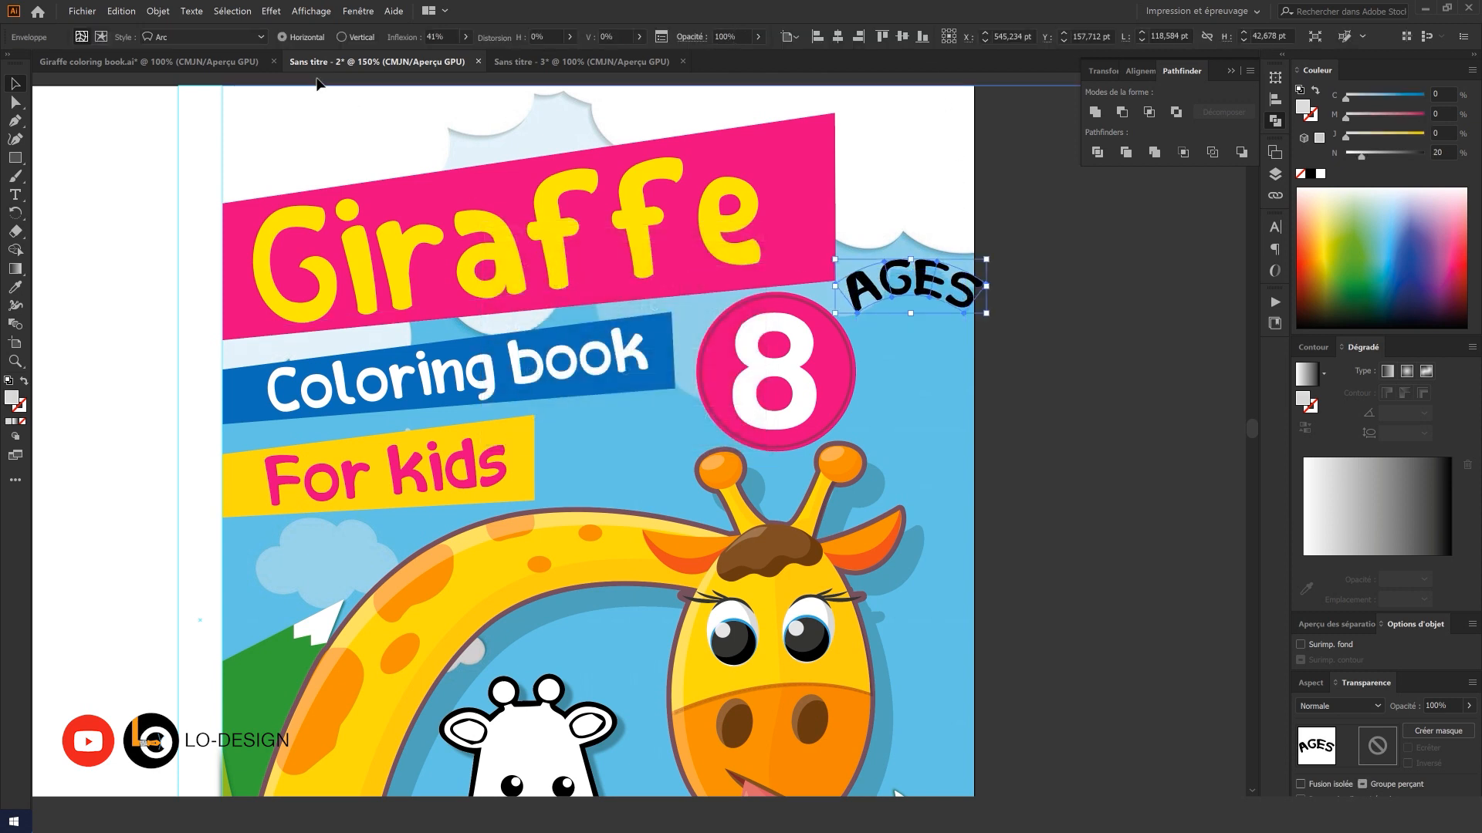
- Expand the arc-warped "AGES" text into editable shapes
left_click(158, 10)
left_click(186, 138)
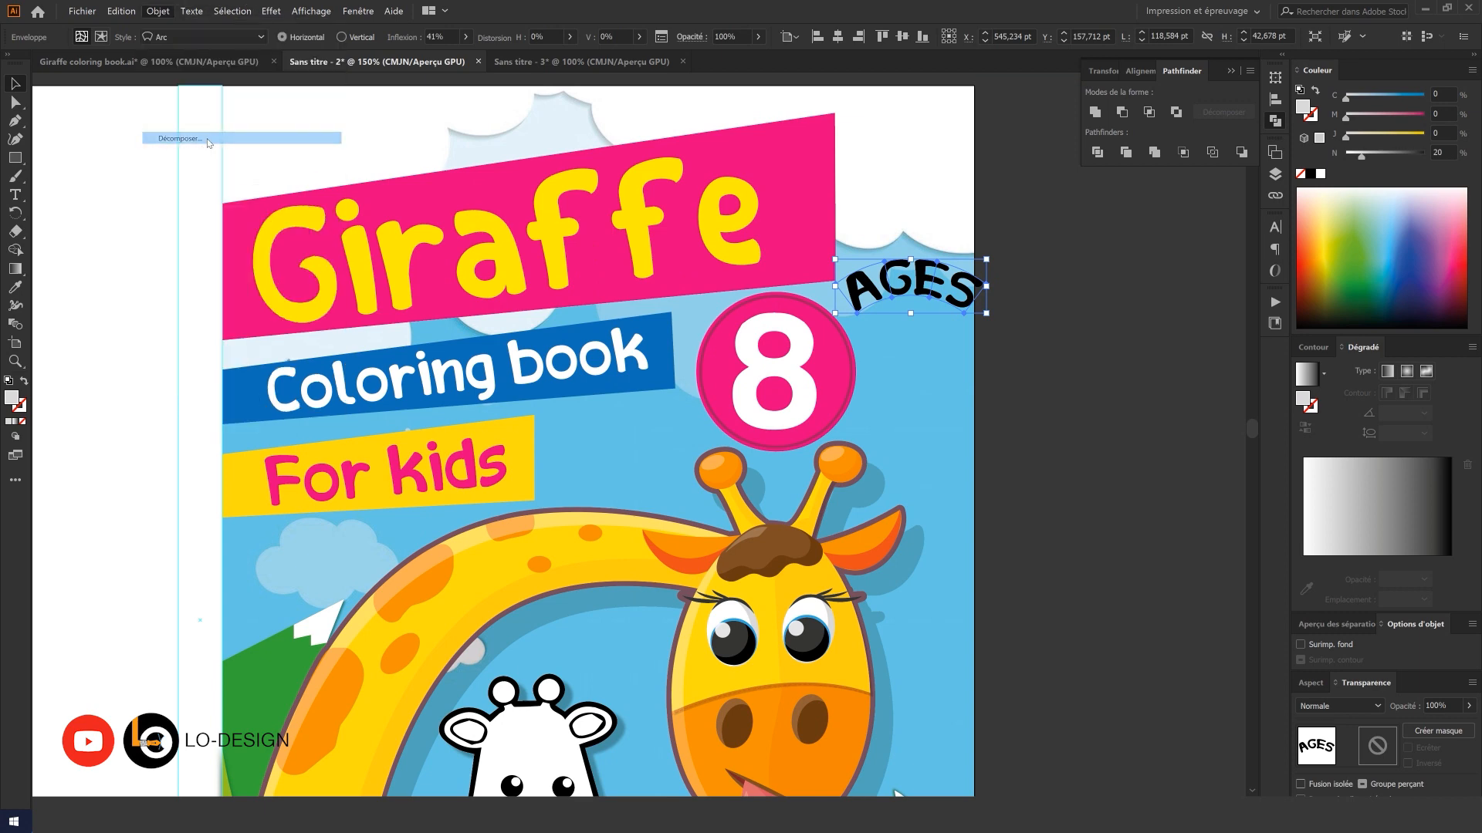
left_click(748, 530)
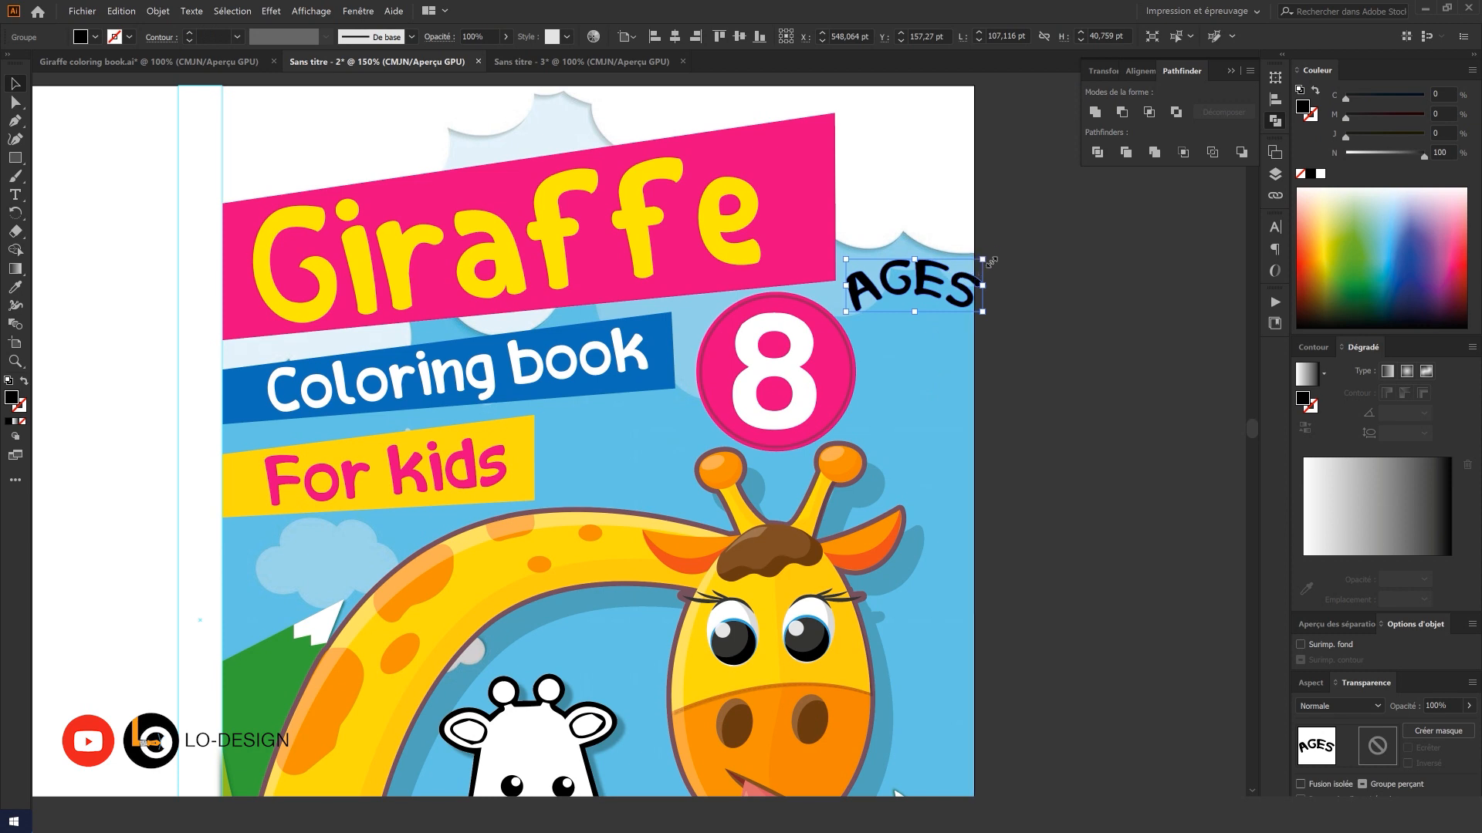
- Rotate the "AGES" lettering clockwise, scale it down slightly and place it curving around the badge's right side
left_click_drag(984, 286, 915, 336)
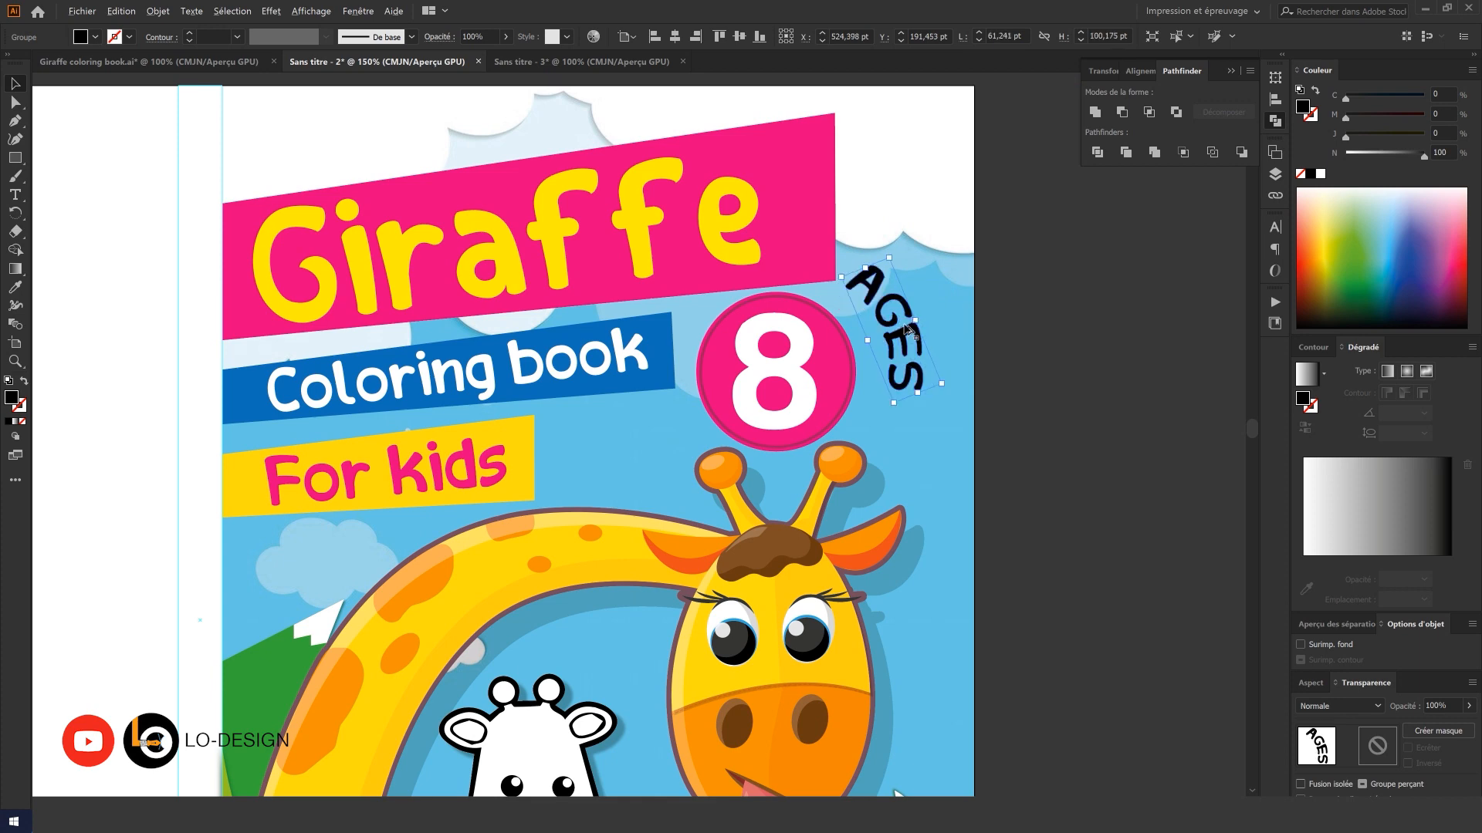
scroll(918, 324, "up", 2)
left_click_drag(930, 323, 914, 334)
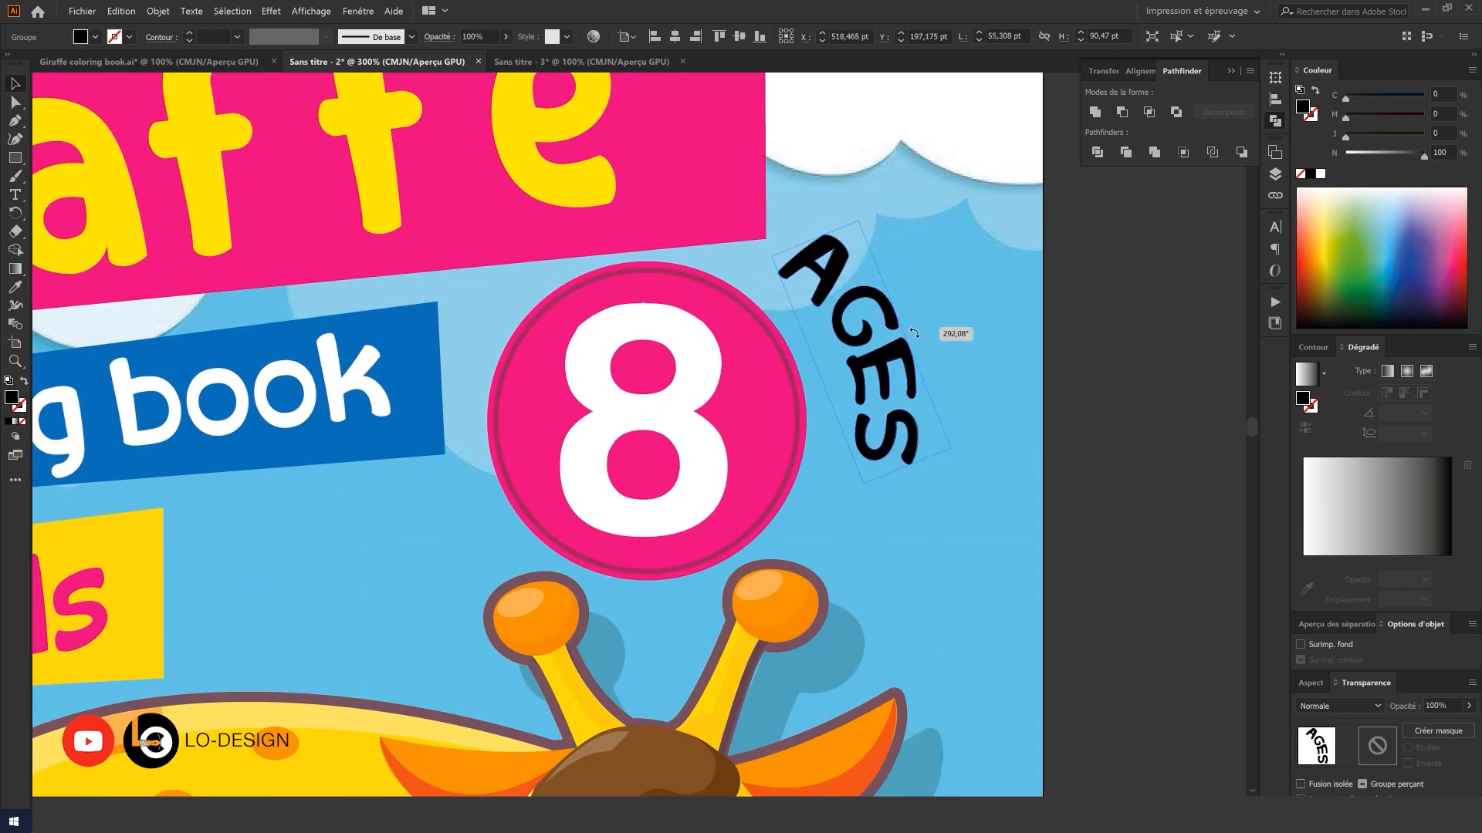
- Fill the "AGES" lettering with the same pink as the badge
left_click(97, 37)
left_click(109, 65)
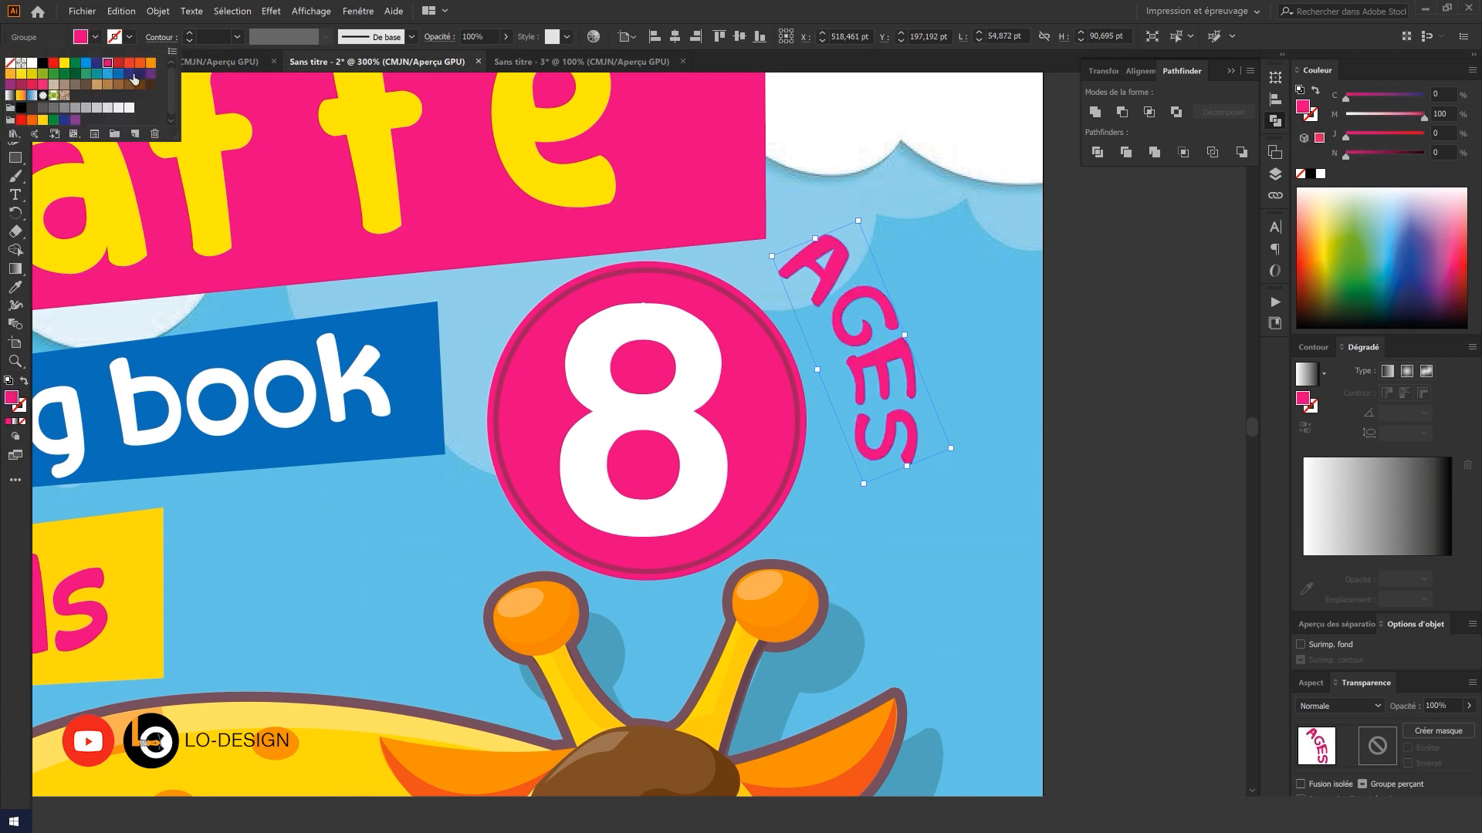
left_click(1053, 327)
- Fine-tune the size, tilt and position of the "AGES" lettering so it follows the badge's edge more closely
scroll(887, 352, "up", 2, "alt")
mouse_move(903, 349)
left_mouse_down()
mouse_move(880, 353)
mouse_move(920, 328)
left_mouse_up()
scroll(916, 318, "down", 3, "alt")
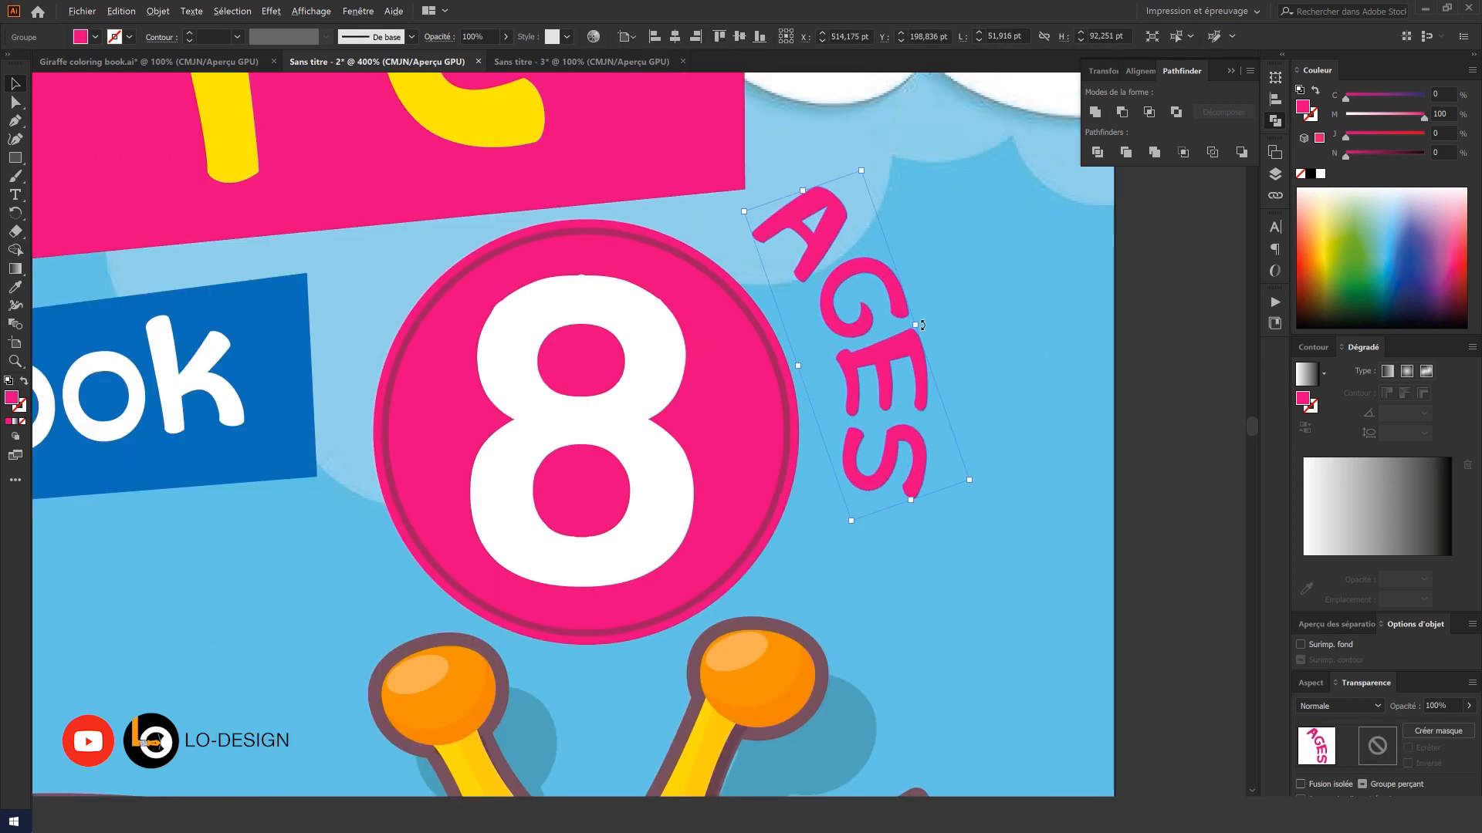
- Add a drop shadow to the "AGES" lettering with a 3 pt X offset and a 2 pt Y offset
scroll(895, 319, "down", 3, "alt")
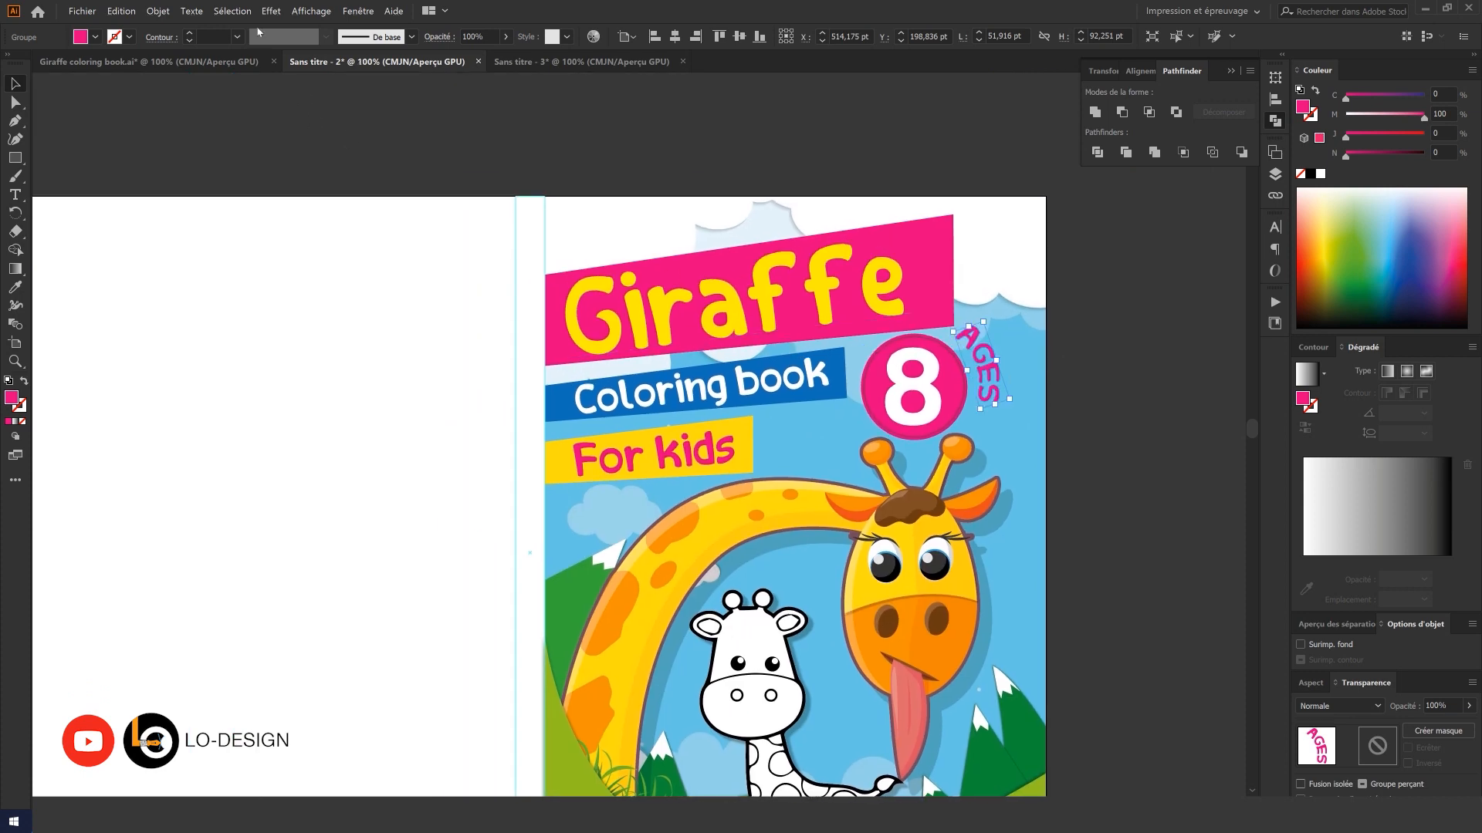
left_click(263, 12)
mouse_move(370, 161)
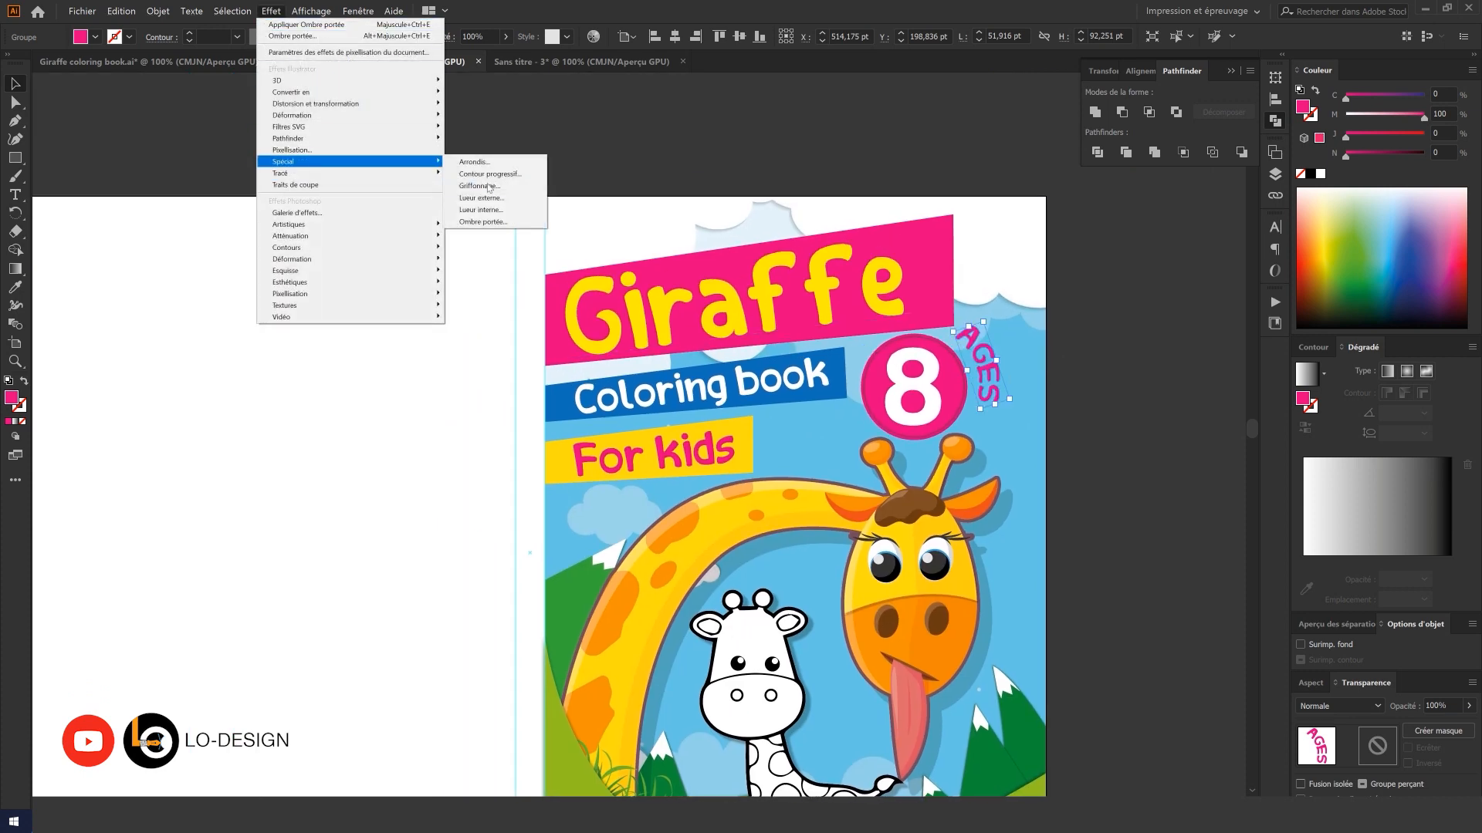
left_click(479, 221)
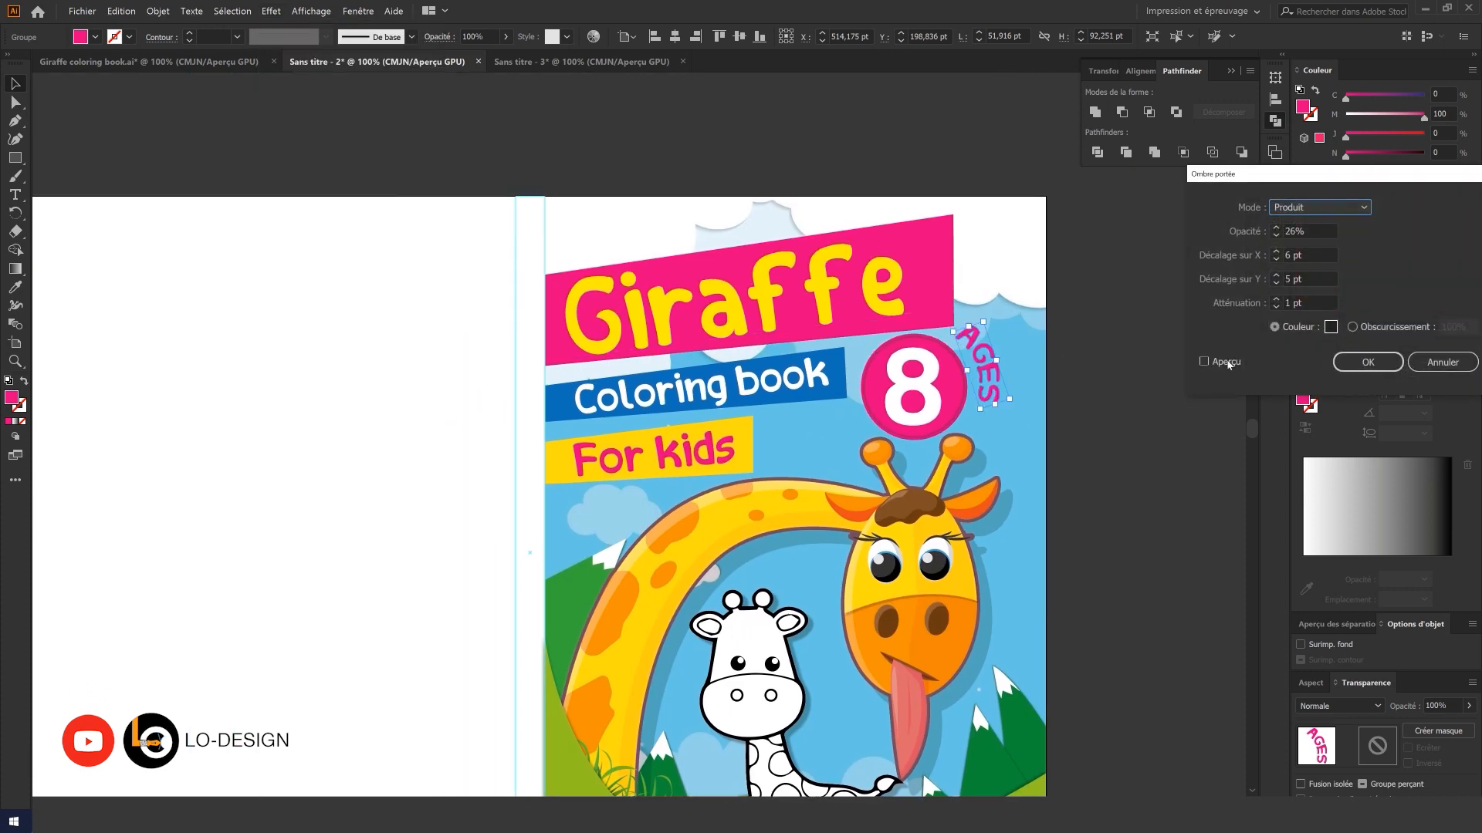
left_click(1226, 362)
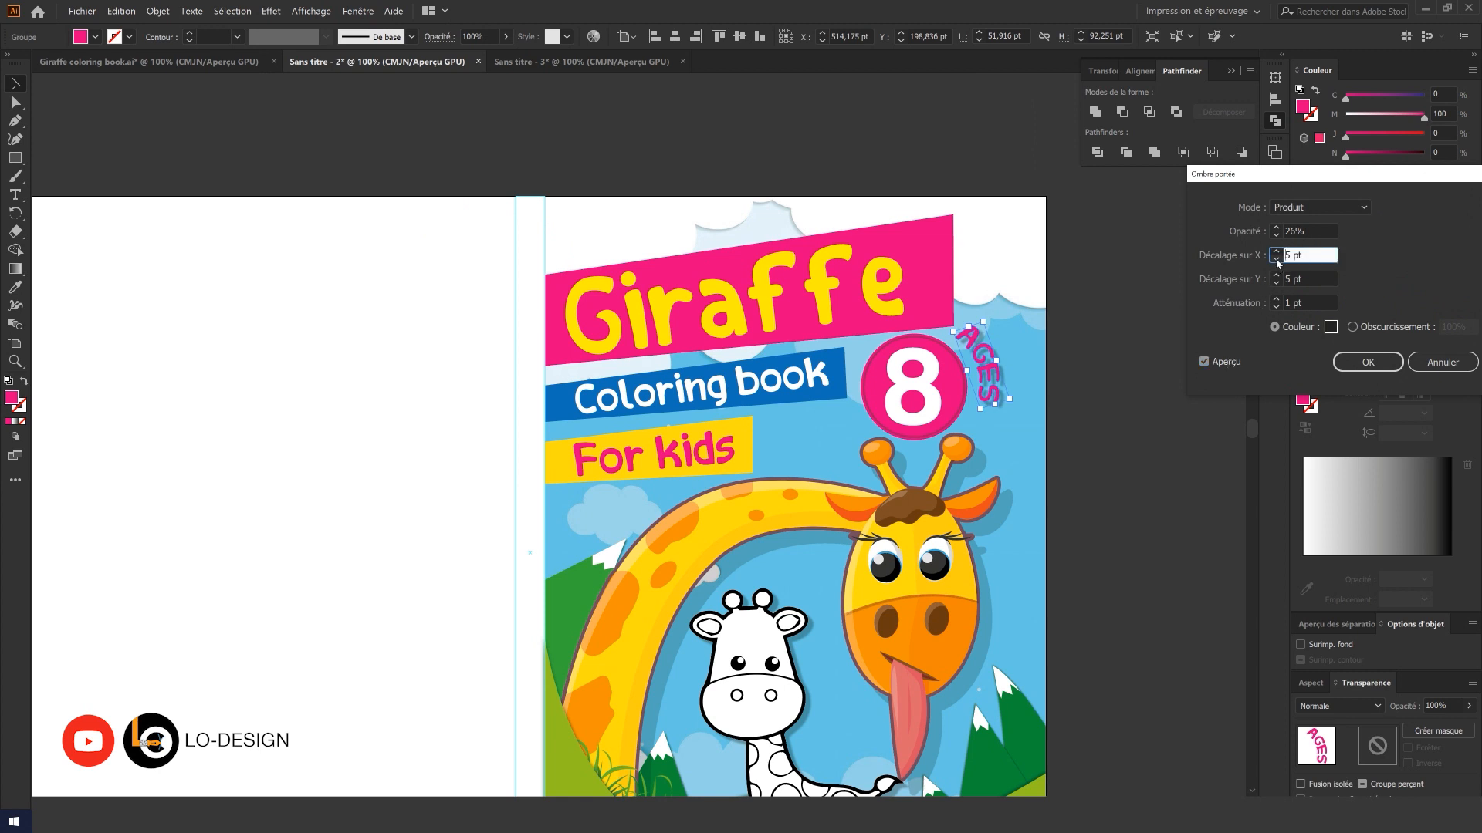
left_click(1276, 284)
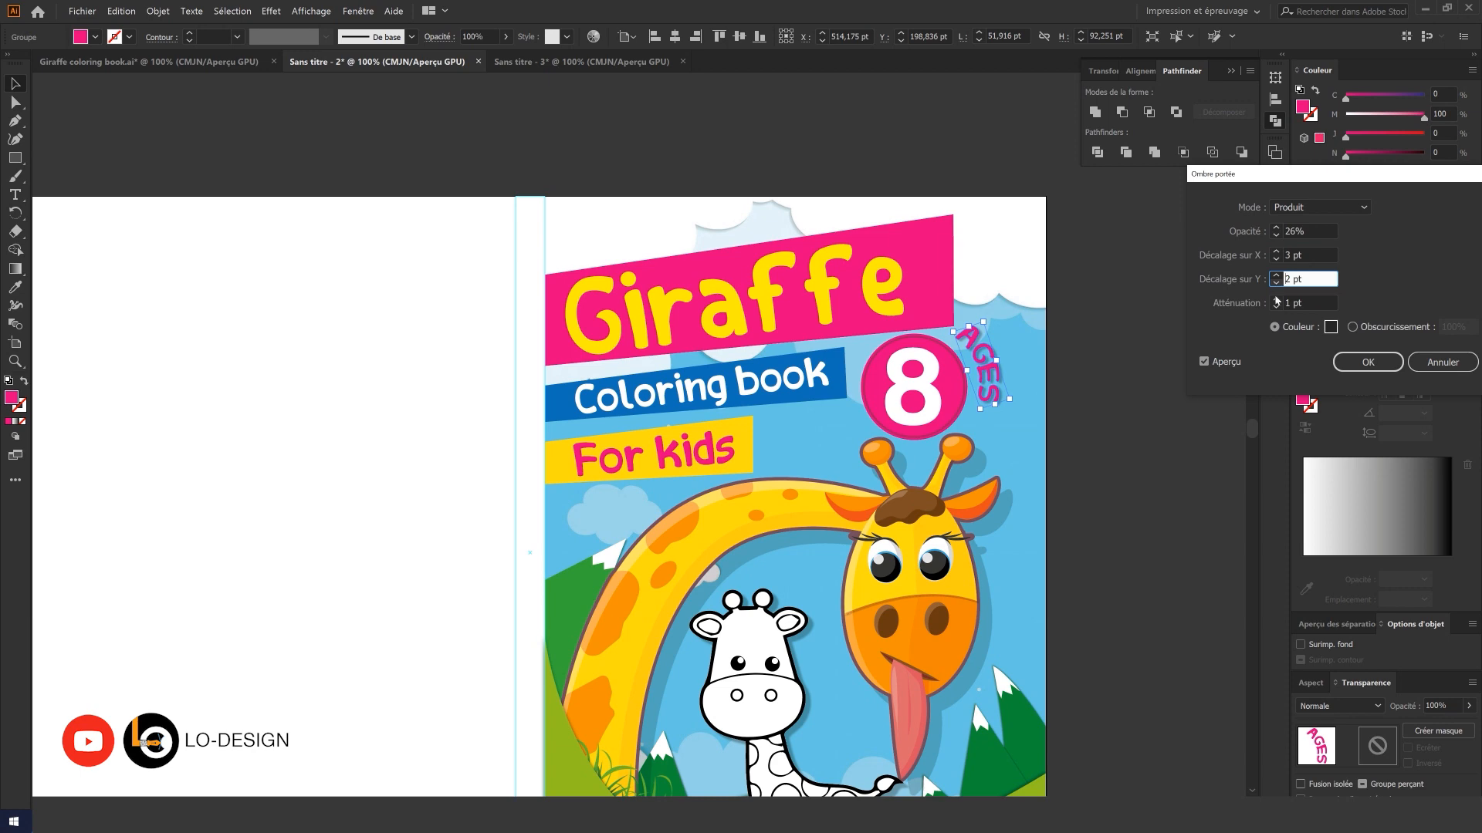
left_click(1366, 362)
left_click(1069, 436)
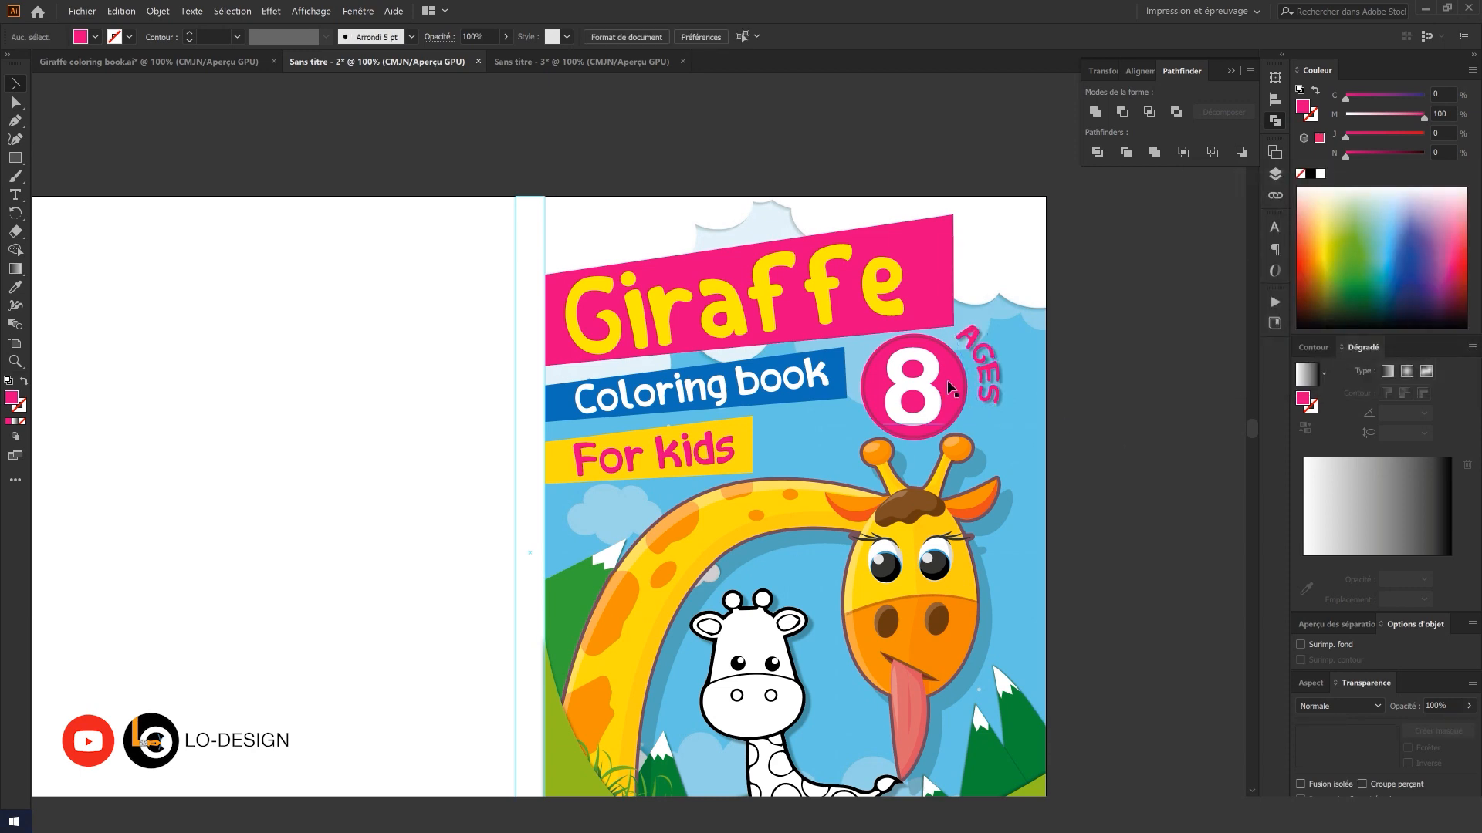
- Add a drop shadow to the white "8" with 50% opacity and 2 pt X and Y offsets
left_click(966, 375)
scroll(969, 382, "up", 3)
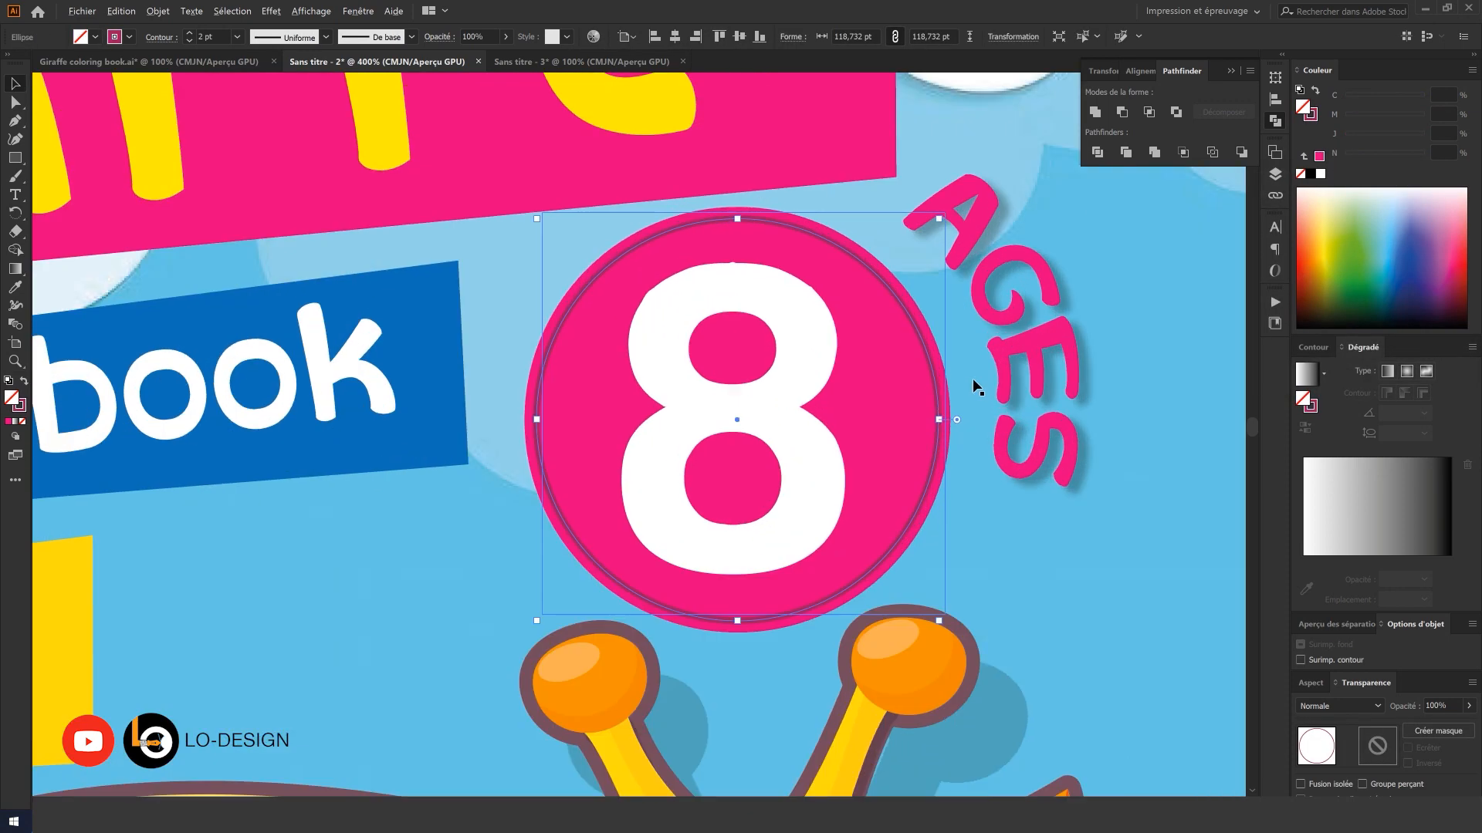
scroll(1096, 401, "right", 3)
left_click(591, 386)
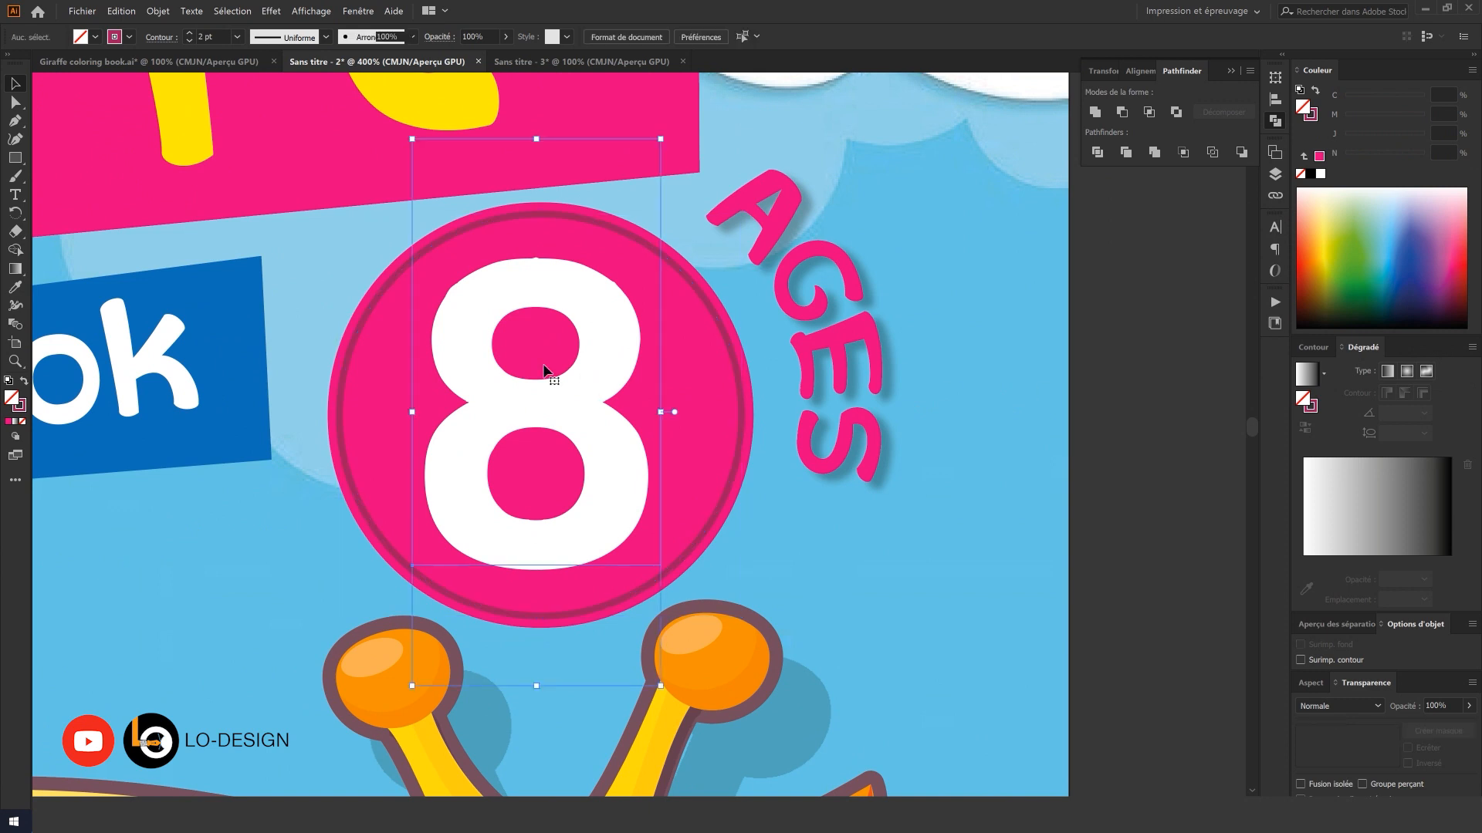
left_click(272, 18)
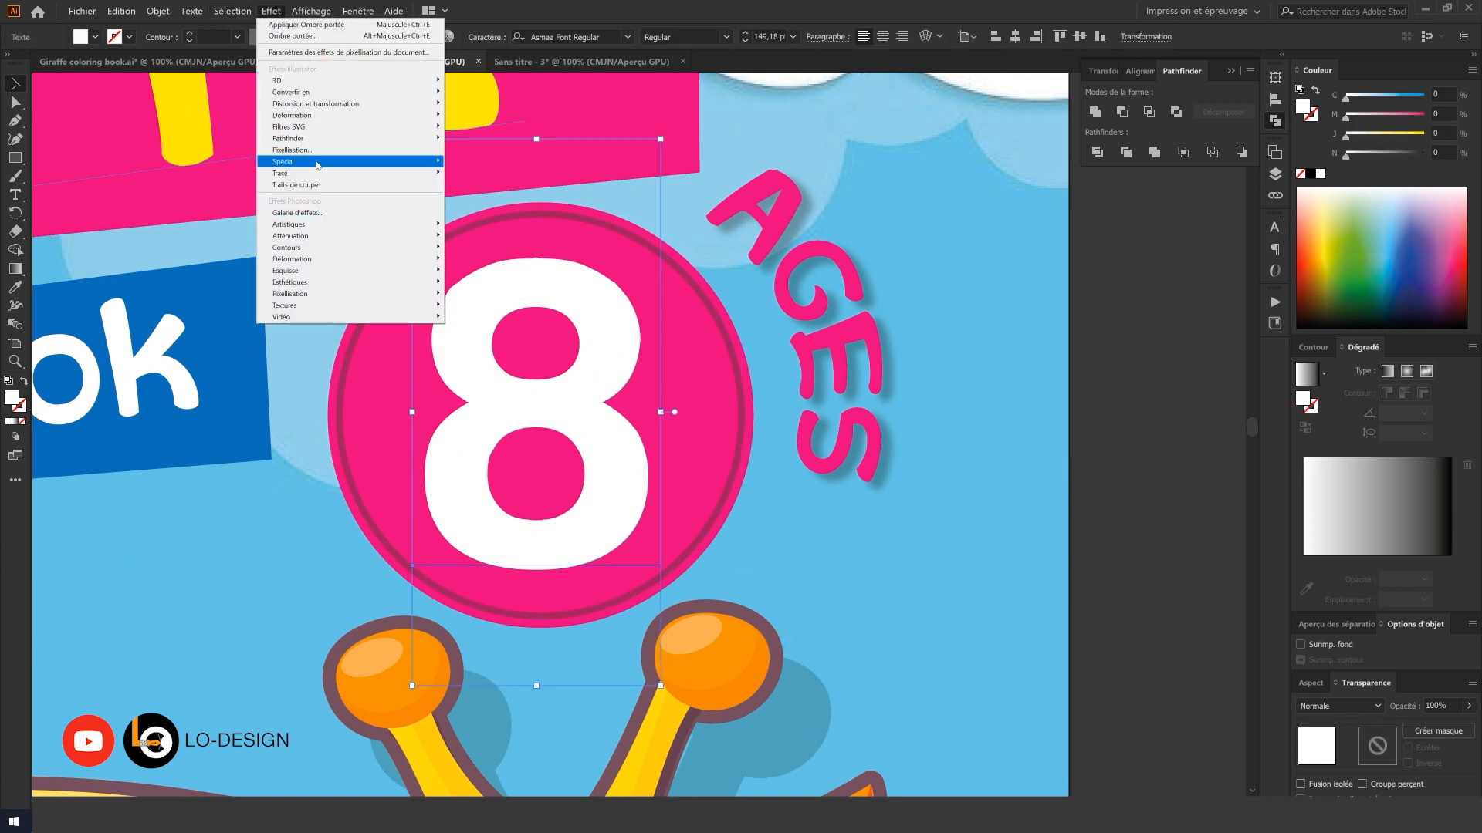
mouse_move(347, 161)
left_click(481, 222)
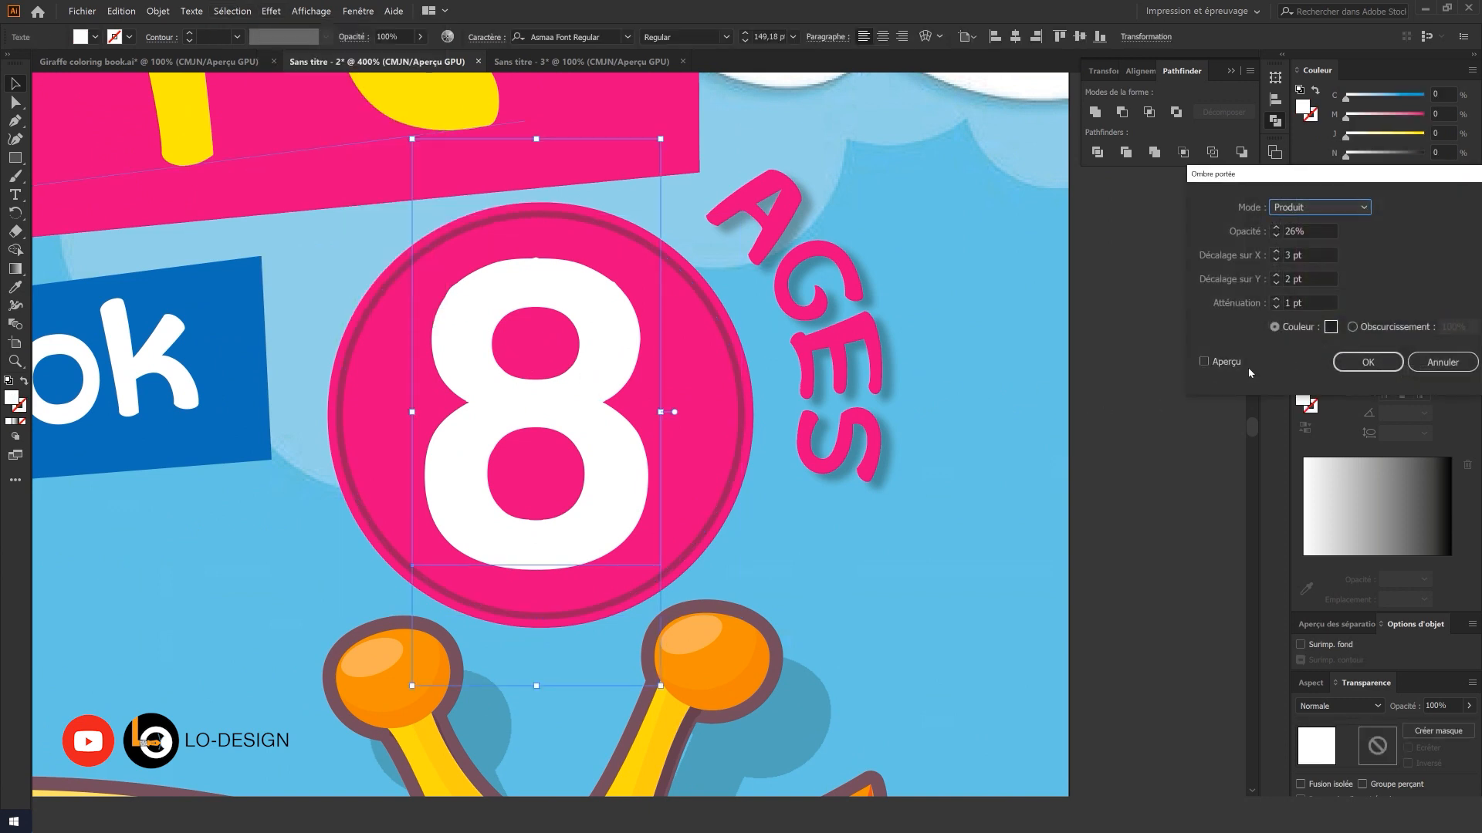
left_click(1203, 362)
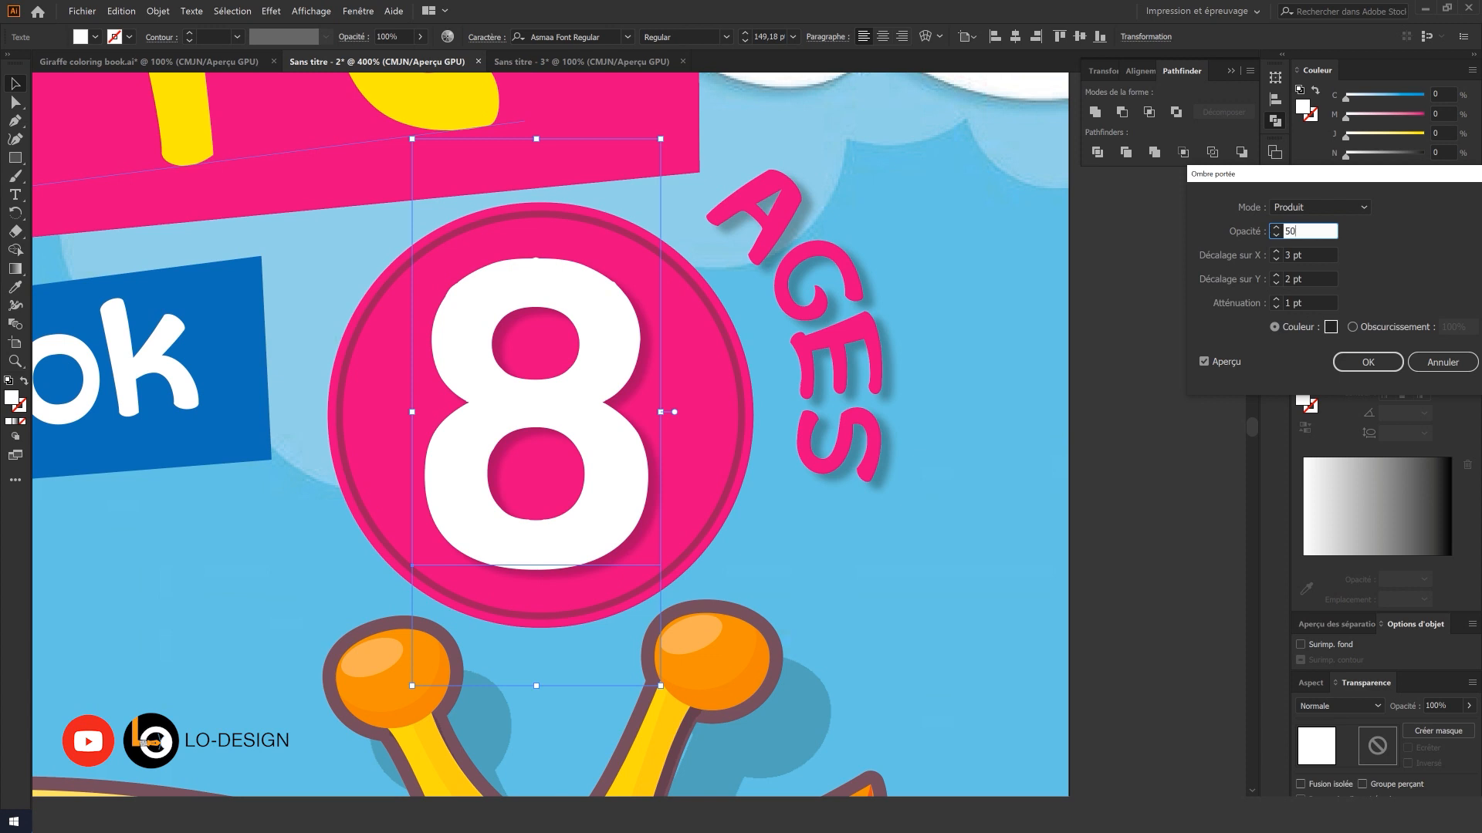
type("50")
key("Tab")
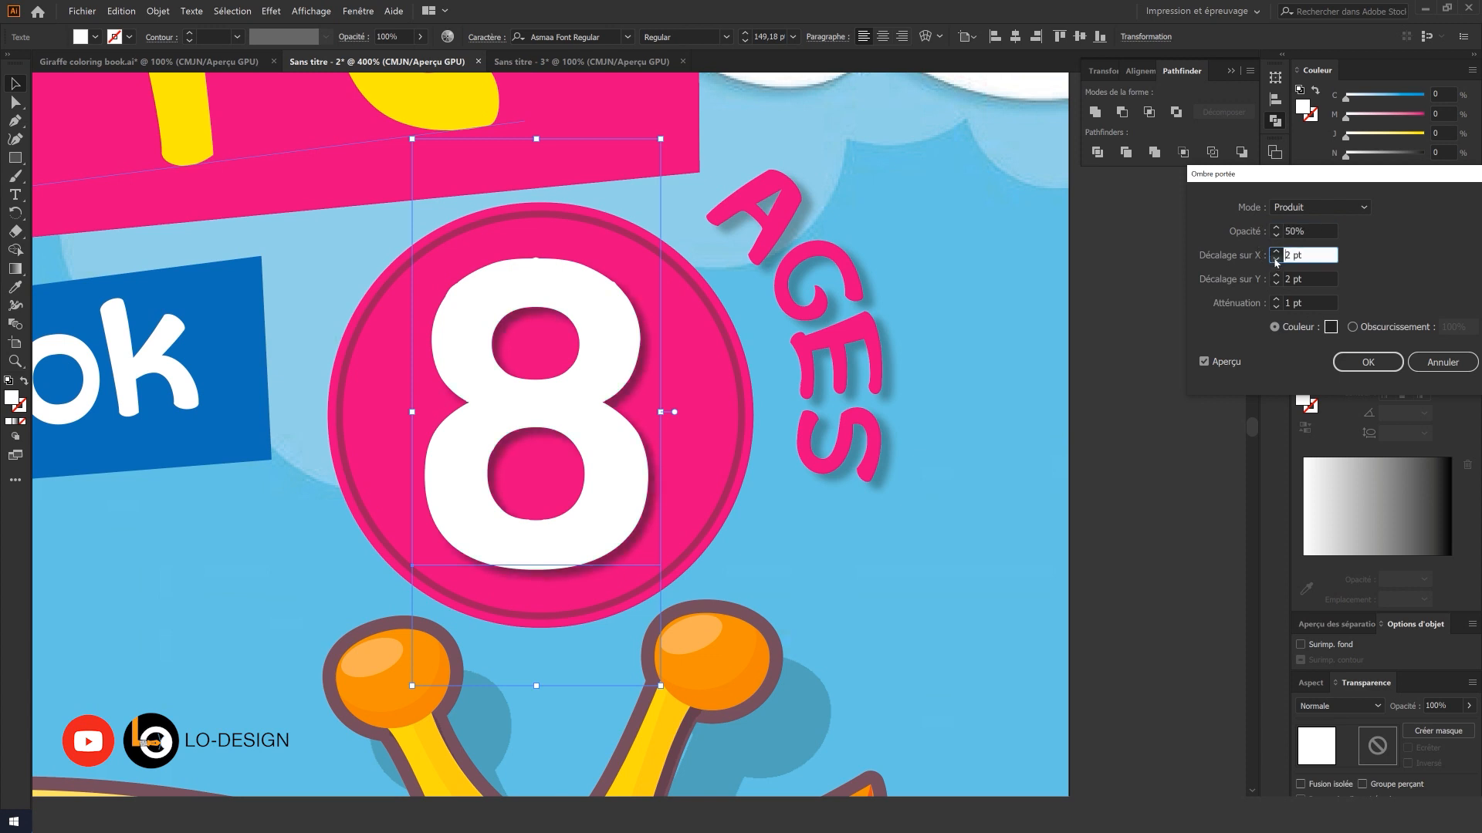
left_click(1275, 284)
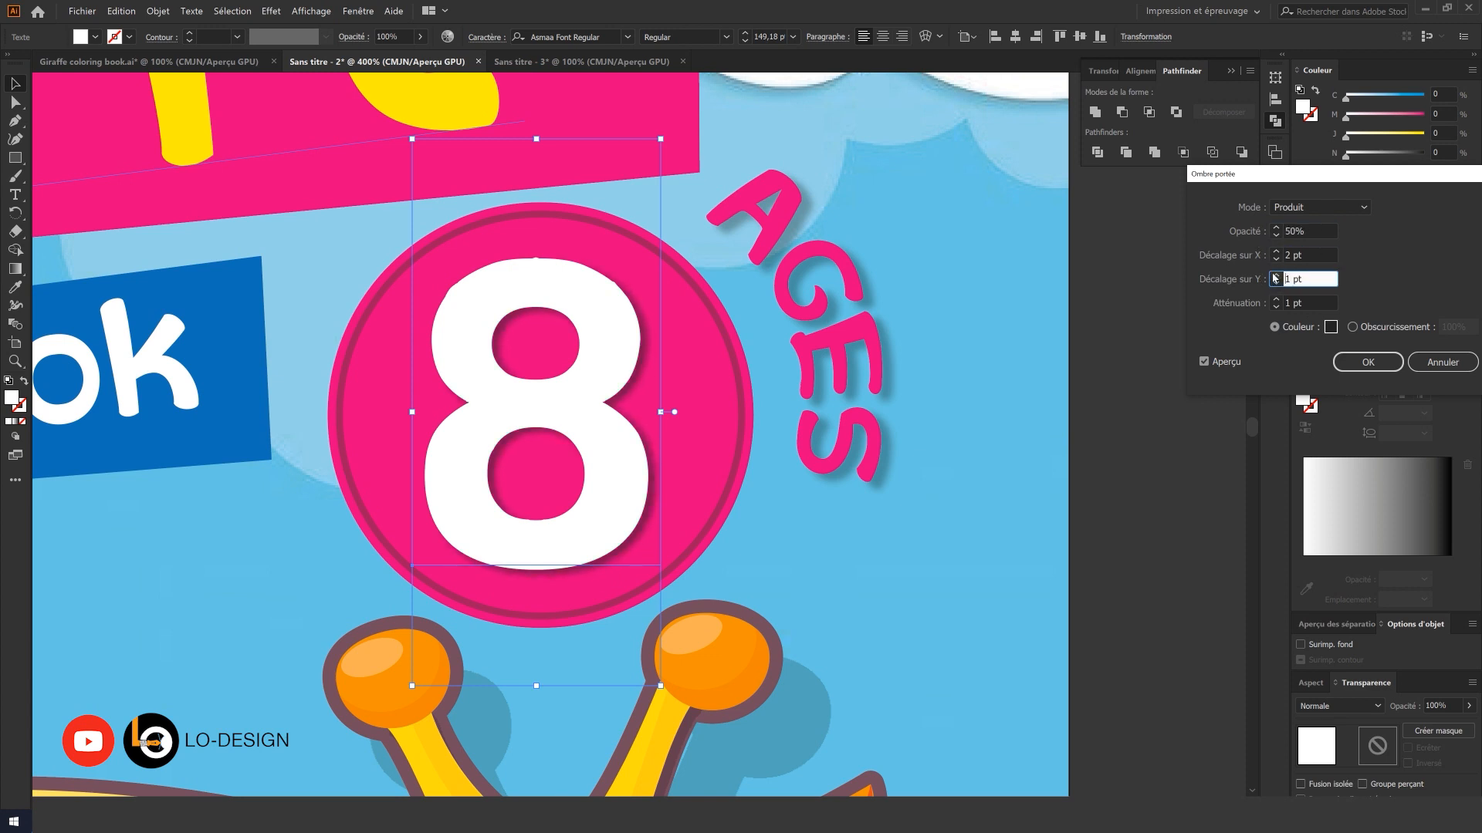
left_click(1356, 367)
left_click(1113, 375)
- Add a drop shadow to the "Giraffe" title text with 50% opacity, 2 pt X and Y offsets and 1 pt blur
scroll(1113, 375, "down", 2)
left_click_drag(707, 345, 857, 448)
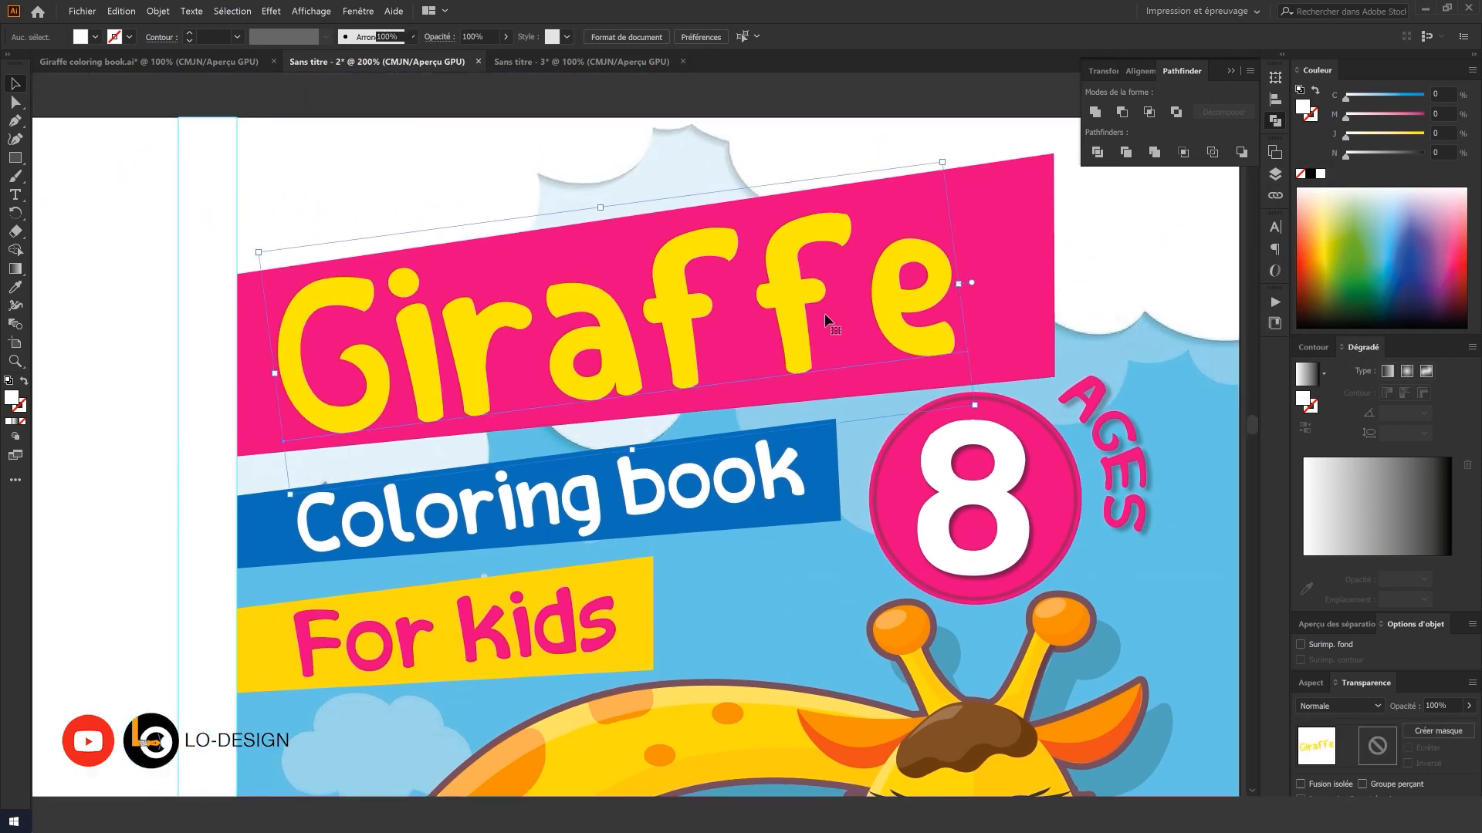
left_click(268, 15)
mouse_move(320, 164)
left_click(494, 224)
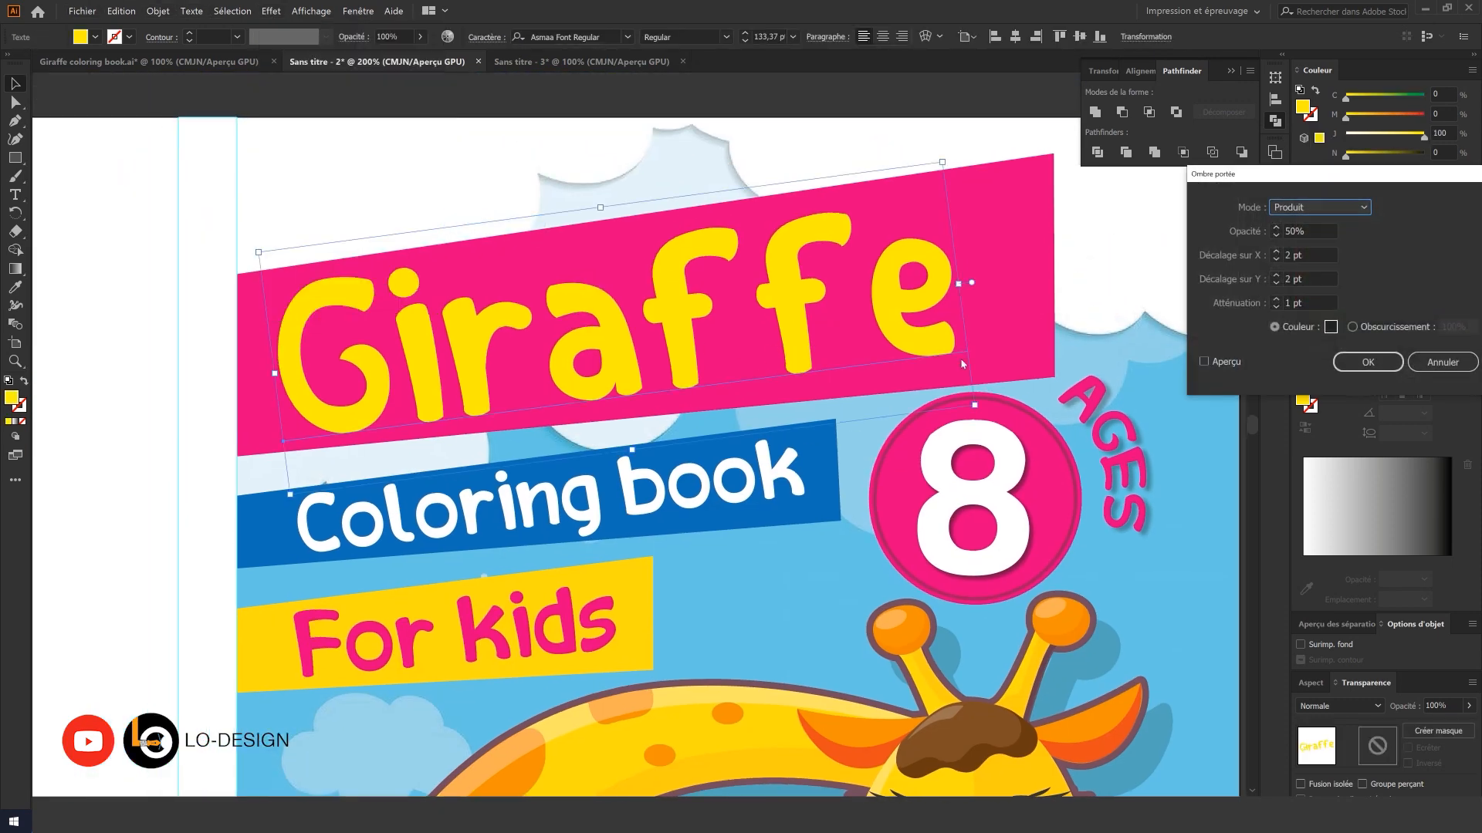
left_click(1204, 362)
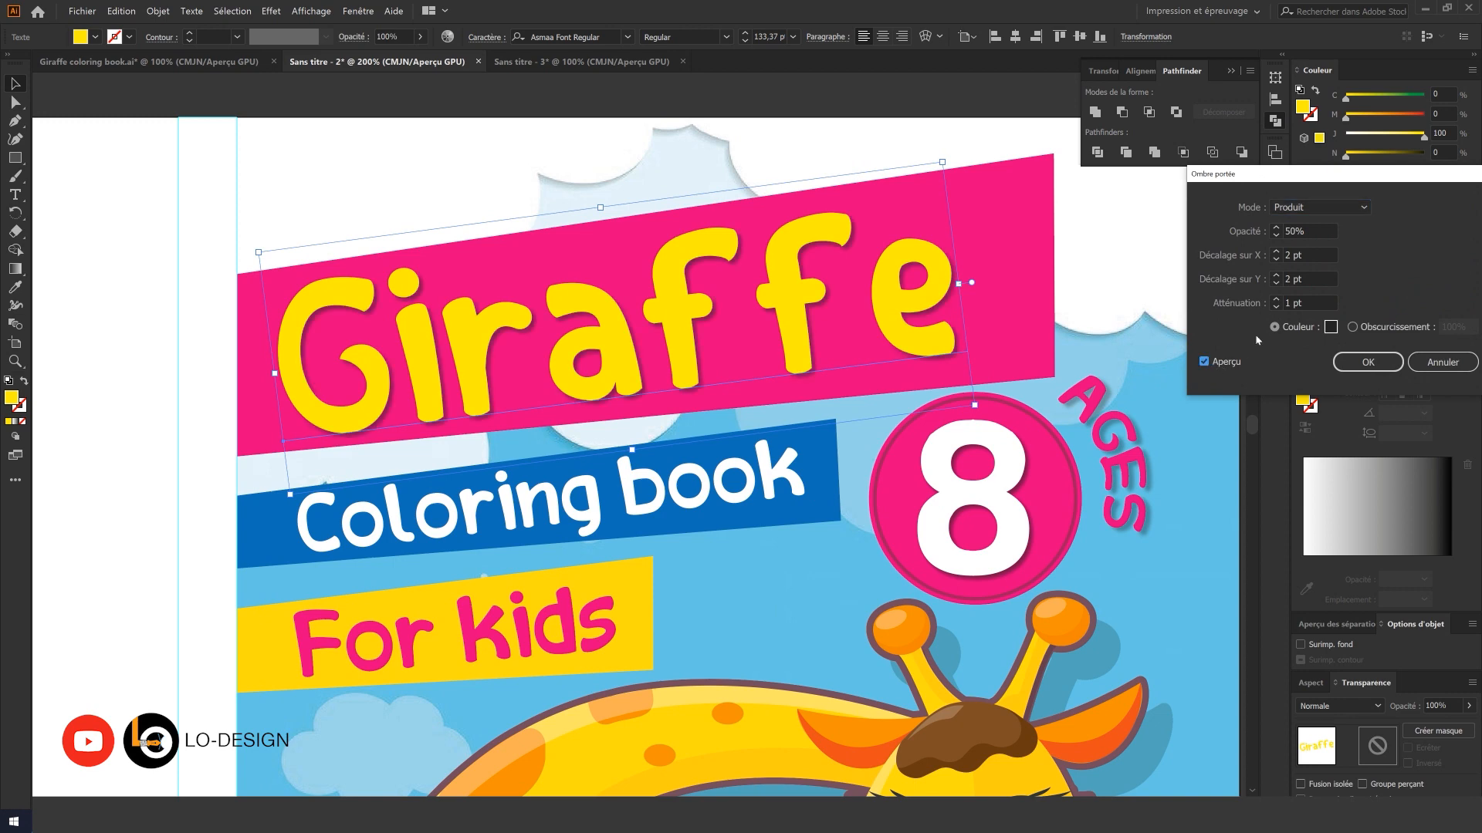
left_click(1367, 363)
- Give the "Coloring book" text a drop shadow with 50% opacity and 2 pt X and Y offsets
left_click(727, 467)
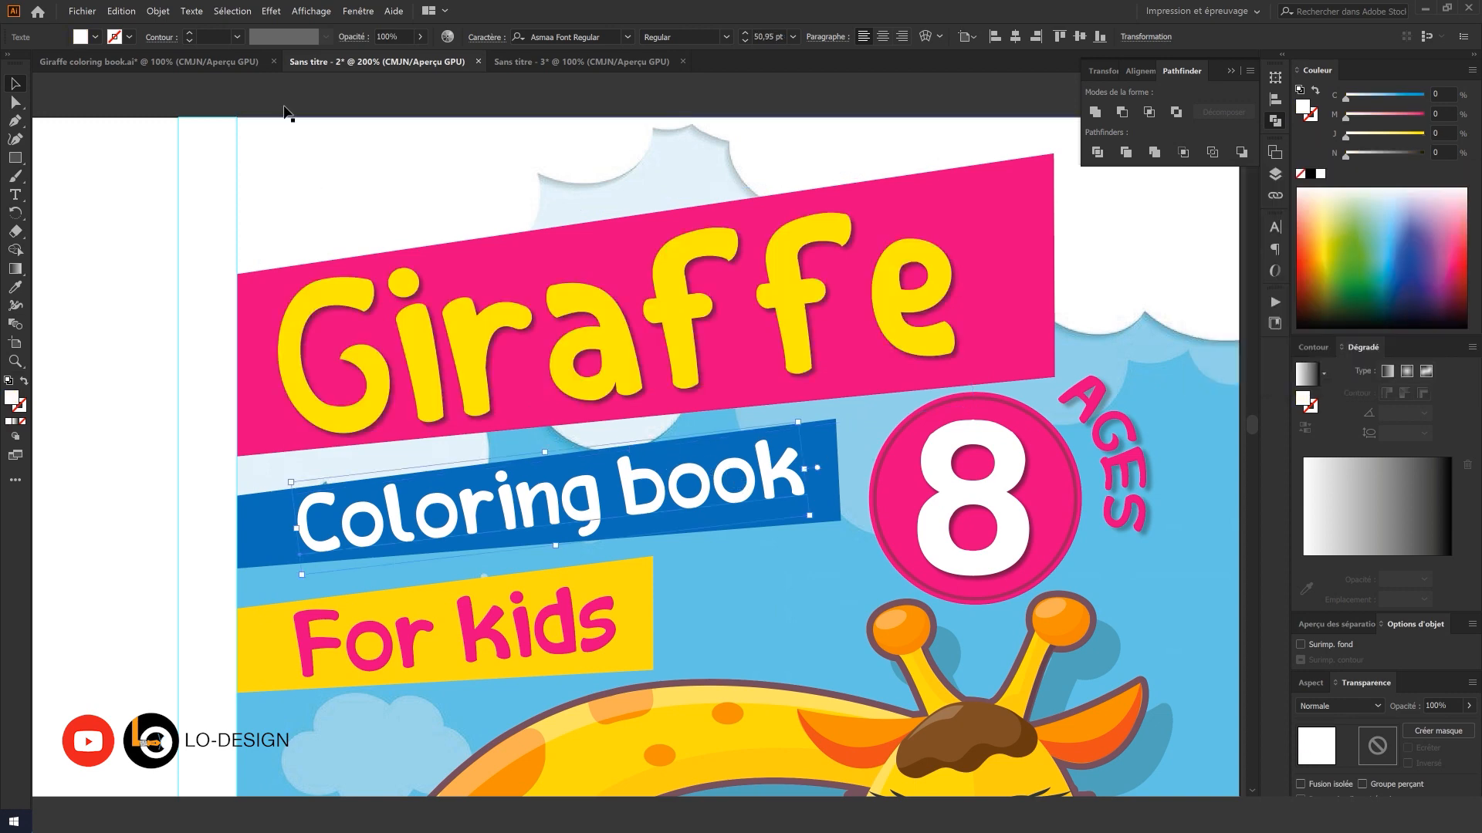
left_click(269, 12)
mouse_move(320, 161)
left_click(494, 218)
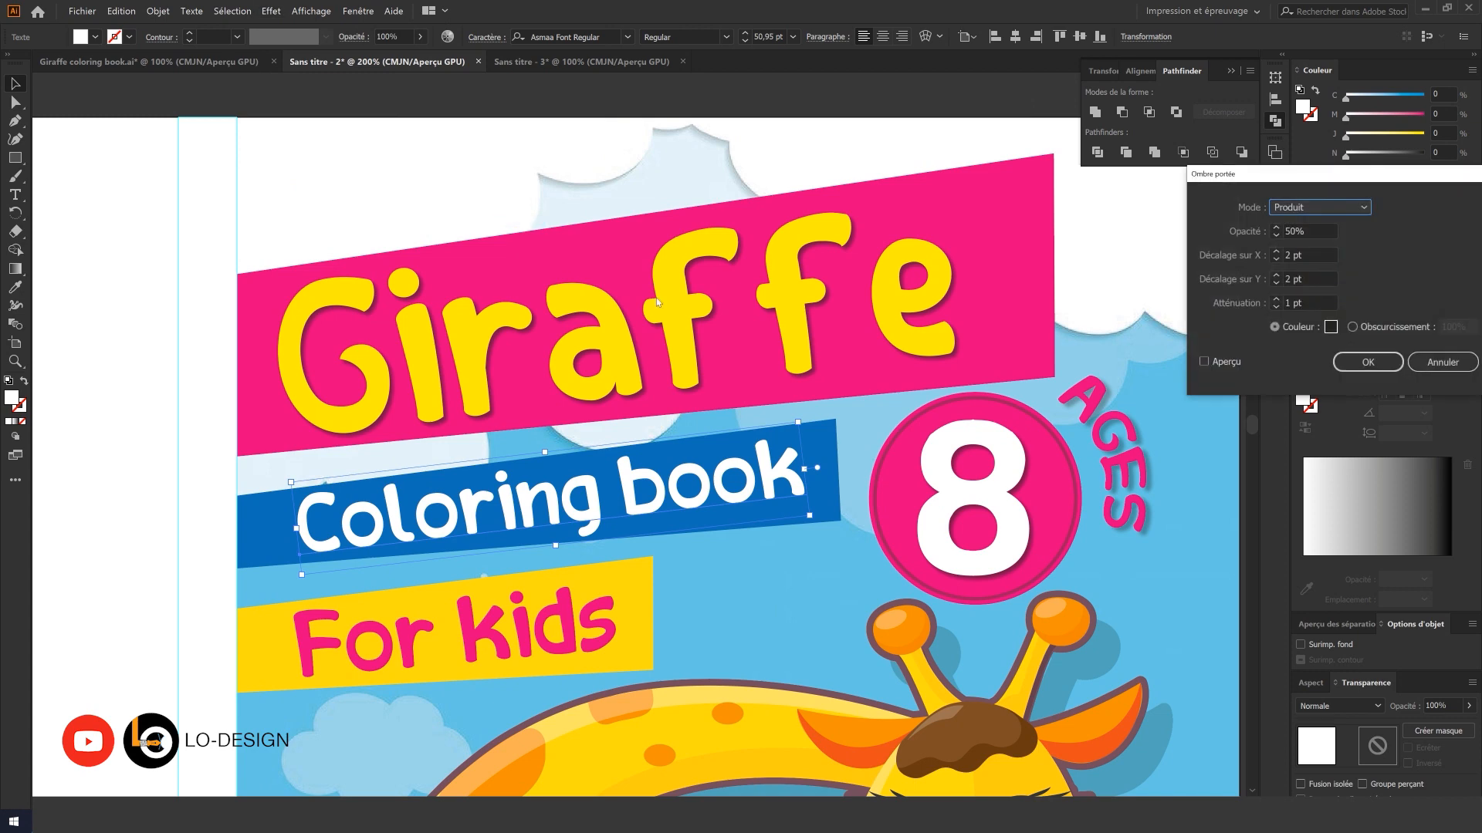
left_click(1232, 364)
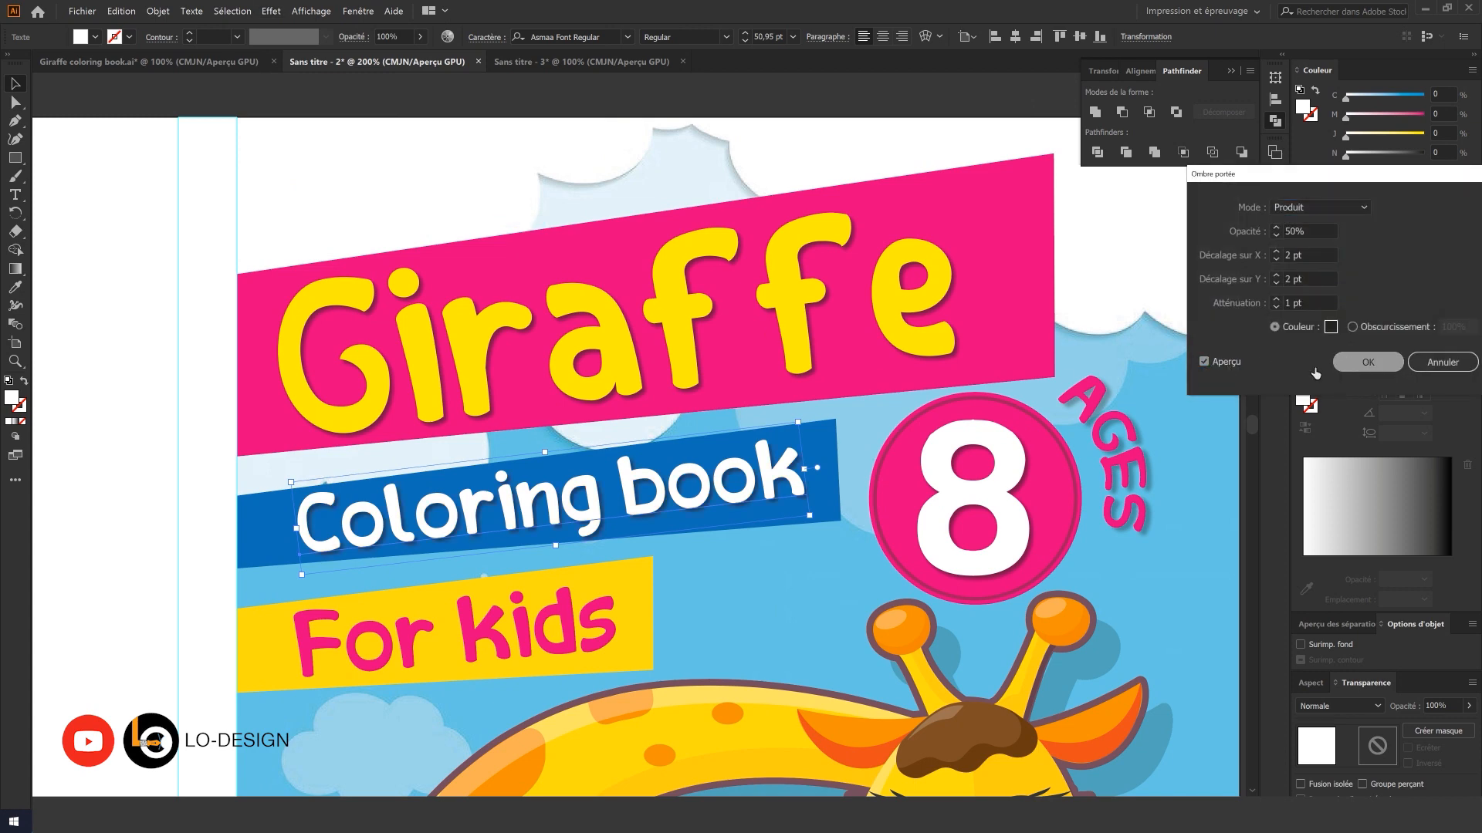
left_click(1367, 362)
- Give the "For kids" text a drop shadow with 50% opacity and 2 pt X and Y offsets
left_click(537, 625)
left_click(271, 11)
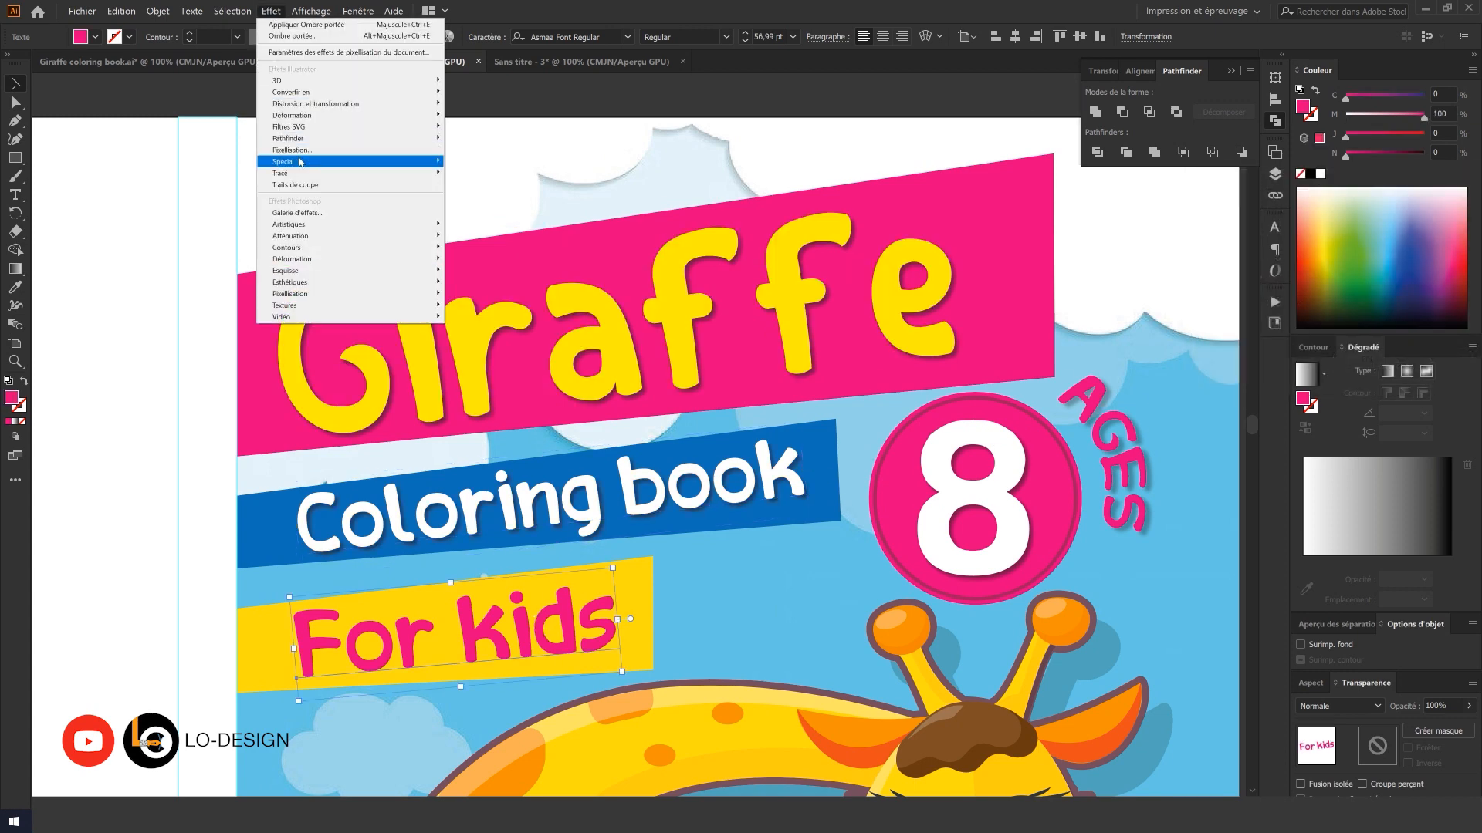
mouse_move(320, 161)
left_click(494, 219)
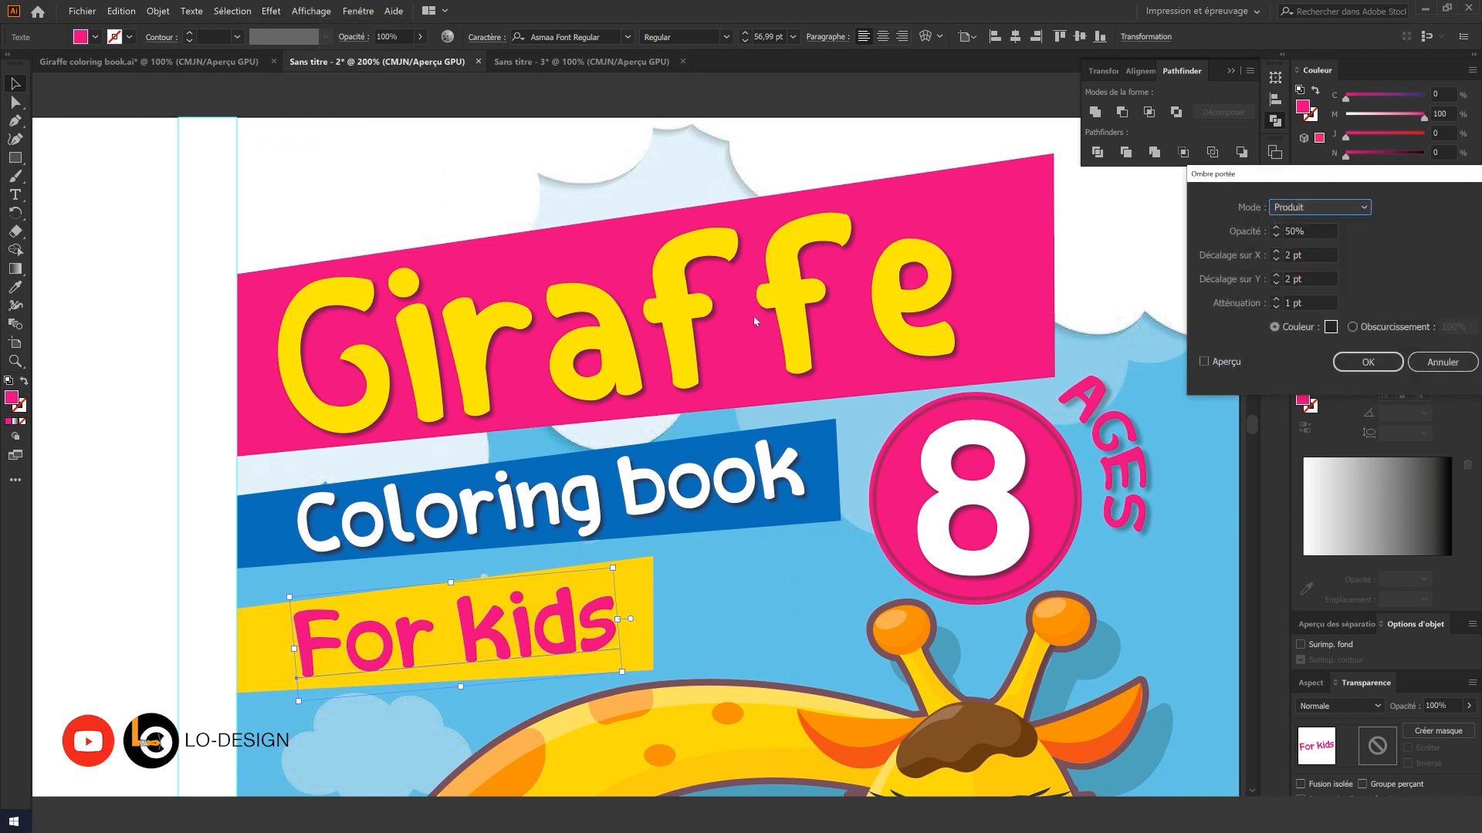
left_click(1204, 363)
left_click(1364, 362)
- Set up a drop shadow for the pink title banner with 50% opacity and 2 pt X and Y offsets
scroll(772, 386, "right", 3)
left_click(891, 257)
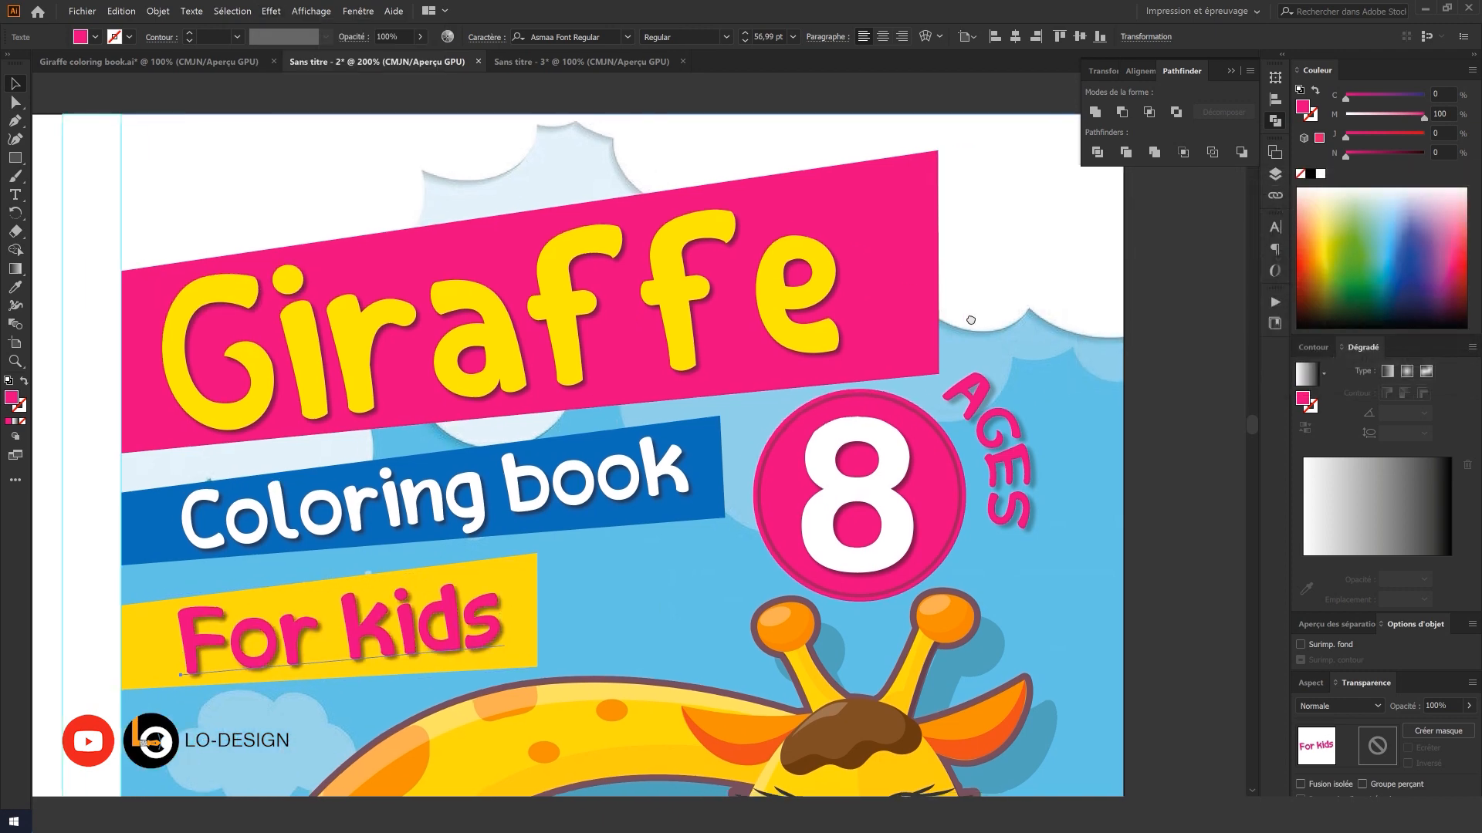
left_click(714, 446)
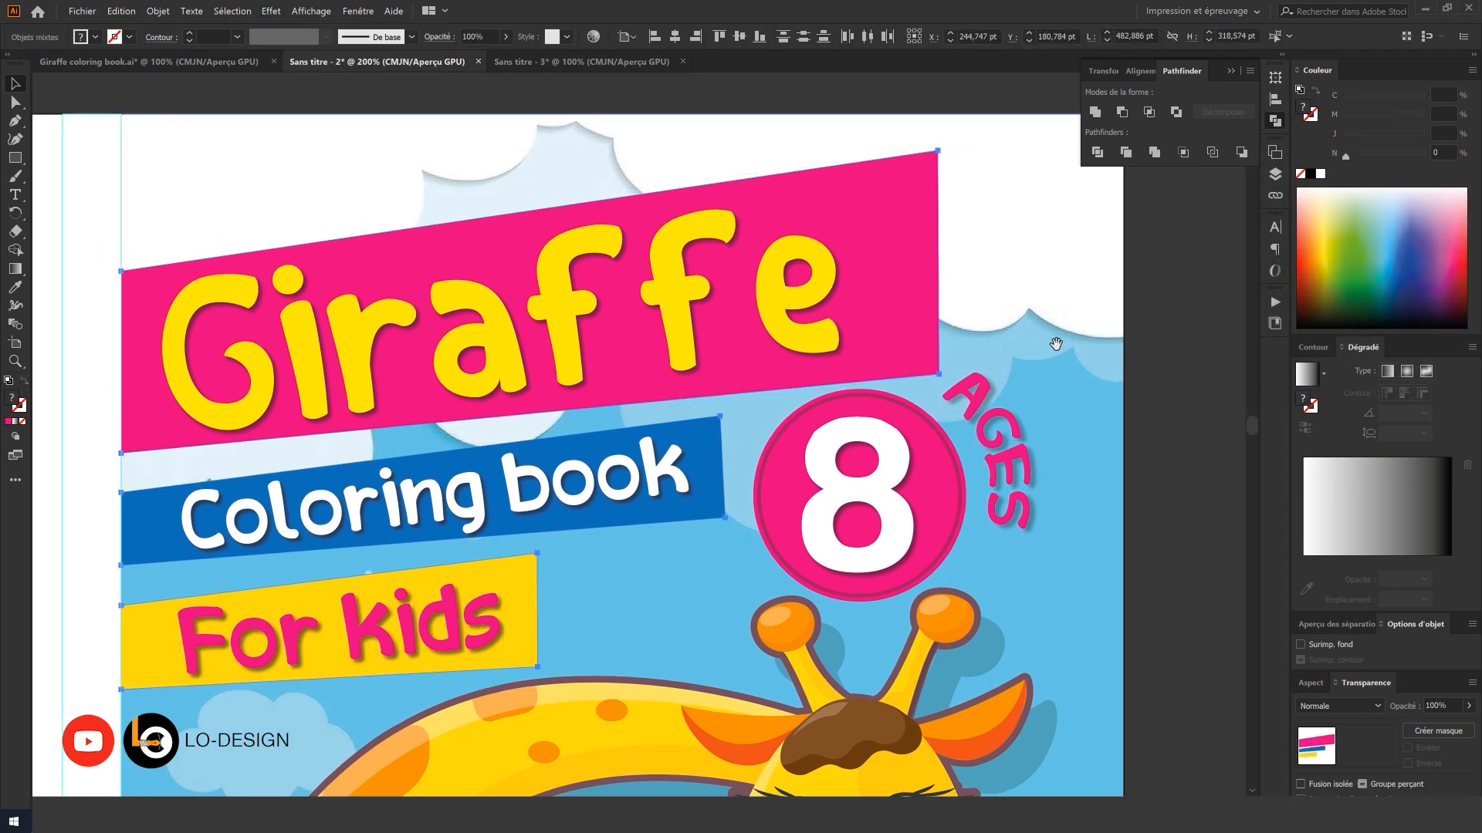
scroll(1065, 339, "up", 2)
scroll(1065, 339, "right", 2)
left_click(835, 324)
left_click(269, 12)
left_click(488, 213)
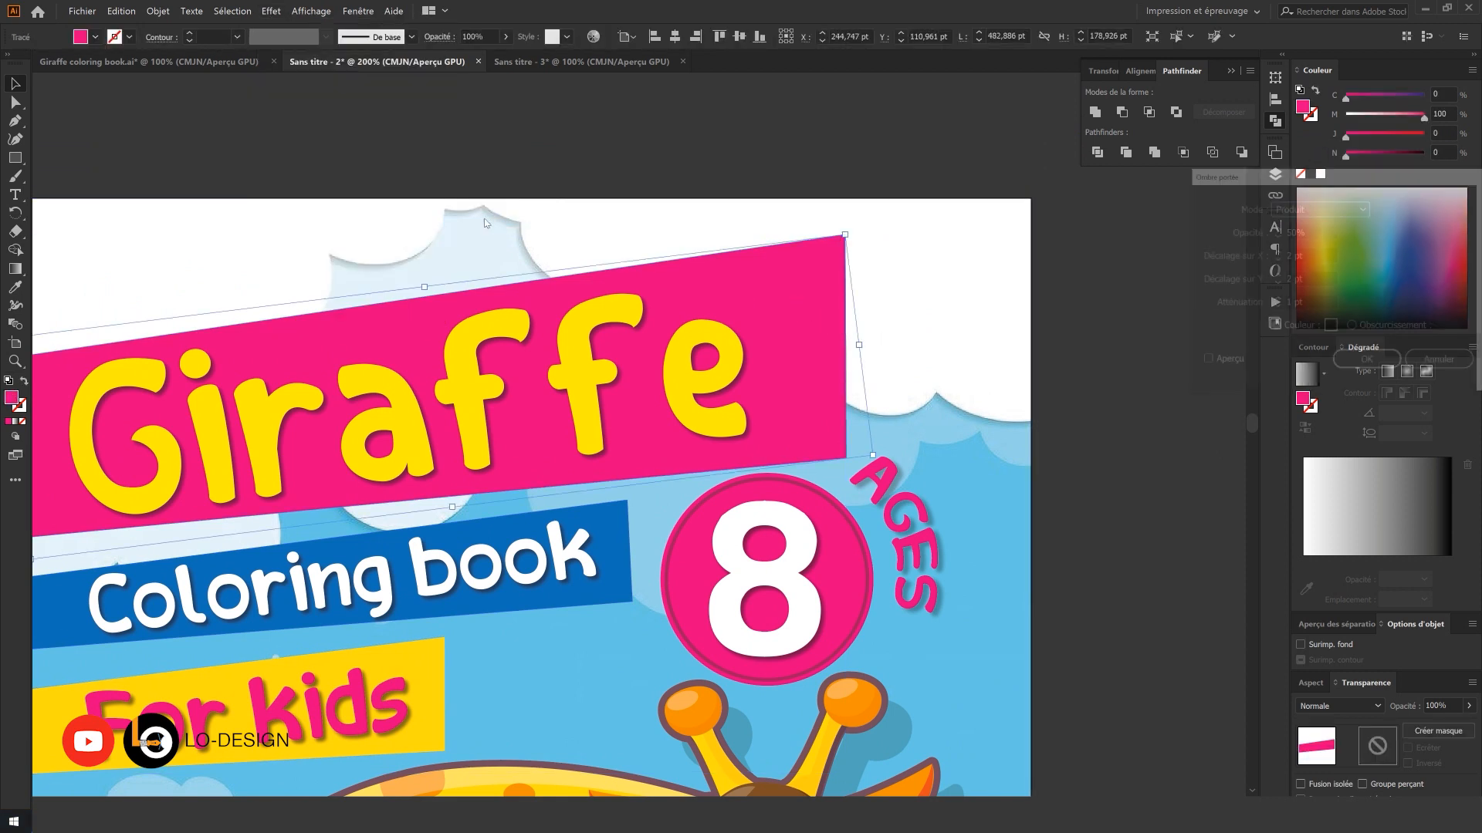
left_click(1230, 363)
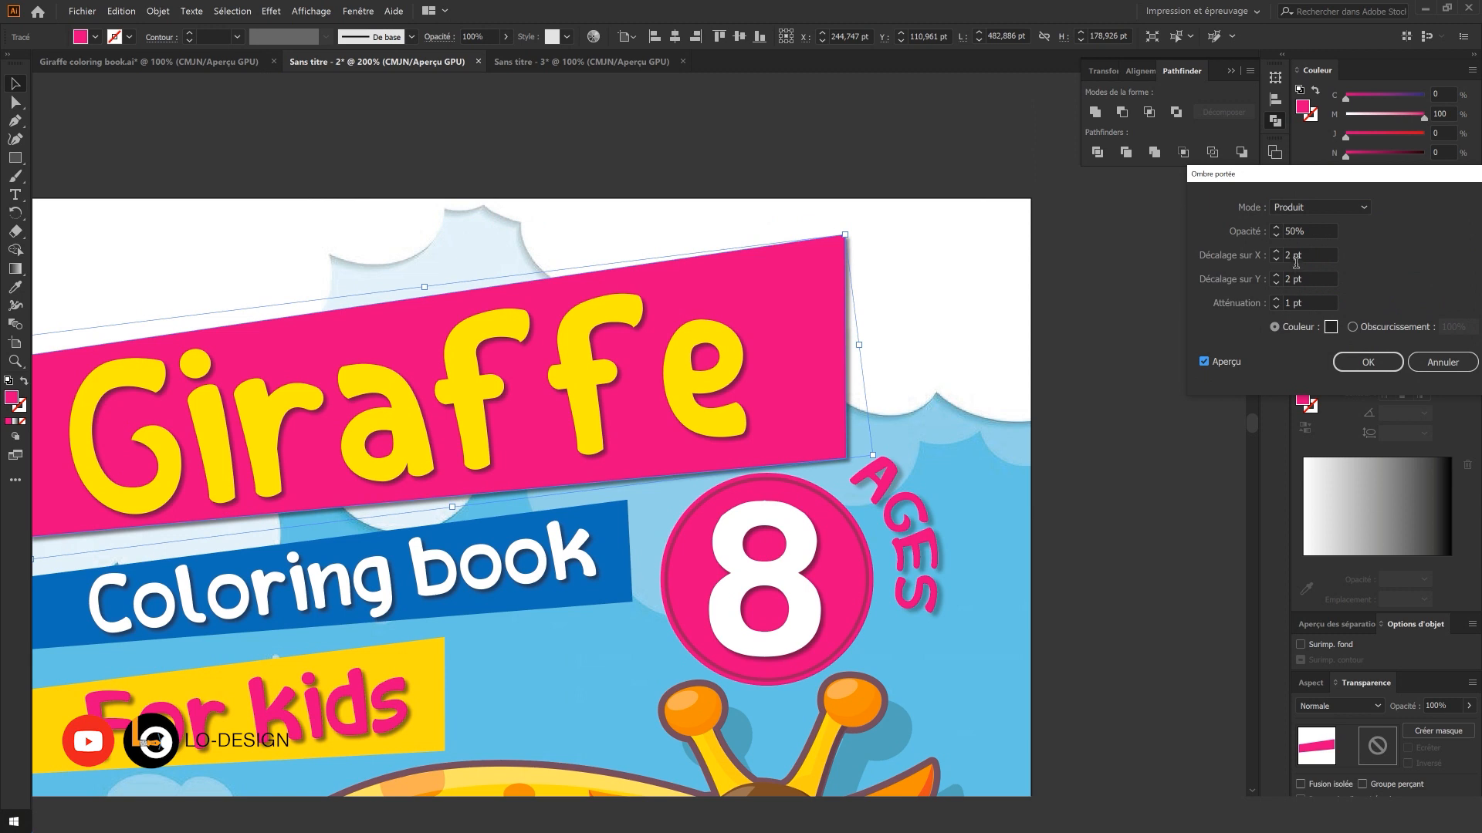
- Change the title banner's drop shadow colour to dark purple and apply the effect
left_click(1332, 327)
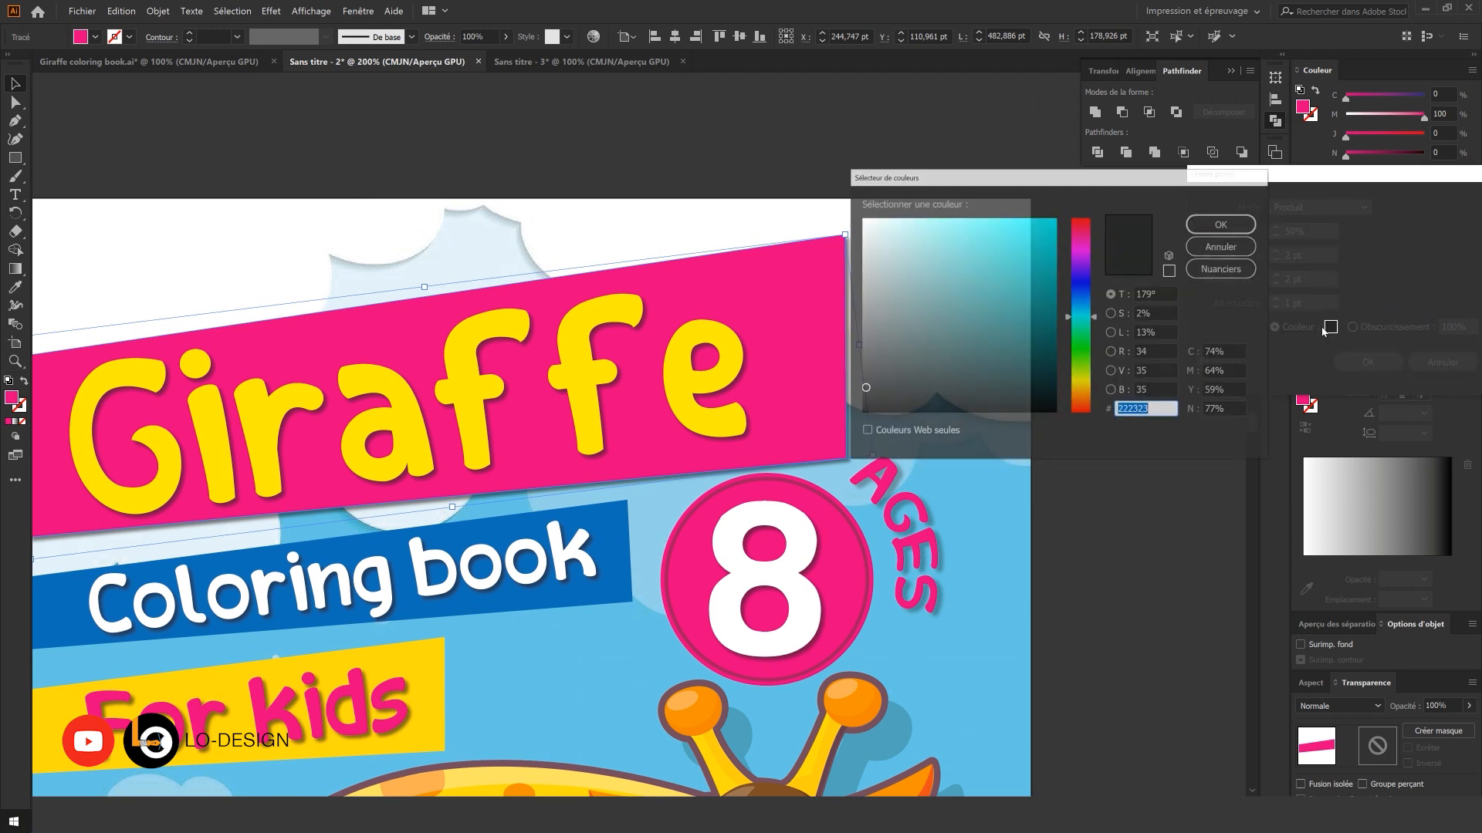
left_click_drag(1079, 318, 1093, 249)
left_click_drag(1038, 336, 1070, 364)
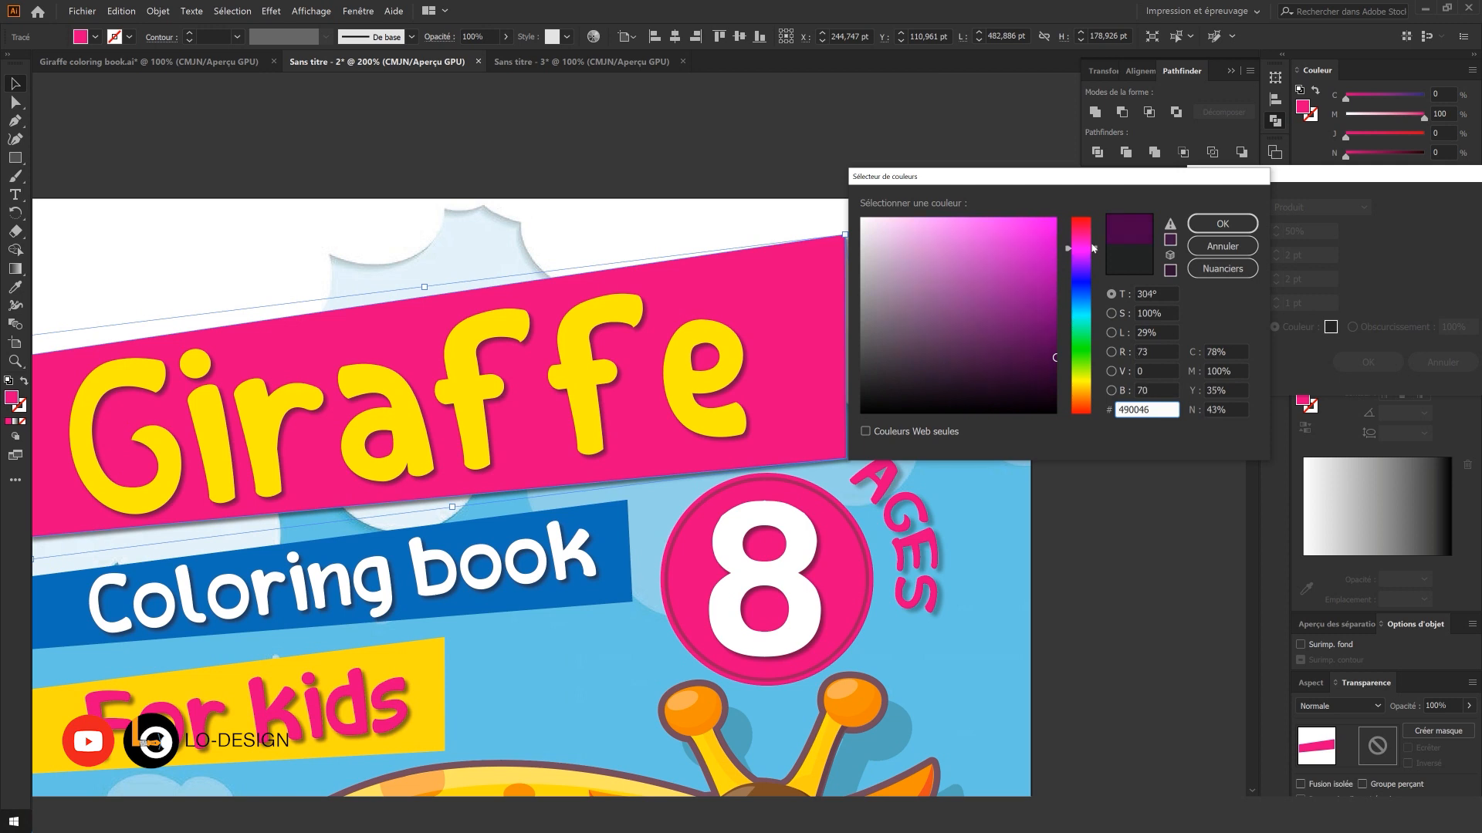
left_click(1211, 225)
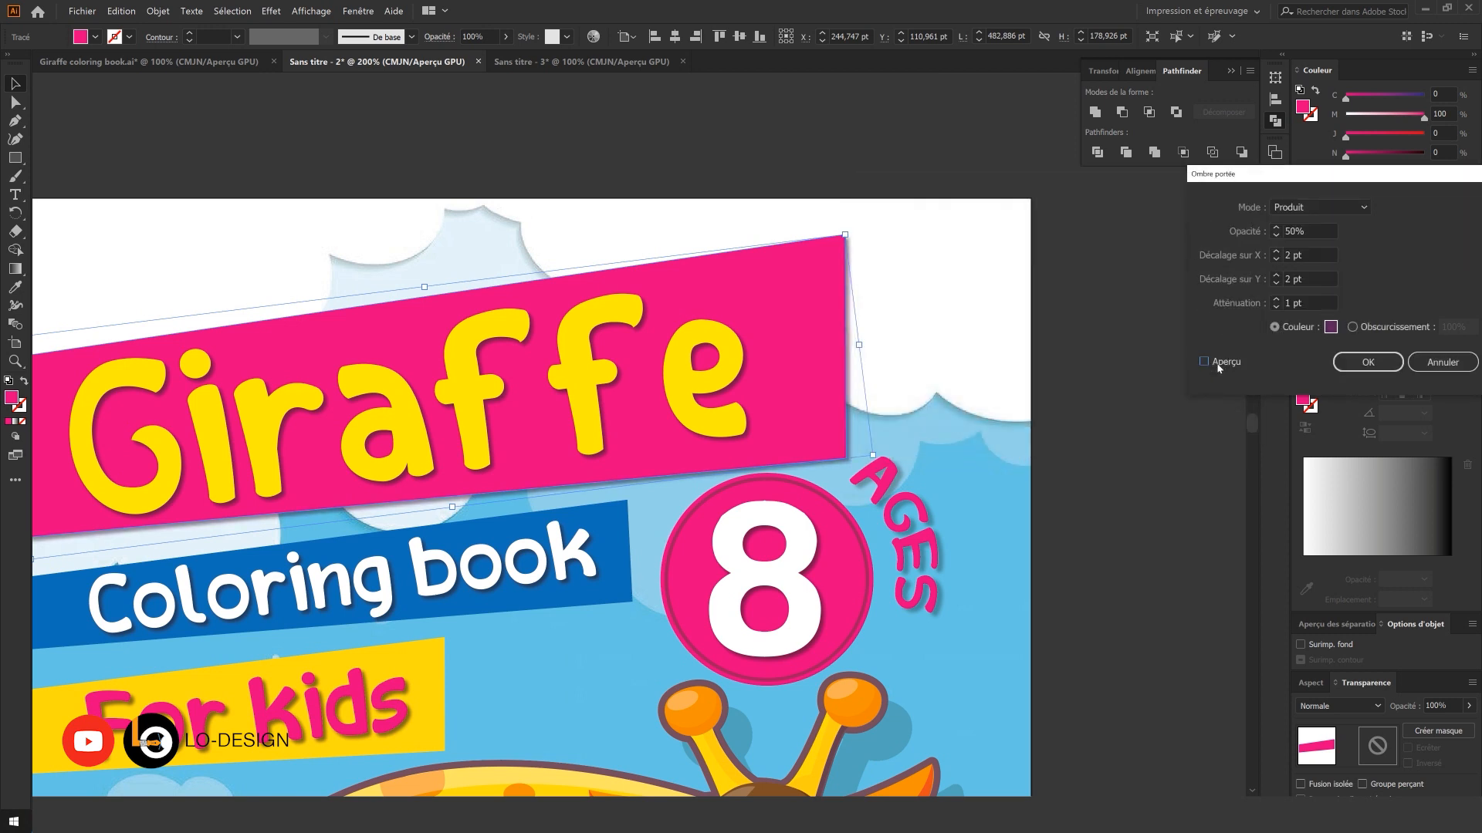
left_click(1356, 365)
left_click(1119, 361)
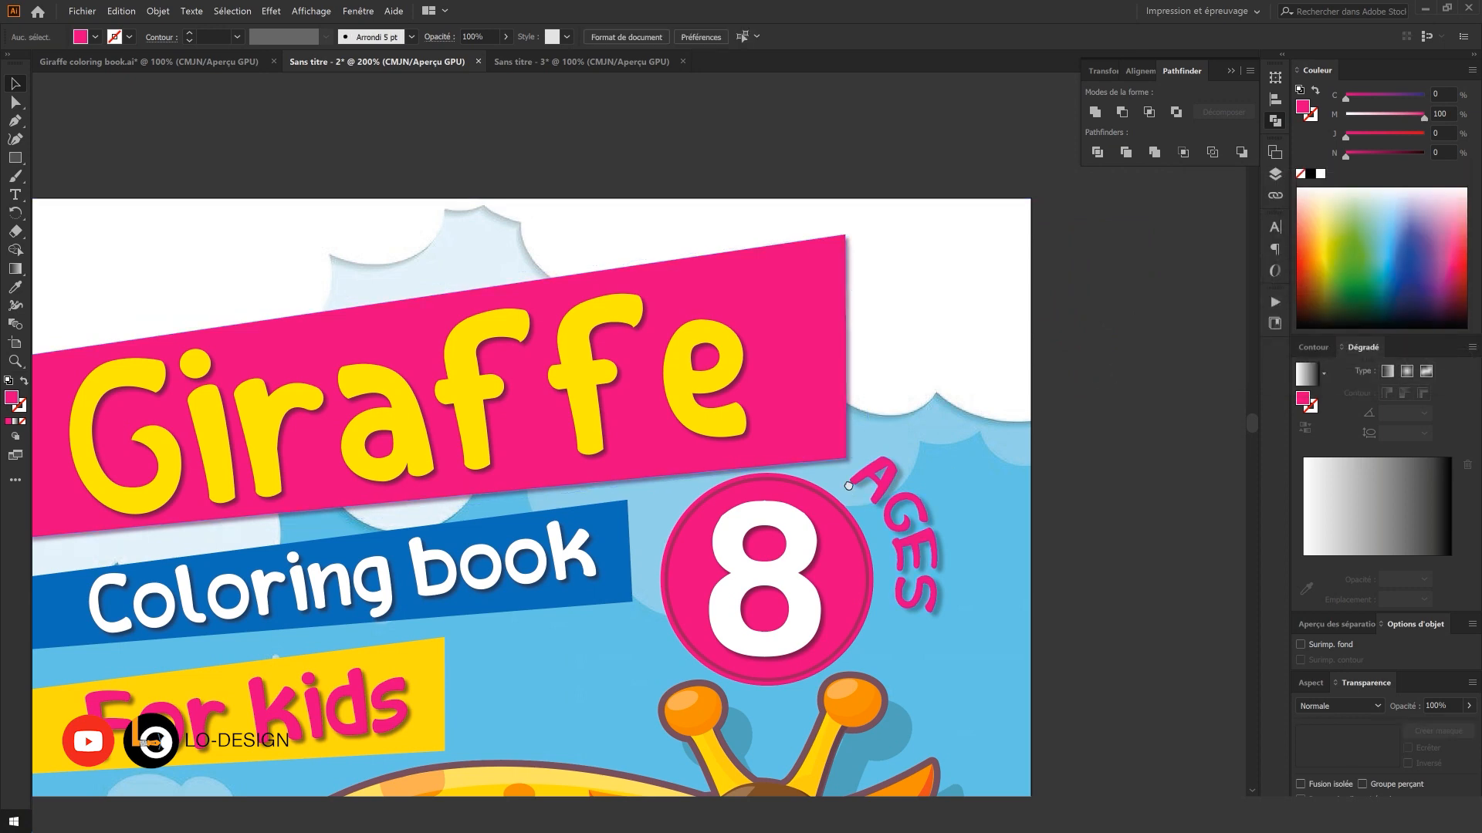
- Add a dark purple drop shadow to the grouped blue and yellow banners with 50% opacity and 2 pt offsets
left_click_drag(847, 488, 943, 327)
left_click(720, 416)
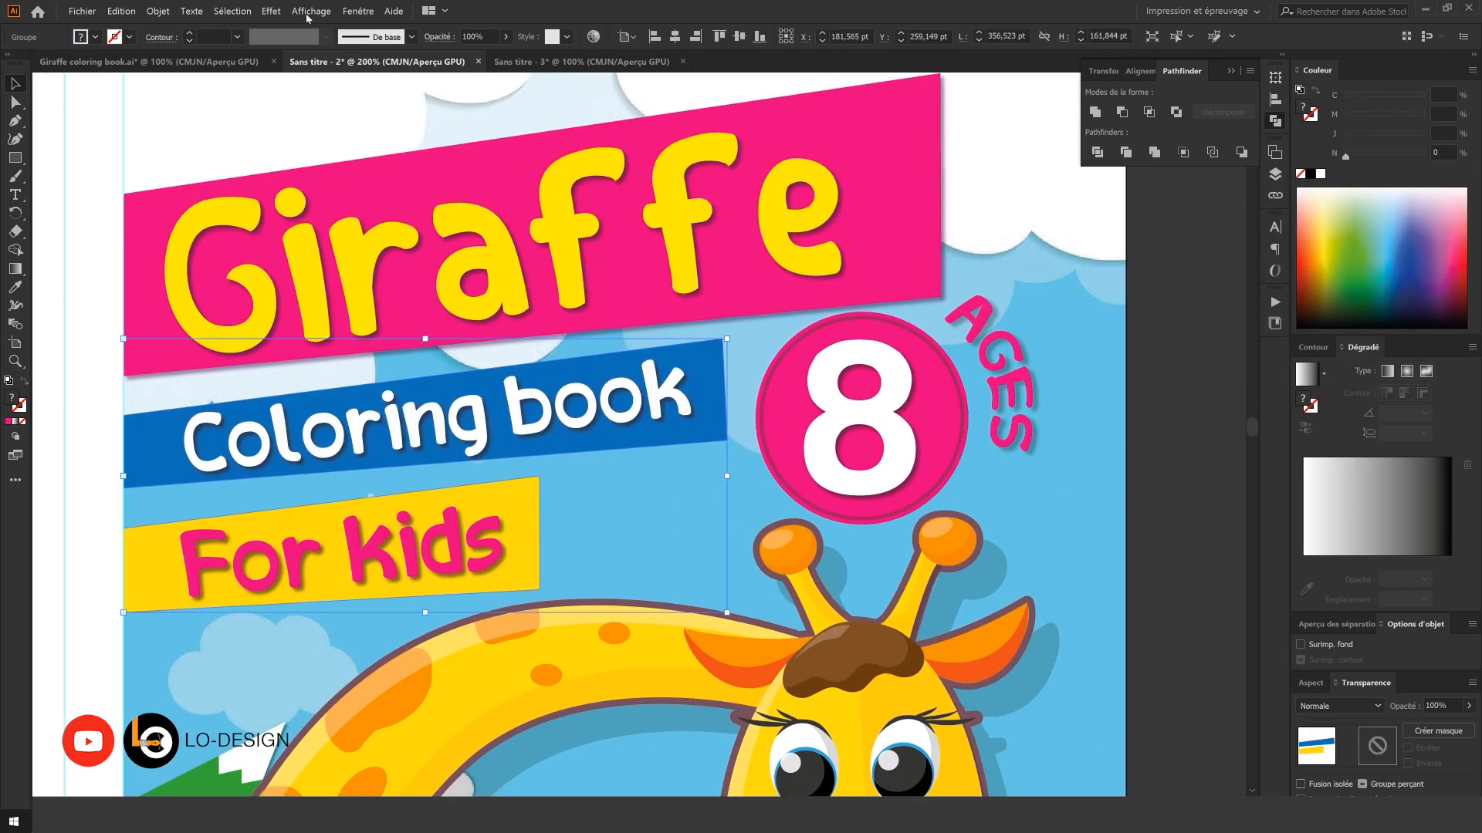
left_click(271, 10)
mouse_move(308, 161)
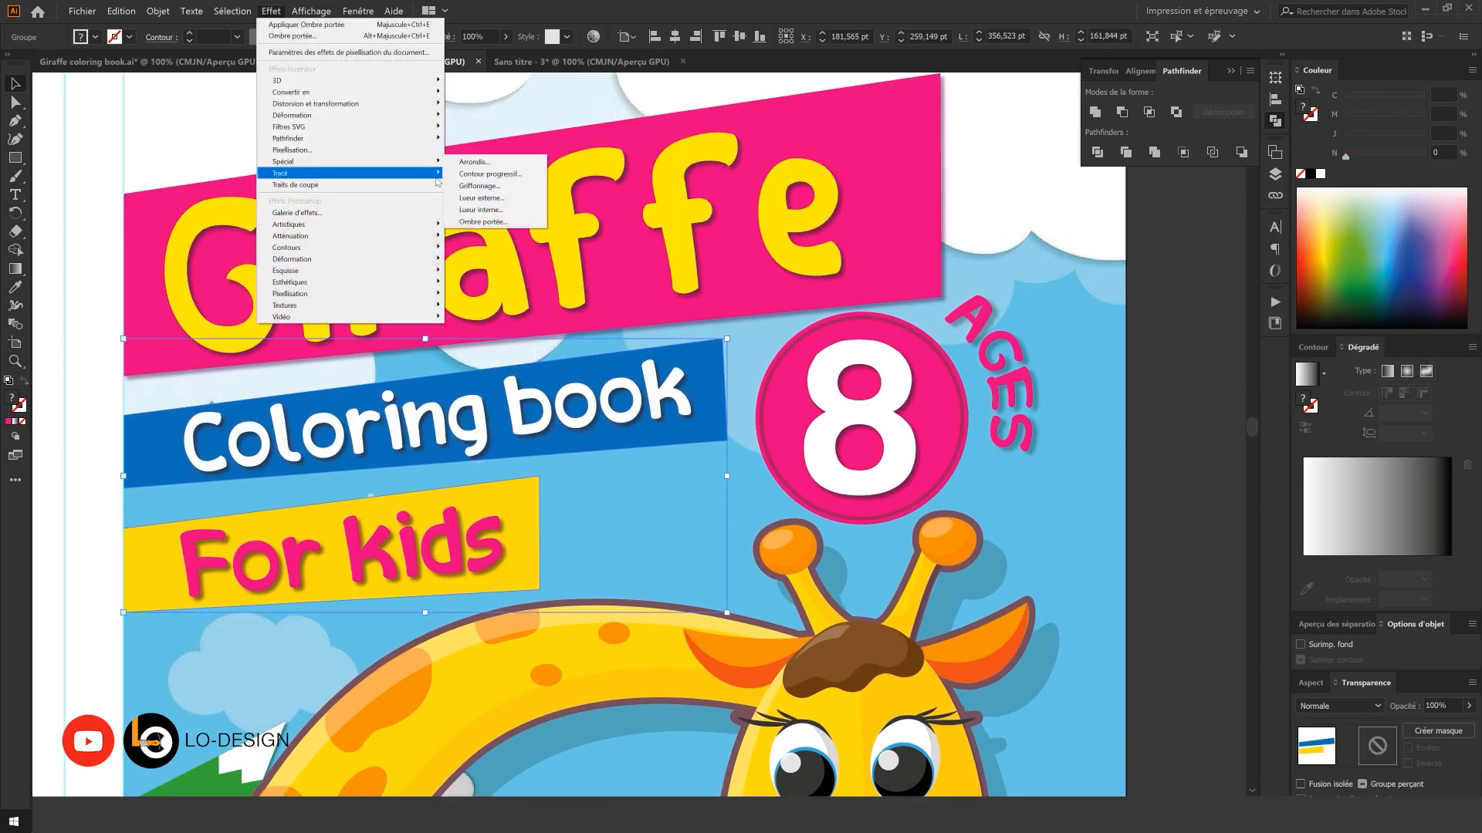
left_click(486, 220)
left_click(1205, 362)
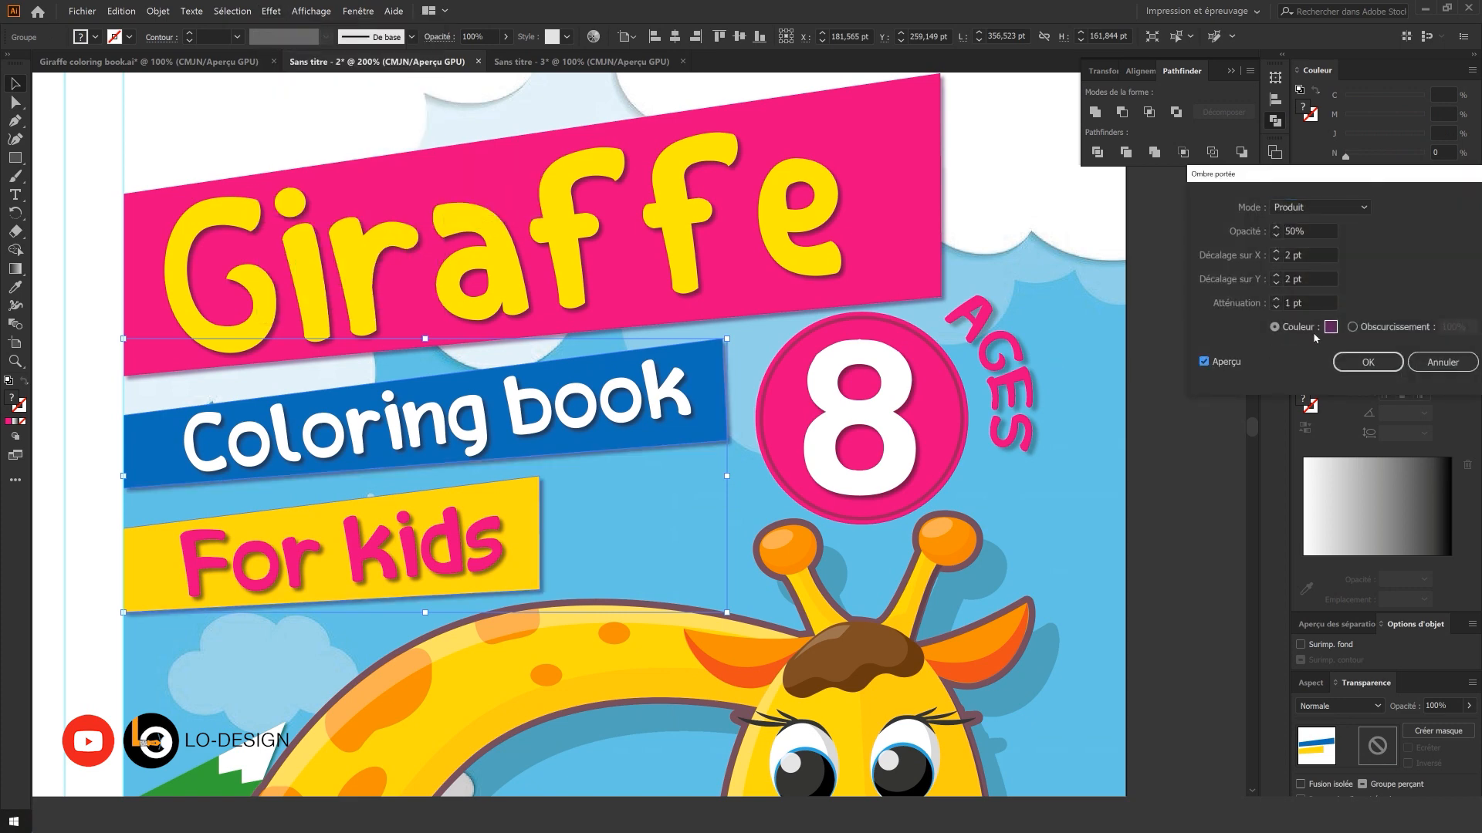
left_click(1353, 367)
left_click(1154, 372)
- Add a dark purple drop shadow to the pink badge circle with 50% opacity and 2 pt offsets
scroll(1155, 372, "down", 2)
scroll(1050, 375, "up", 3)
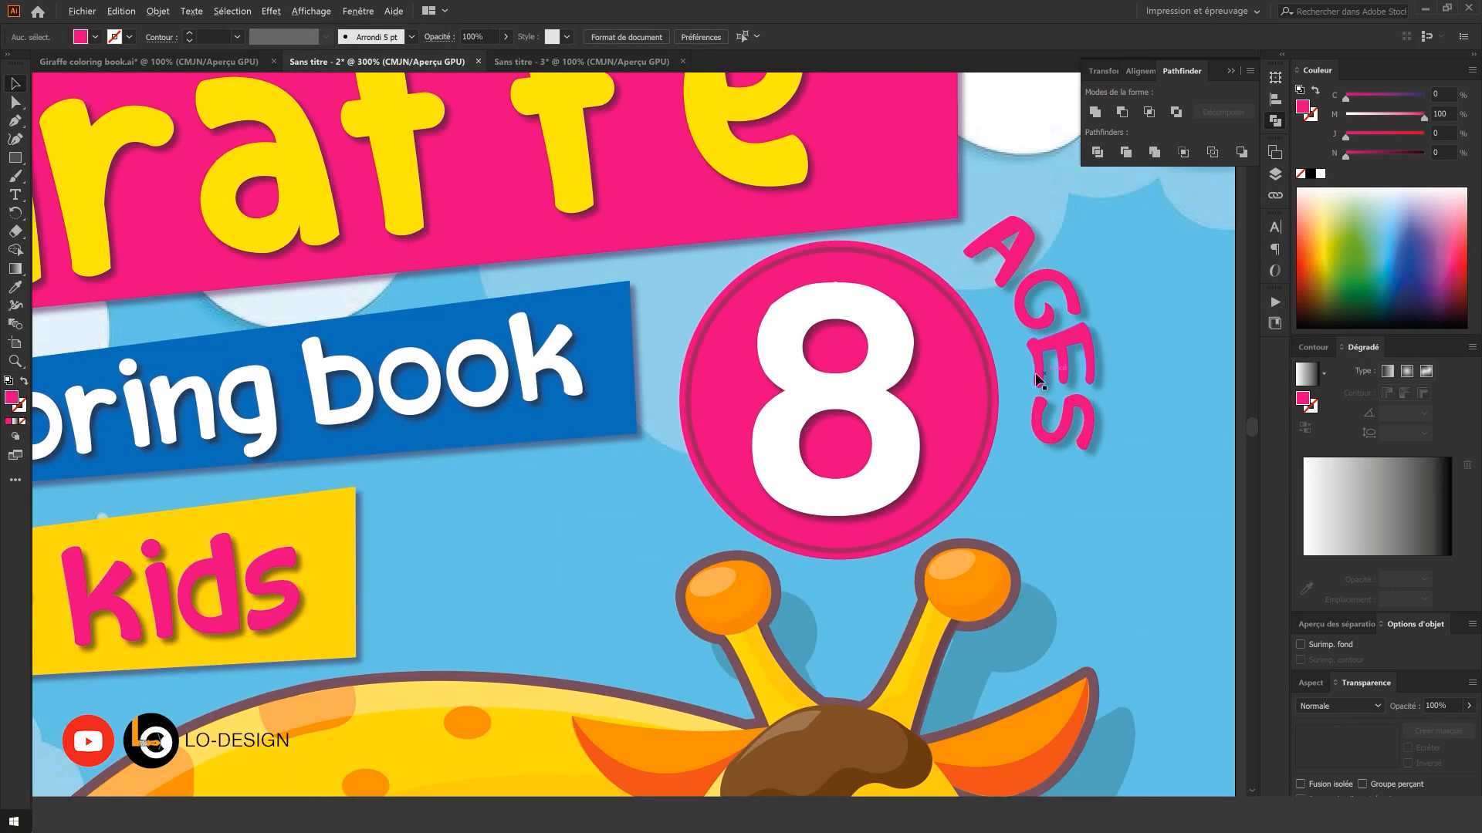
left_click(997, 376)
left_click(271, 11)
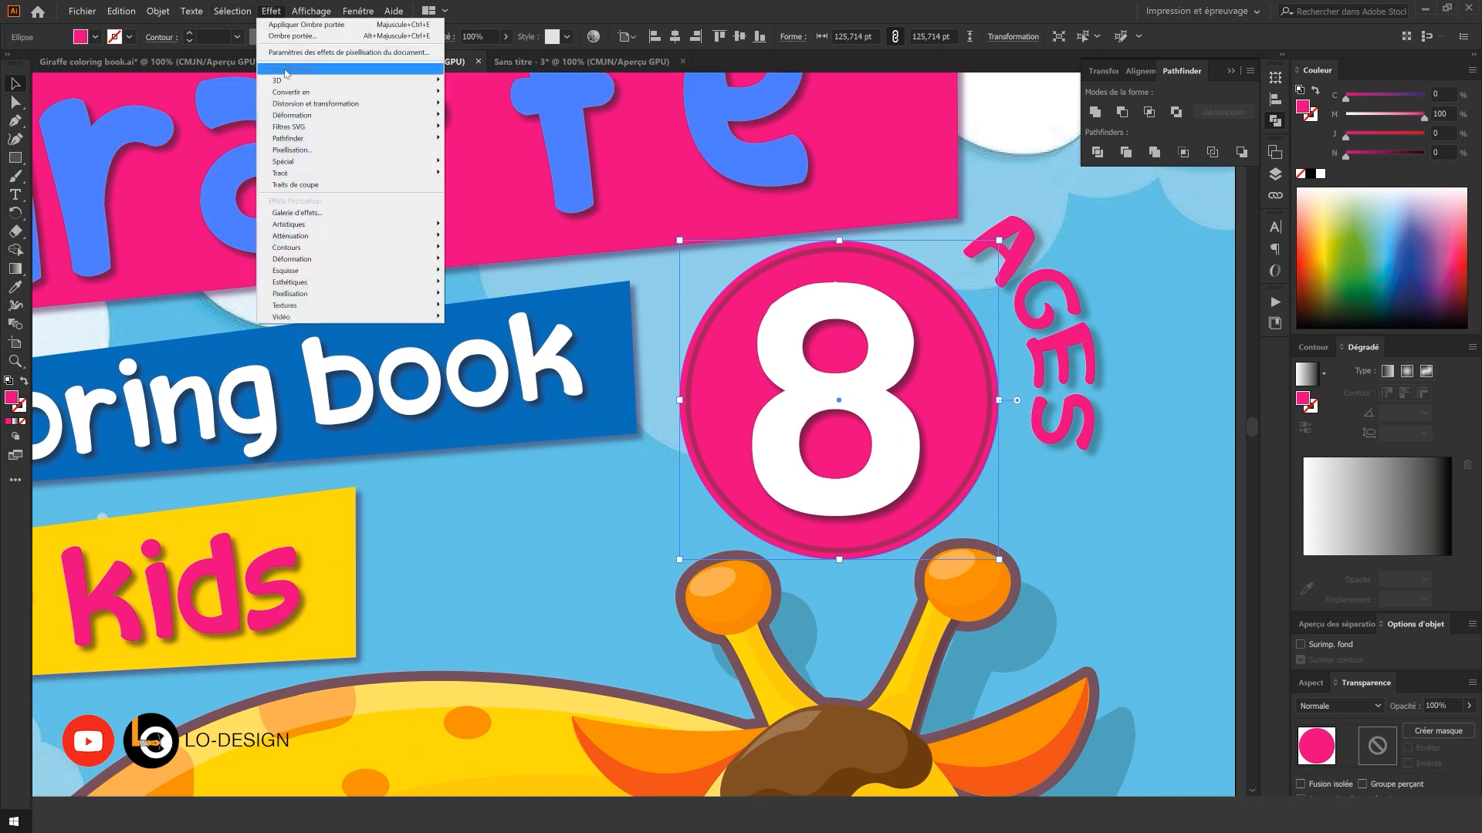
mouse_move(322, 161)
left_click(482, 221)
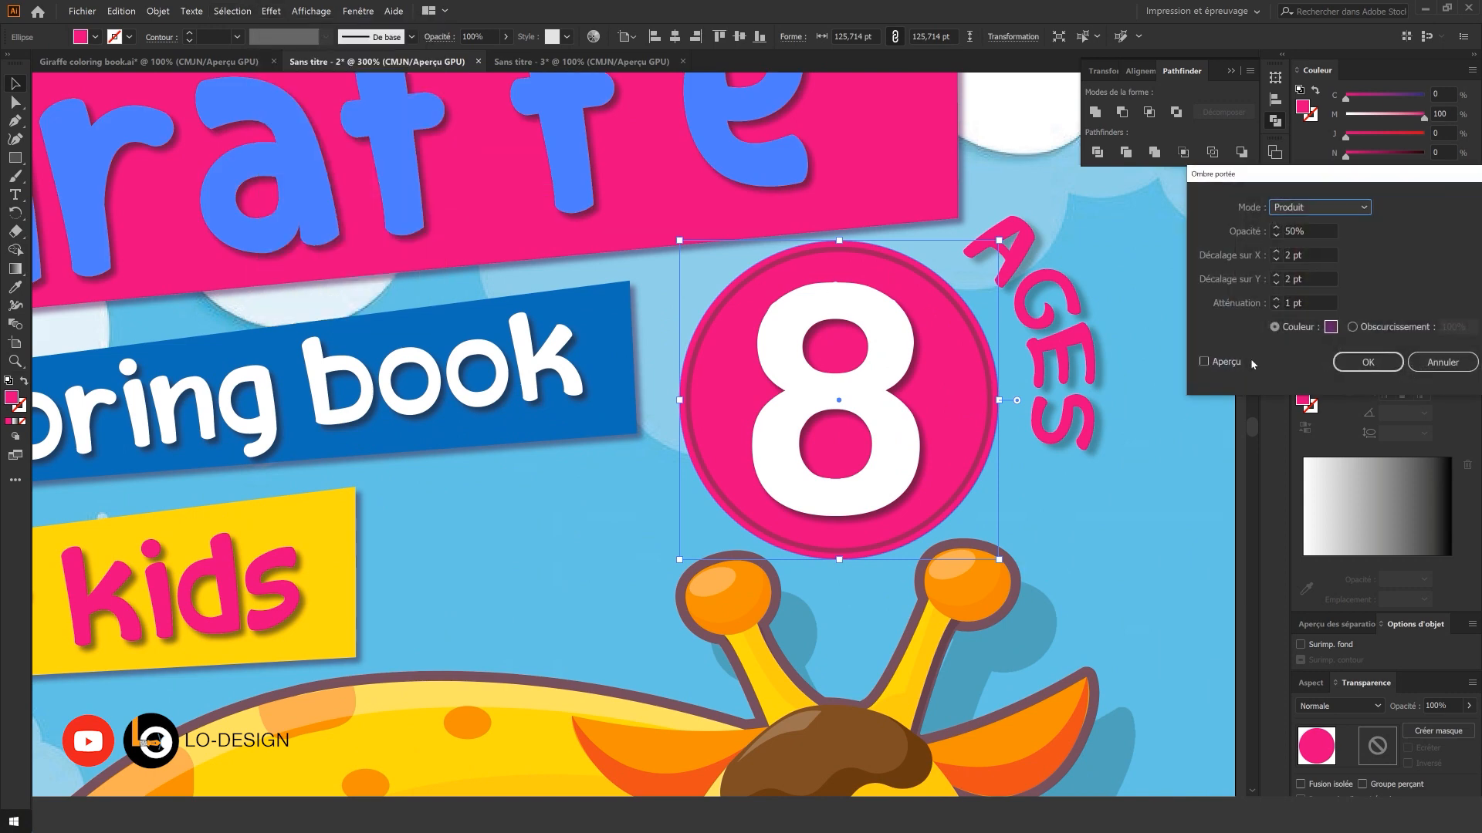
left_click(1204, 362)
left_click(1341, 365)
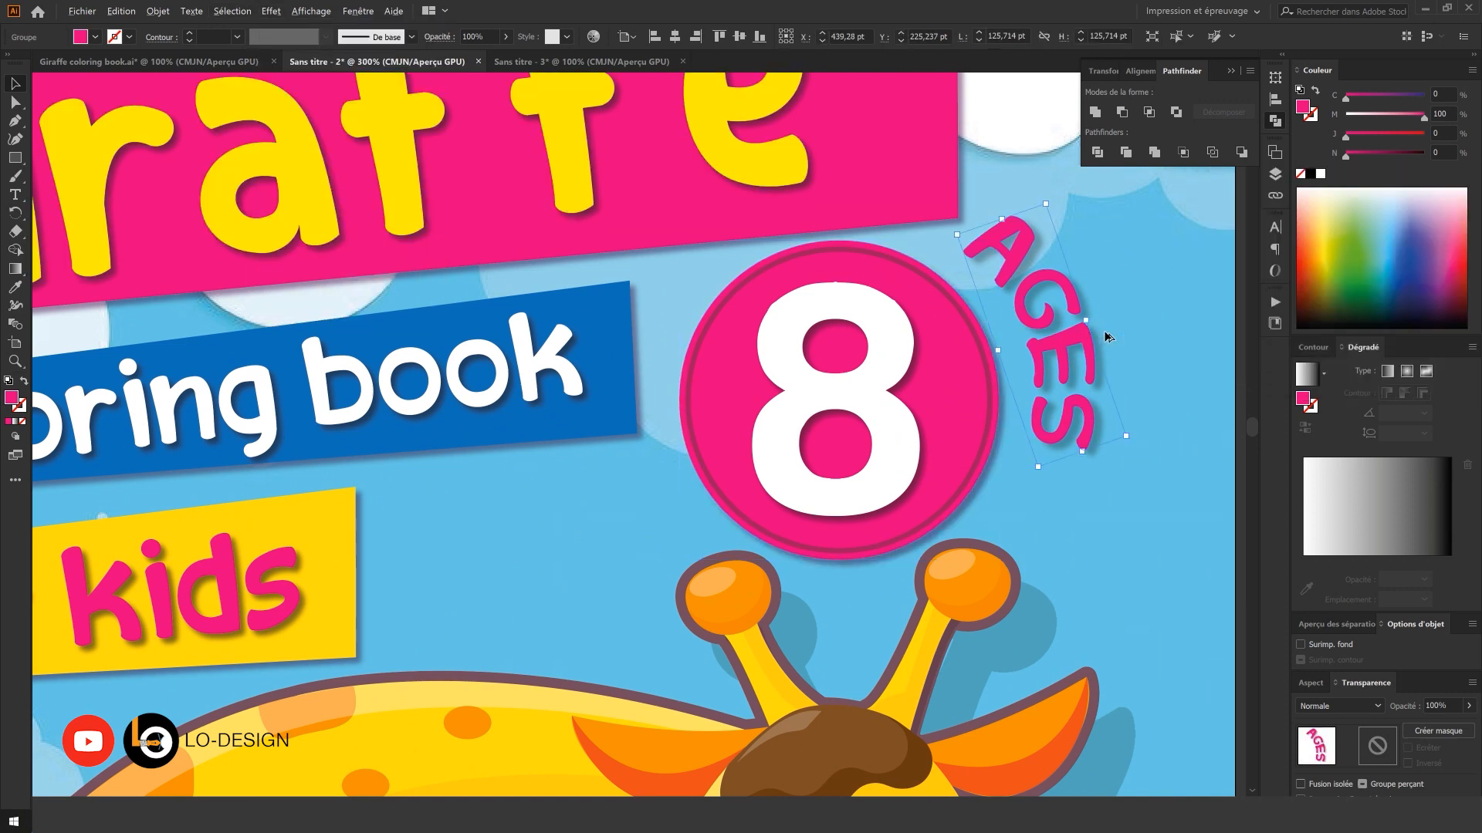
- Copy the barcode image from the "Sans titre - 3" document into the cover document
key("ctrl+minus")
key("ctrl+minus")
key("ctrl+minus")
key("ctrl+minus")
left_click(1048, 337)
left_click_drag(1049, 337, 1151, 339)
left_click(520, 63)
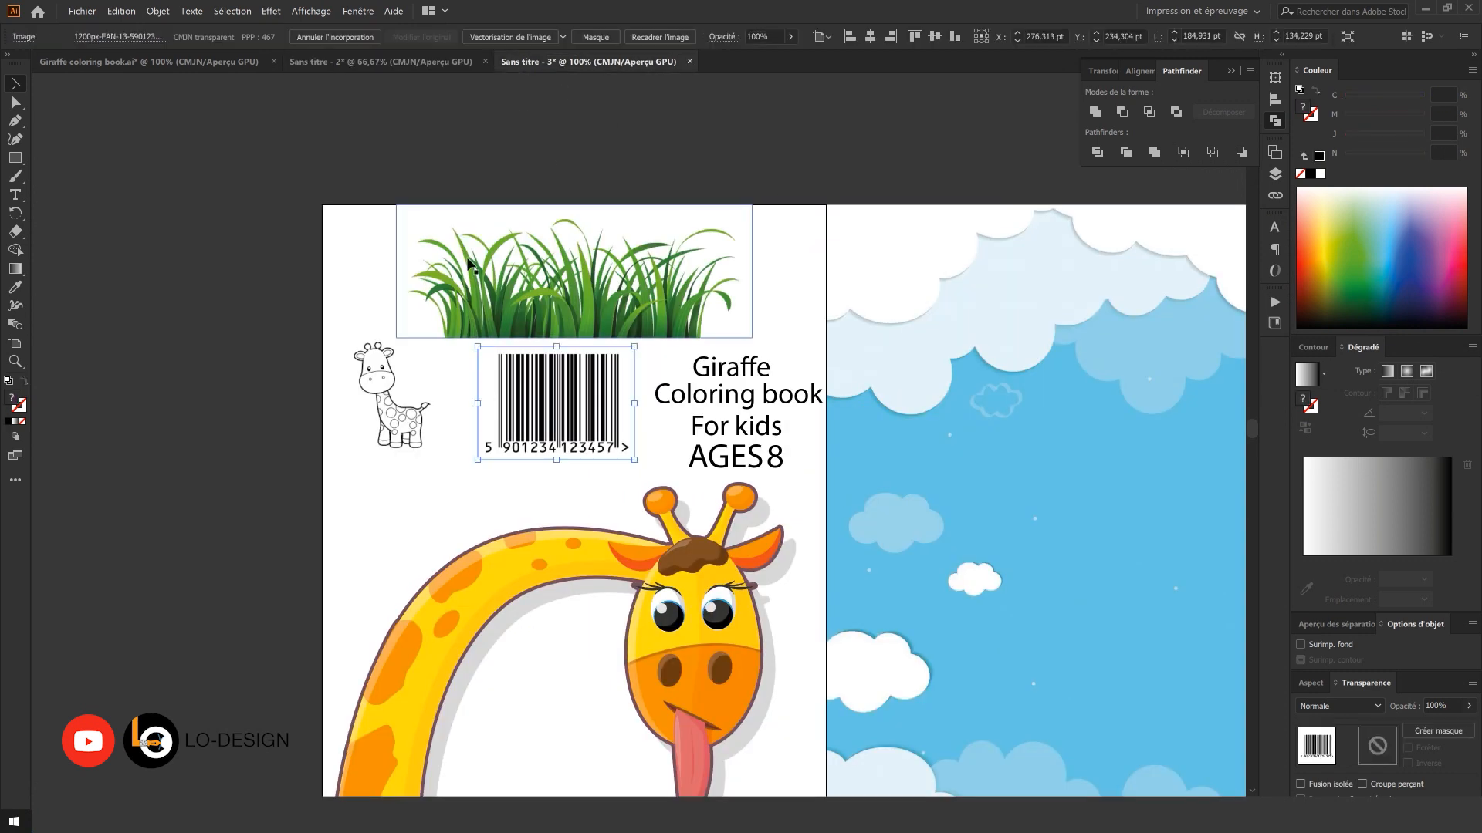
left_click_drag(520, 349, 693, 475)
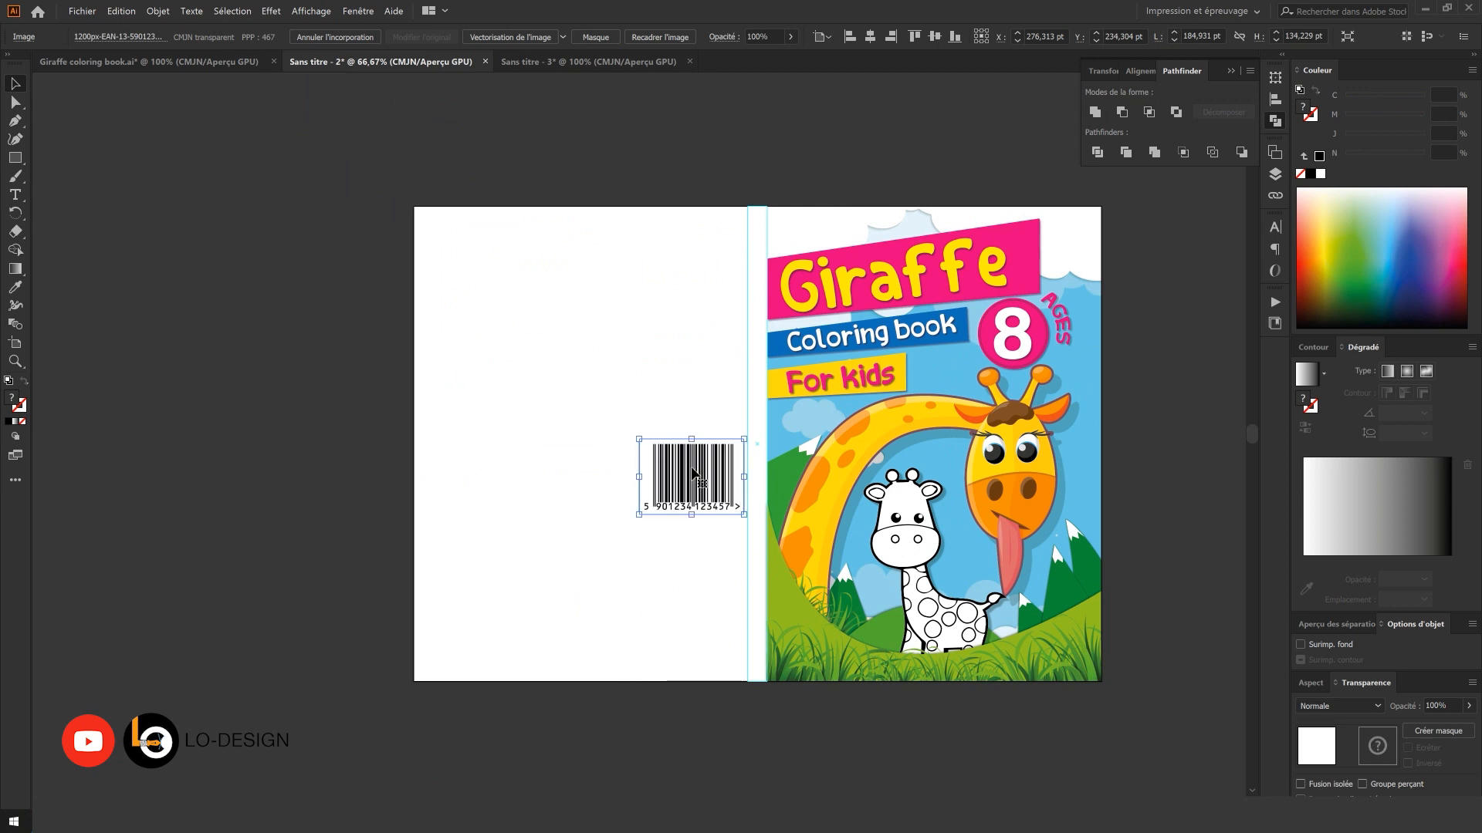
- Place the barcode in the lower corner of the back cover, next to the spine
scroll(697, 489, "up", 1)
left_click_drag(707, 391, 703, 607)
left_click_drag(706, 586, 706, 595)
left_click(687, 423)
scroll(672, 386, "up", 3)
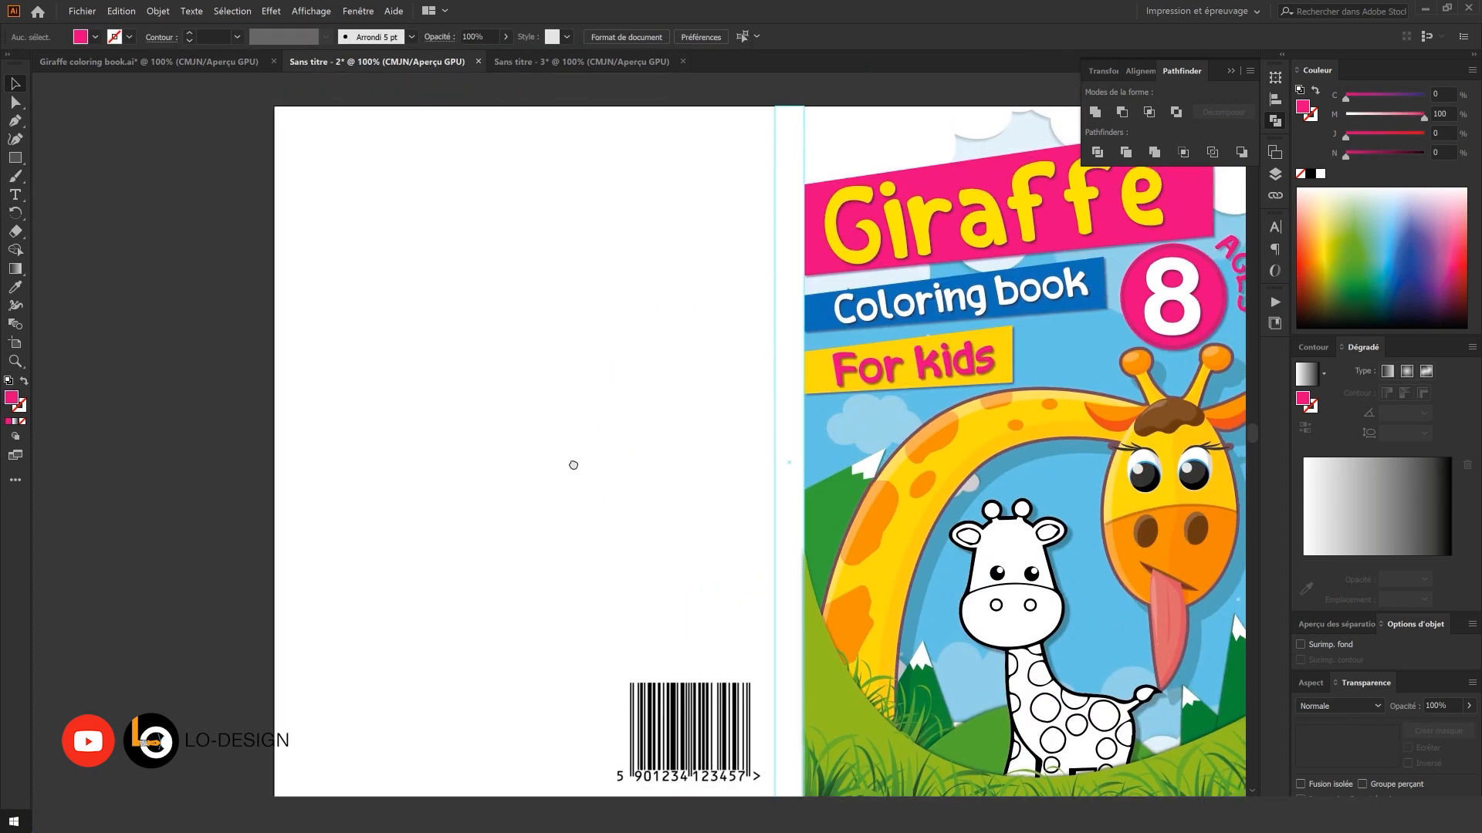
- Draw a pink rectangle about 34 pt wide and 843 pt high covering the spine between the guides
scroll(622, 215, "down", 1)
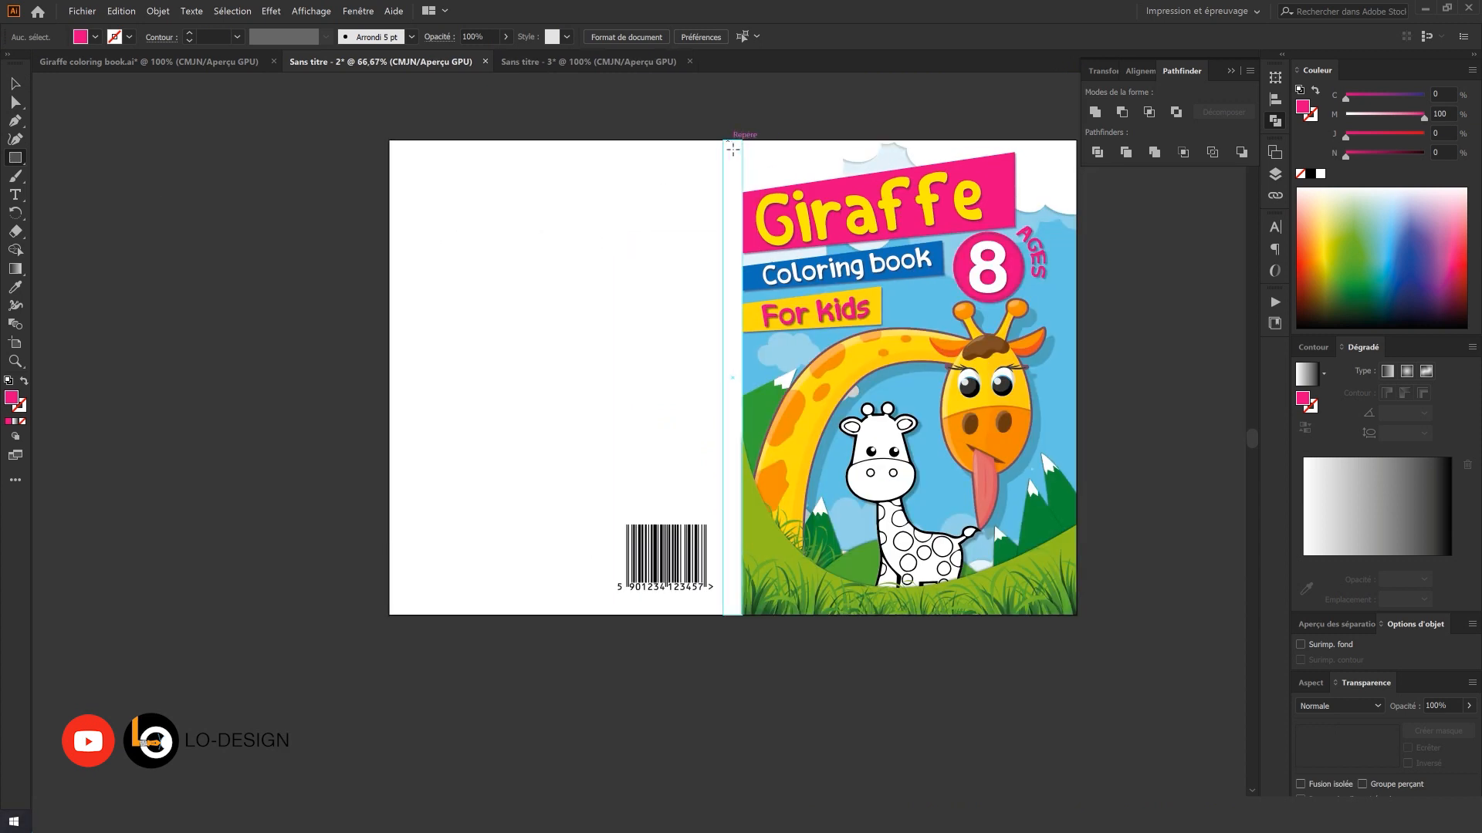
left_click_drag(738, 169, 749, 621)
key("v")
left_click(450, 249)
left_click_drag(612, 241, 592, 251)
left_click(711, 246)
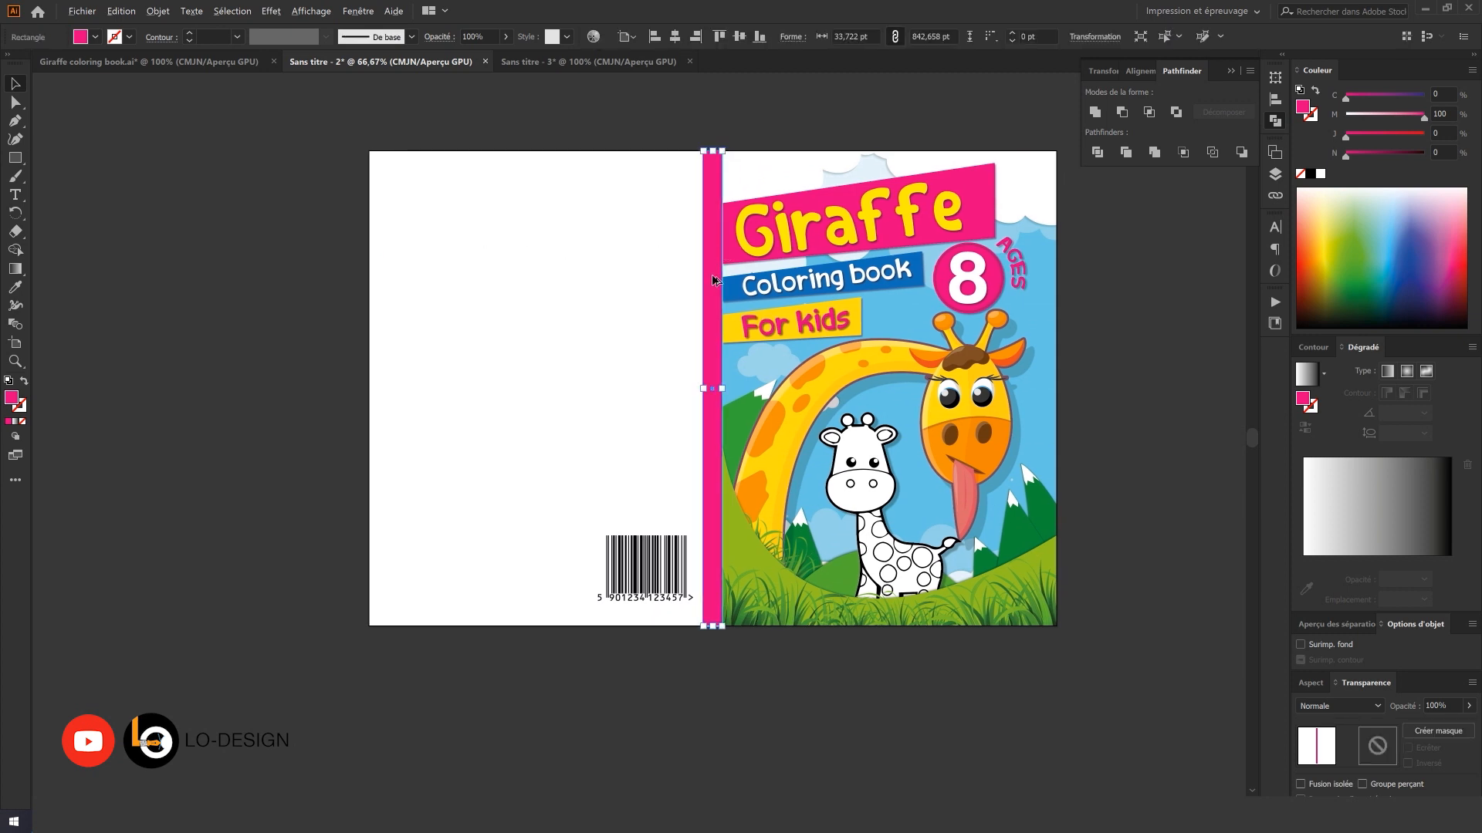
- Bring the "Coloring book" and "For kids" banners, together with their lettering, in front of the pink spine rectangle
scroll(711, 277, "up", 2)
left_click(704, 312)
left_click_drag(741, 320, 757, 339)
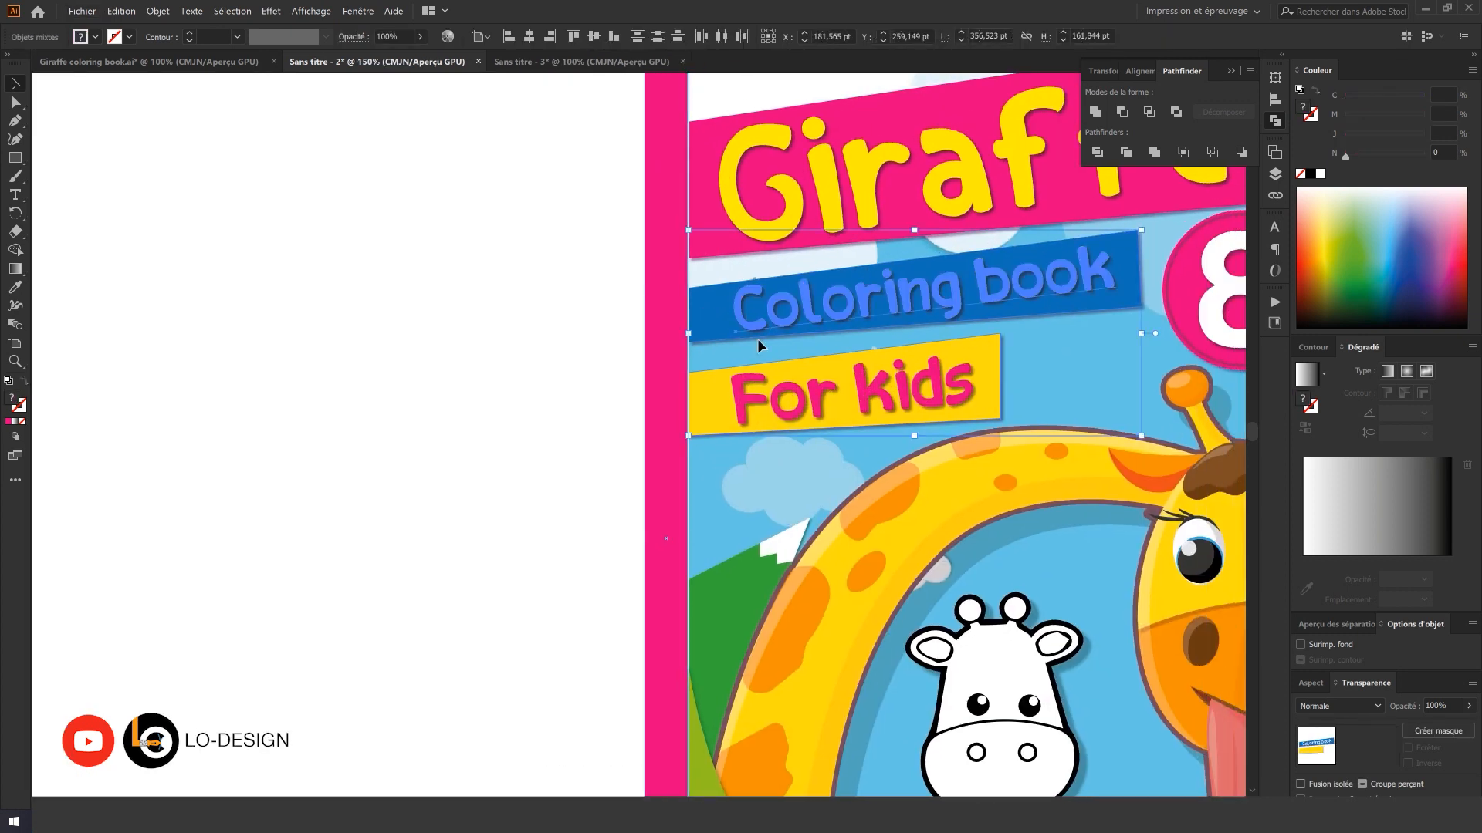
key("Delete")
key("ctrl+z")
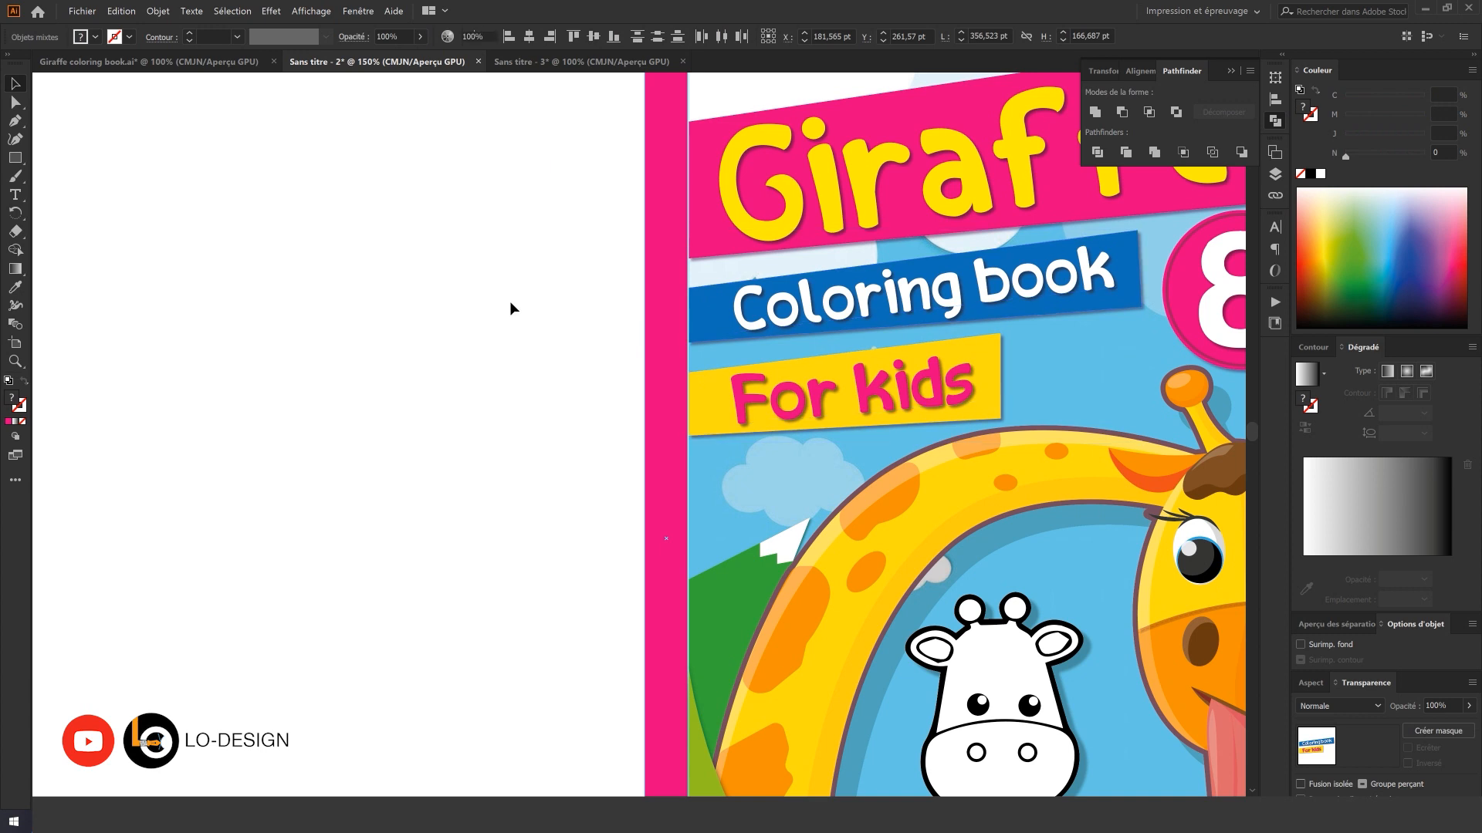
- Stretch the spine-side ends of the blue and yellow banners across the spine to its back-cover edge, following their slanted edges
left_click_drag(564, 286, 571, 334)
scroll(711, 361, "up", 3)
left_click_drag(696, 310, 580, 327)
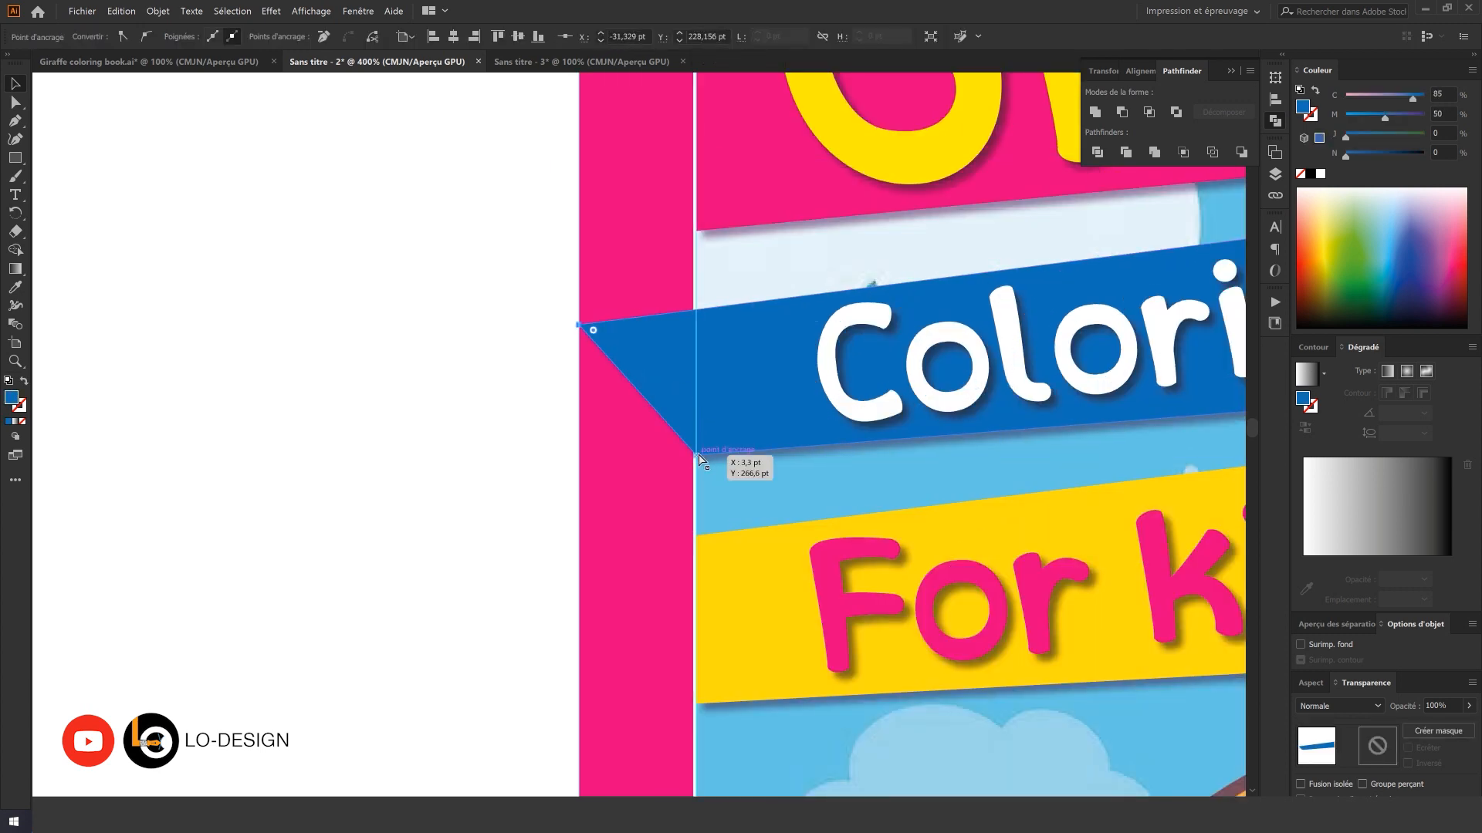
left_click_drag(670, 459, 579, 466)
scroll(656, 429, "down", 3)
left_click_drag(700, 437, 582, 453)
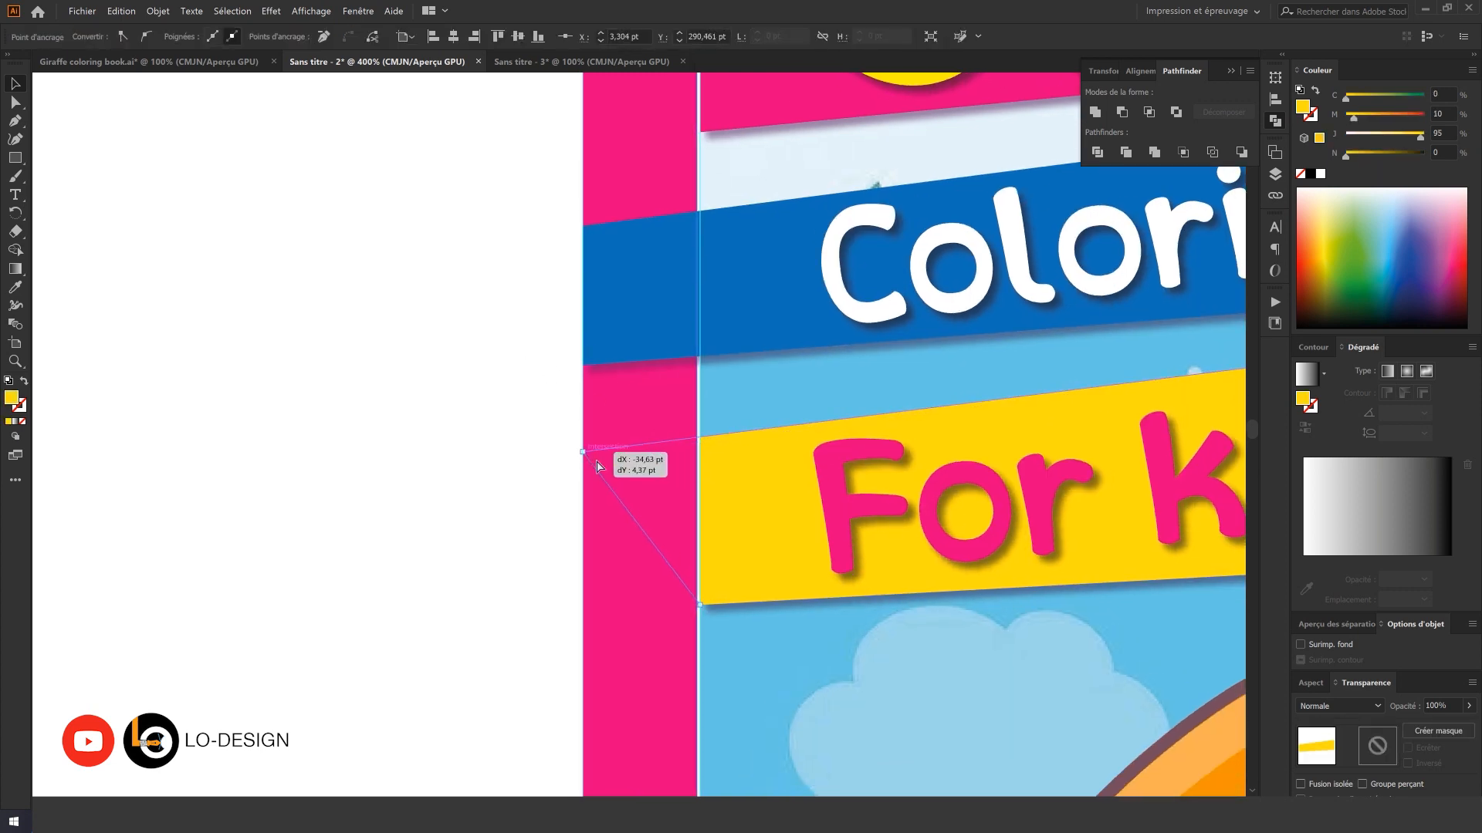
left_click_drag(701, 609, 582, 615)
left_click(528, 464)
- Stretch the spine-side end of the pink "Giraffe" title banner across the spine to its back-cover edge, keeping the slant
left_click_drag(532, 456, 627, 737)
left_click(794, 414)
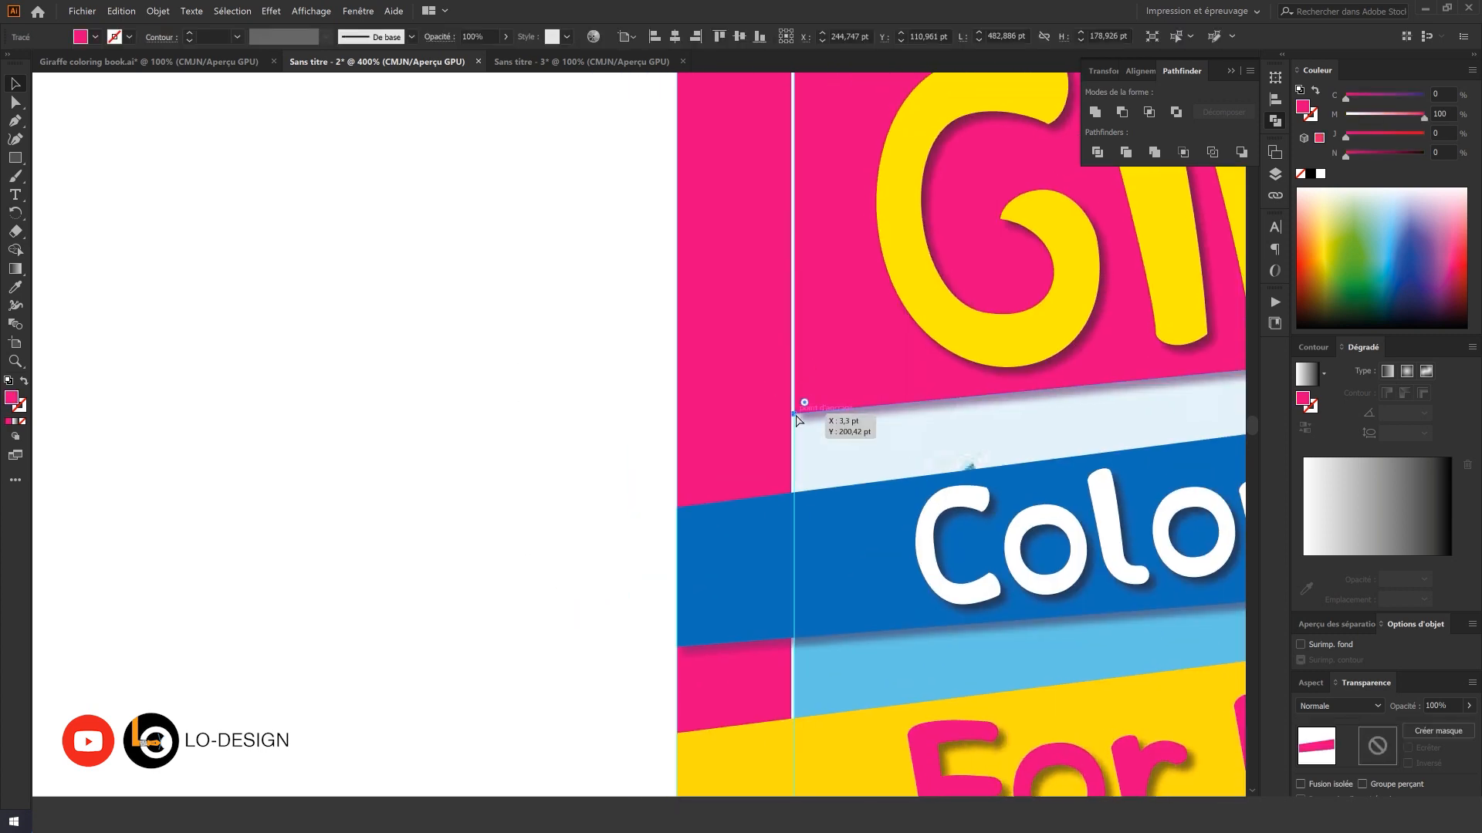
left_click(796, 419)
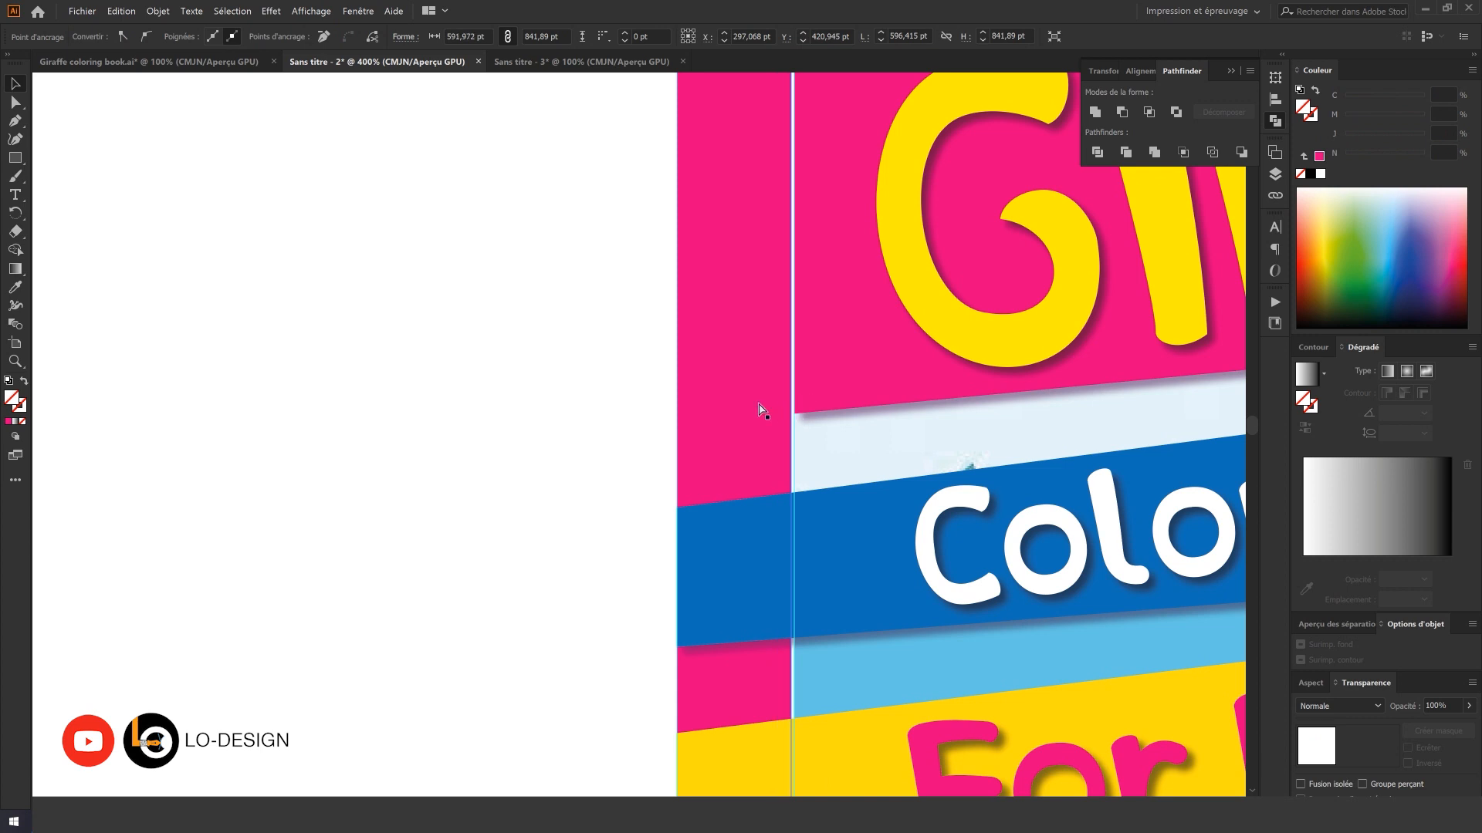
left_click(807, 409)
left_click(797, 421)
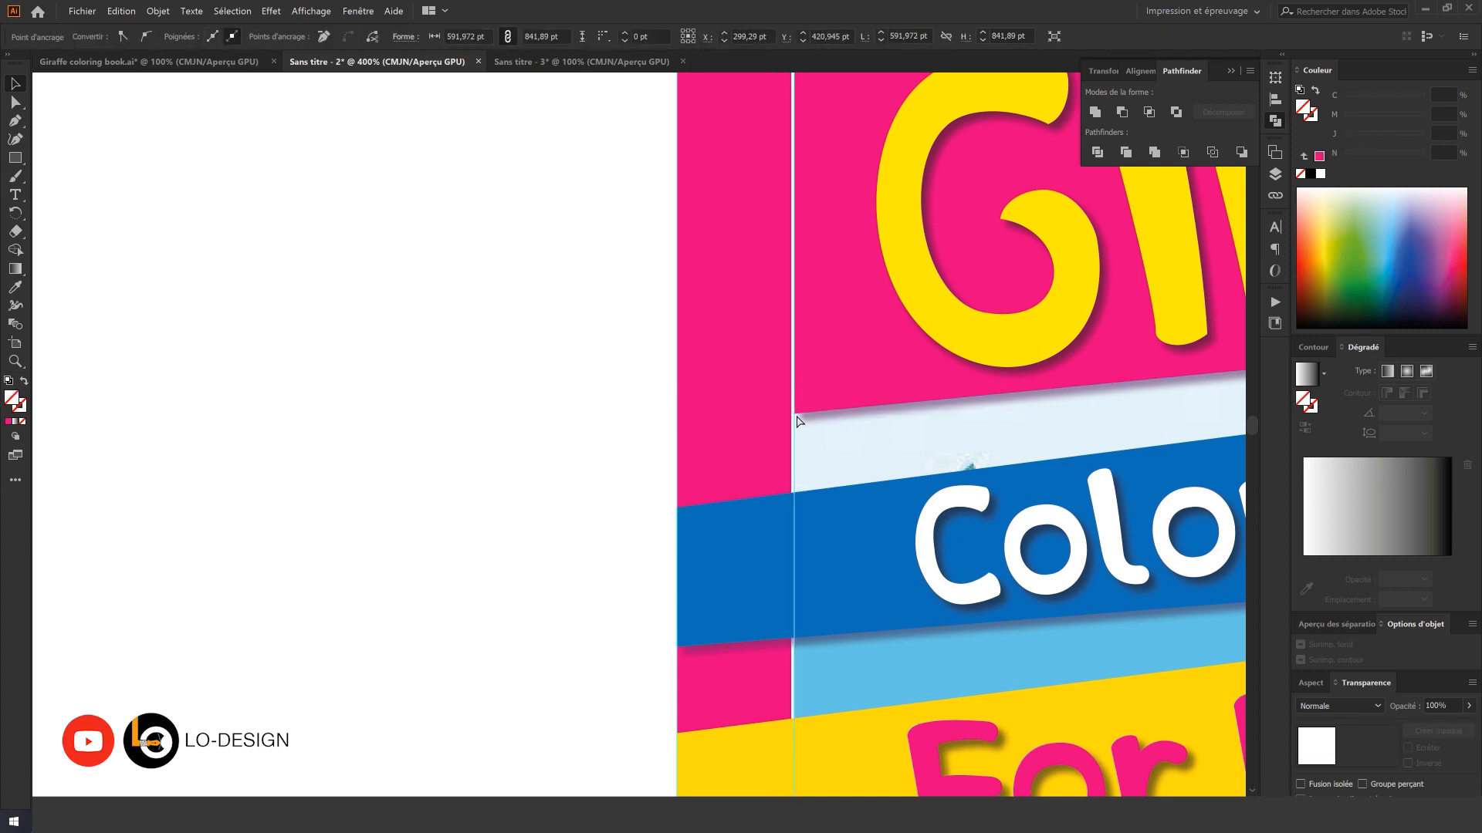
left_click(815, 384)
left_click_drag(827, 253, 826, 542)
left_click_drag(798, 340, 677, 357)
scroll(832, 554, "down", 3)
left_click_drag(796, 596, 680, 609)
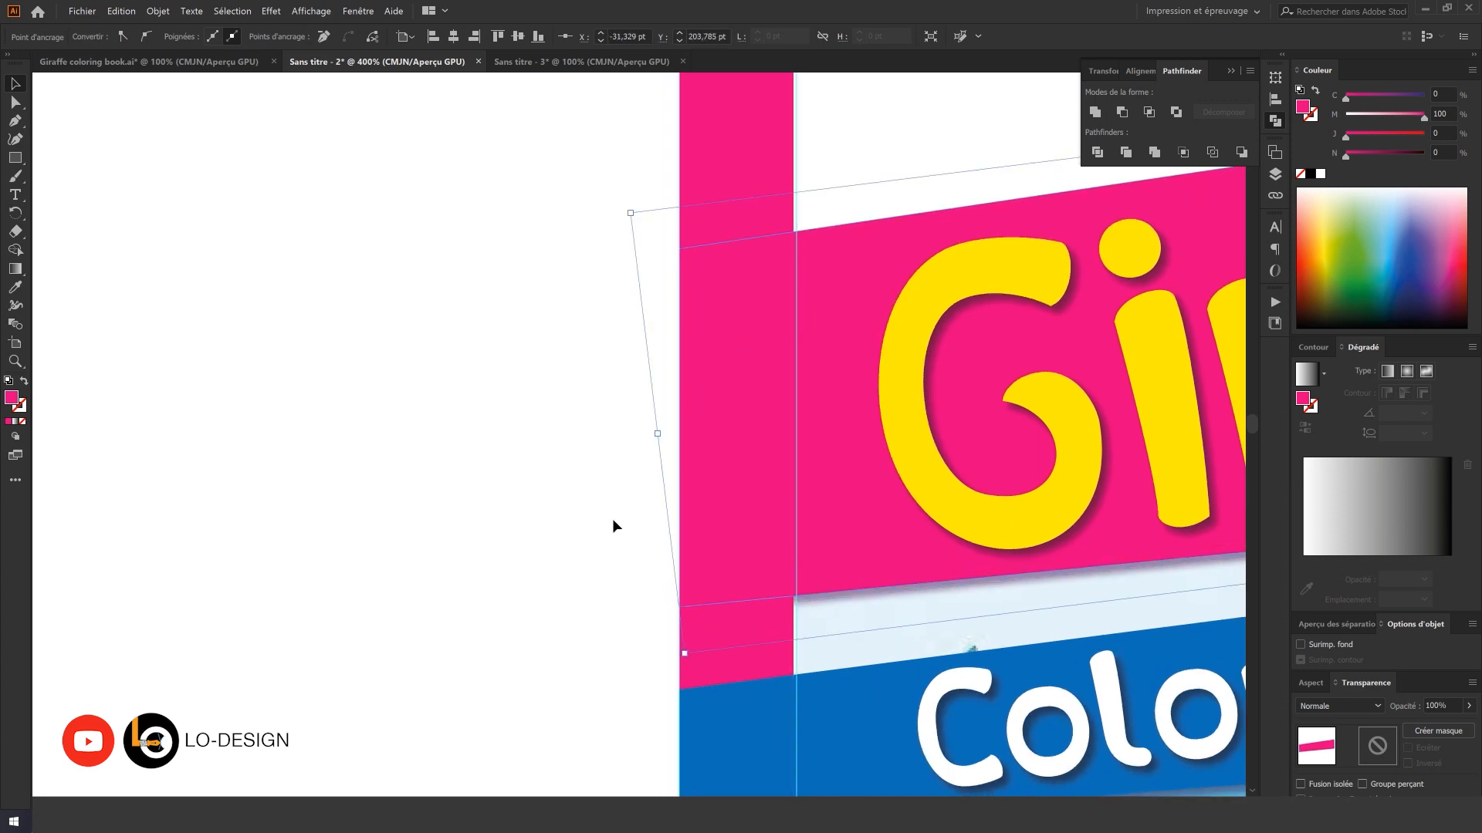
left_click(613, 517)
- Send the pink spine rectangle behind the extended end of the "Giraffe" title banner
scroll(611, 450, "down", 2)
left_click(683, 279)
key("ctrl+c")
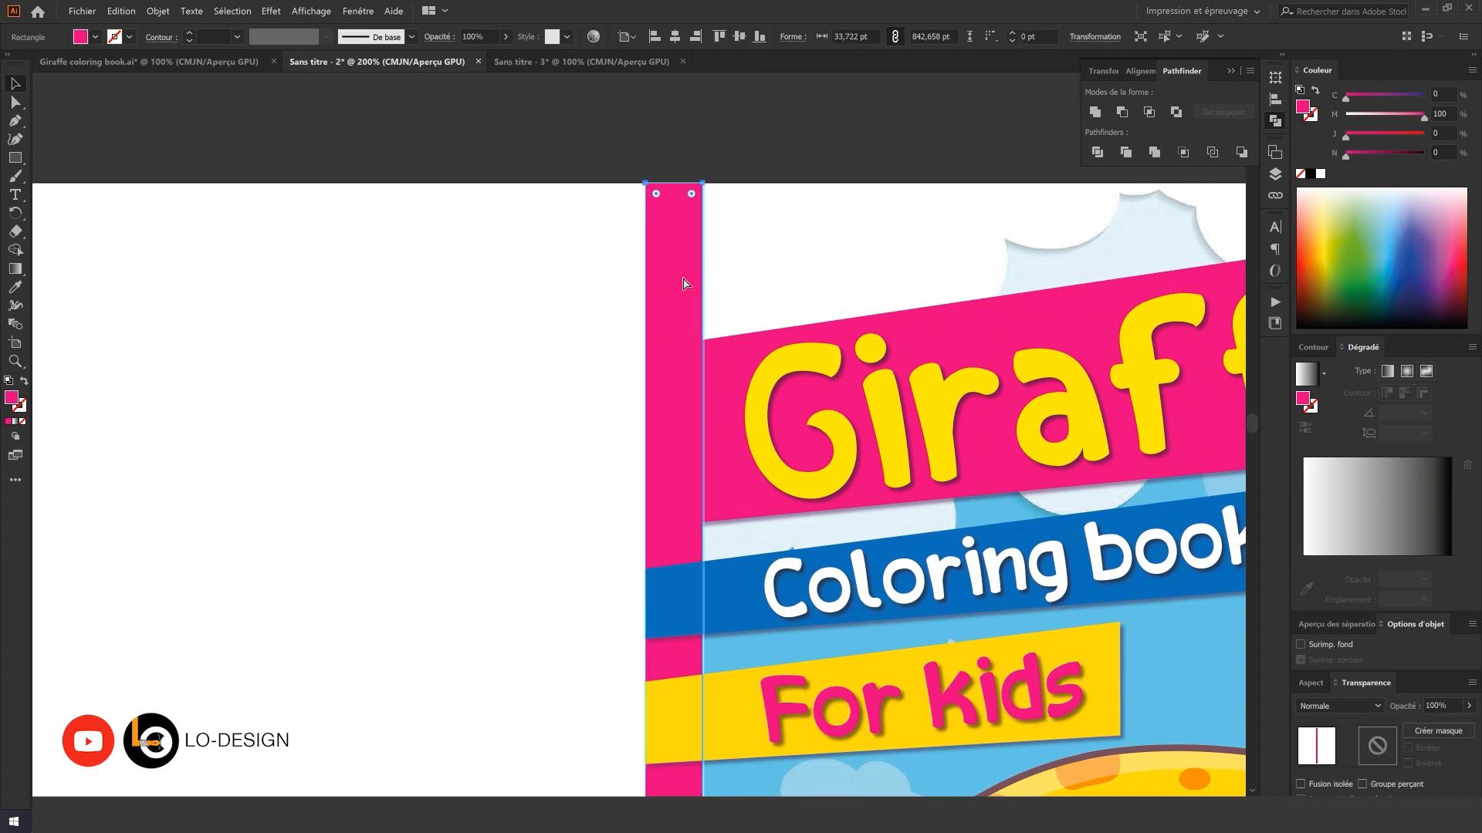
left_click(533, 351)
scroll(529, 368, "down", 1)
left_click_drag(527, 377, 719, 325)
scroll(593, 300, "down", 1)
scroll(586, 314, "down", 1)
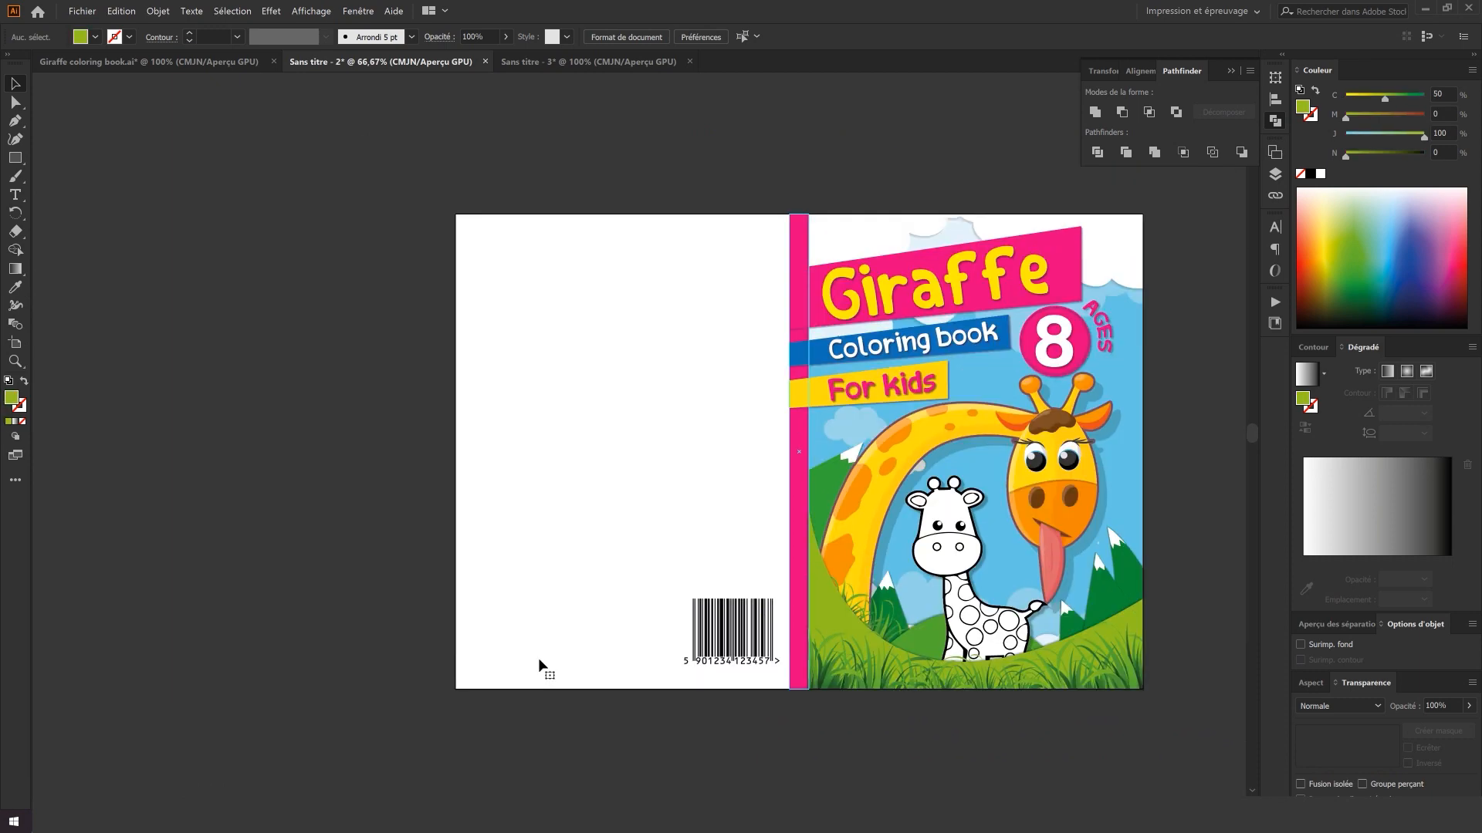
left_click_drag(582, 549, 569, 583)
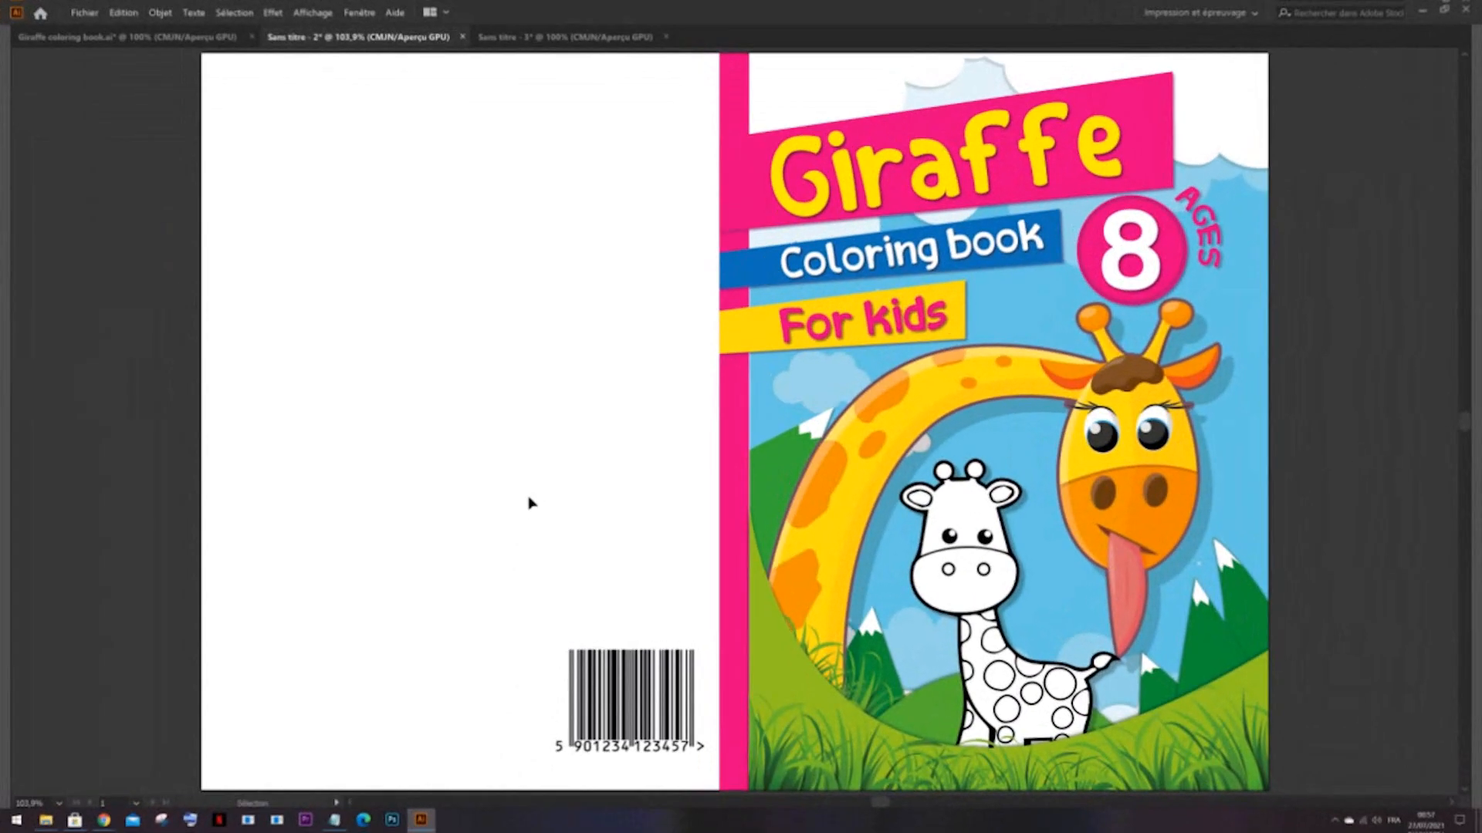